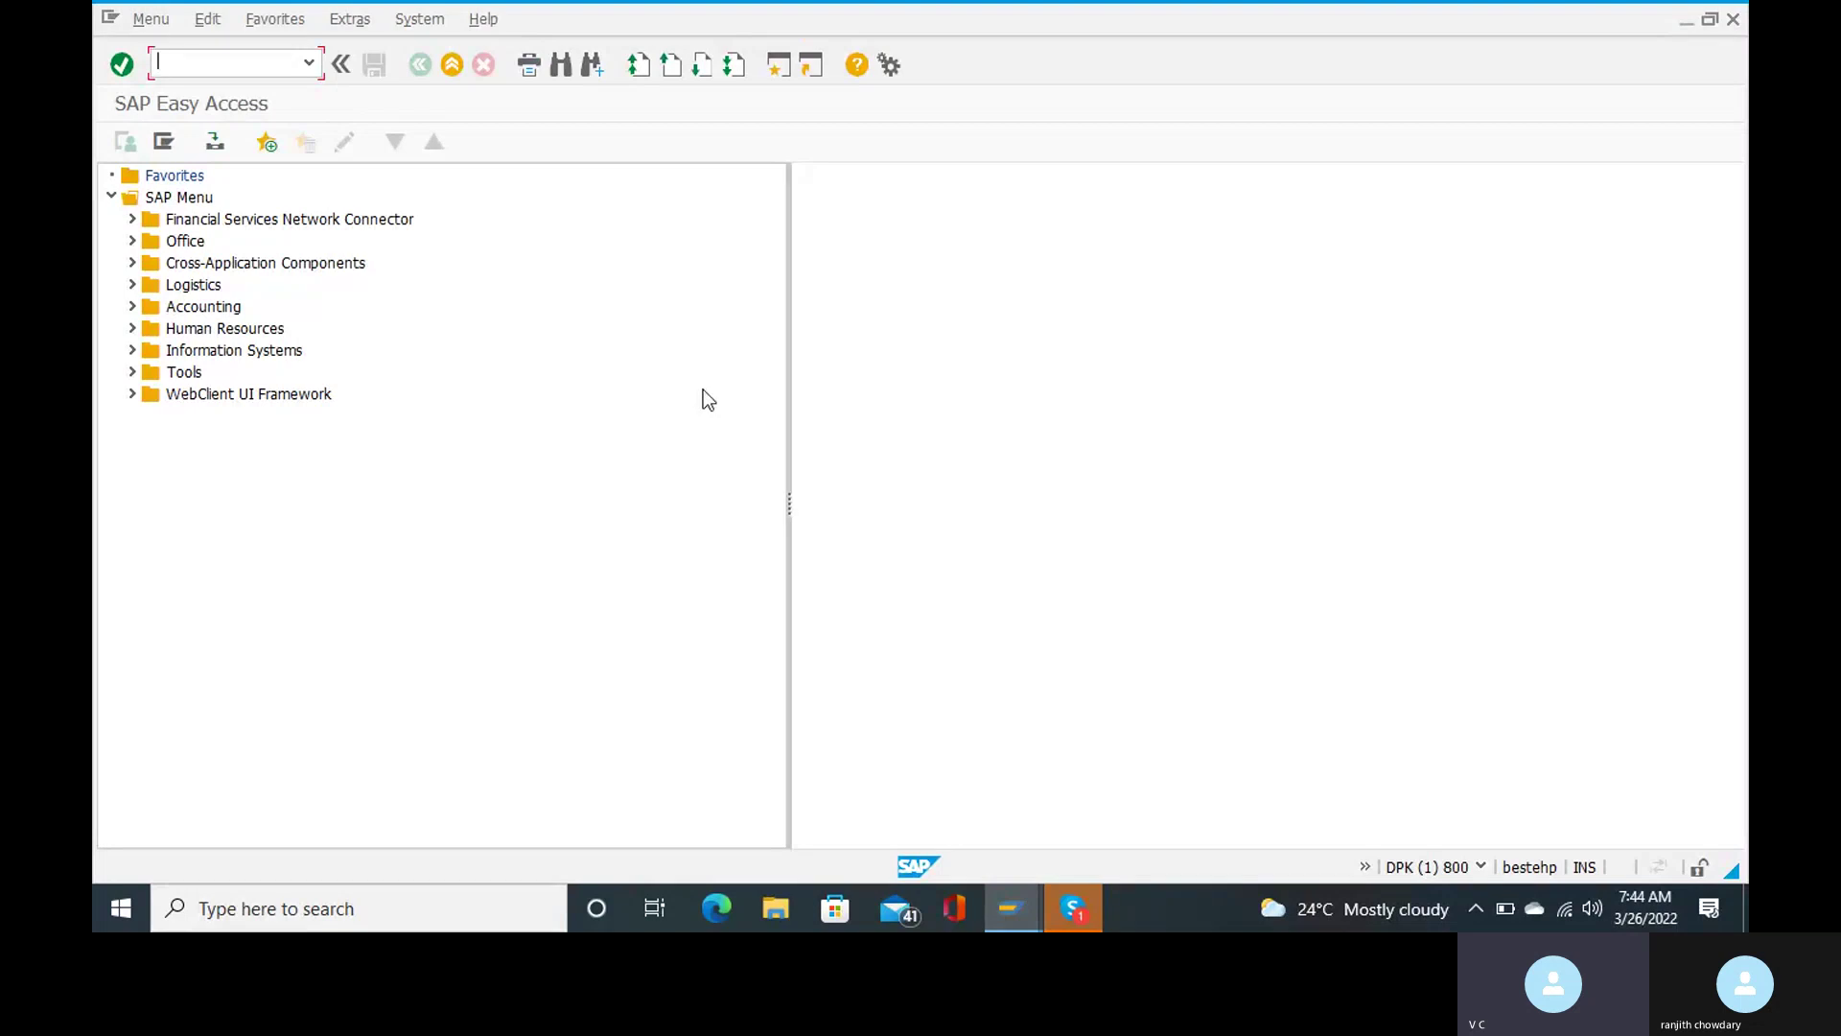
Open transaction XK02 and enter the vendor's account number for company code RC15
type("xk02")
key("Return")
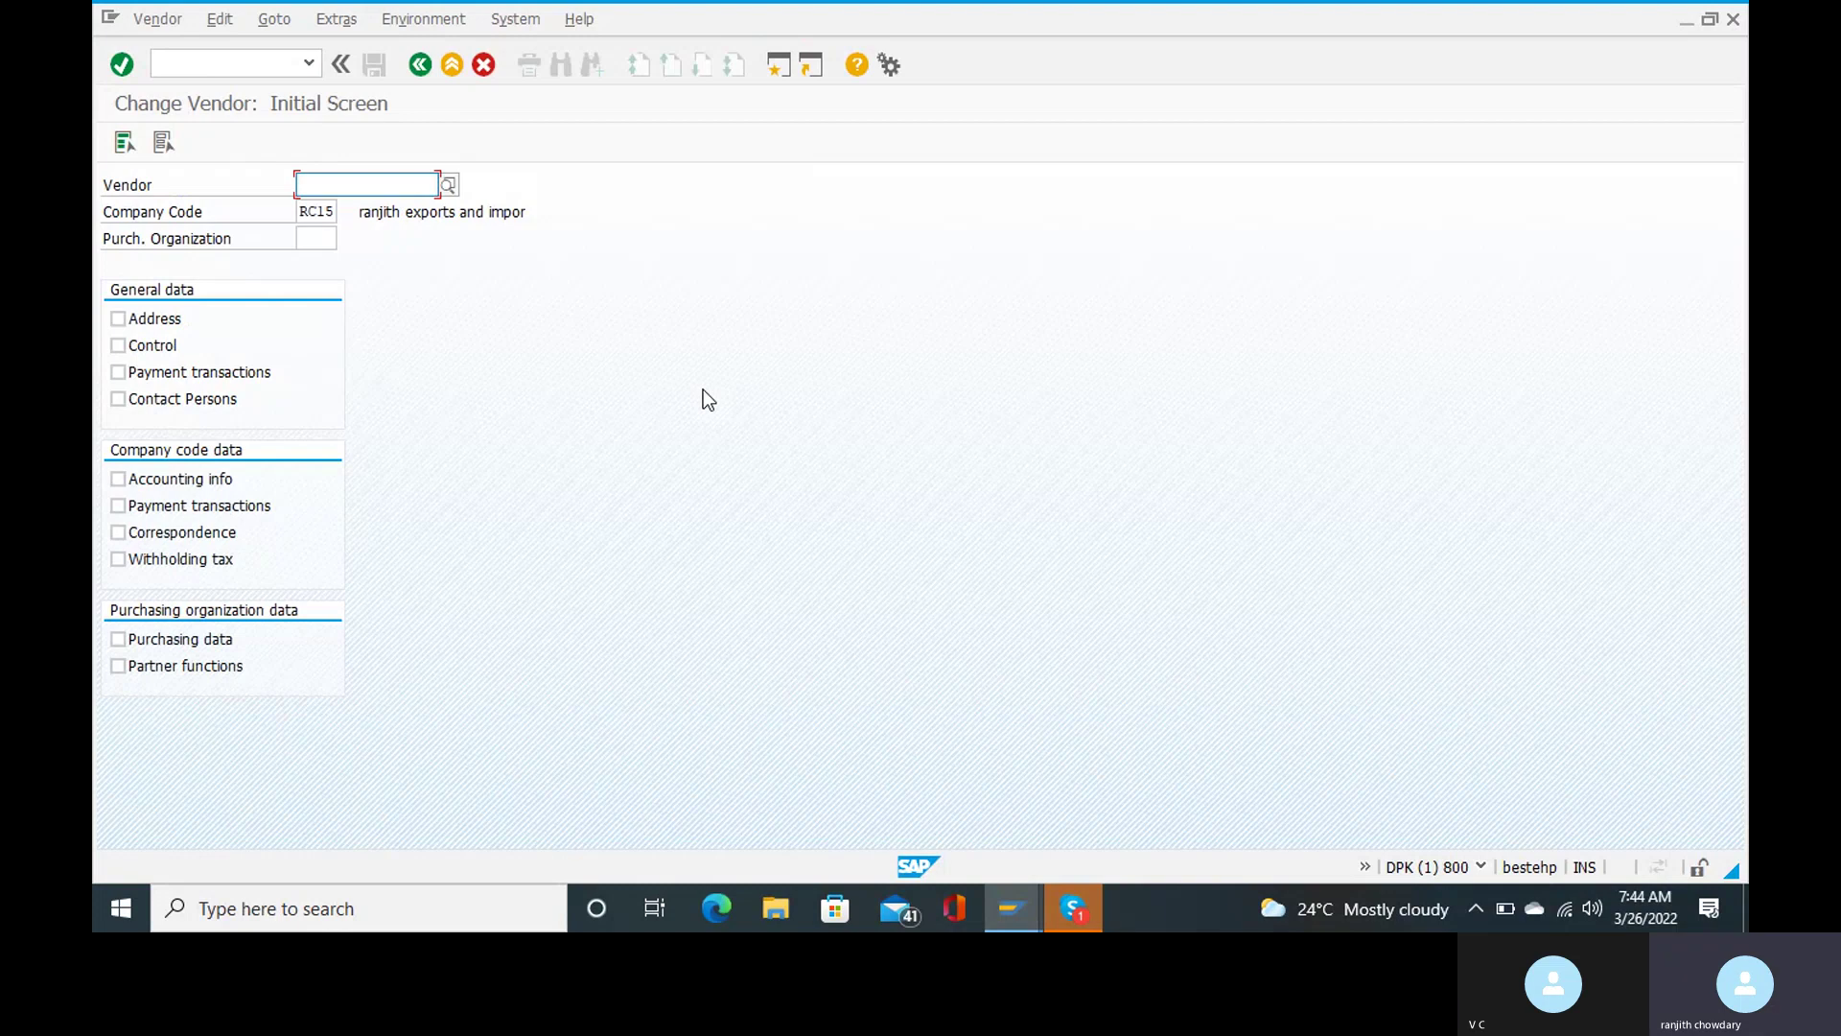
type("500000000")
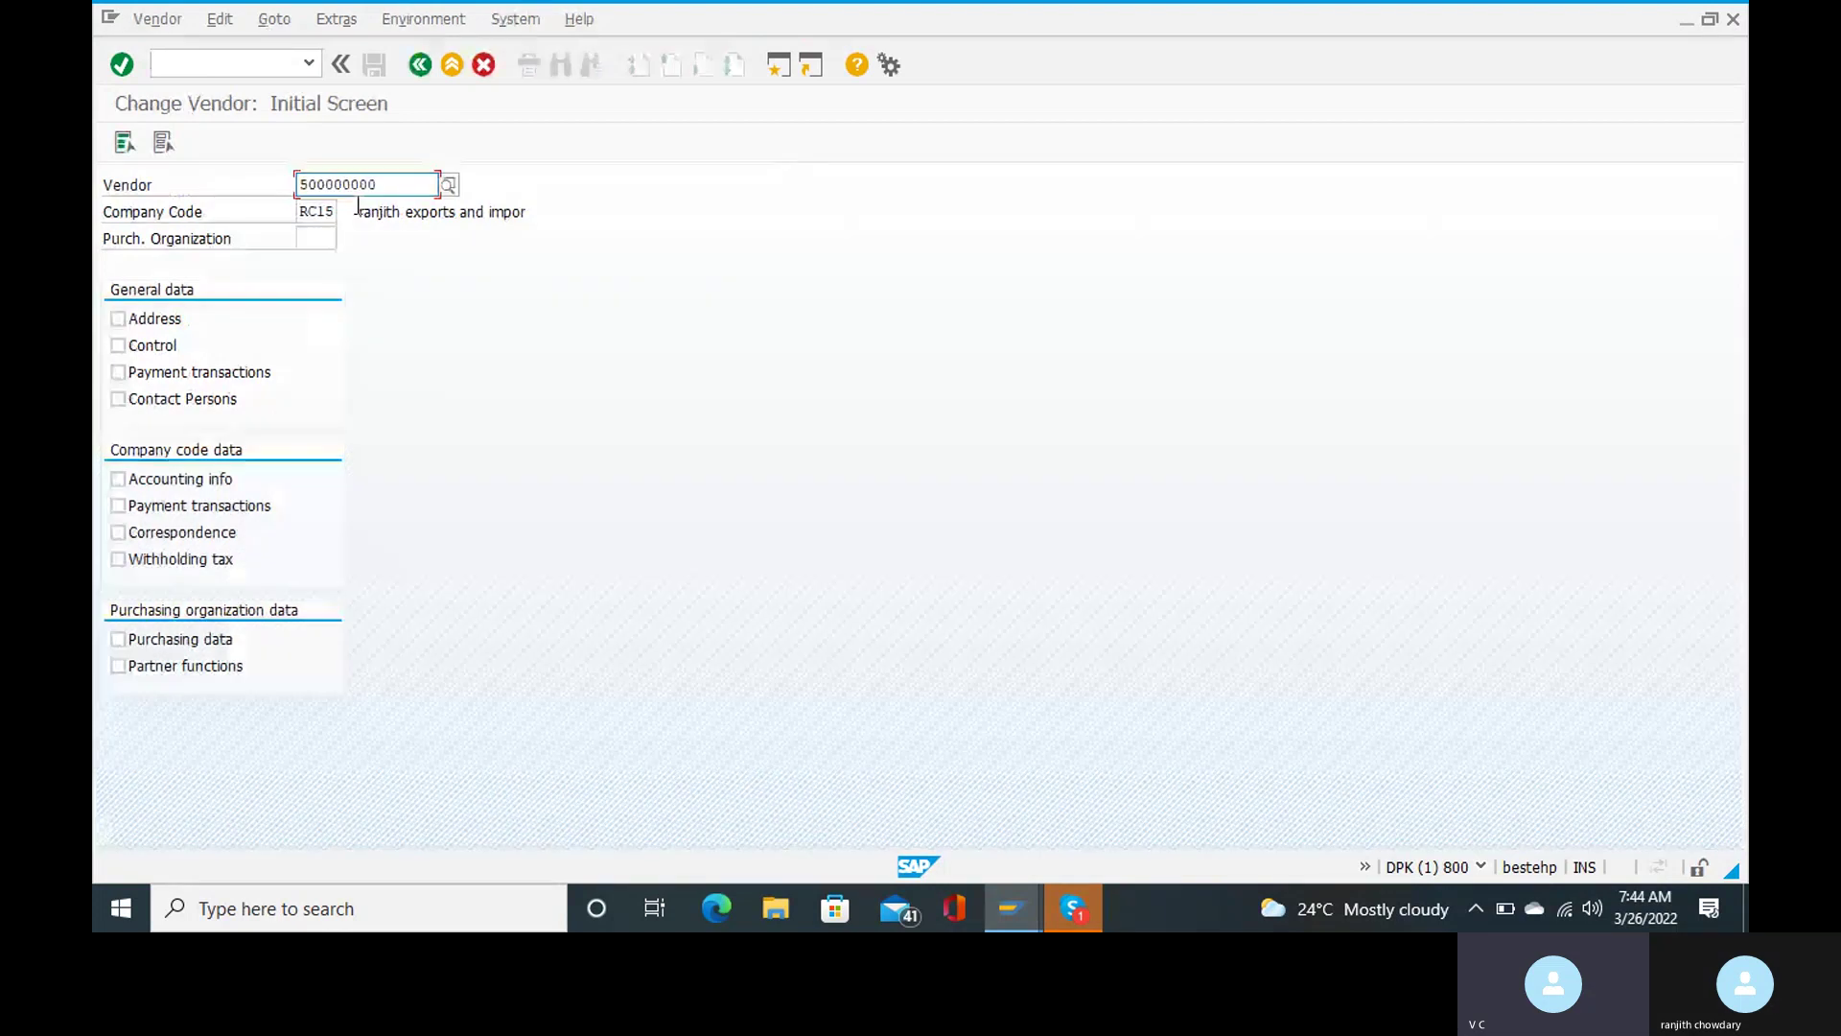
Select all general data and company code data views for the vendor, leaving the purchasing organization views unselected
left_click(182, 317)
left_click(149, 347)
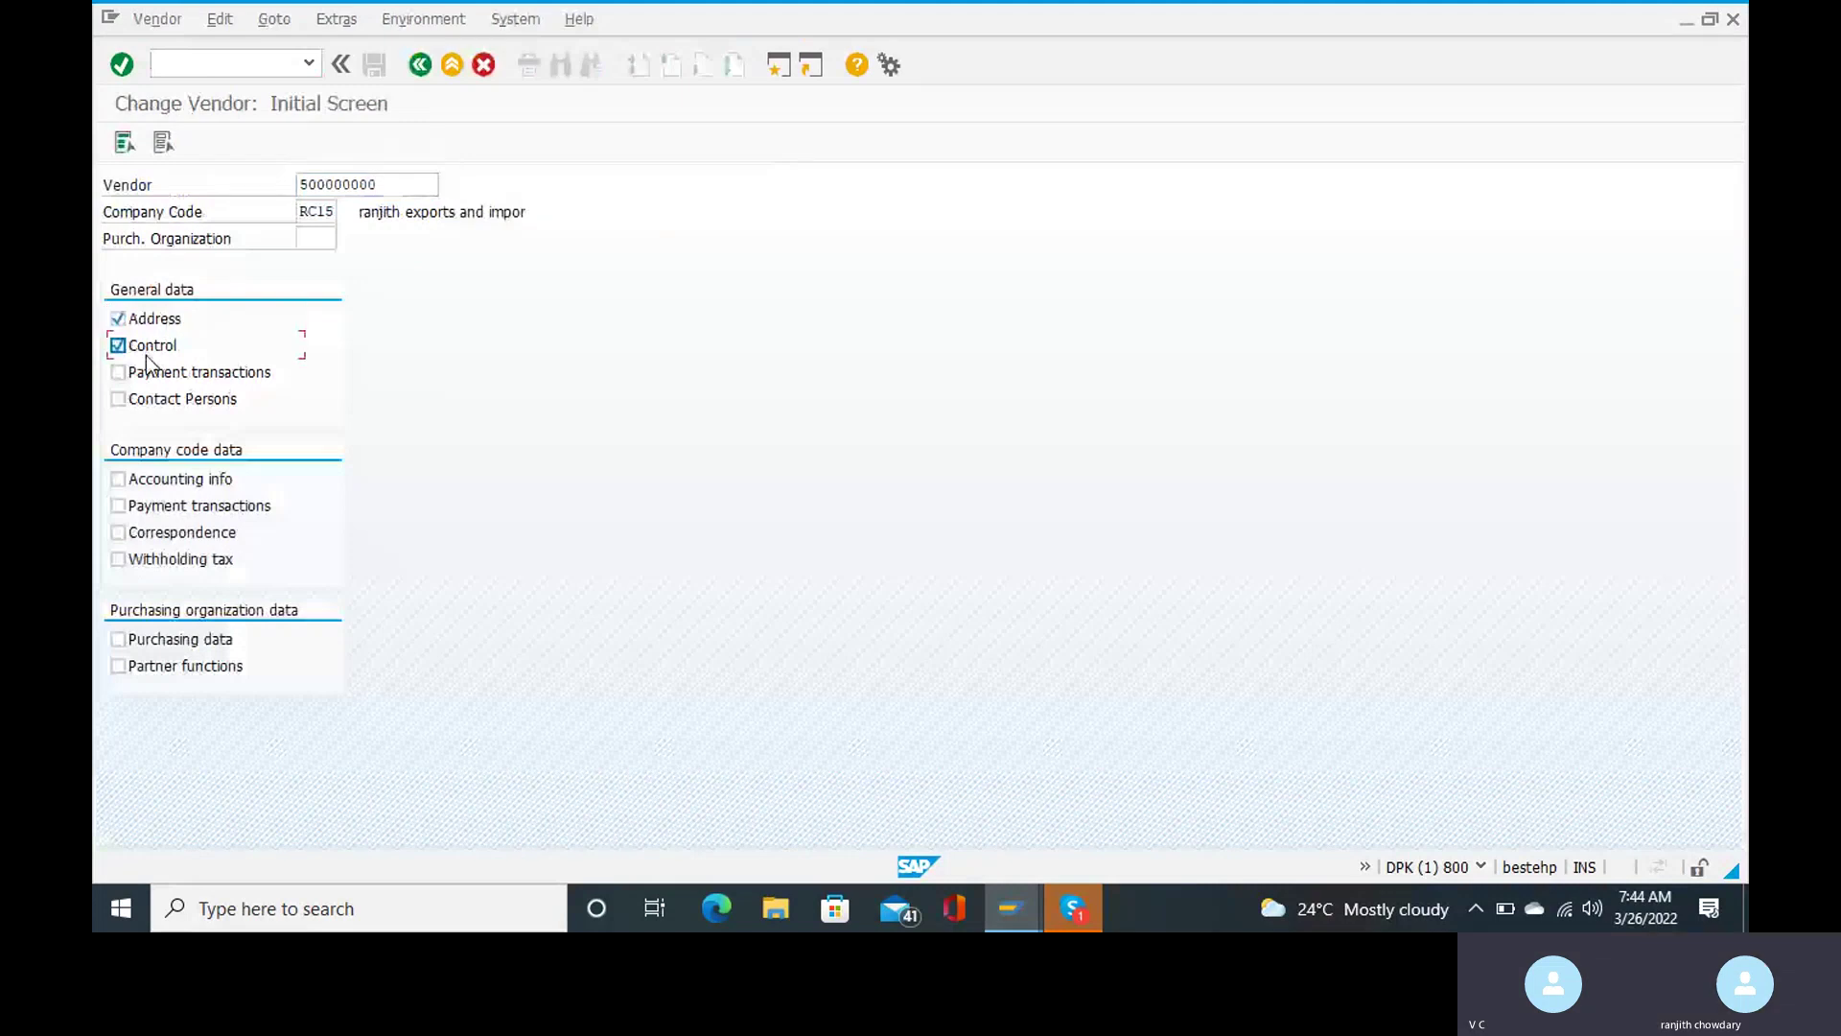
left_click(150, 376)
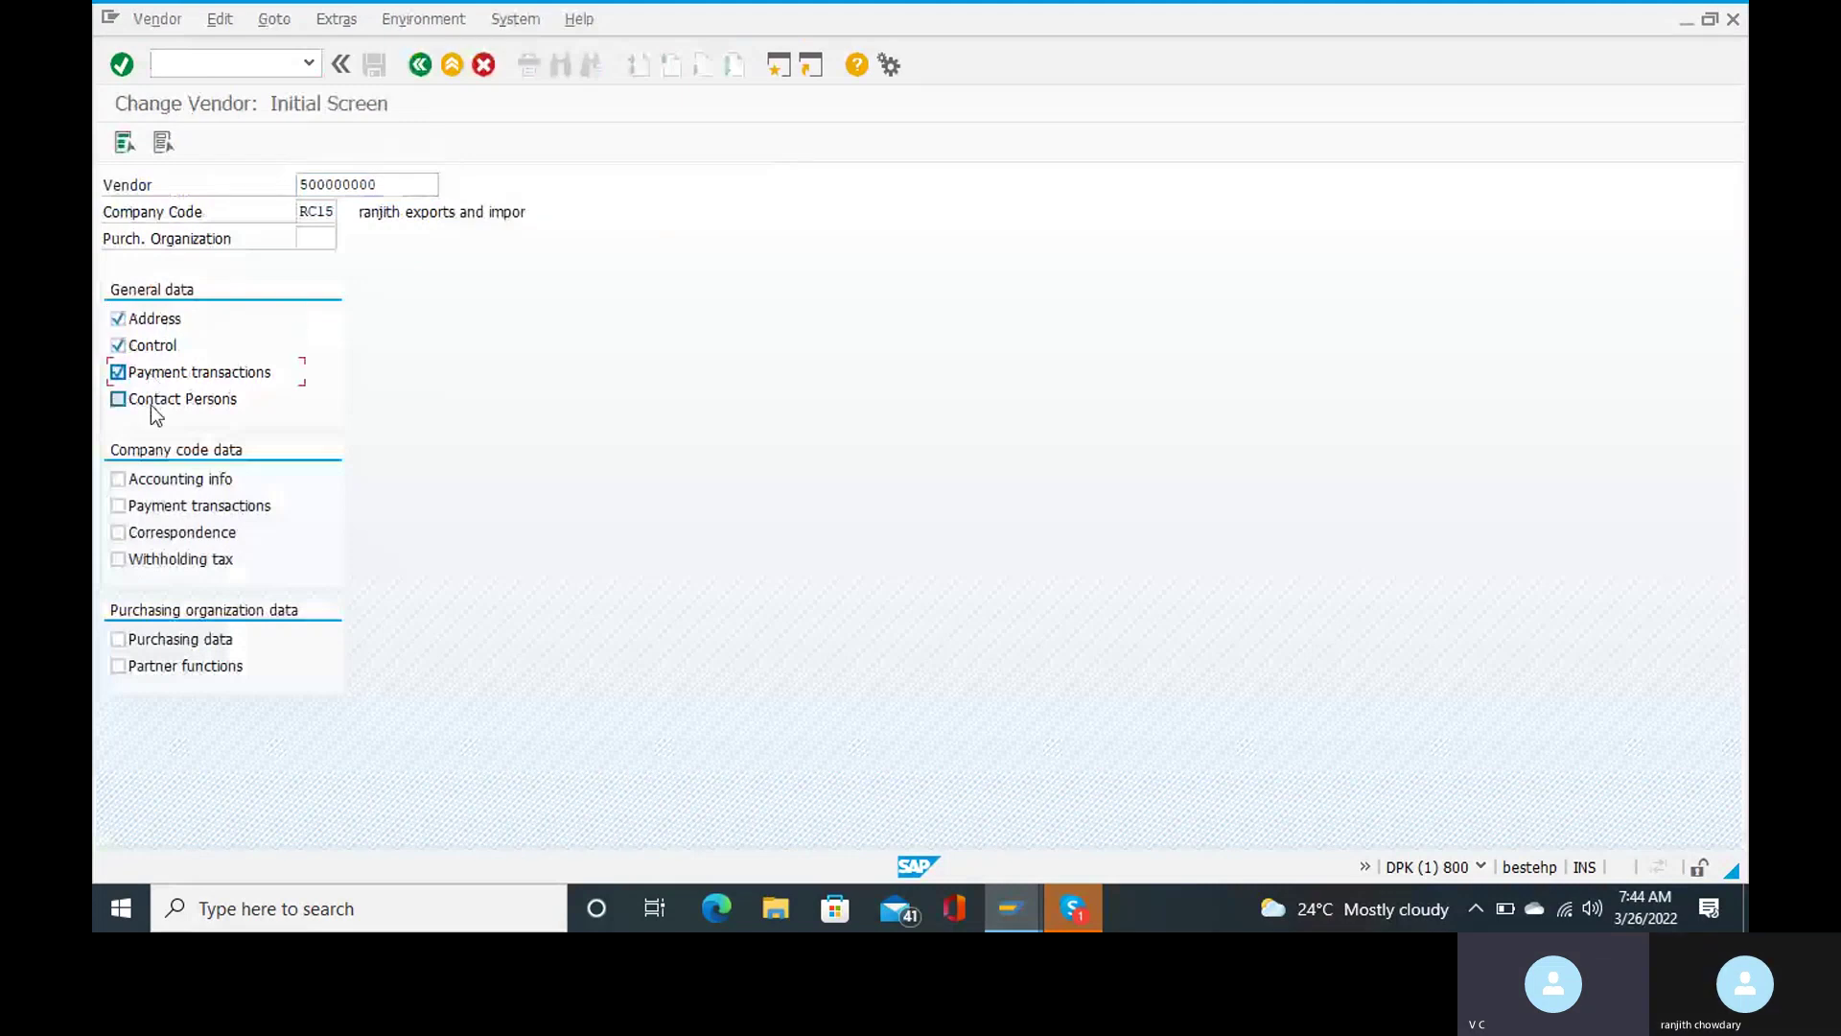
left_click(152, 477)
left_click(151, 505)
left_click(150, 537)
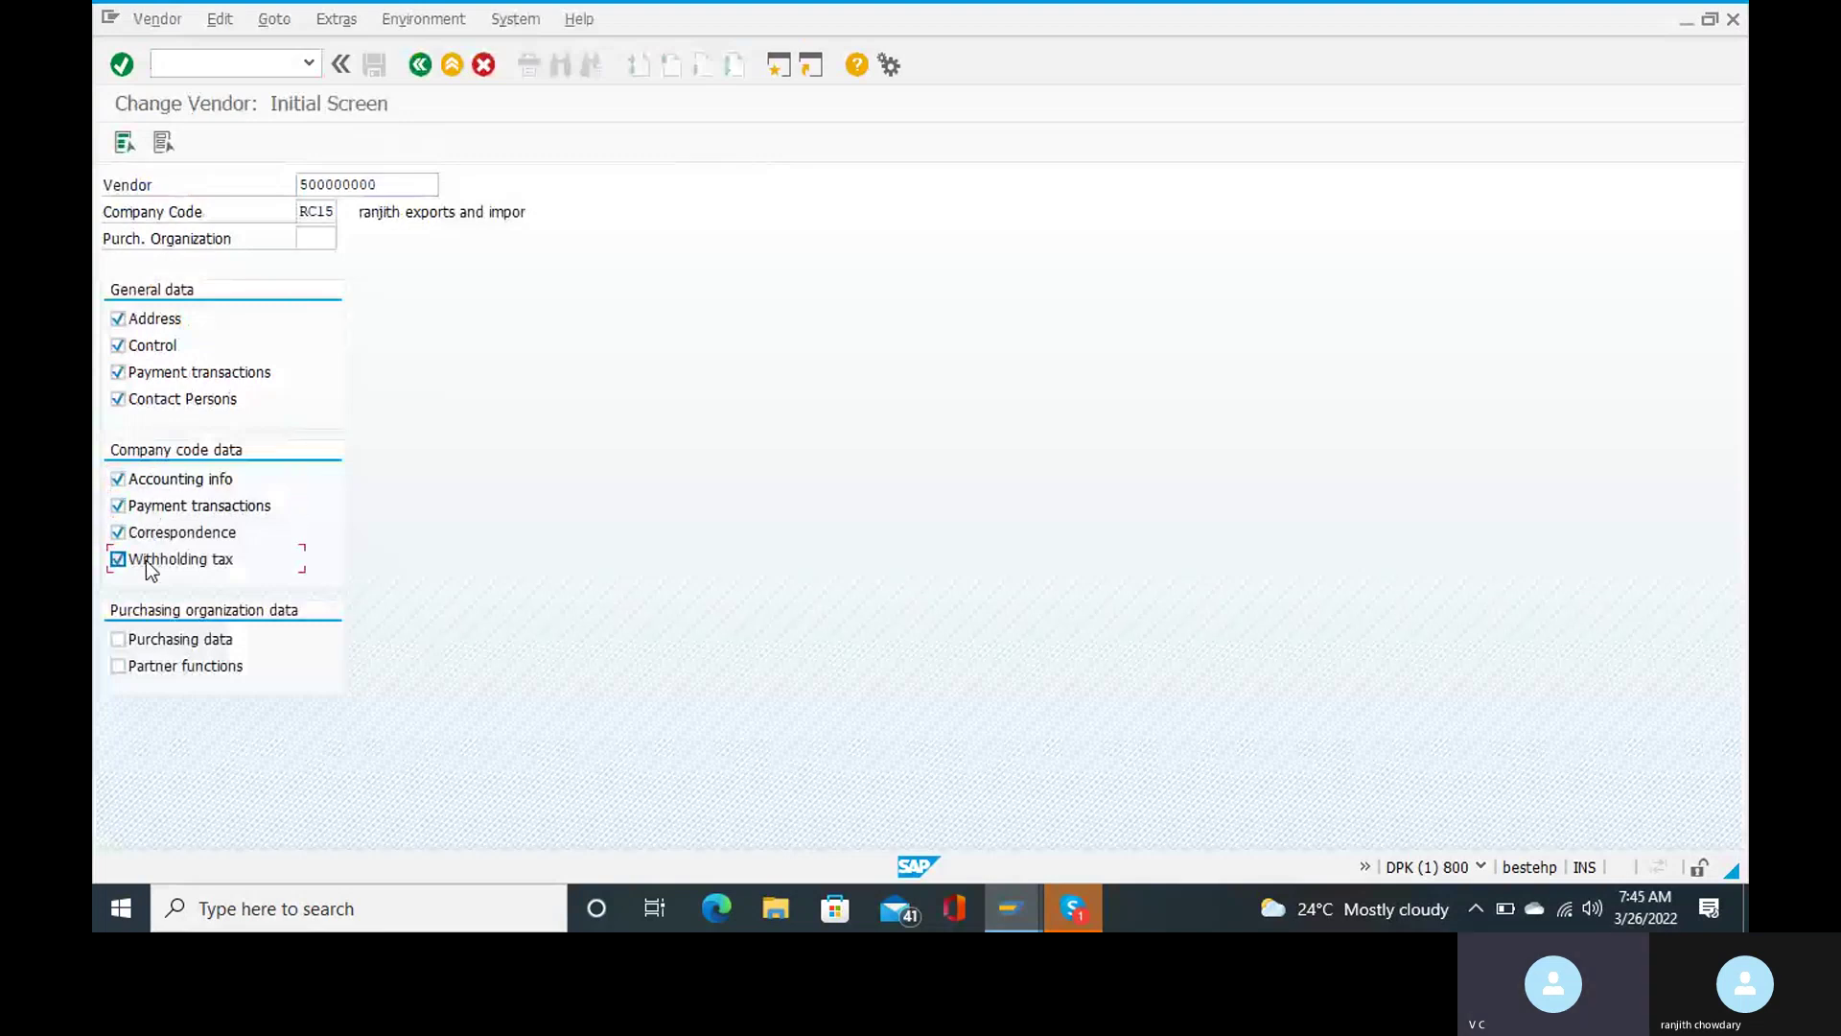
Open the vendor record and page through its master data screens to Withholding tax Accounting
key("Return")
key("Return")
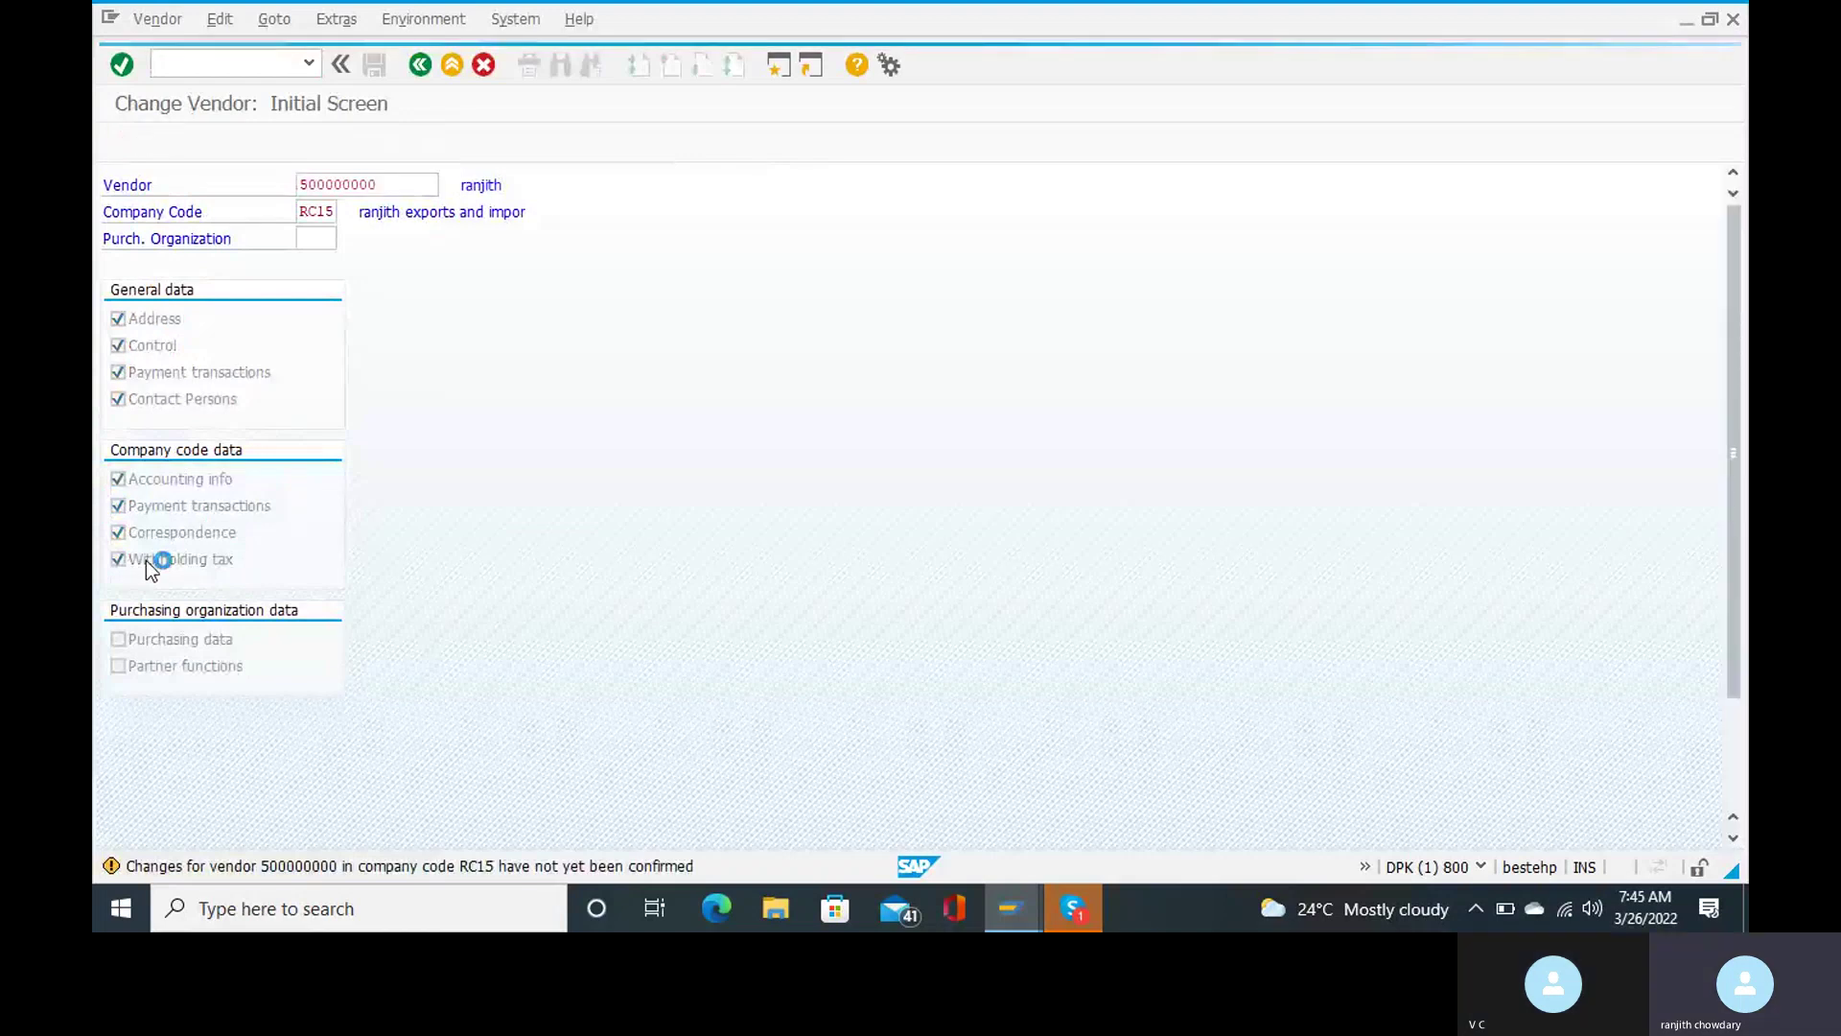
key("Return")
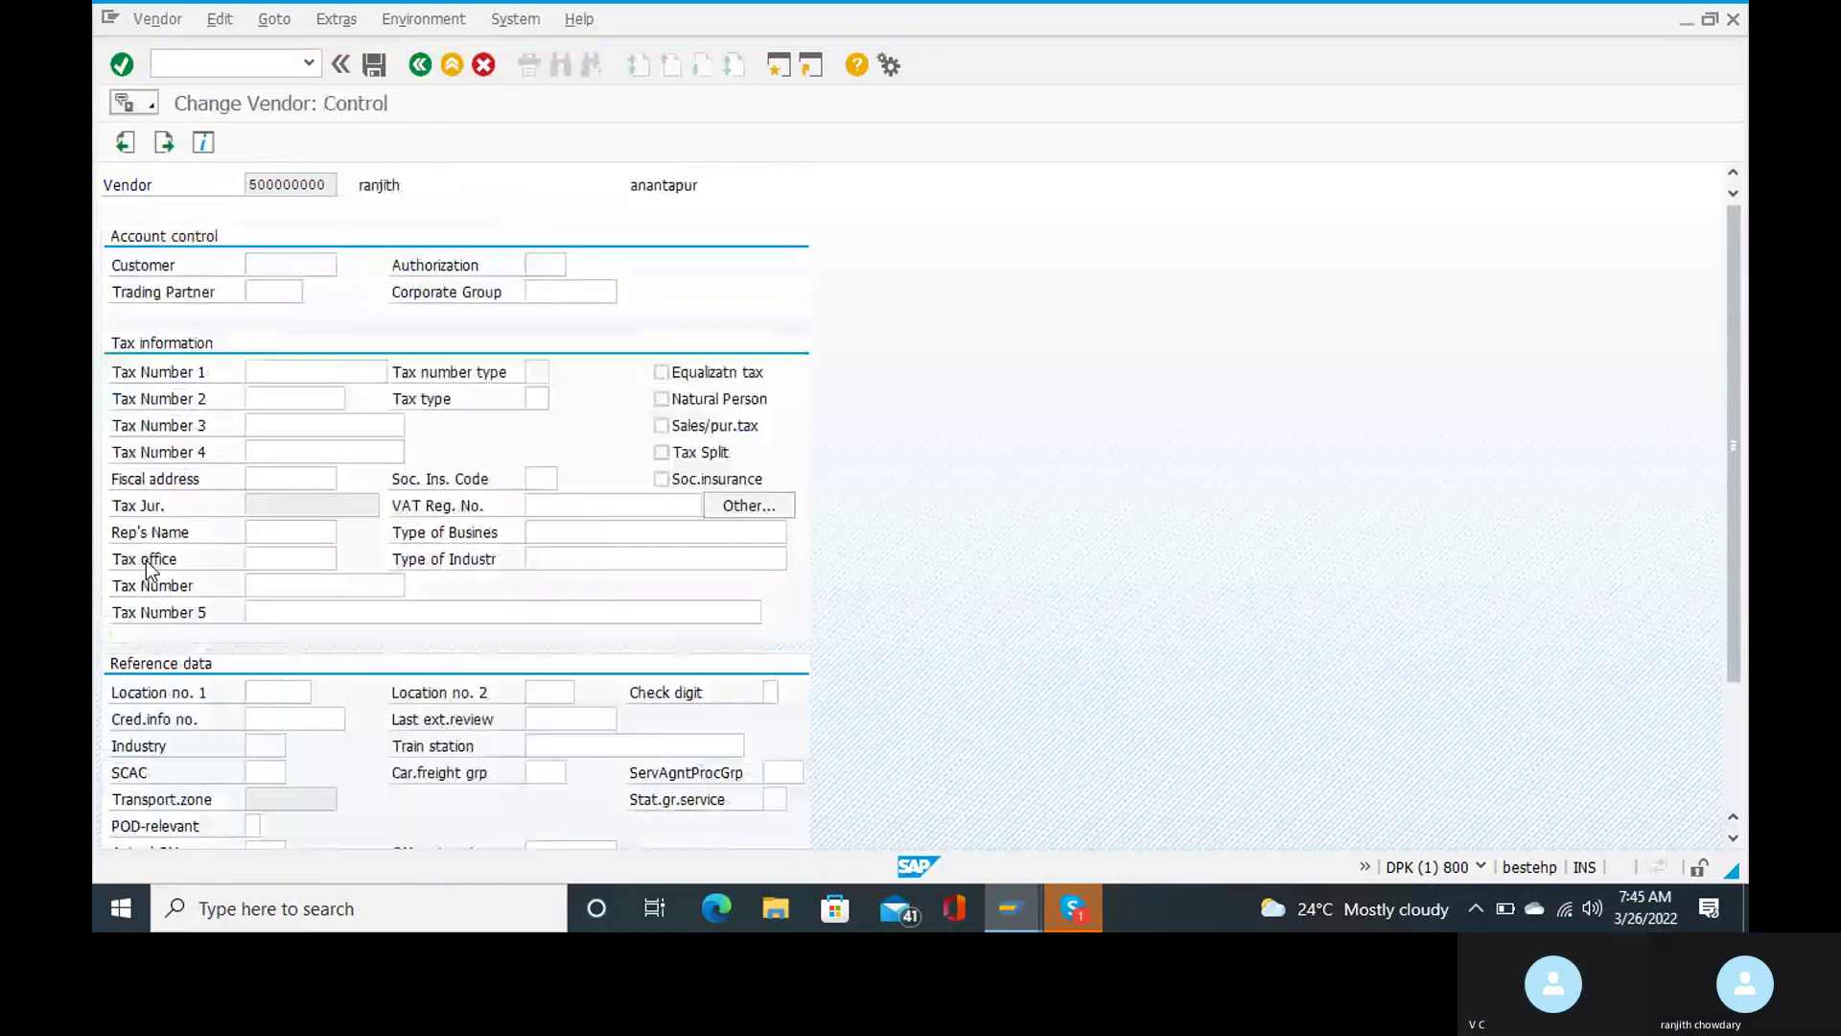
key("Return")
key("Return")
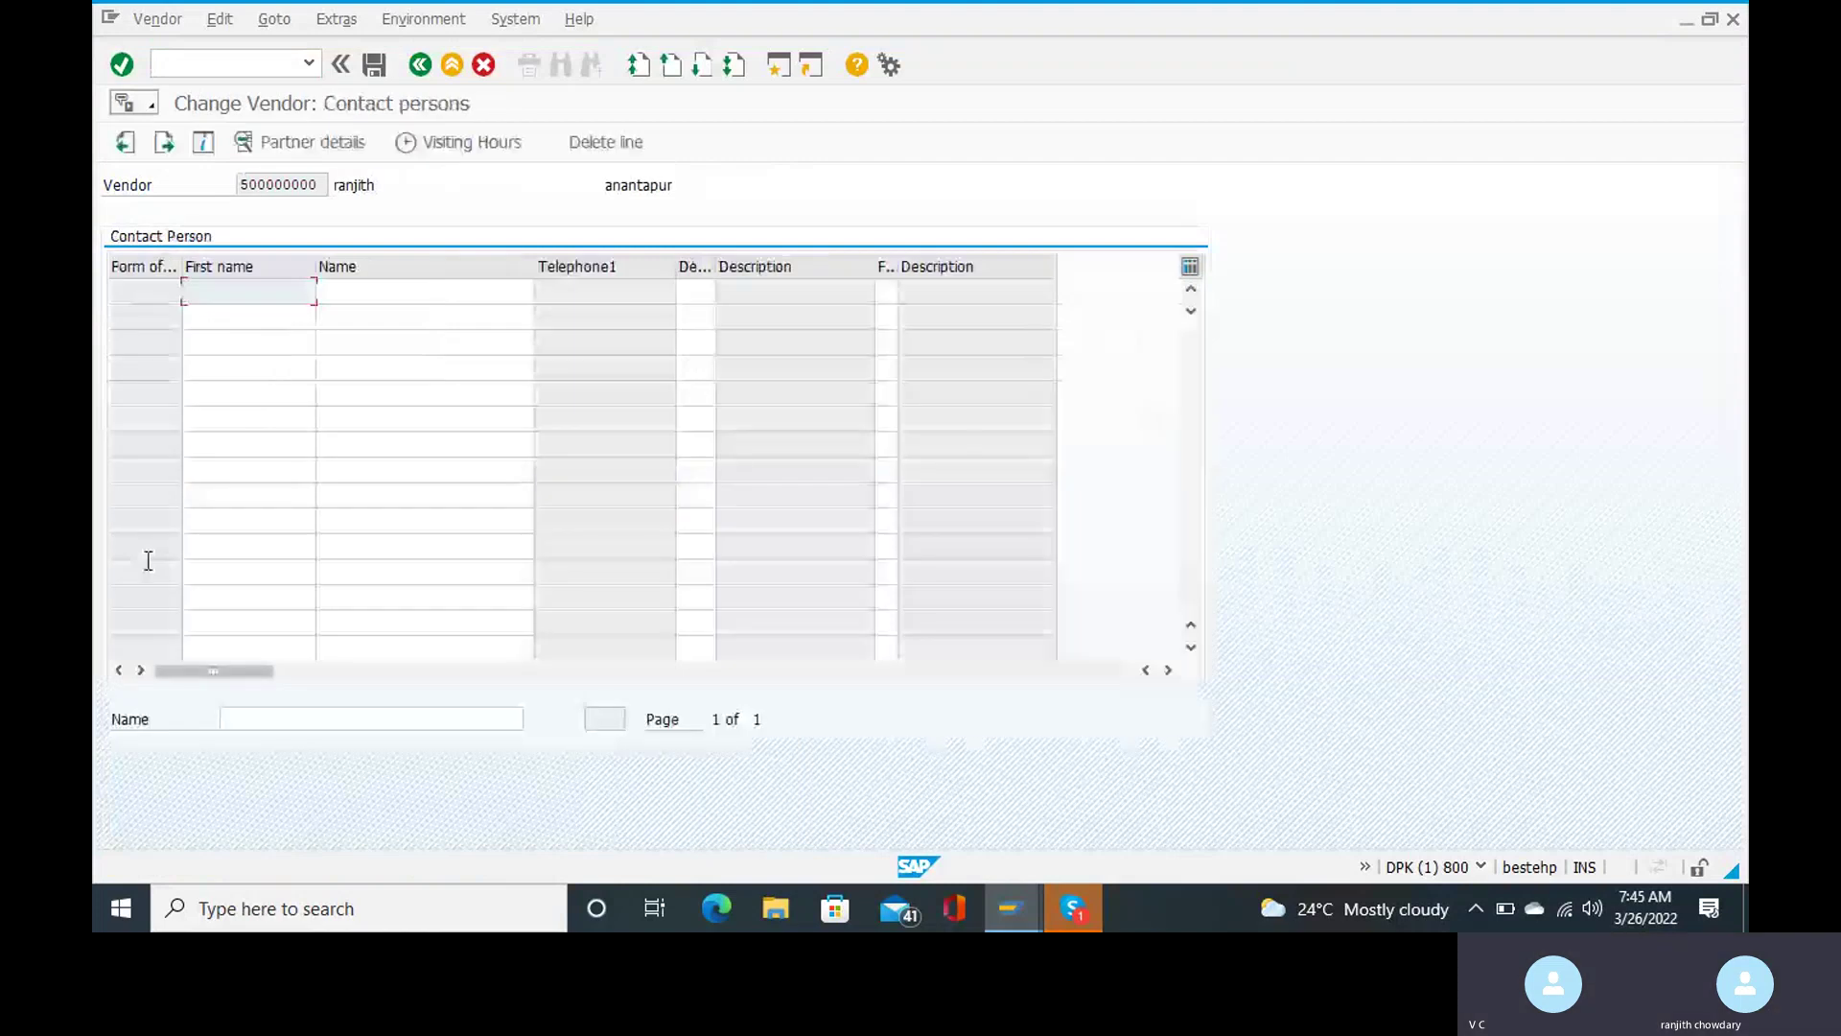
key("Return")
key("Return")
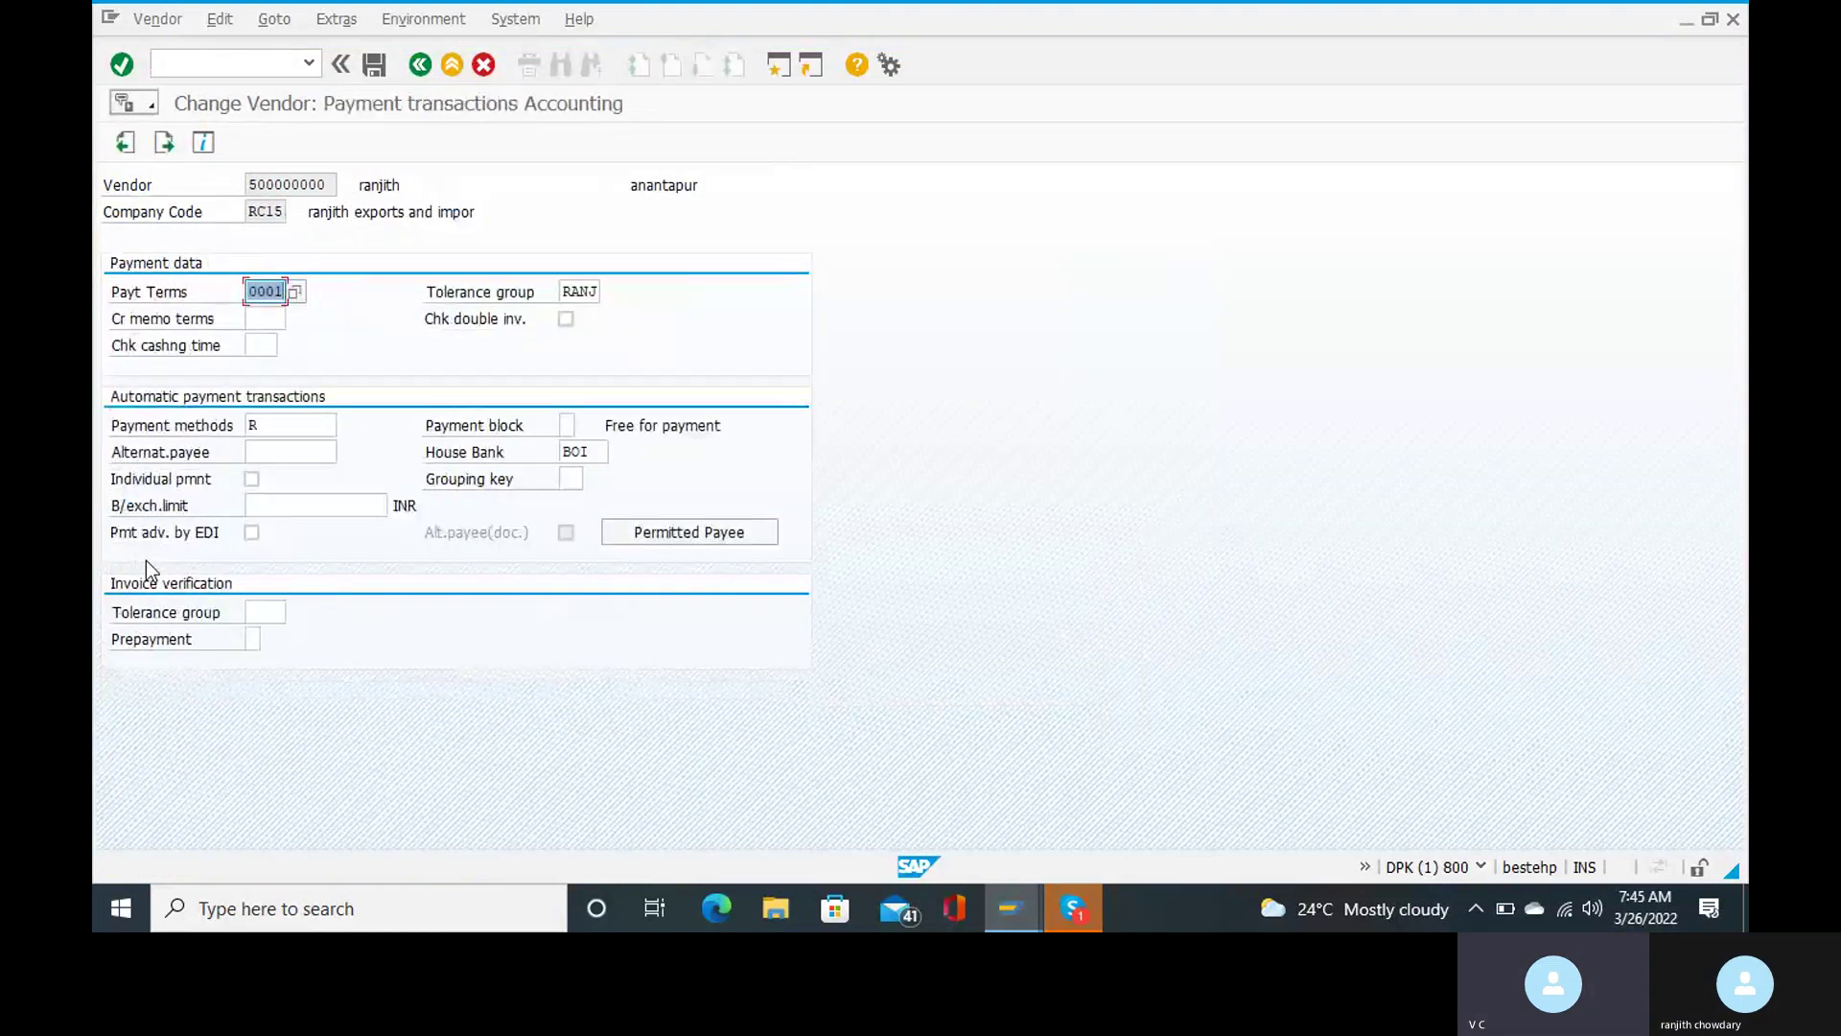
key("Return")
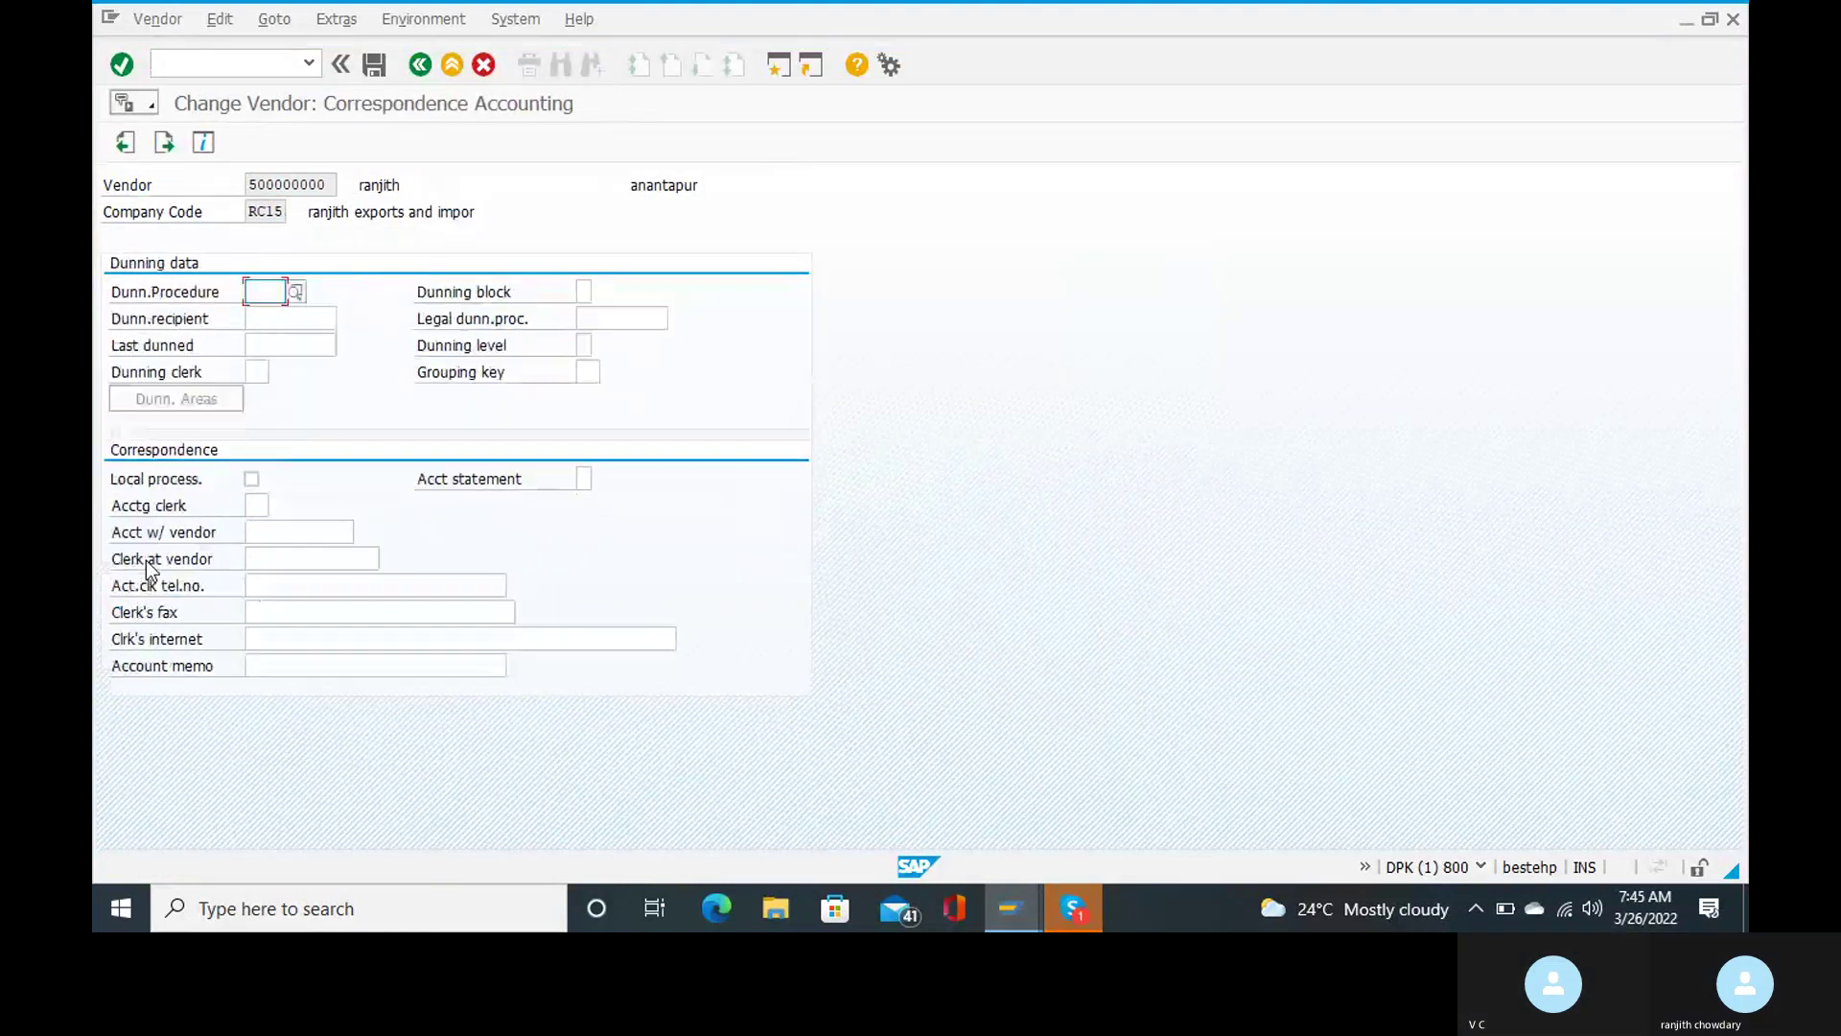
key("Return")
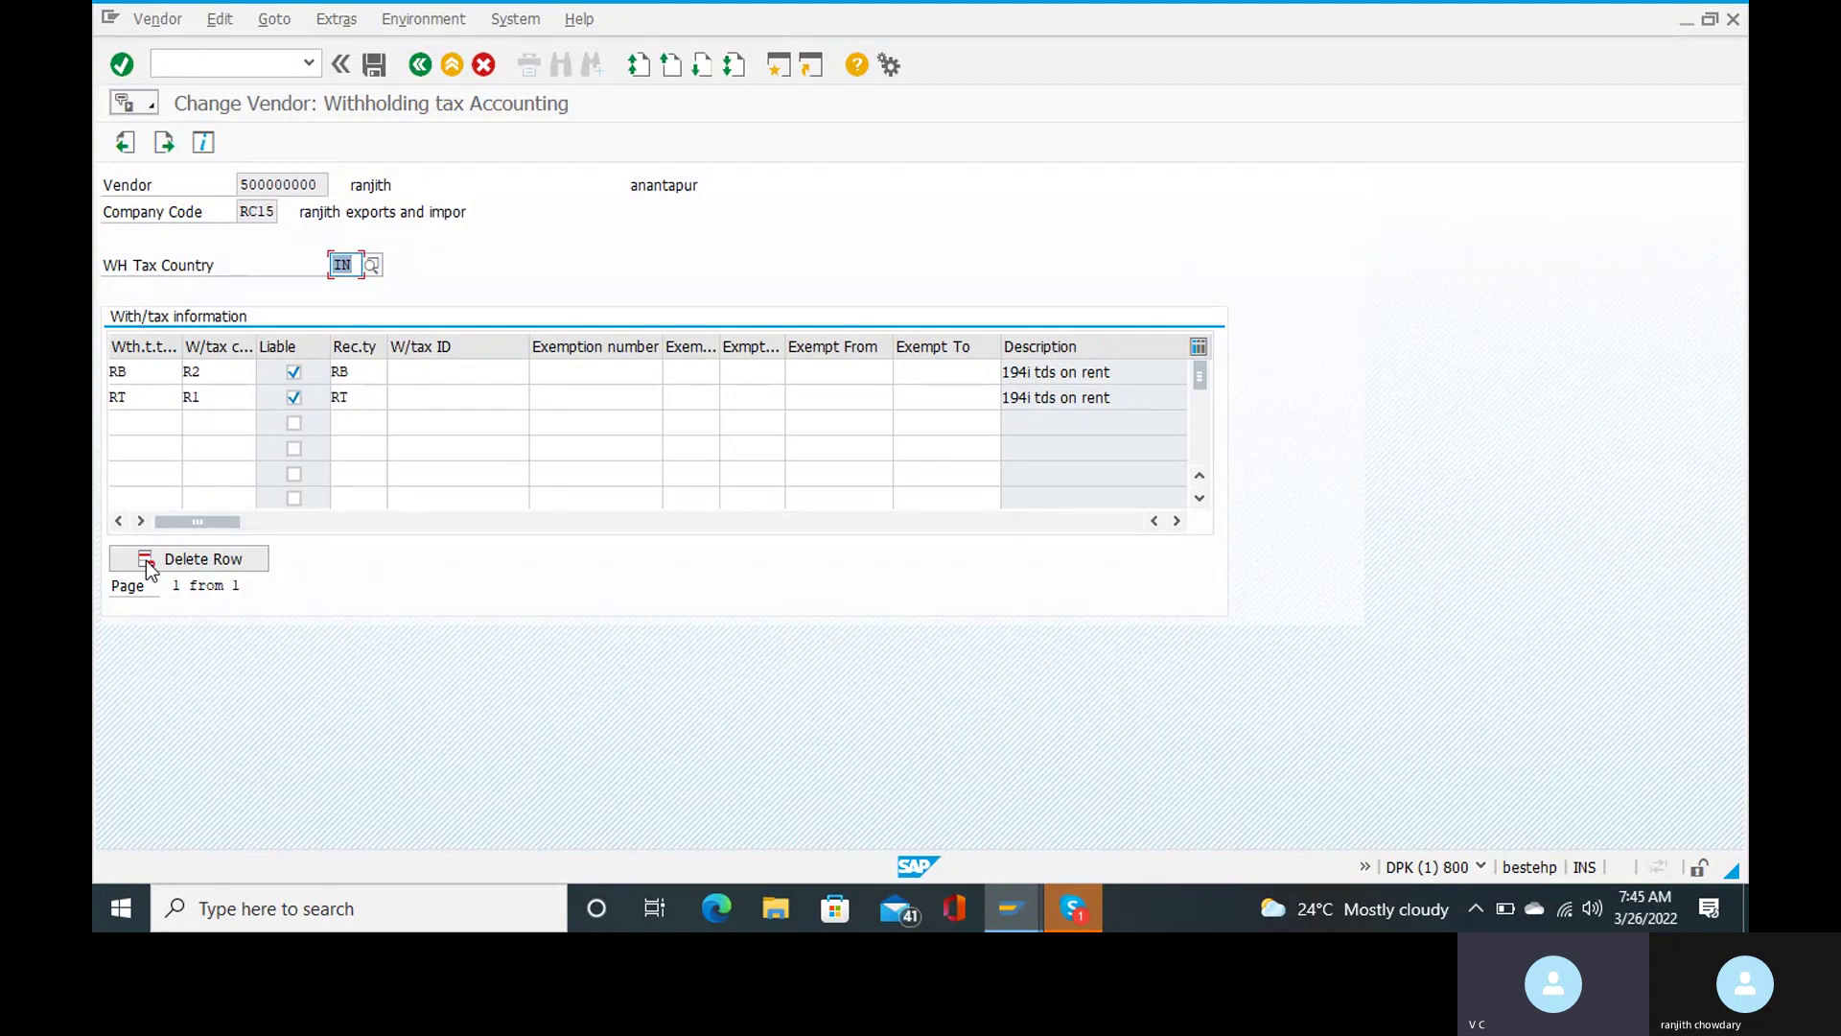
Examine all columns of the vendor's withholding tax table, including tax types, codes, liability, recipient types and exemptions
left_click_drag(228, 520, 291, 544)
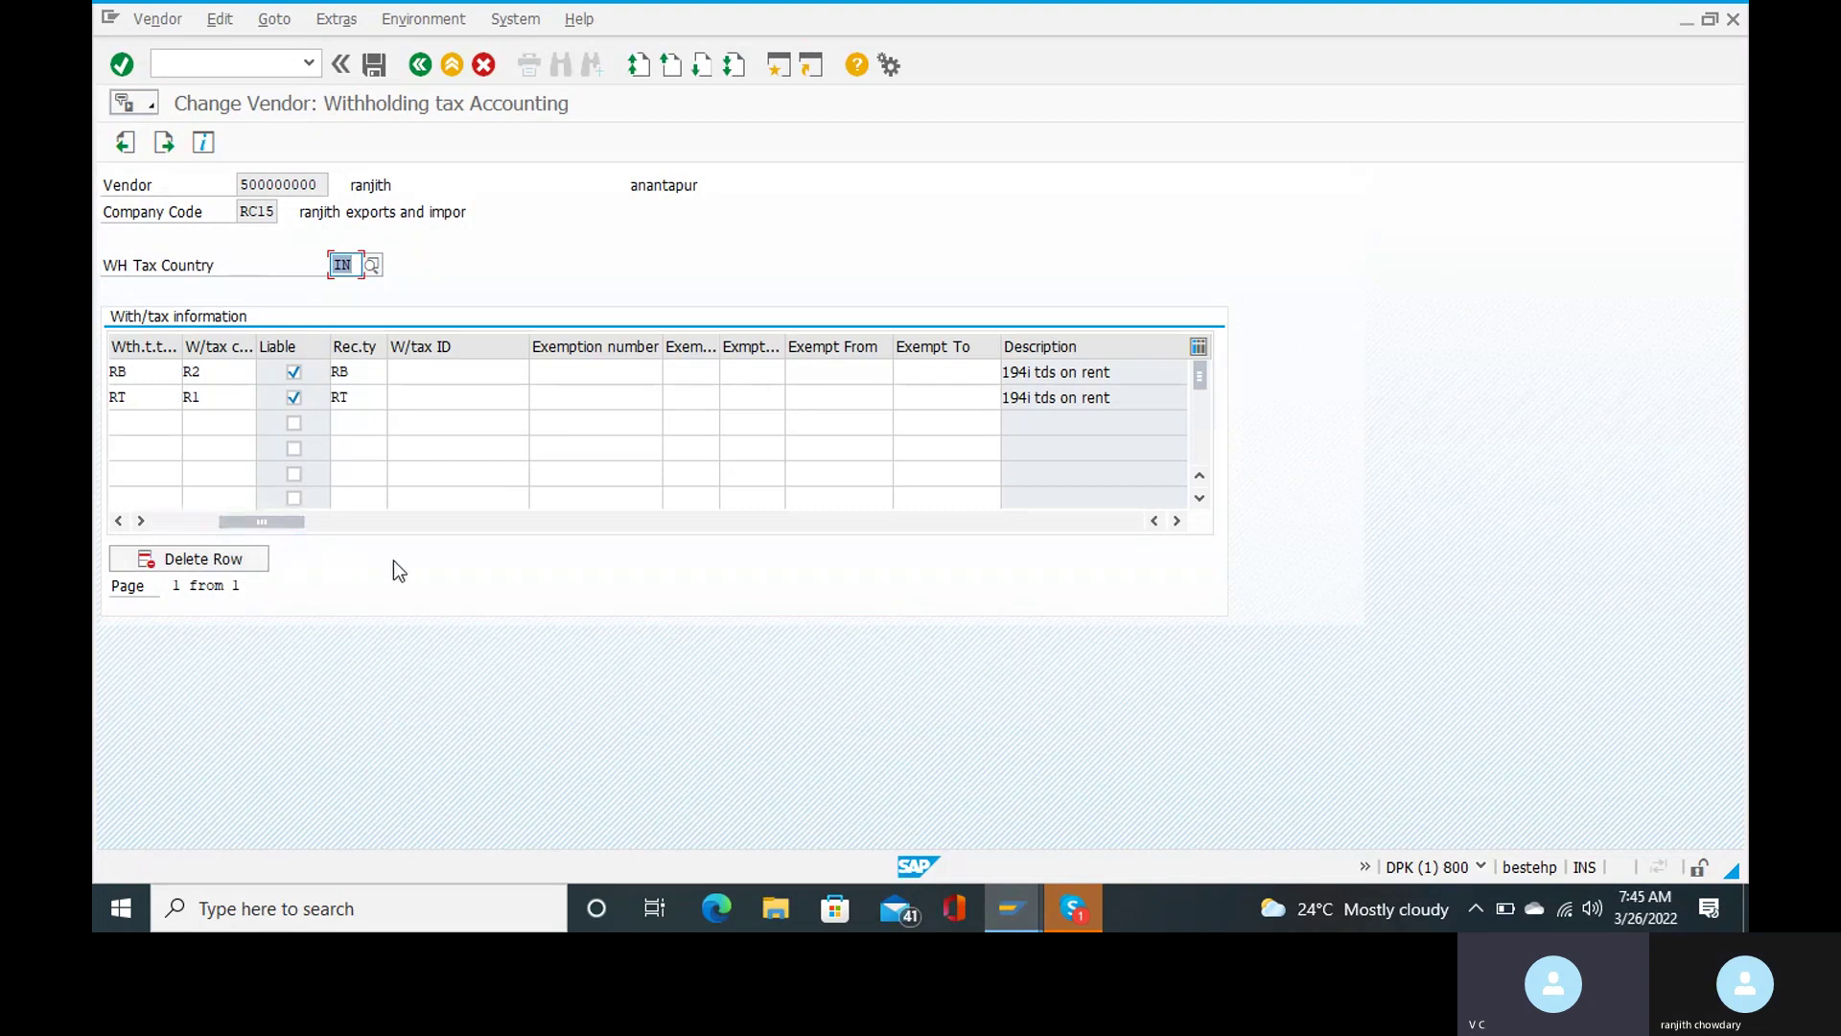
left_click_drag(301, 518, 557, 544)
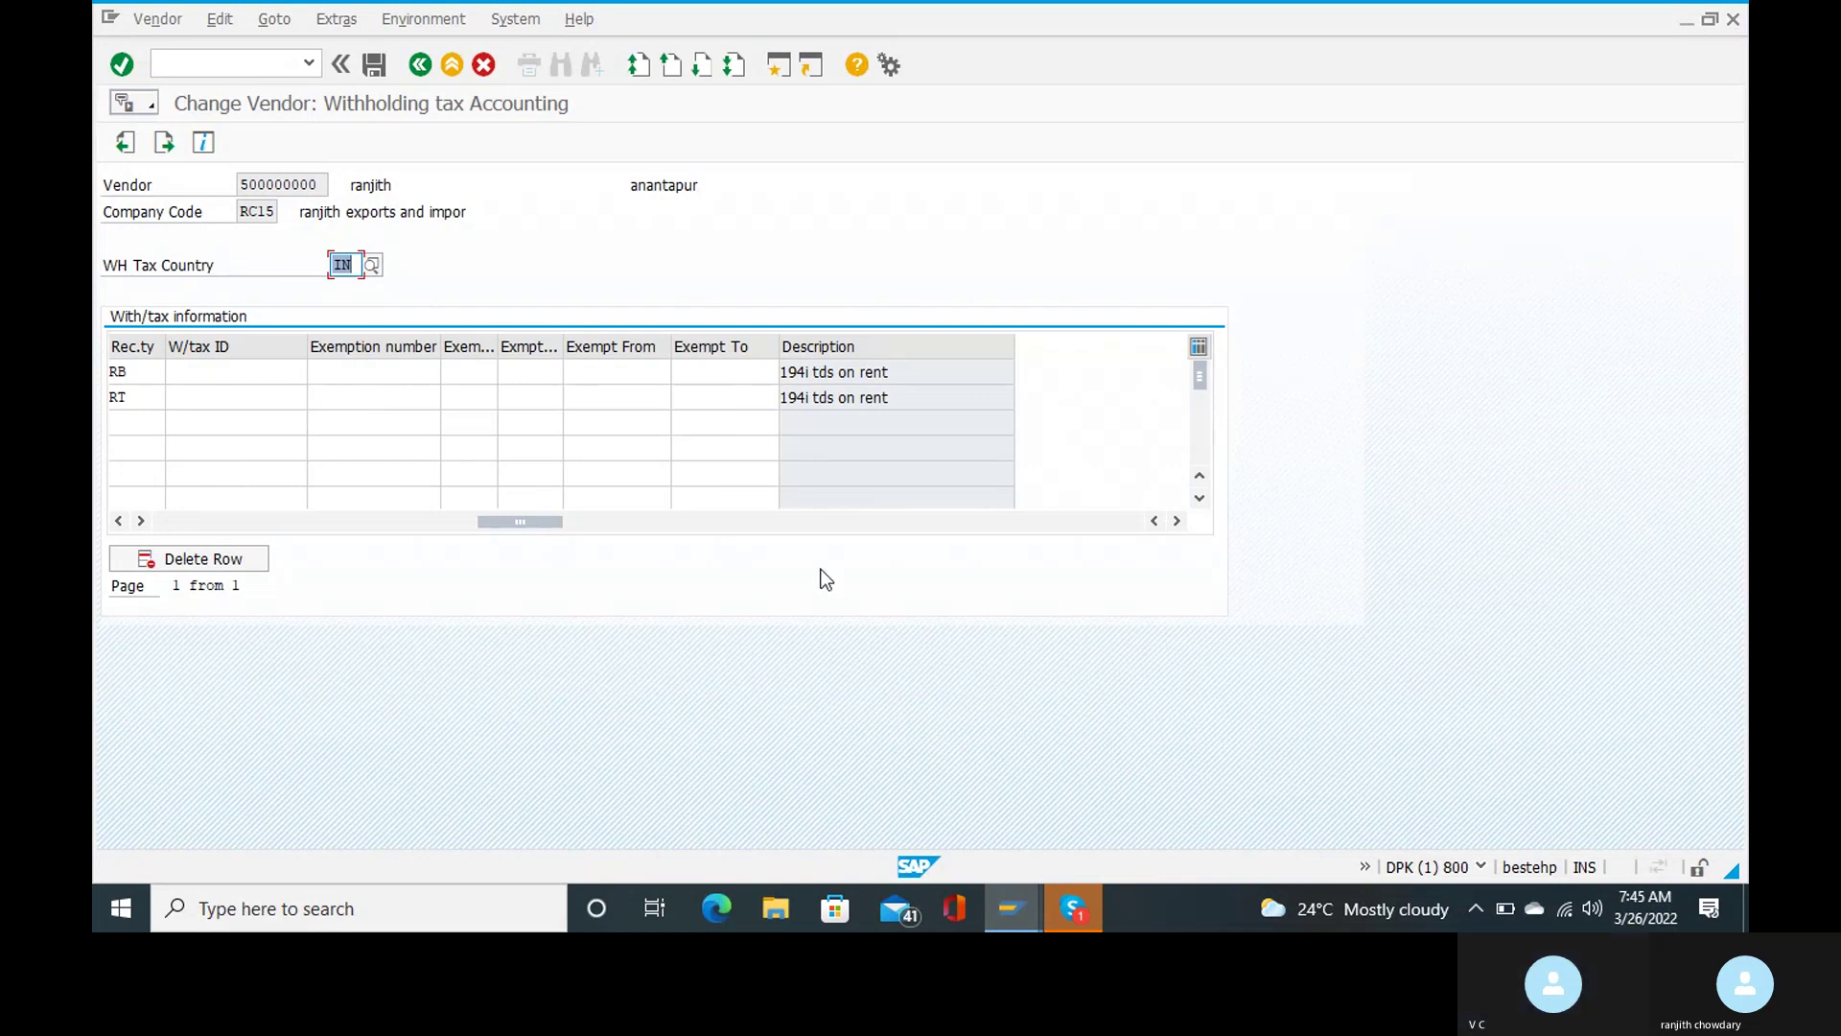
left_click(761, 521)
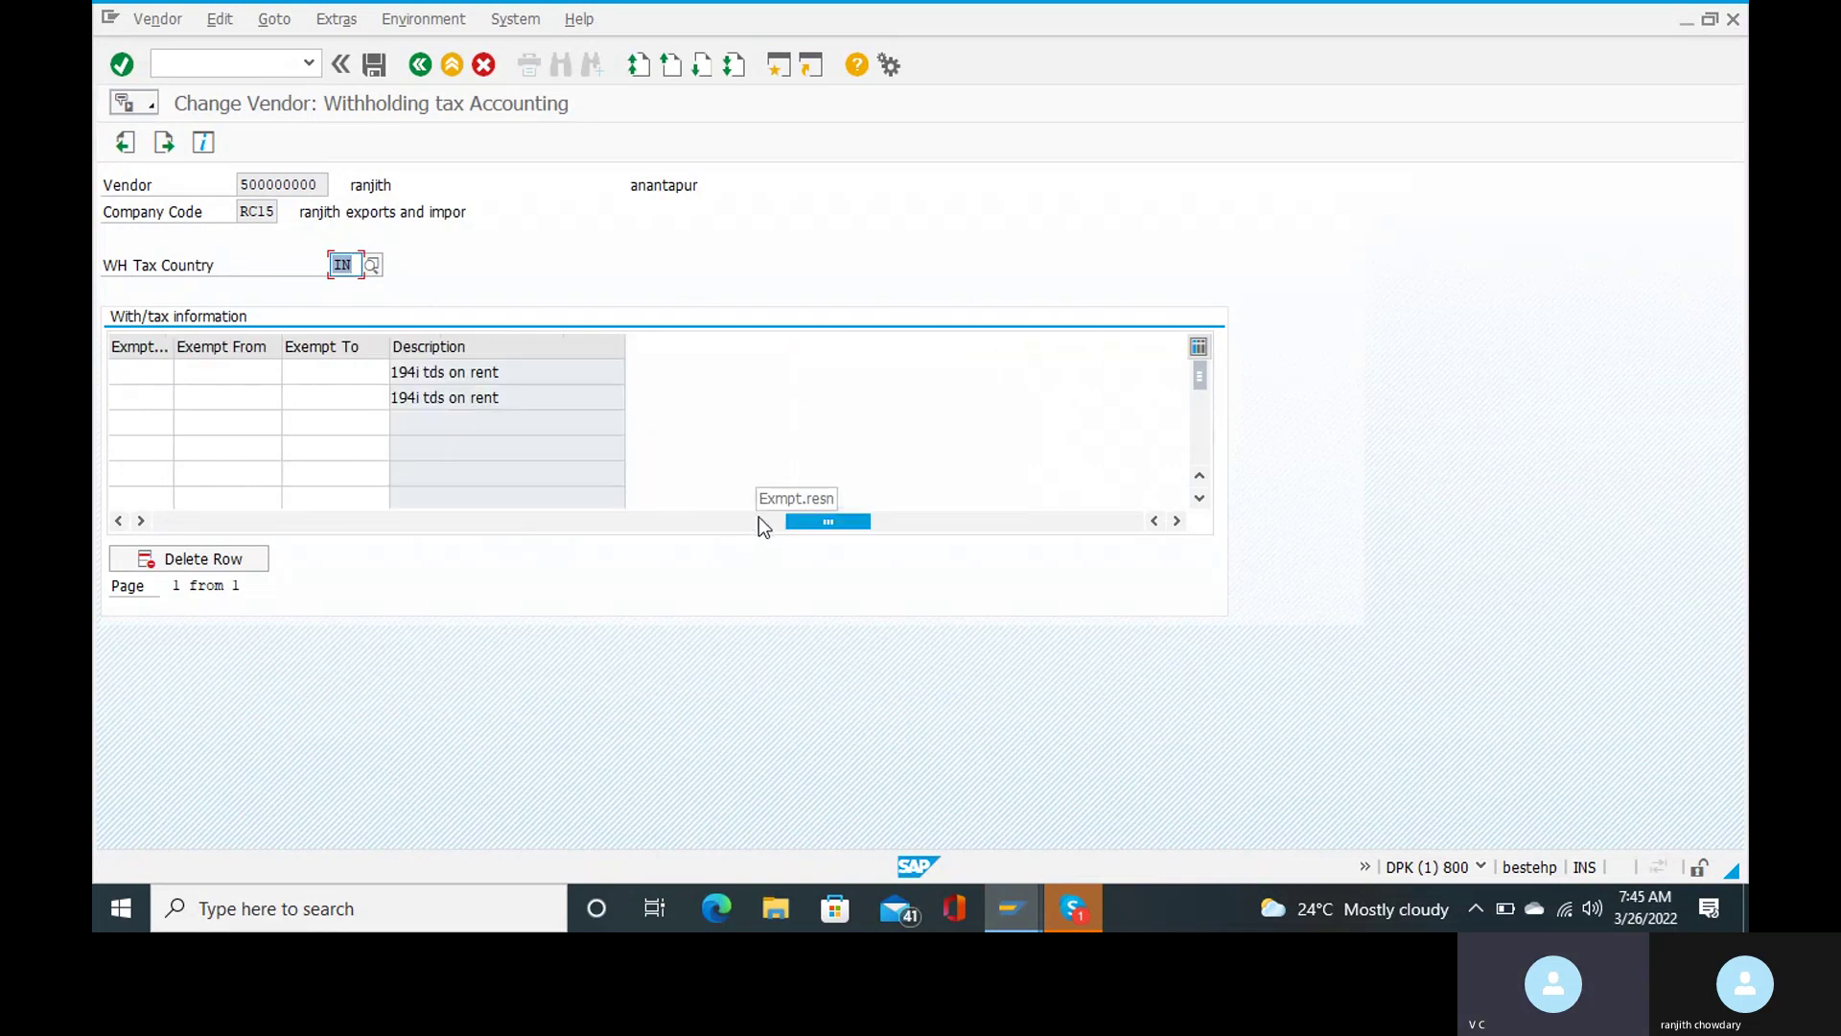
left_click_drag(836, 534, 468, 511)
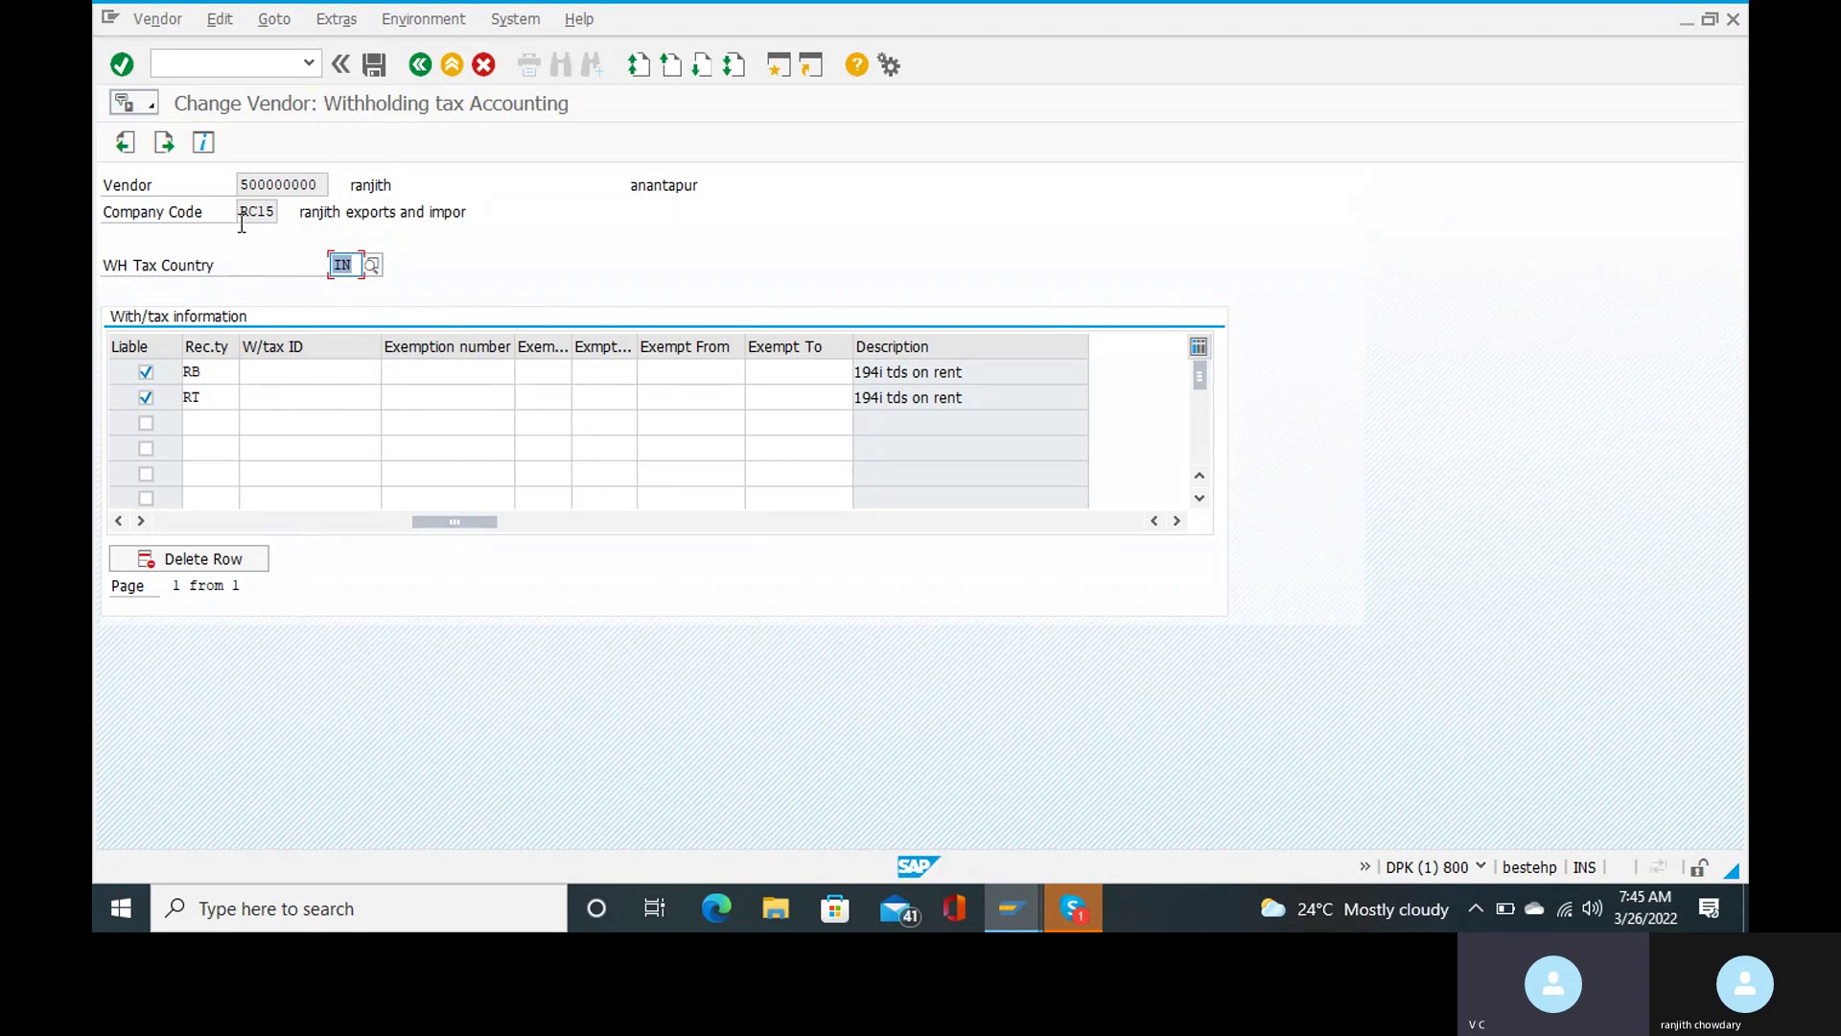
Leave the vendor record and open Vendor Excise details in change mode from Excise Rate Maintenance
left_click(230, 68)
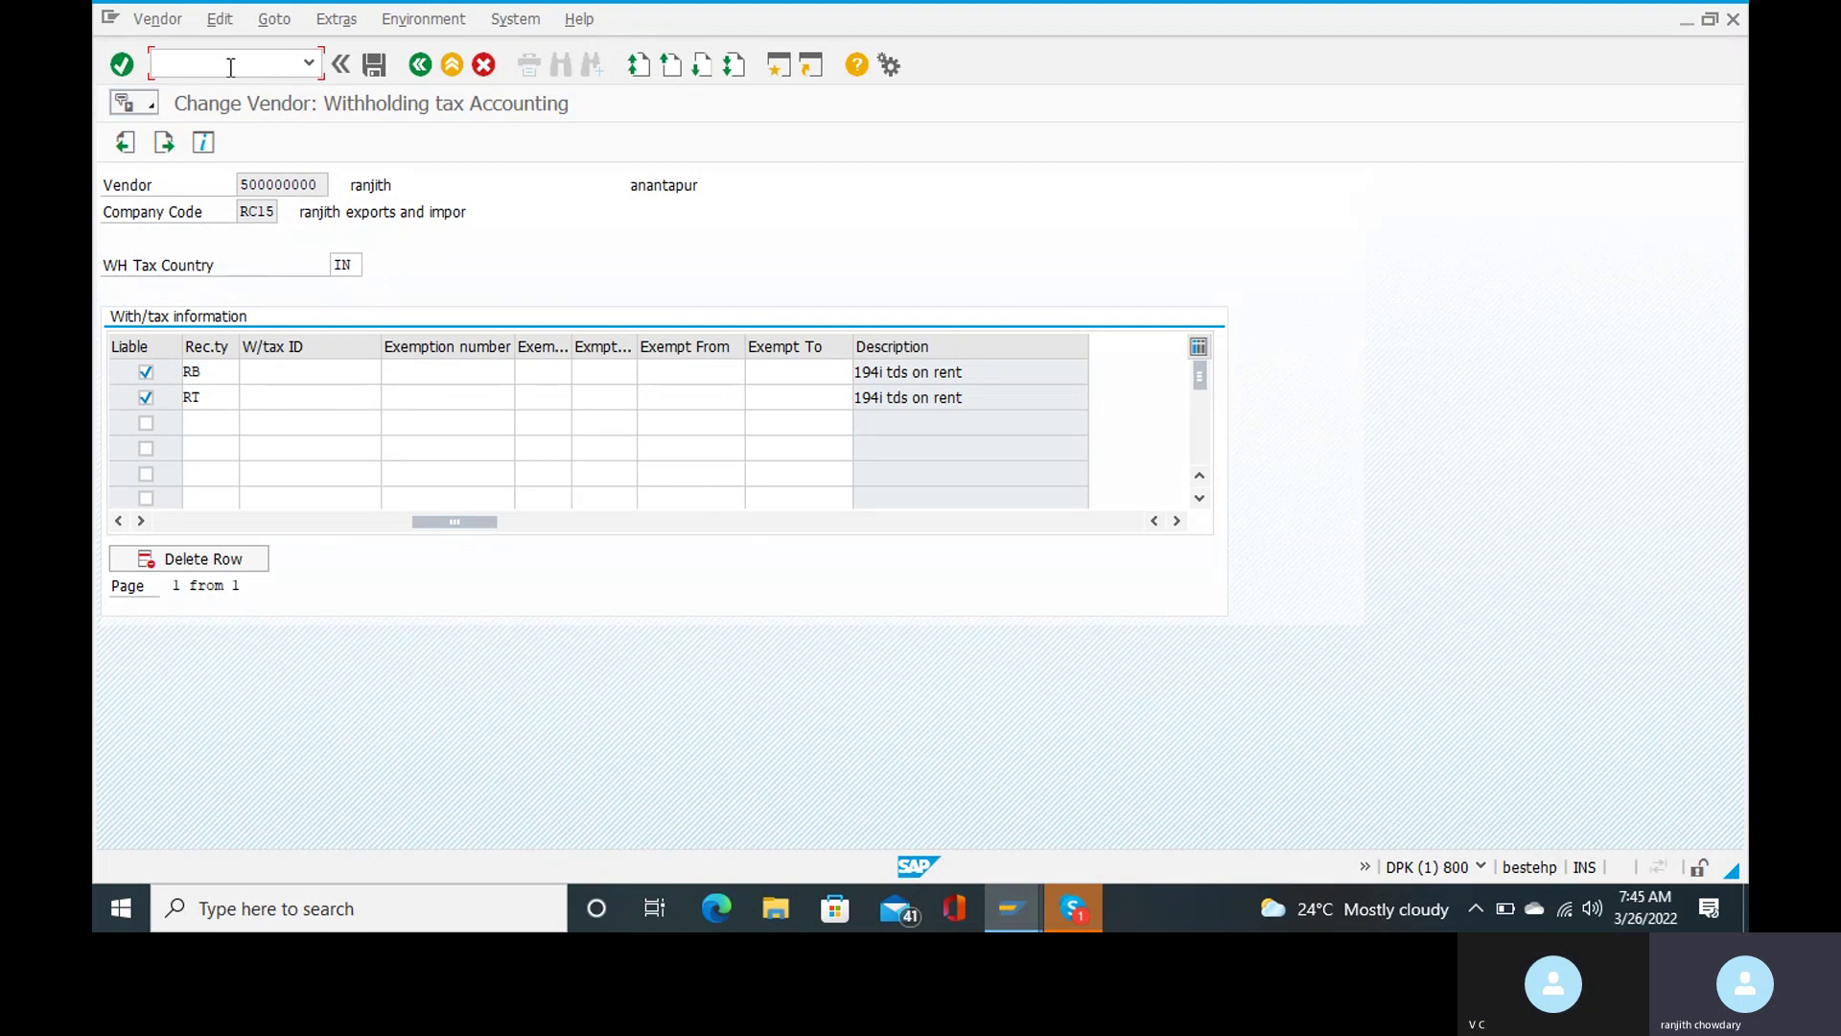
type("/n")
key("Return")
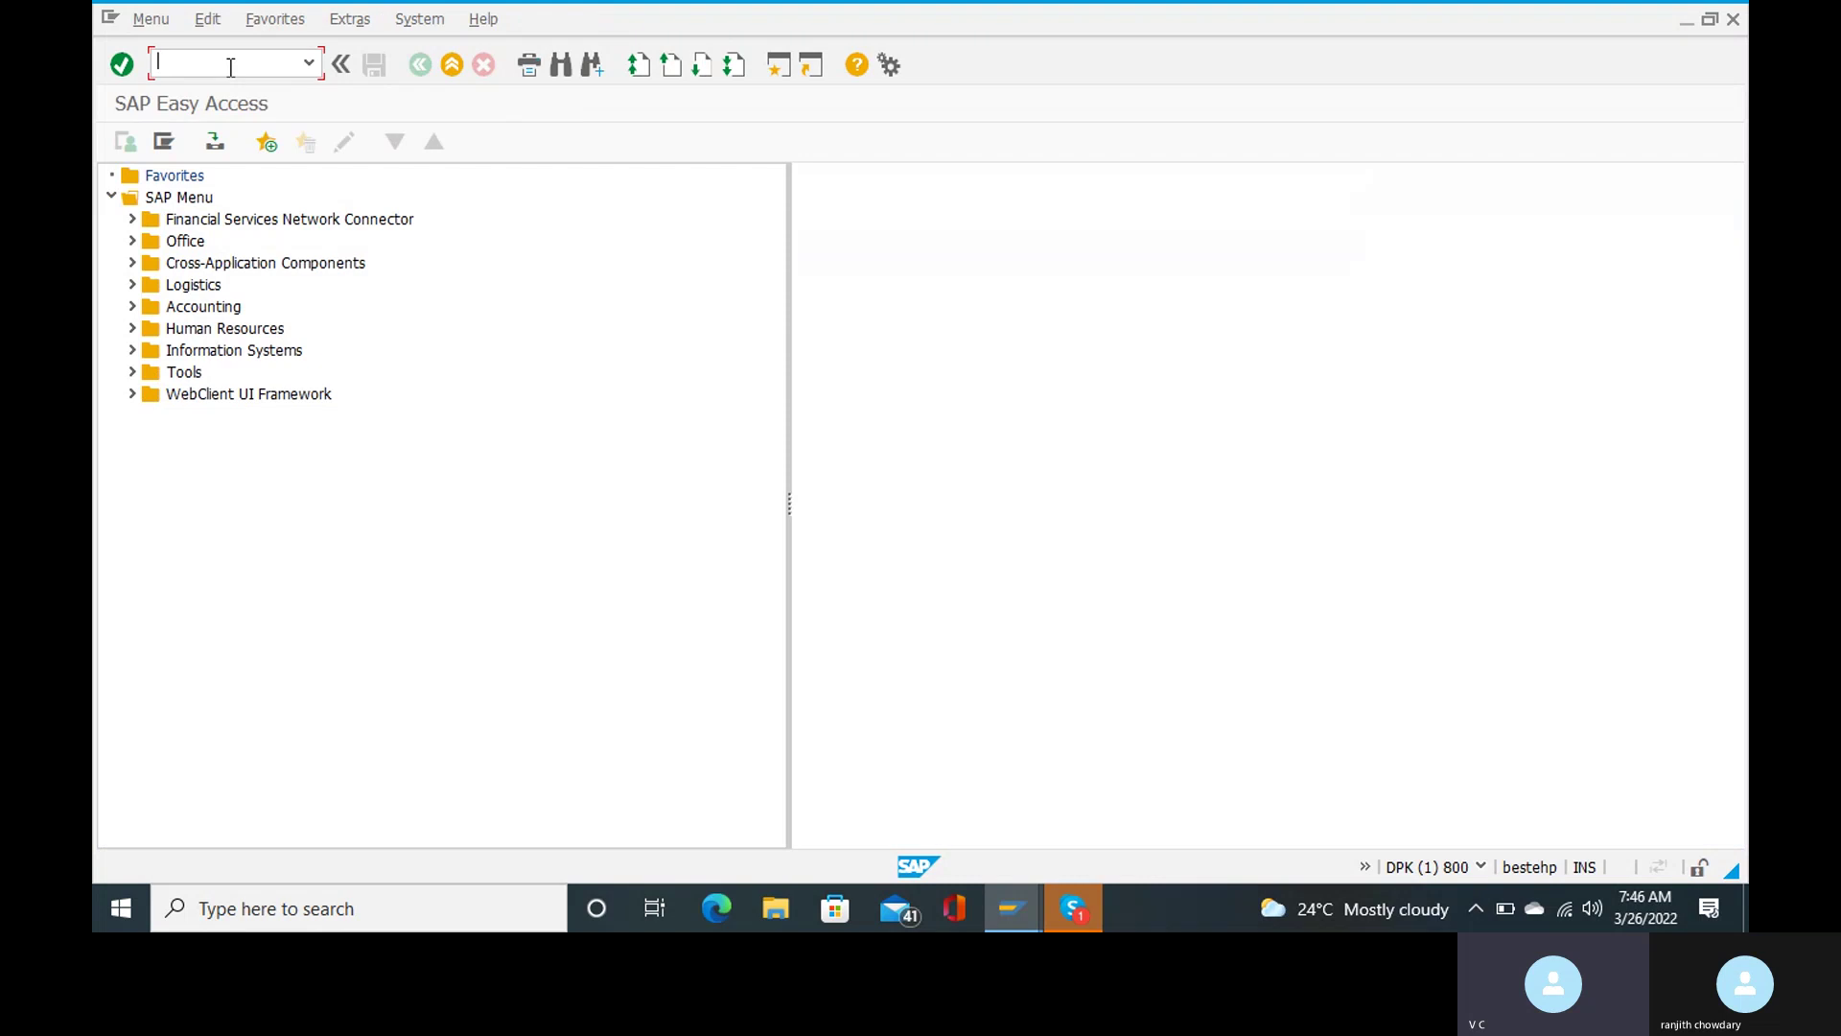
type("j1")
type("i8")
key("Return")
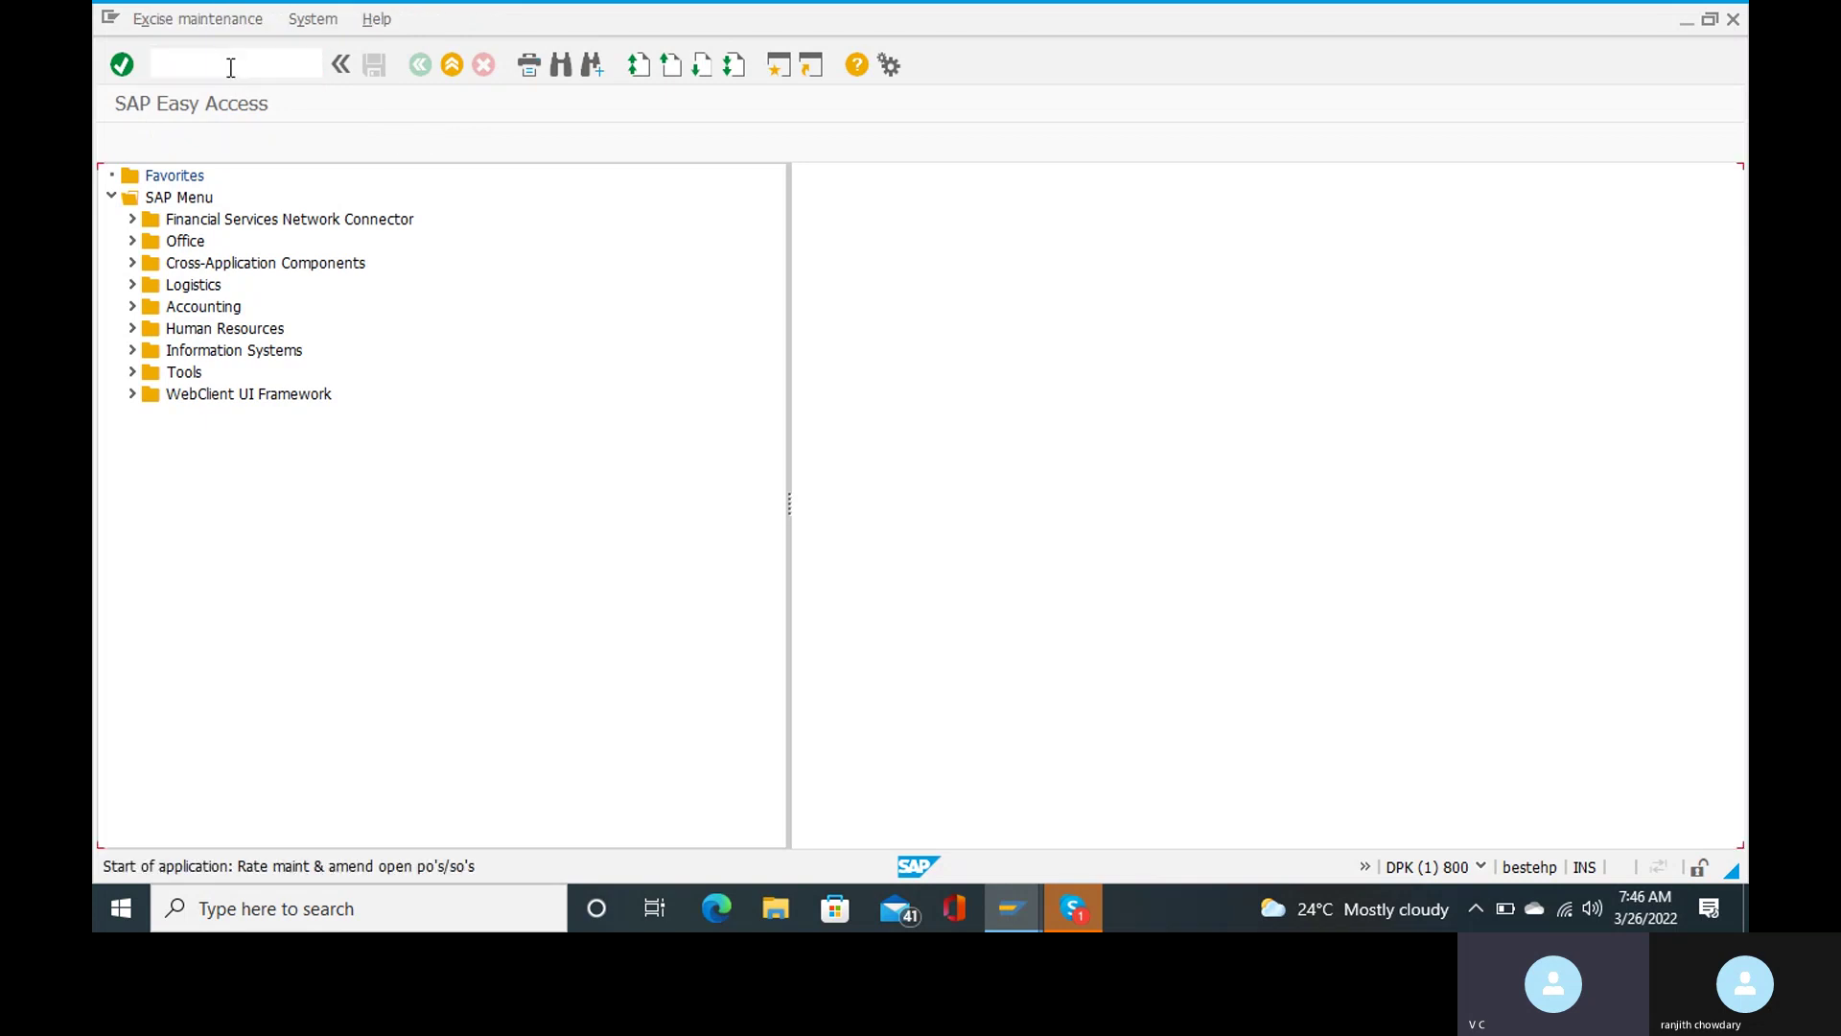
left_click(297, 347)
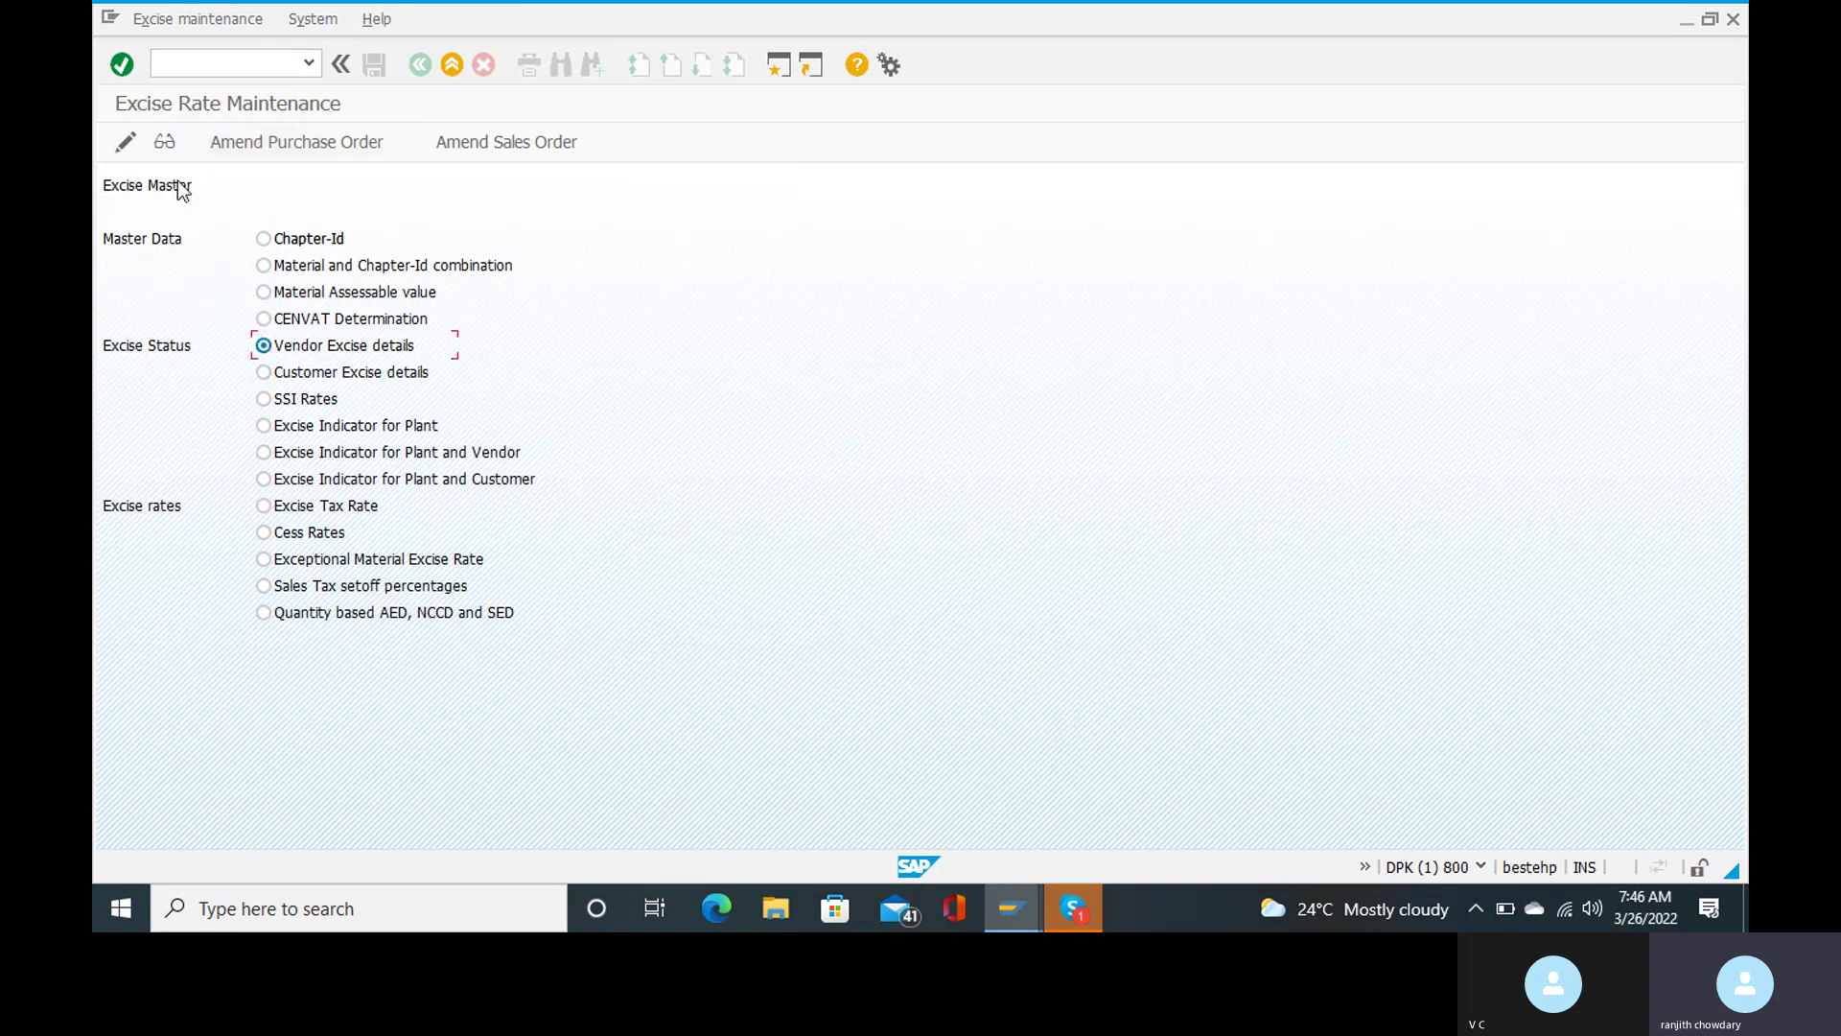
left_click(122, 146)
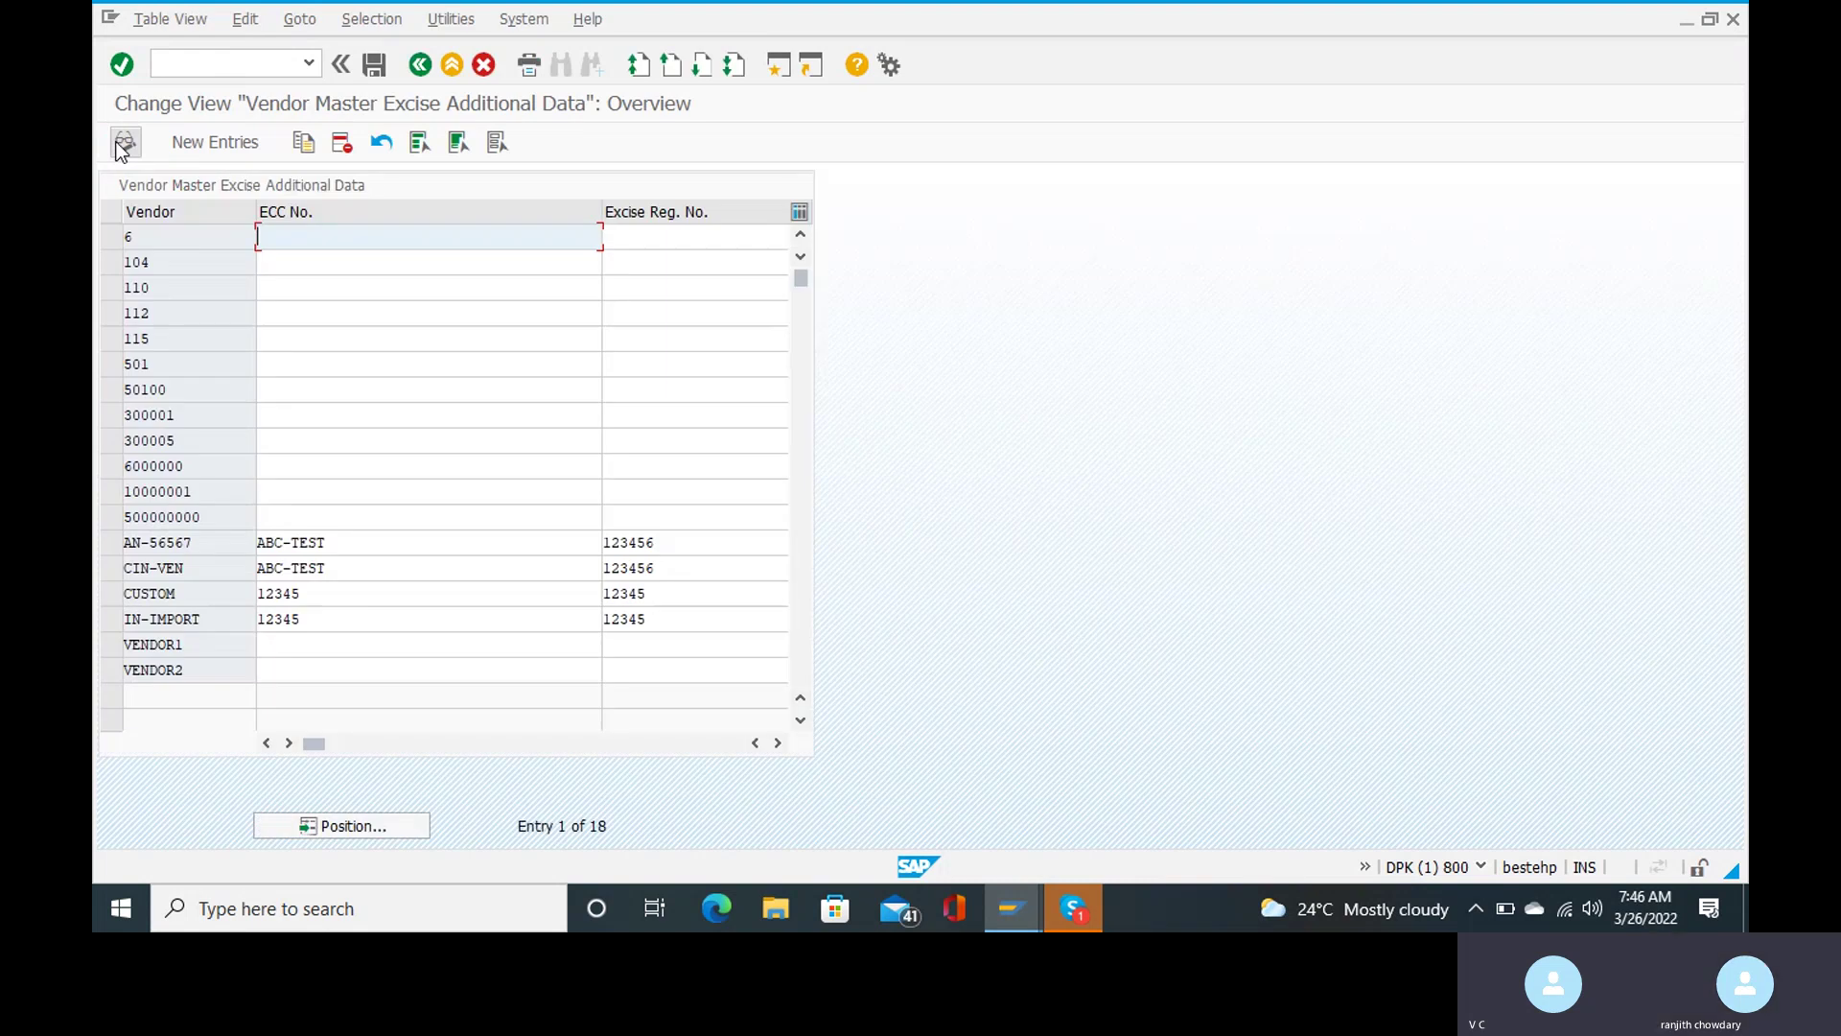
Position the vendor excise table on the same vendor by finding its number in the value list, and check its permanent account number
left_click(357, 825)
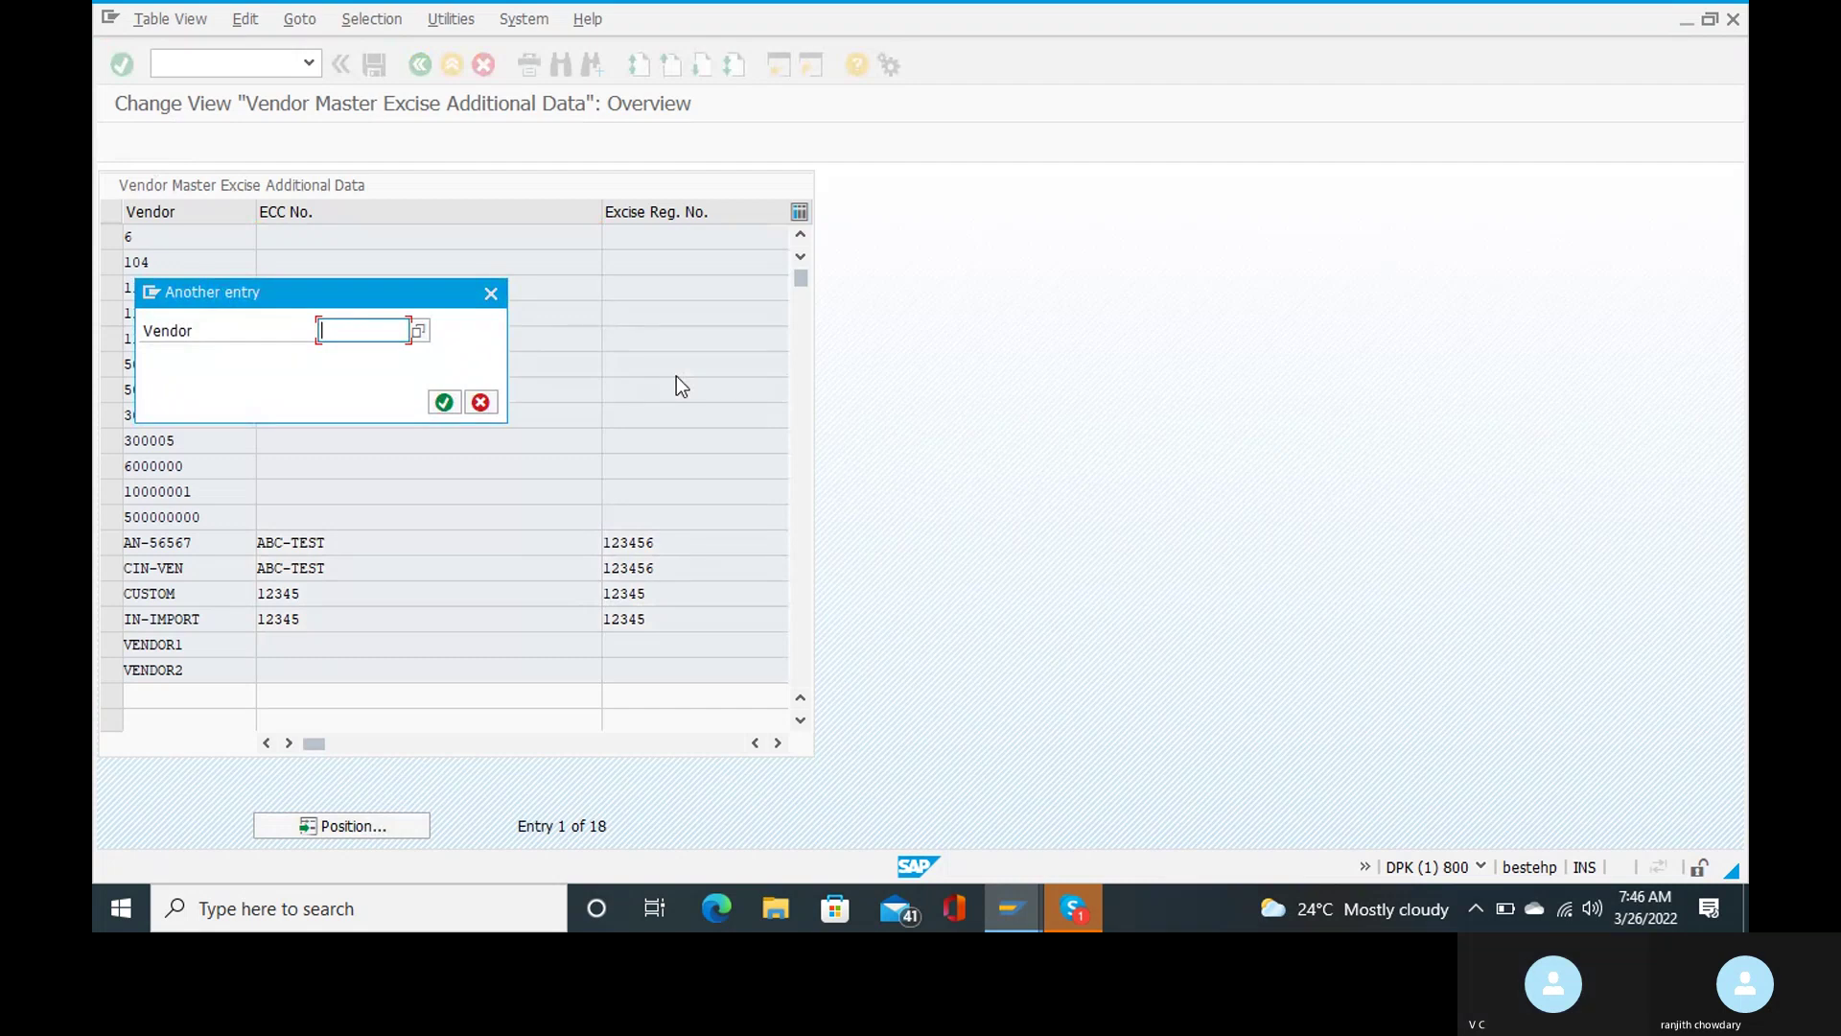
key("BackSpace")
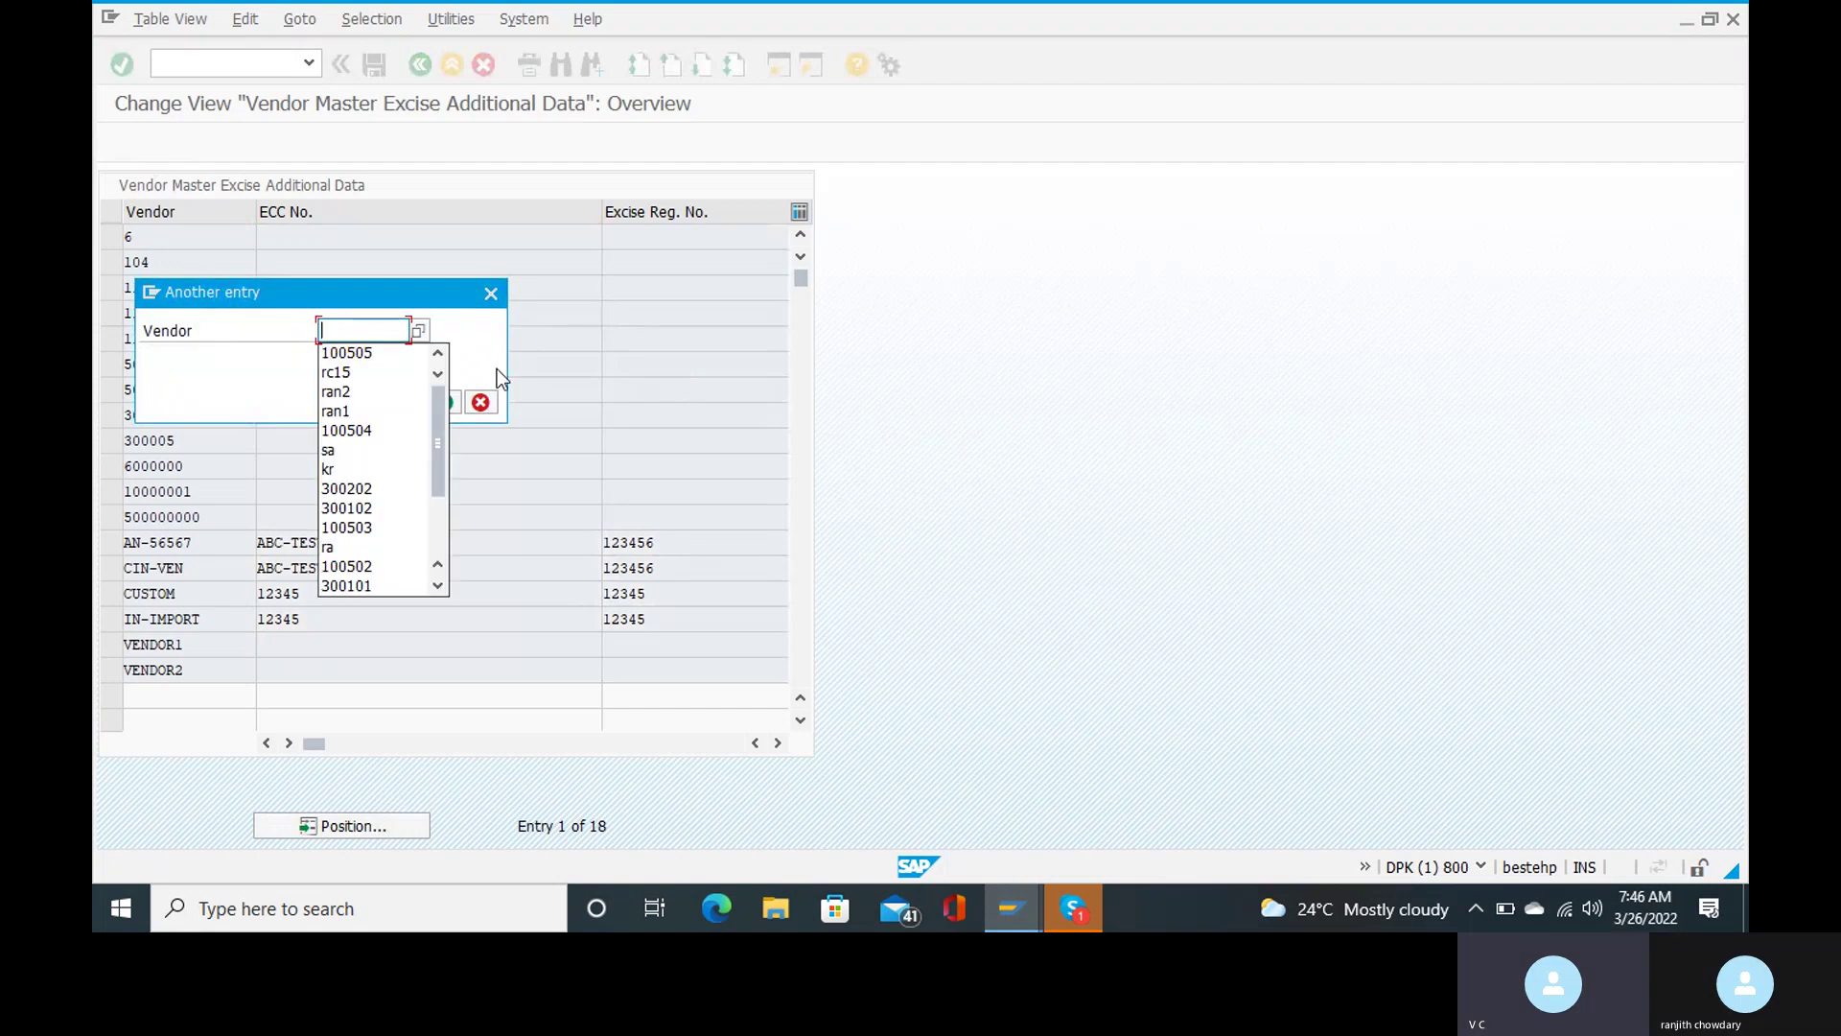
type("1")
key("BackSpace")
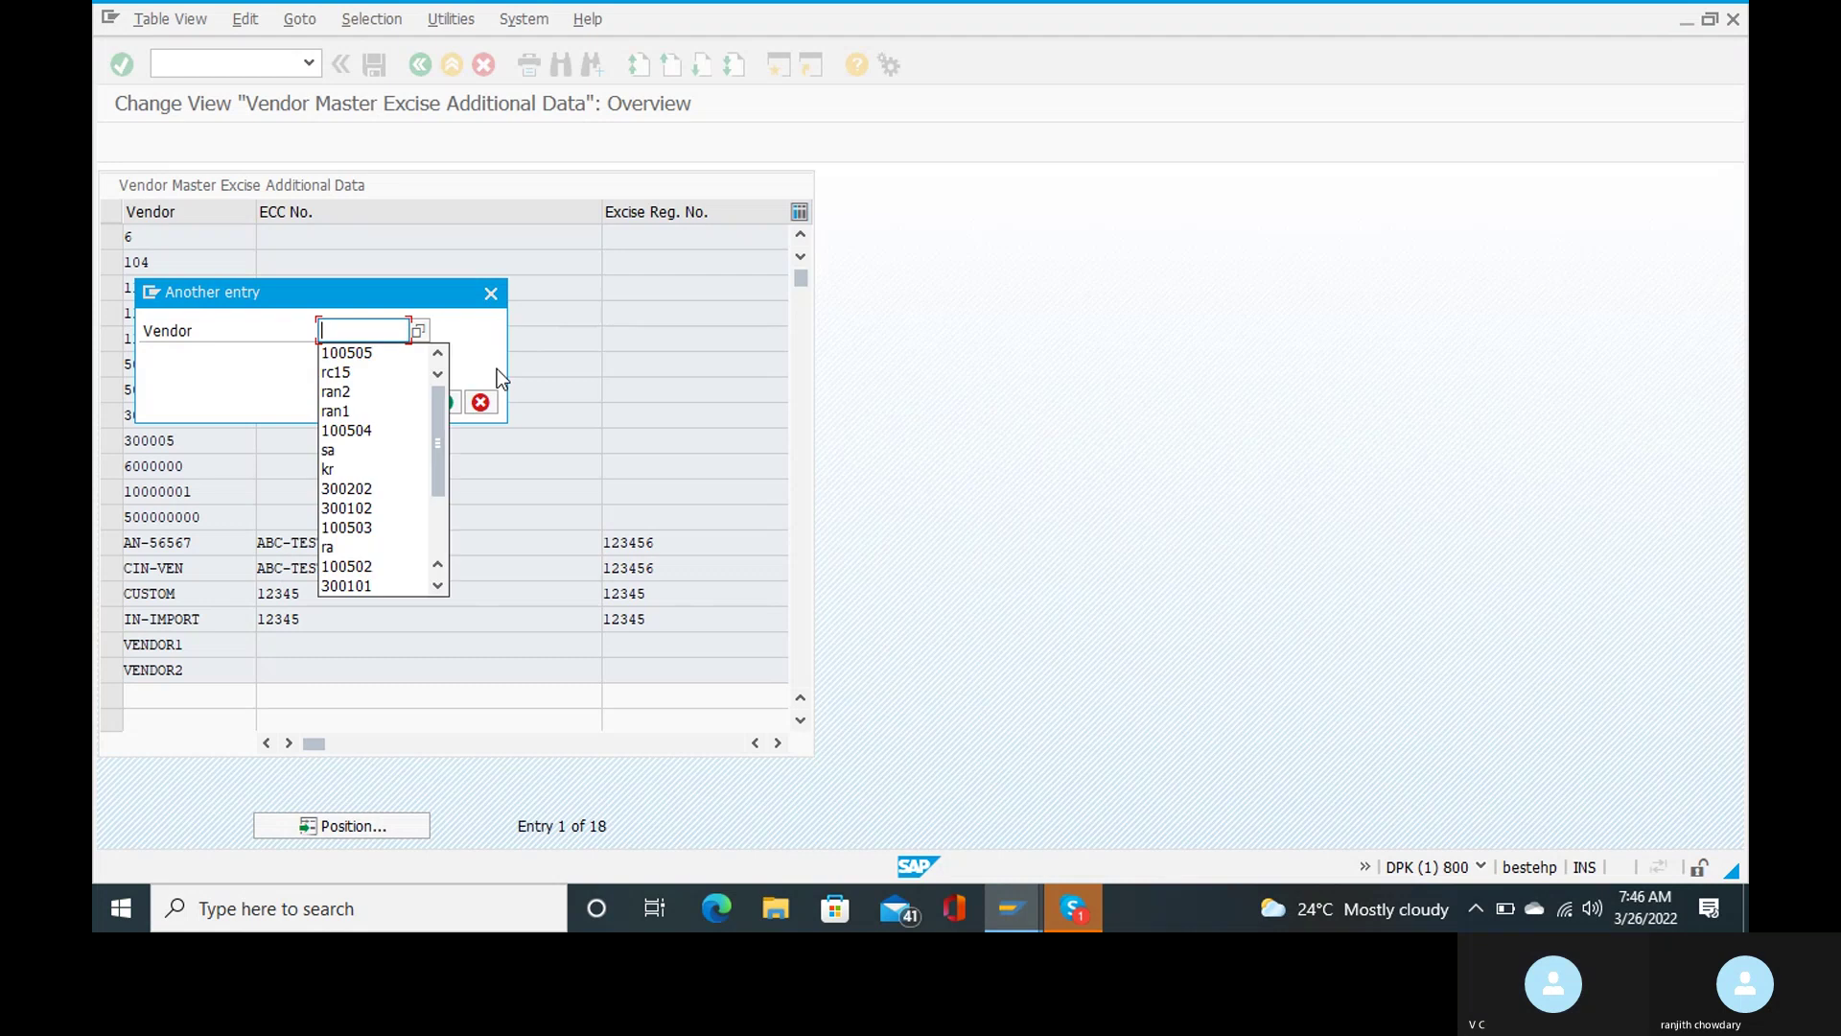
left_click(416, 326)
left_click(416, 330)
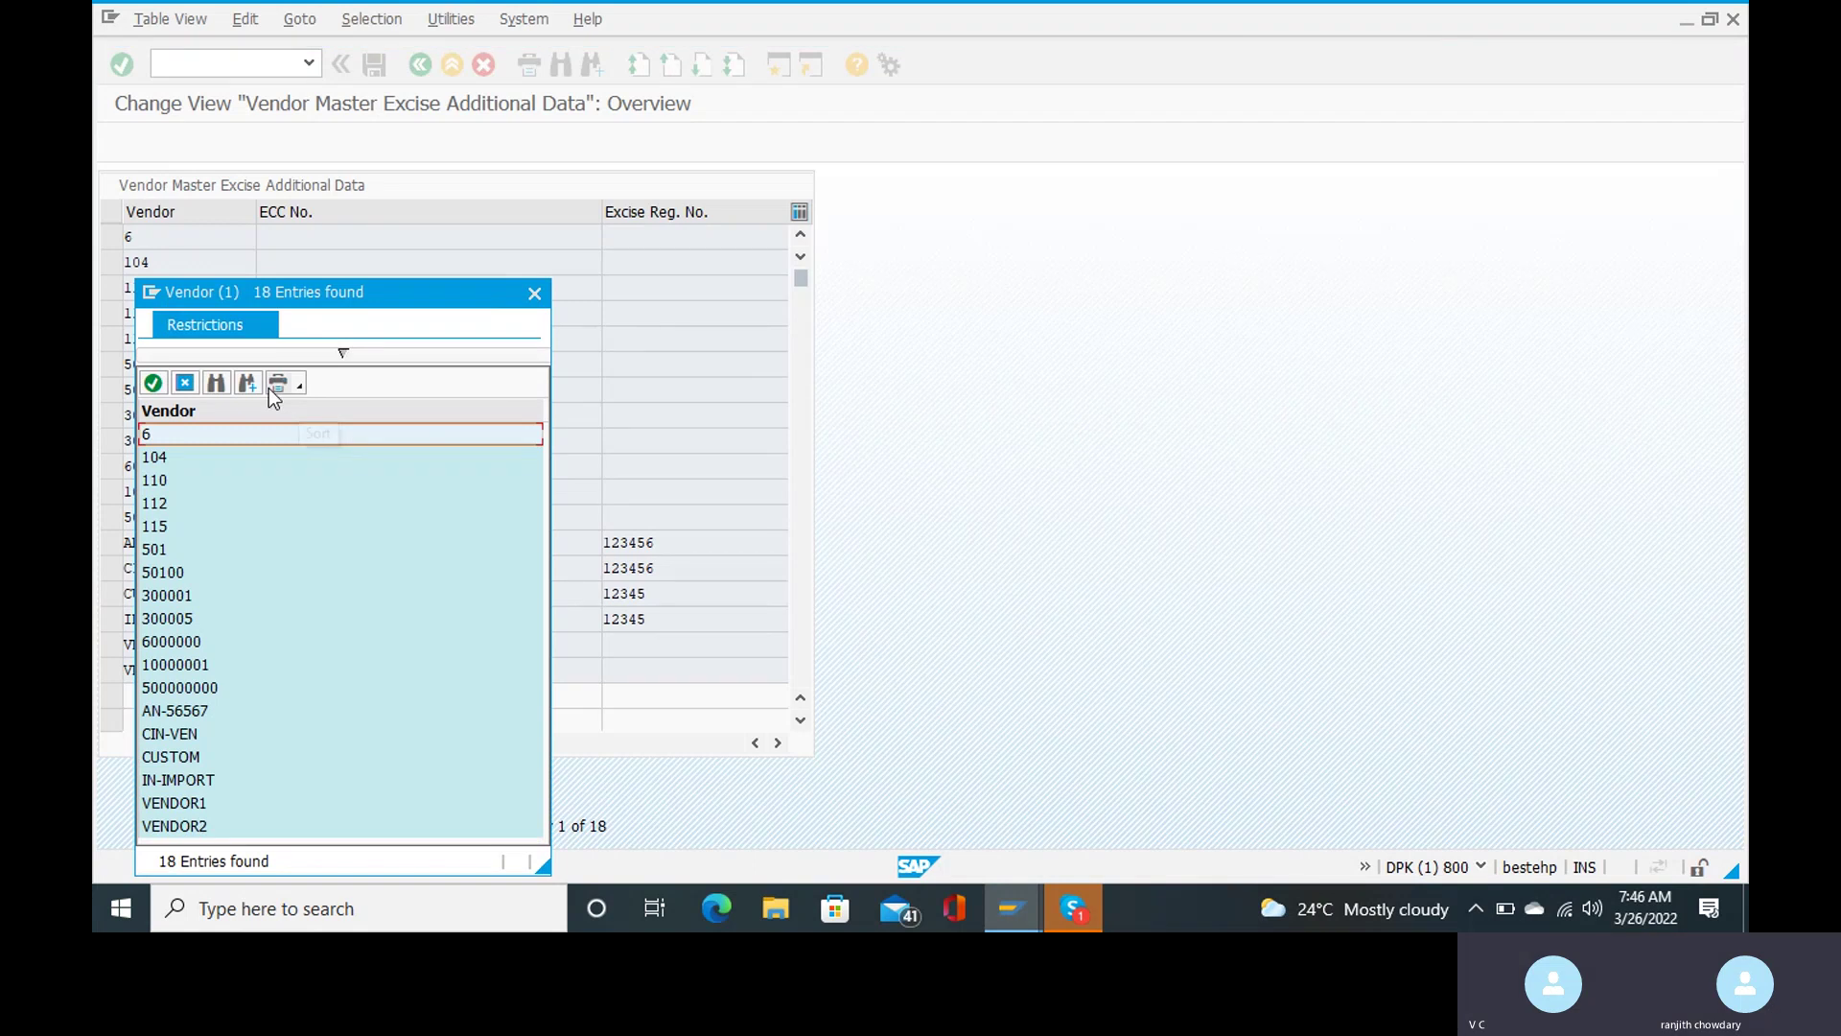
left_click(219, 384)
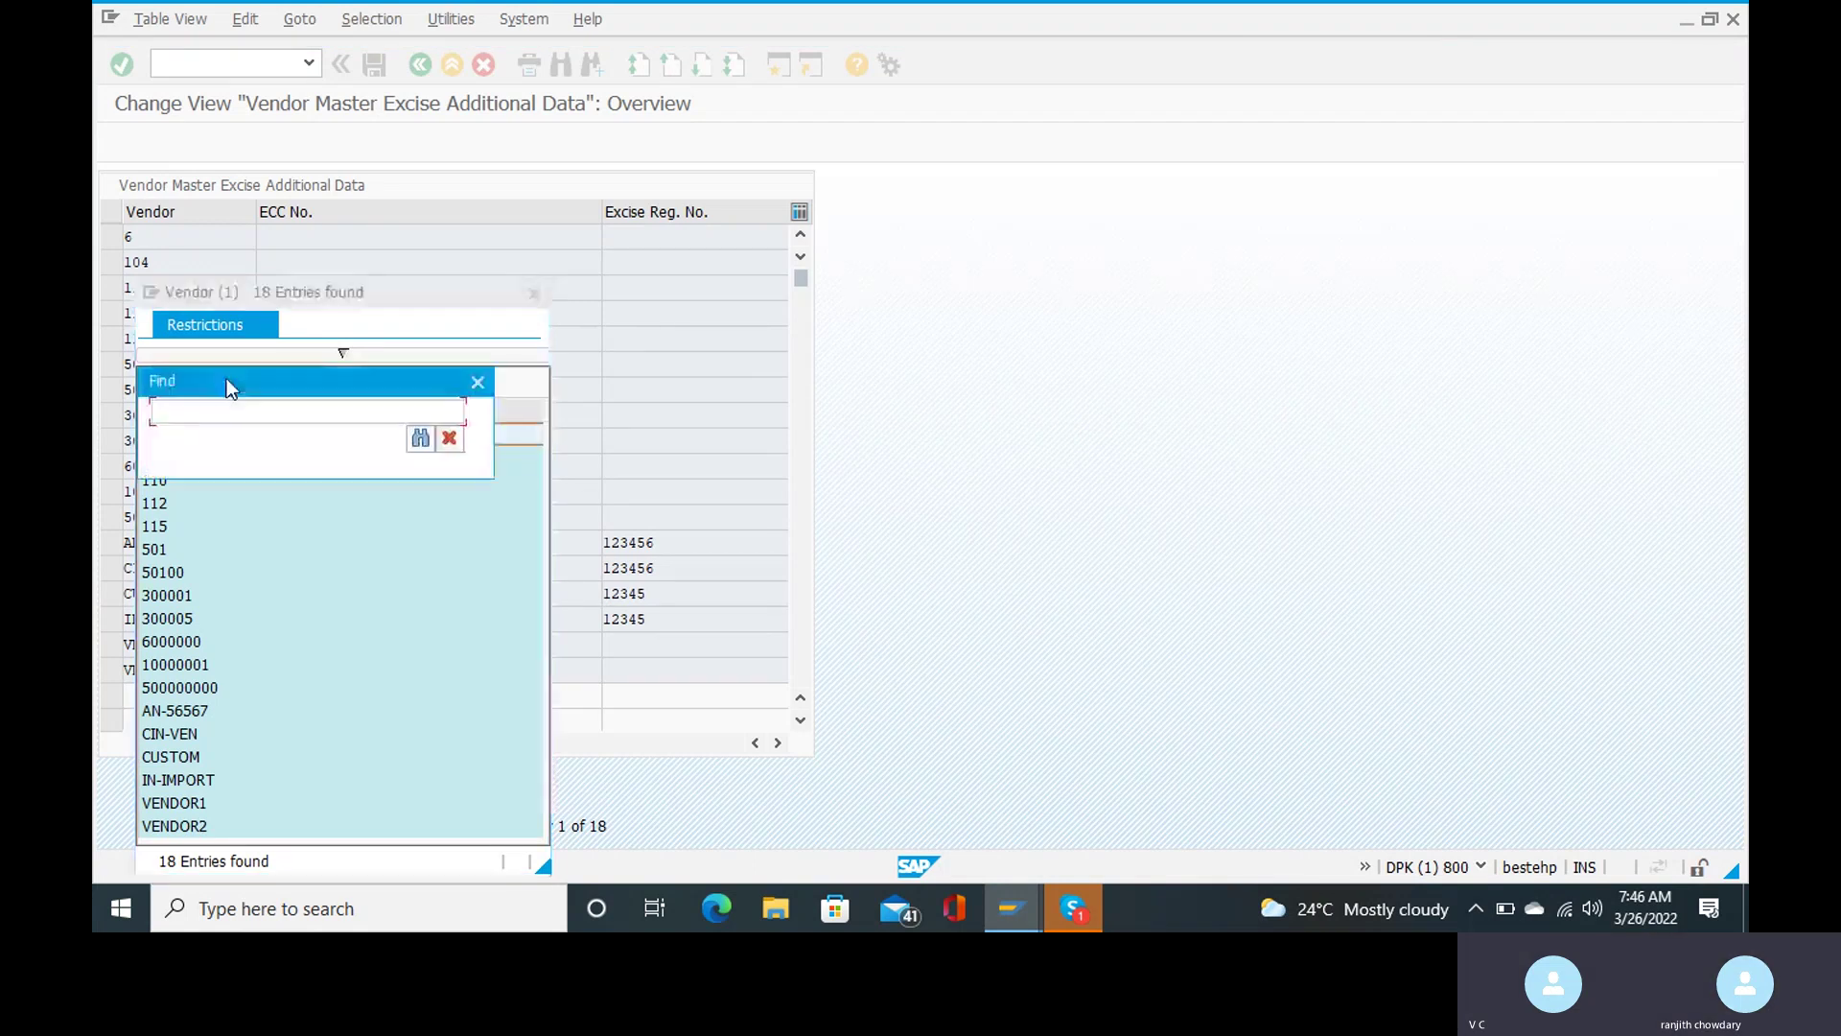
type("500000")
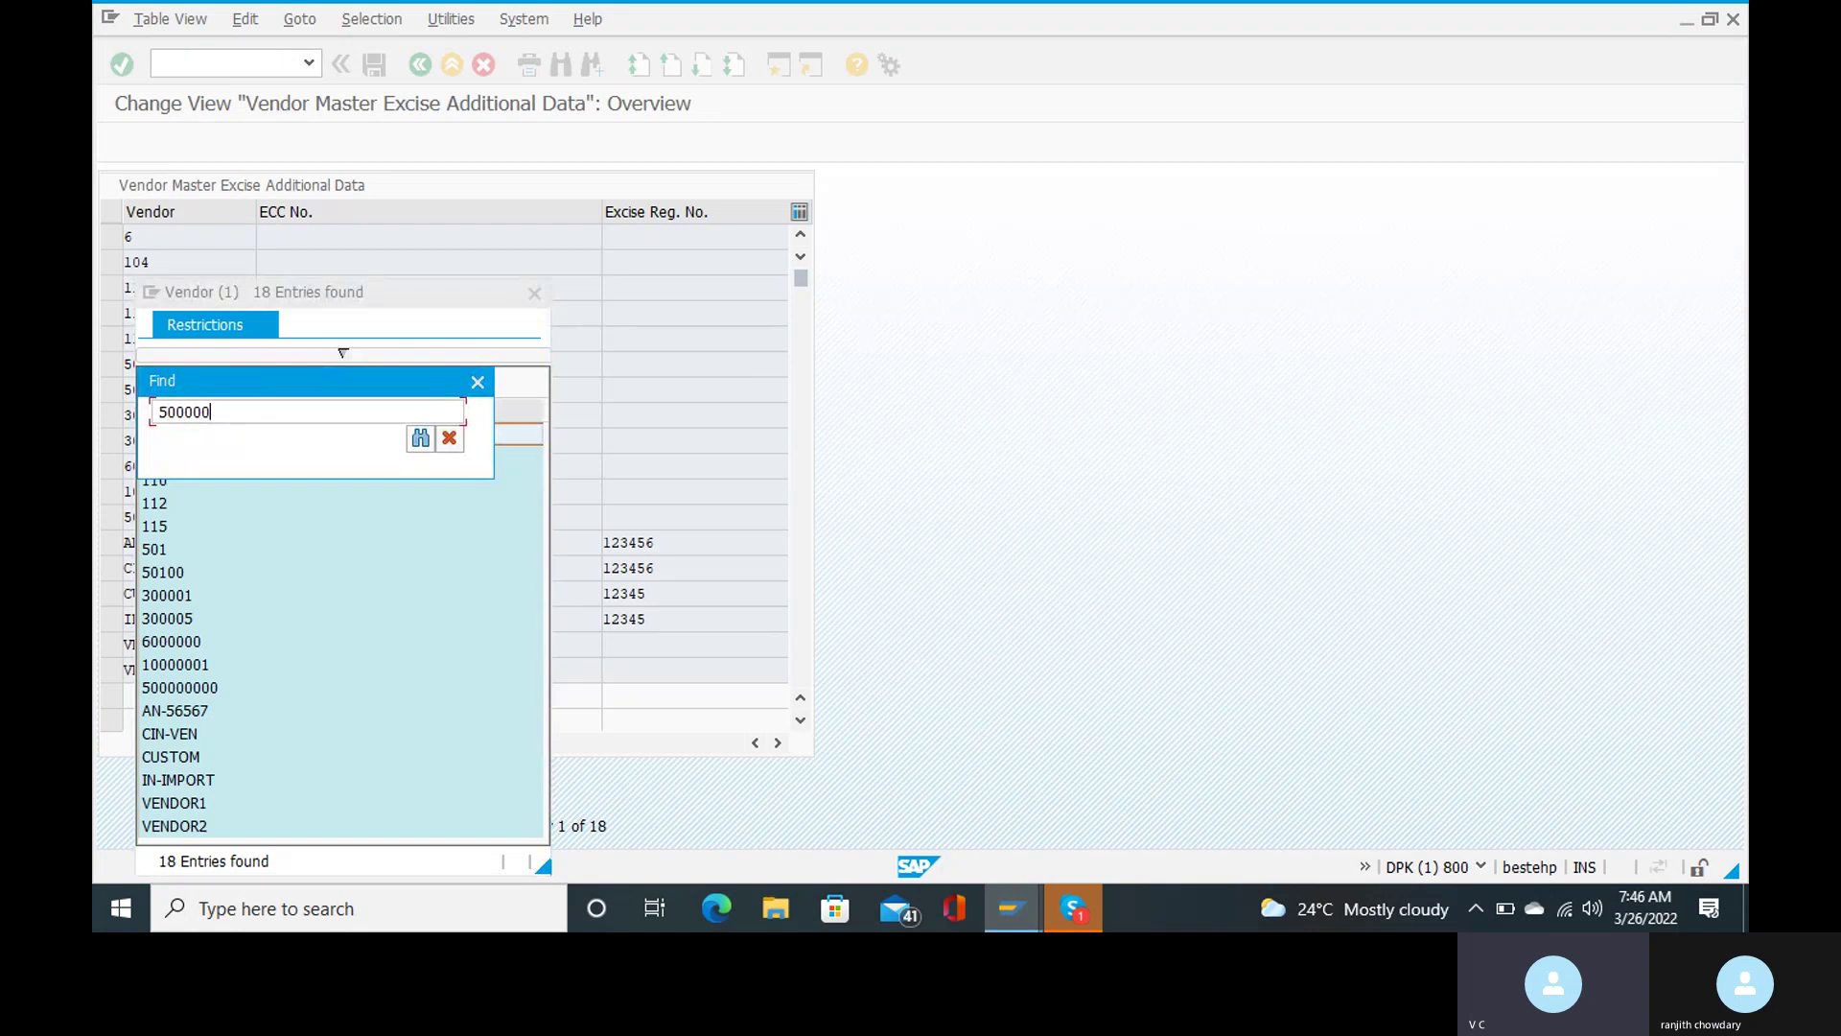
key("Return")
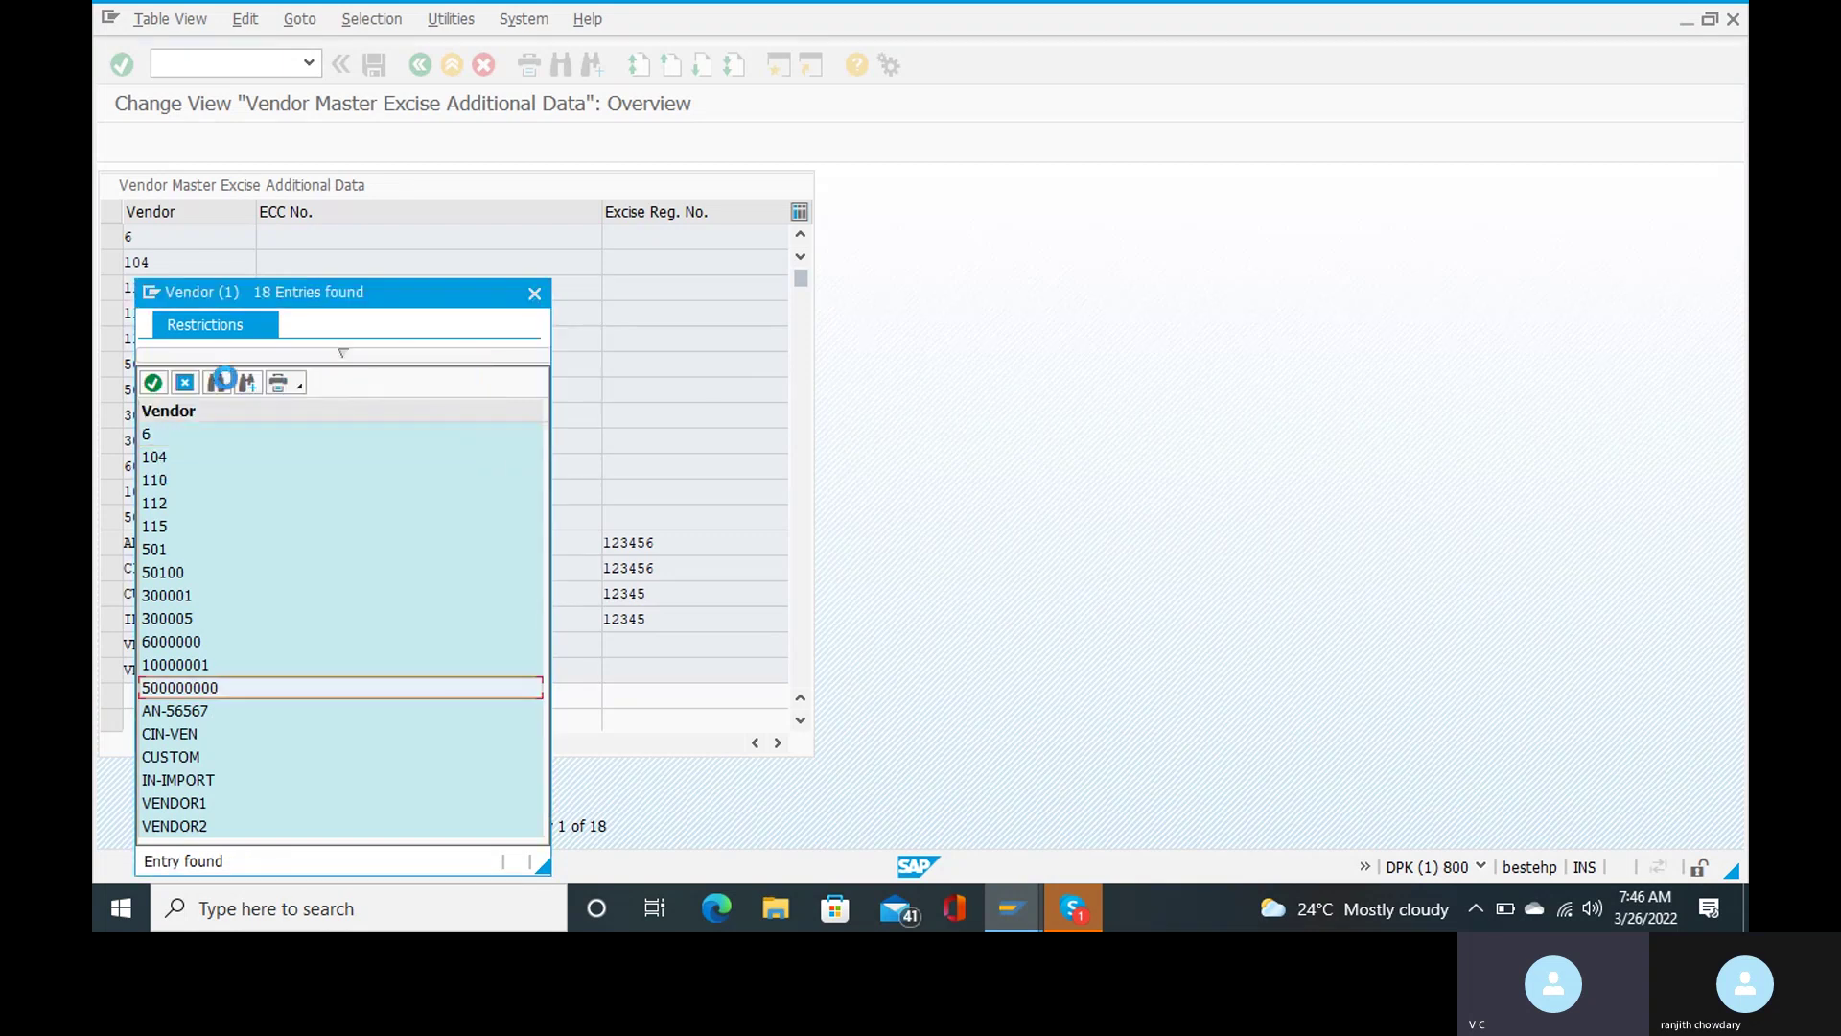
double_click(153, 687)
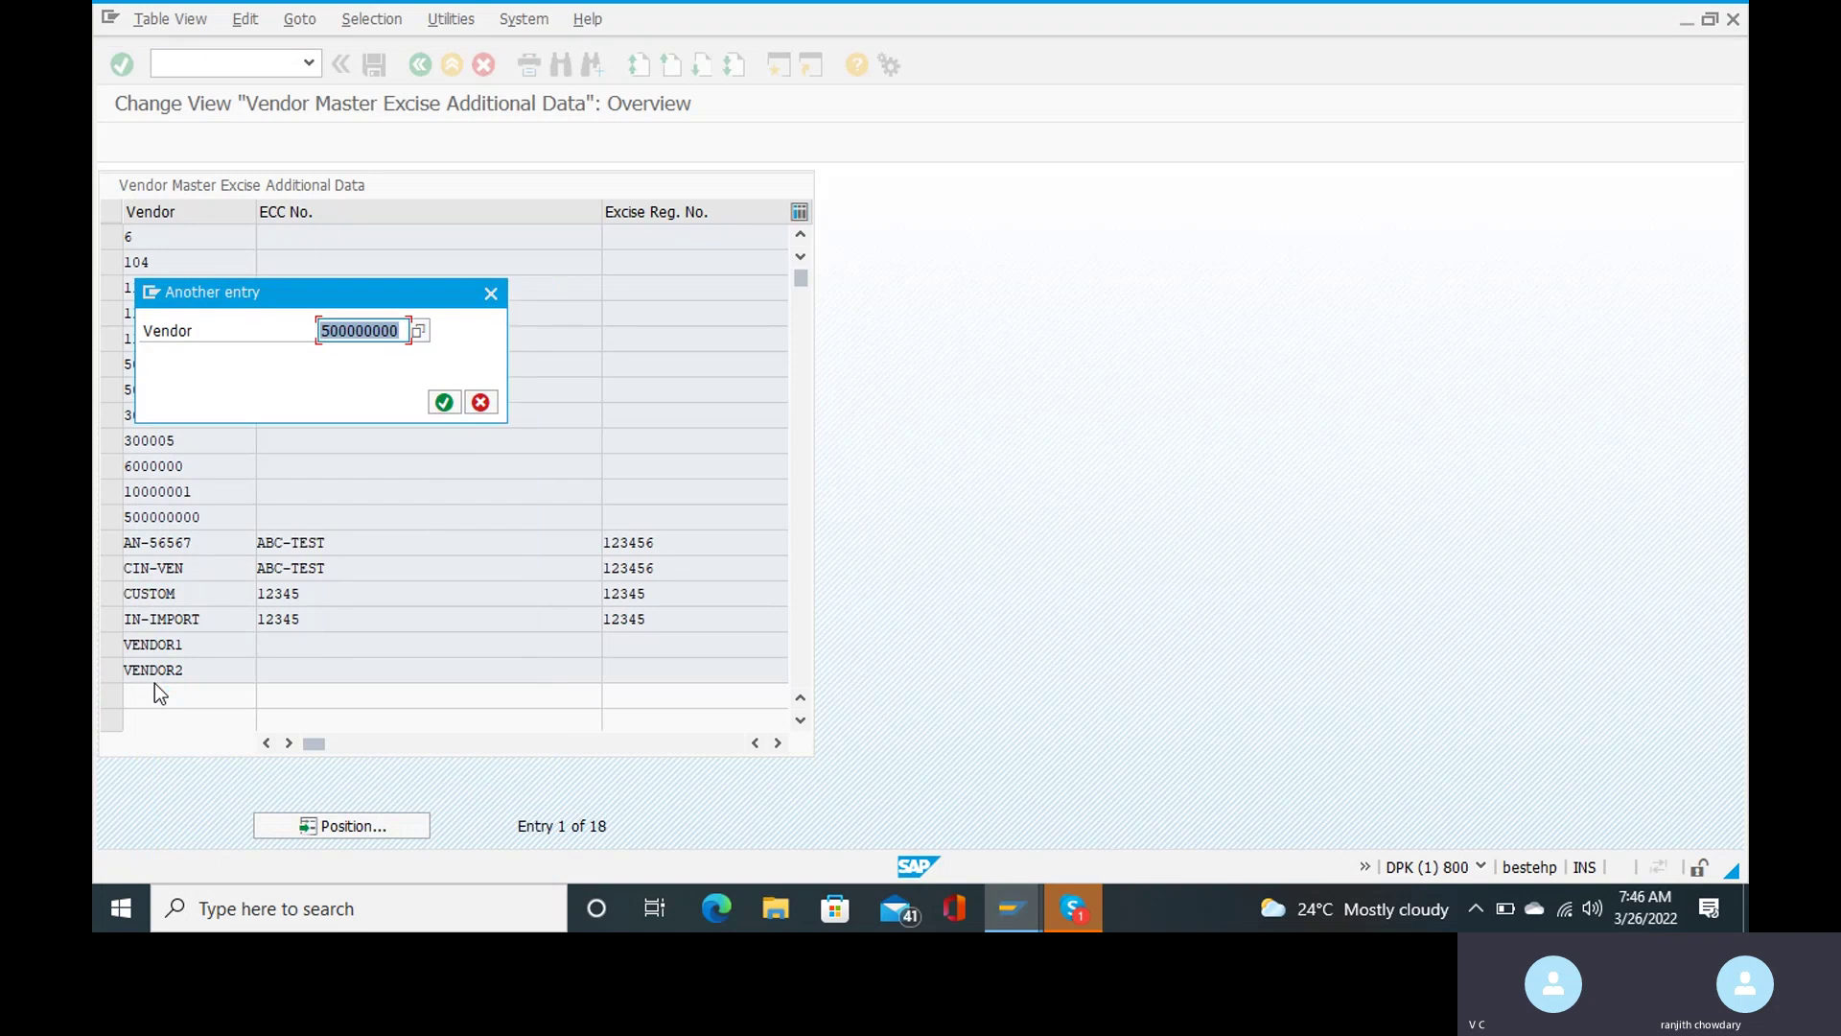
left_click(444, 401)
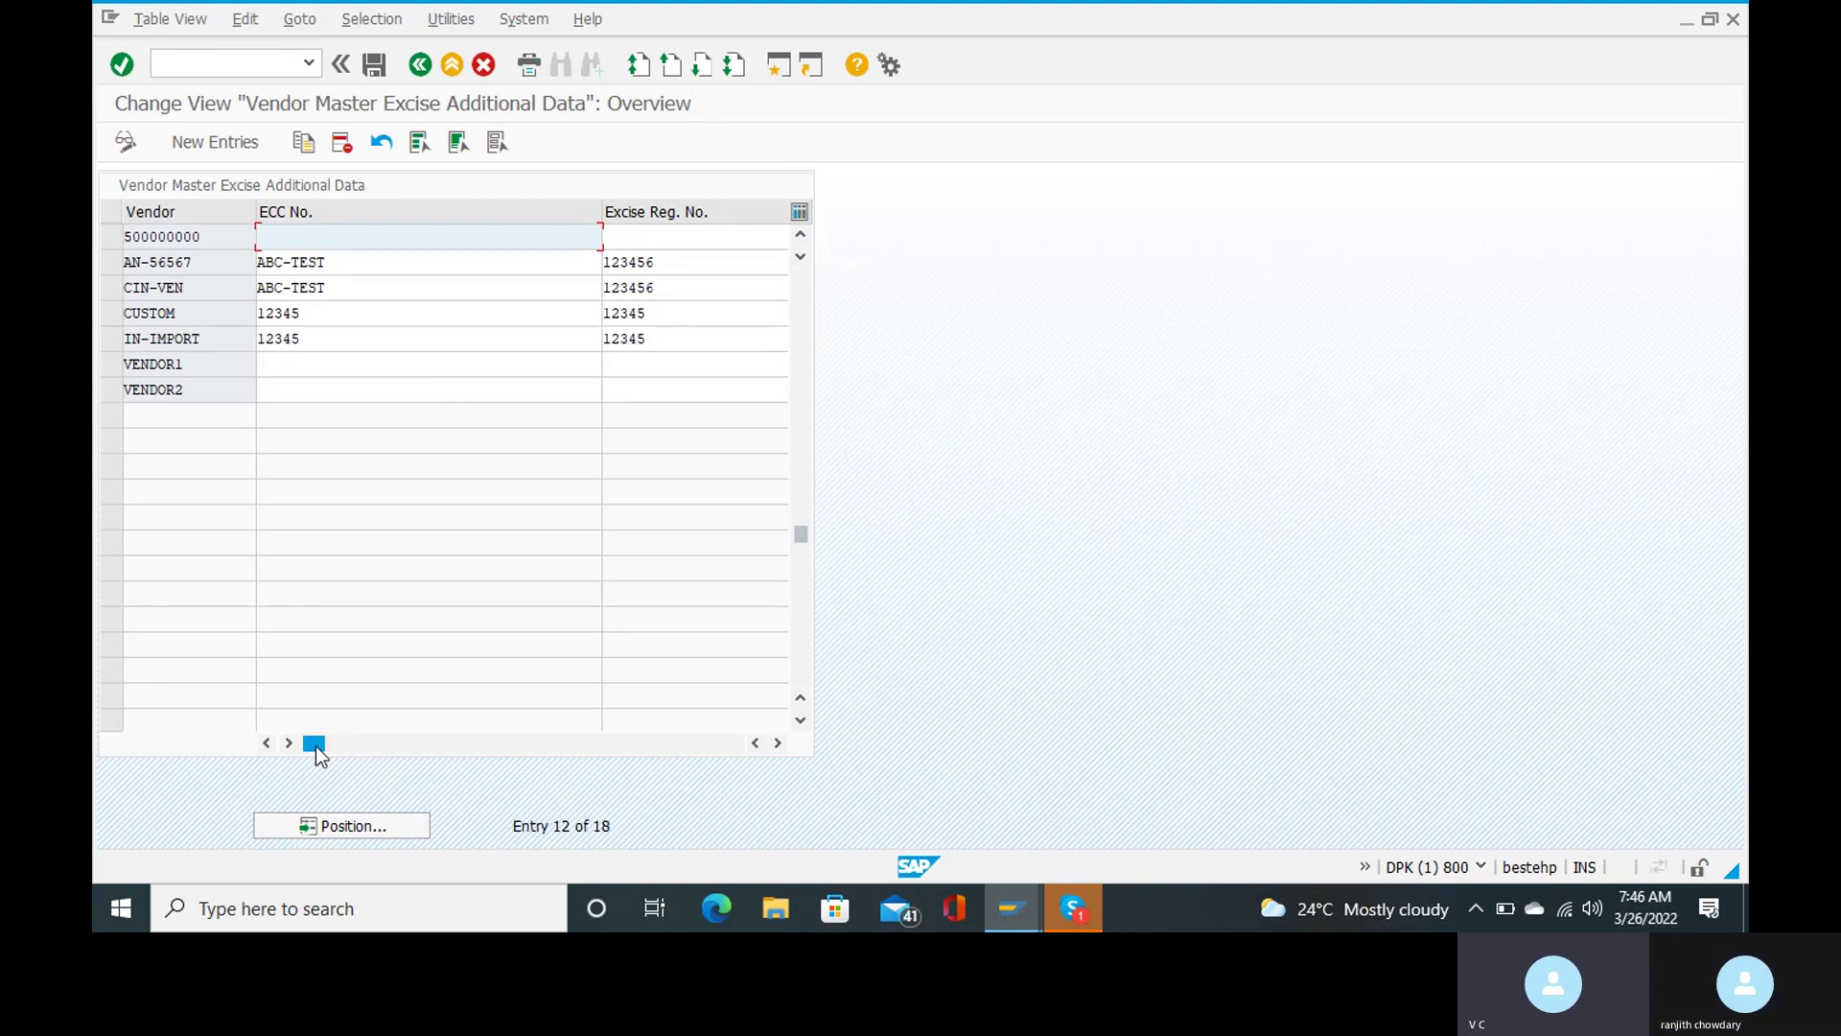
left_click_drag(316, 746, 504, 748)
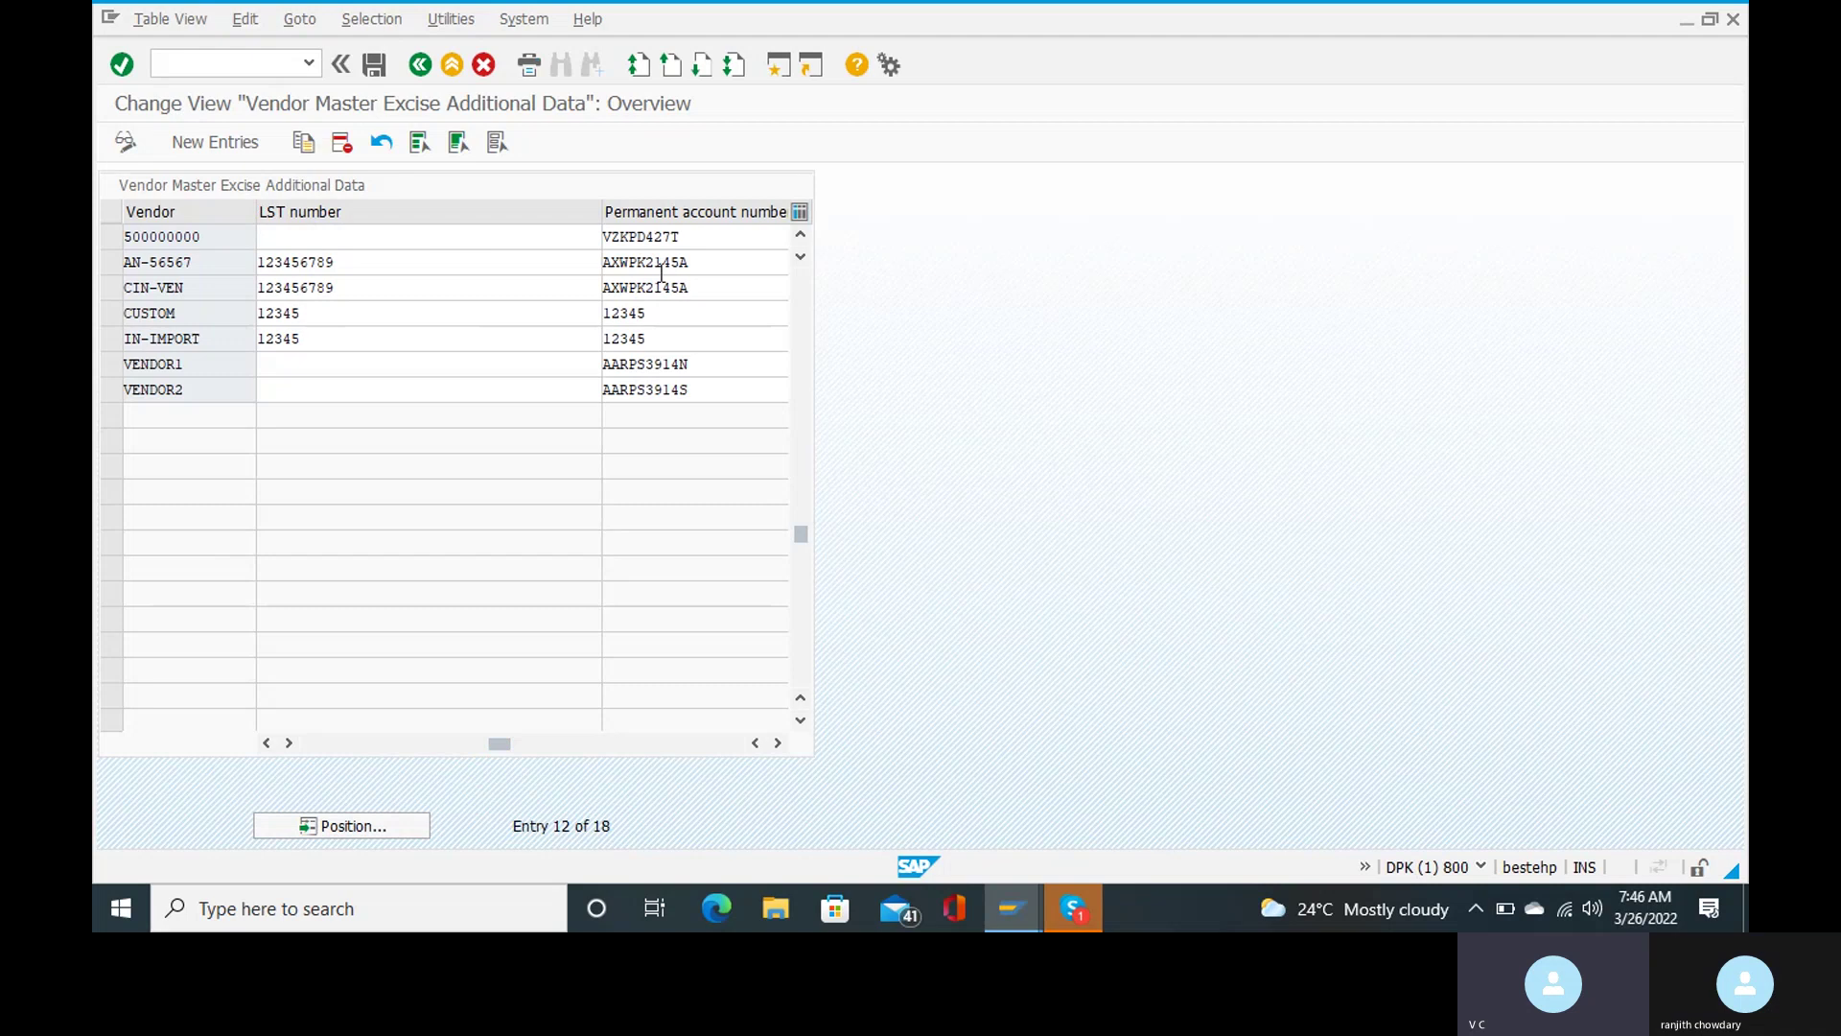
left_click(695, 239)
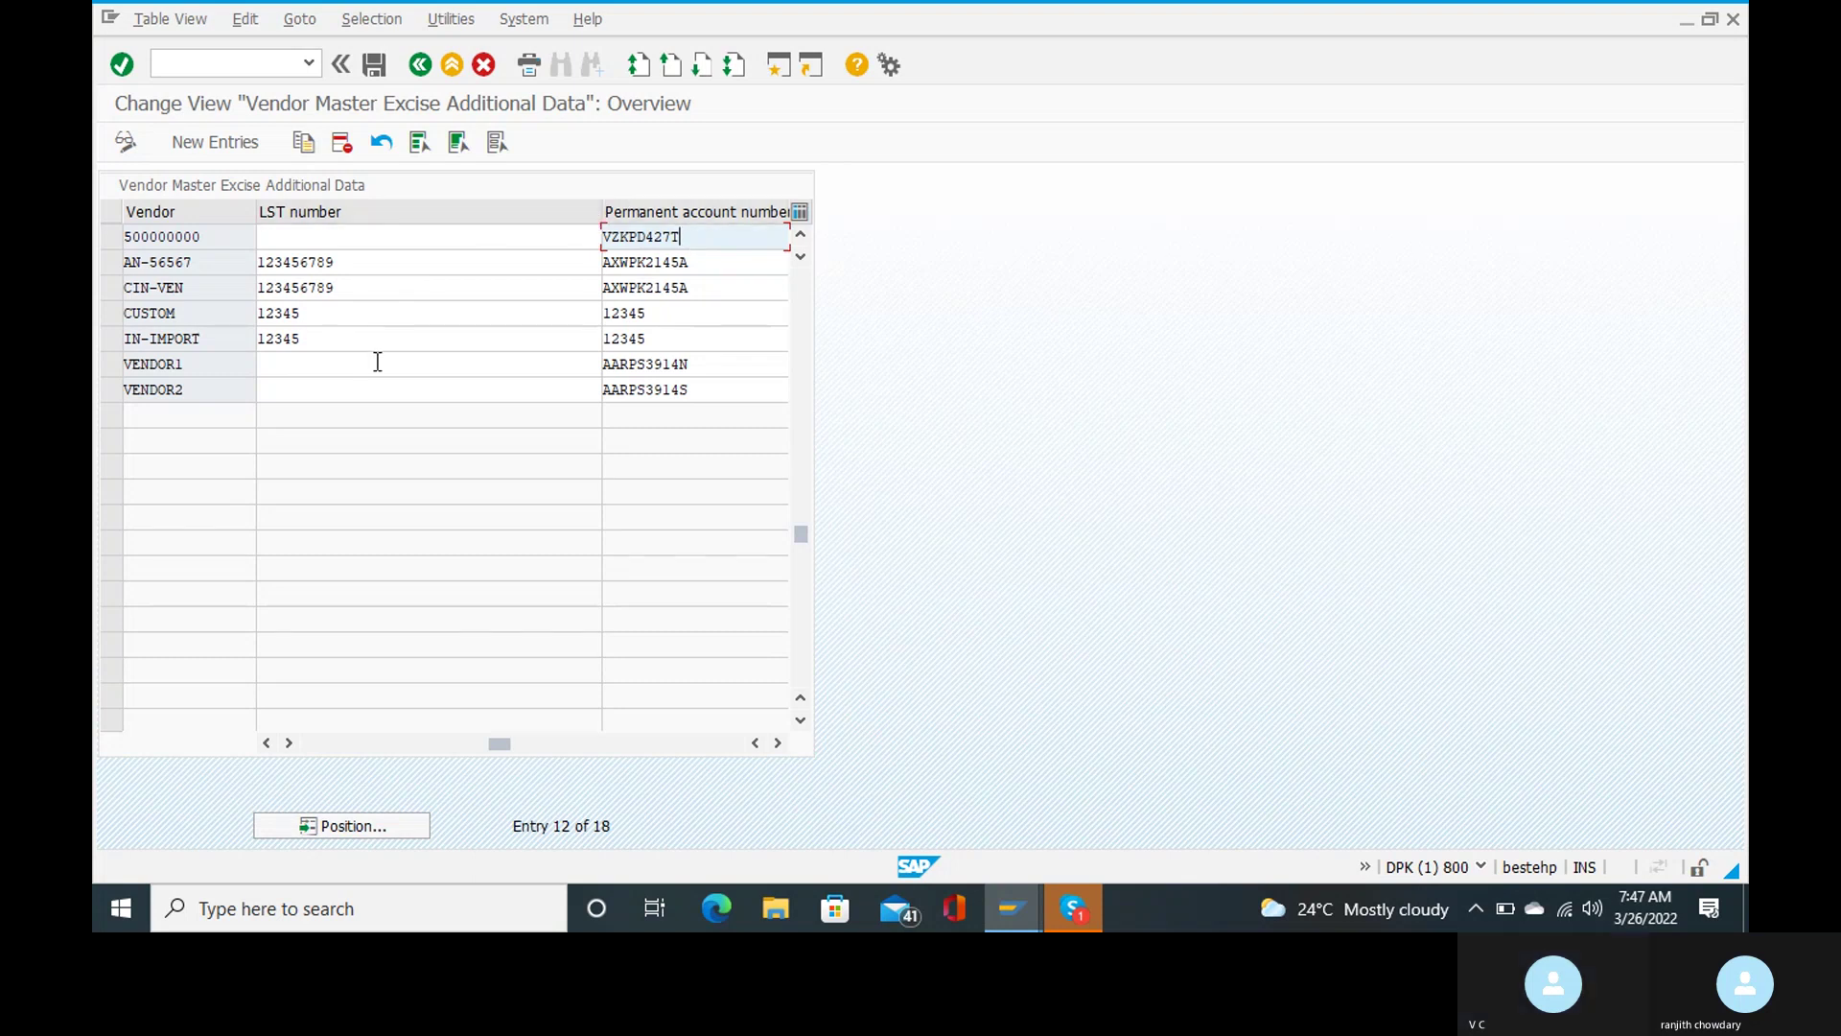
Leave the vendor excise data and open transaction FB60 for entering a vendor invoice
left_click(193, 59)
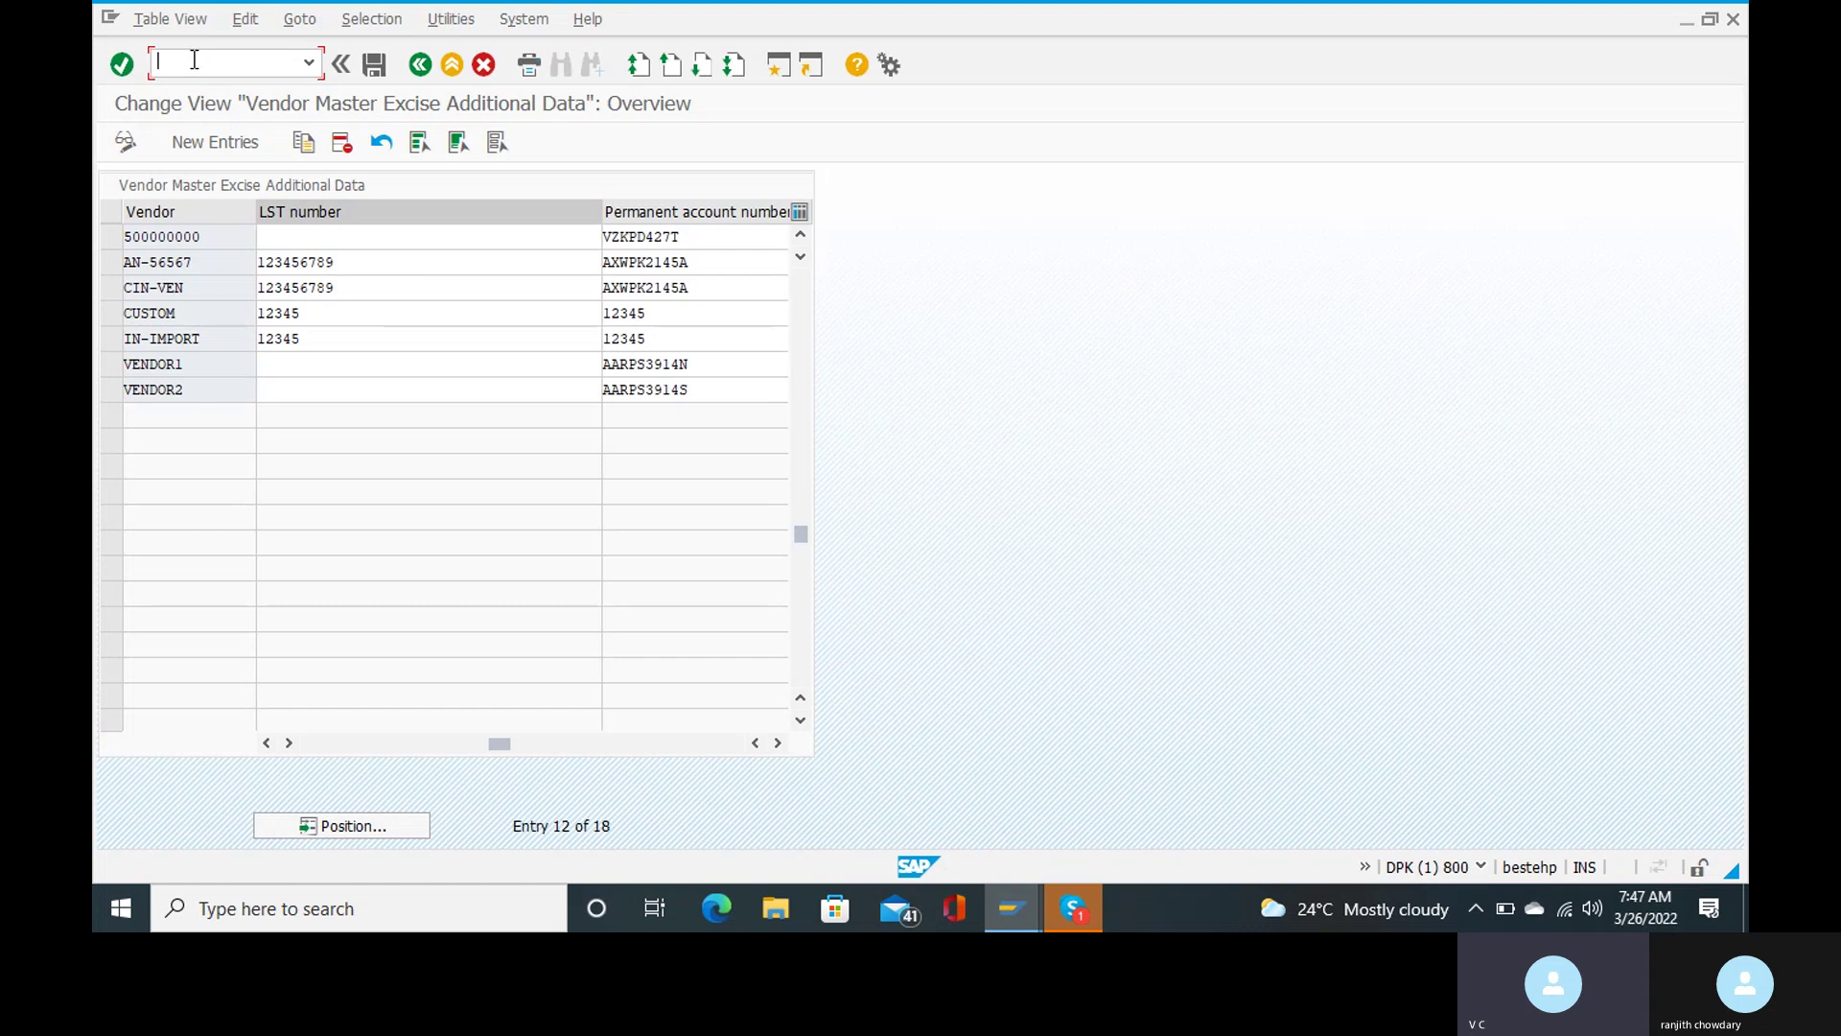
type("/n")
key("Return")
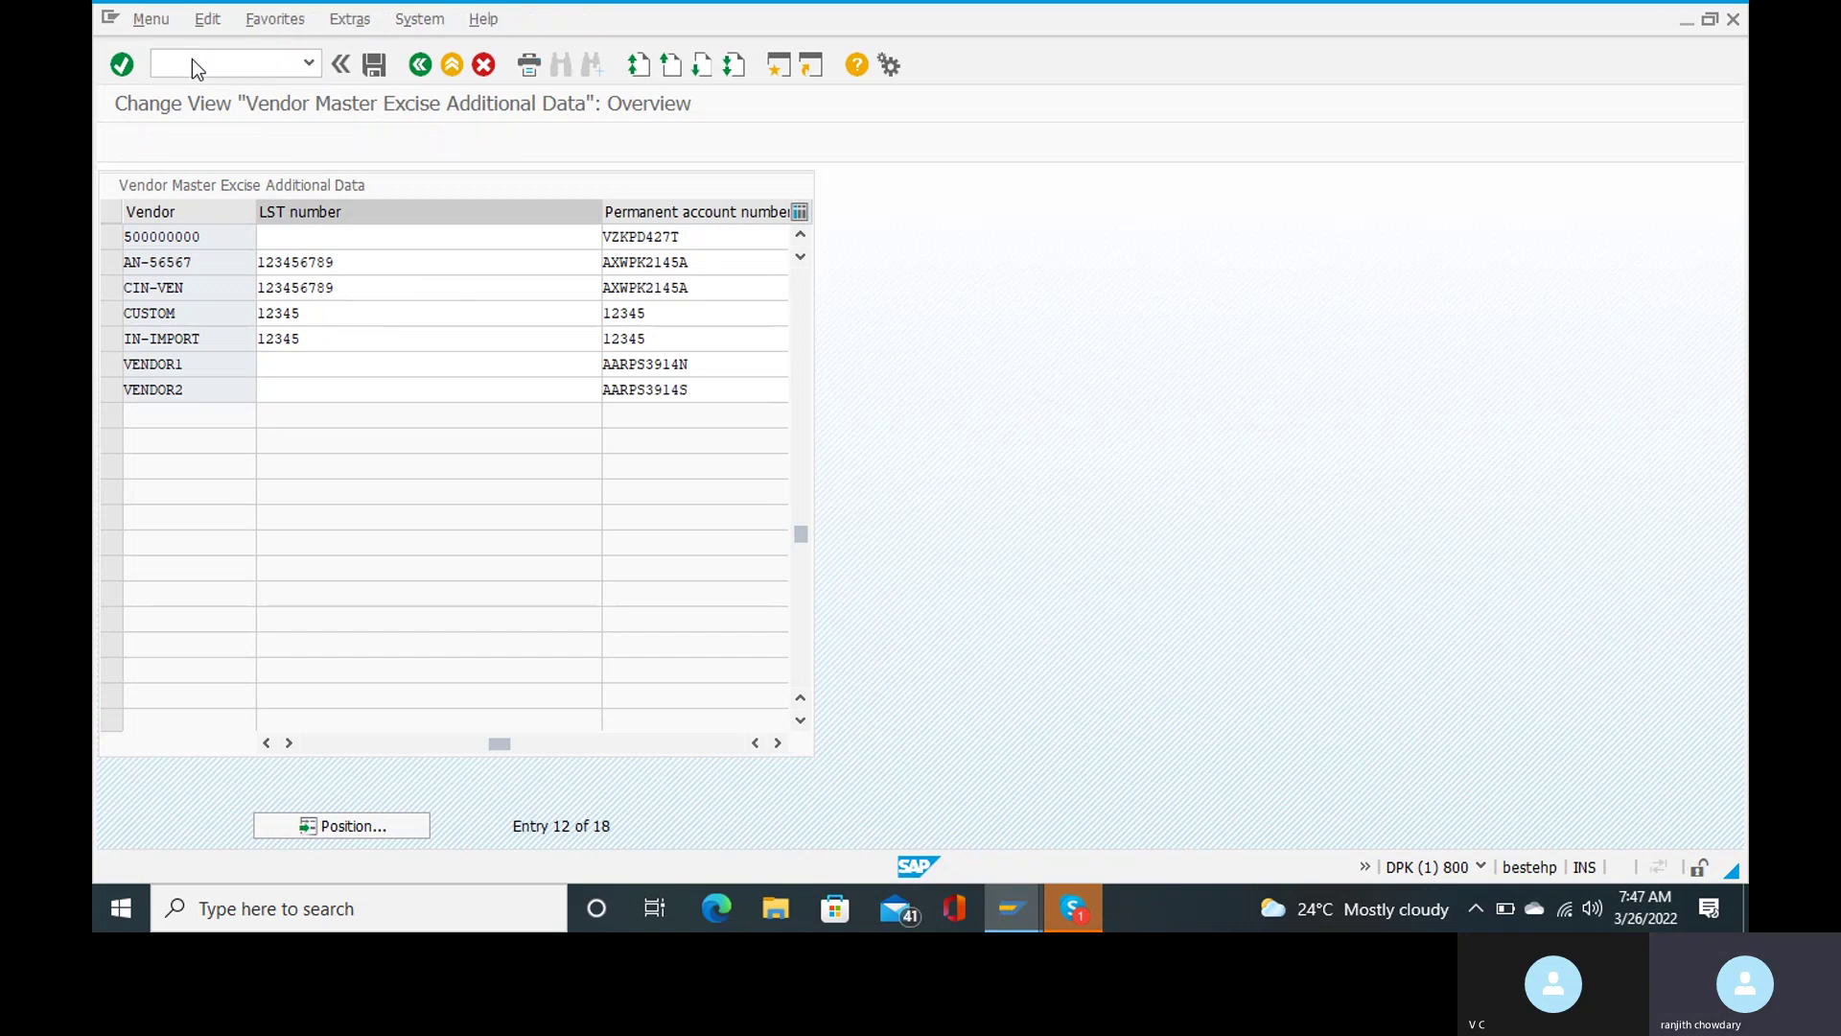
type("fb60")
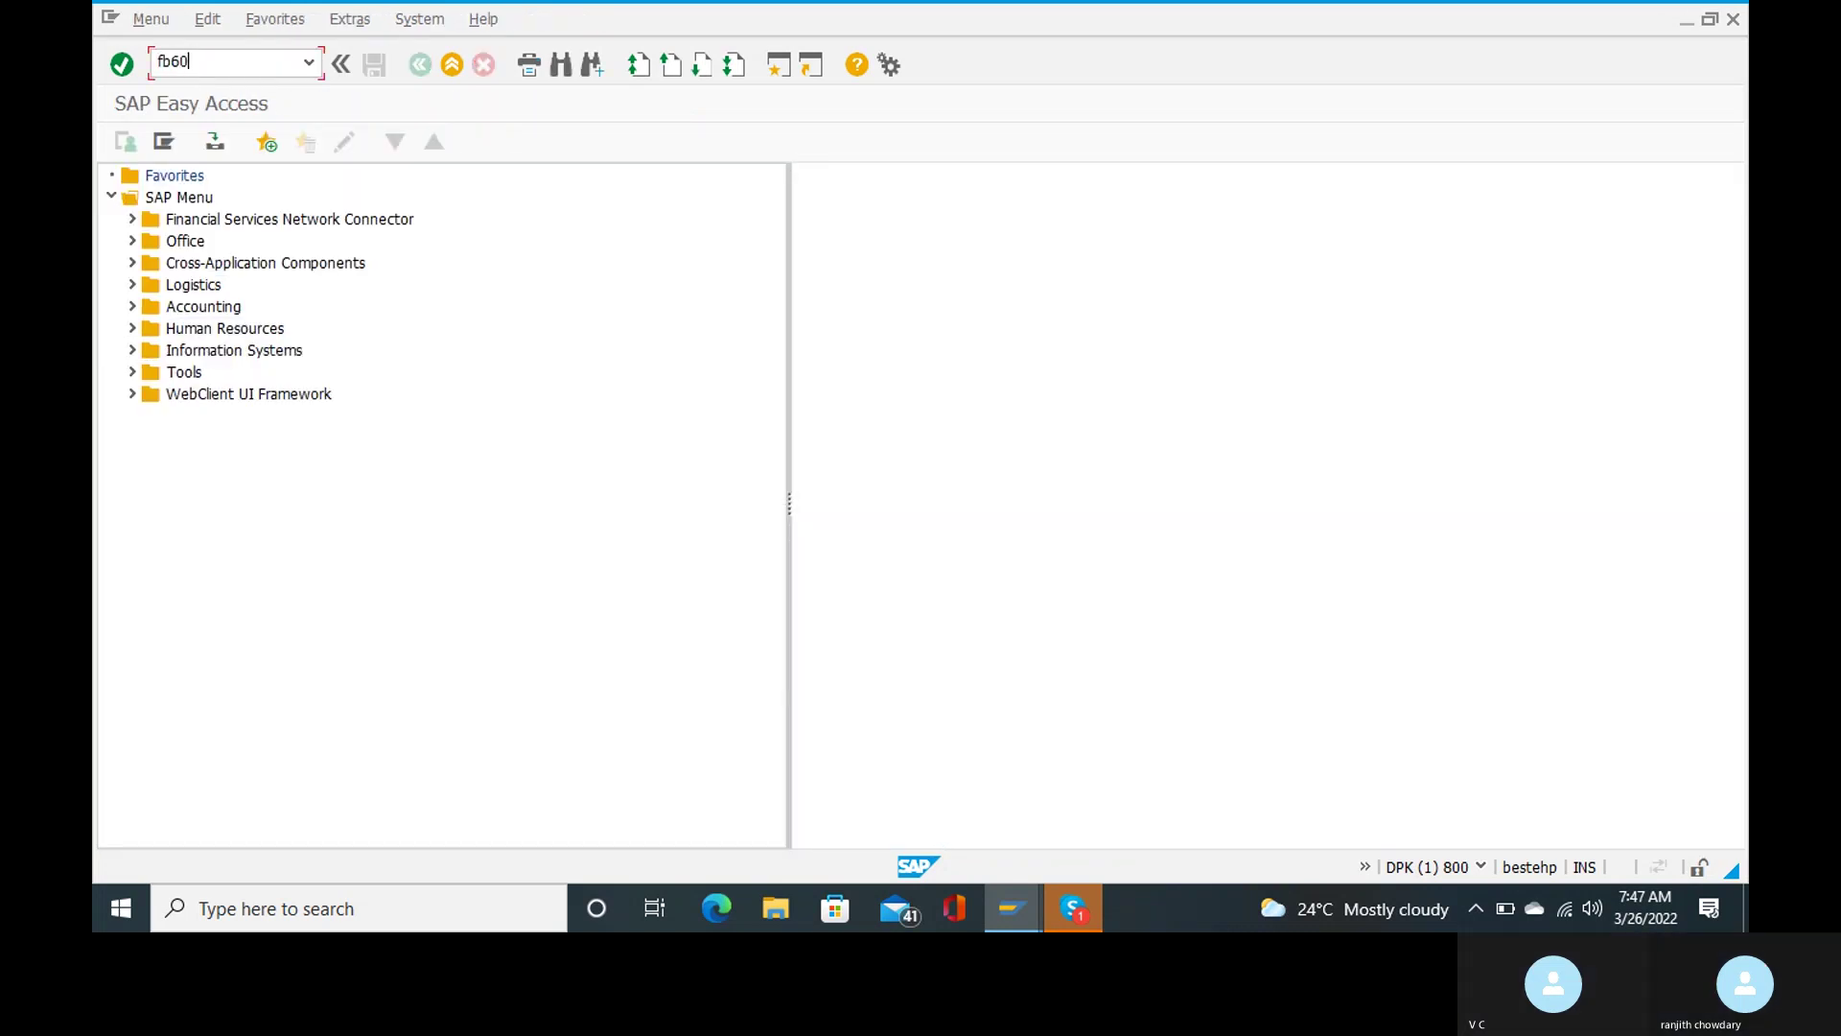
key("Return")
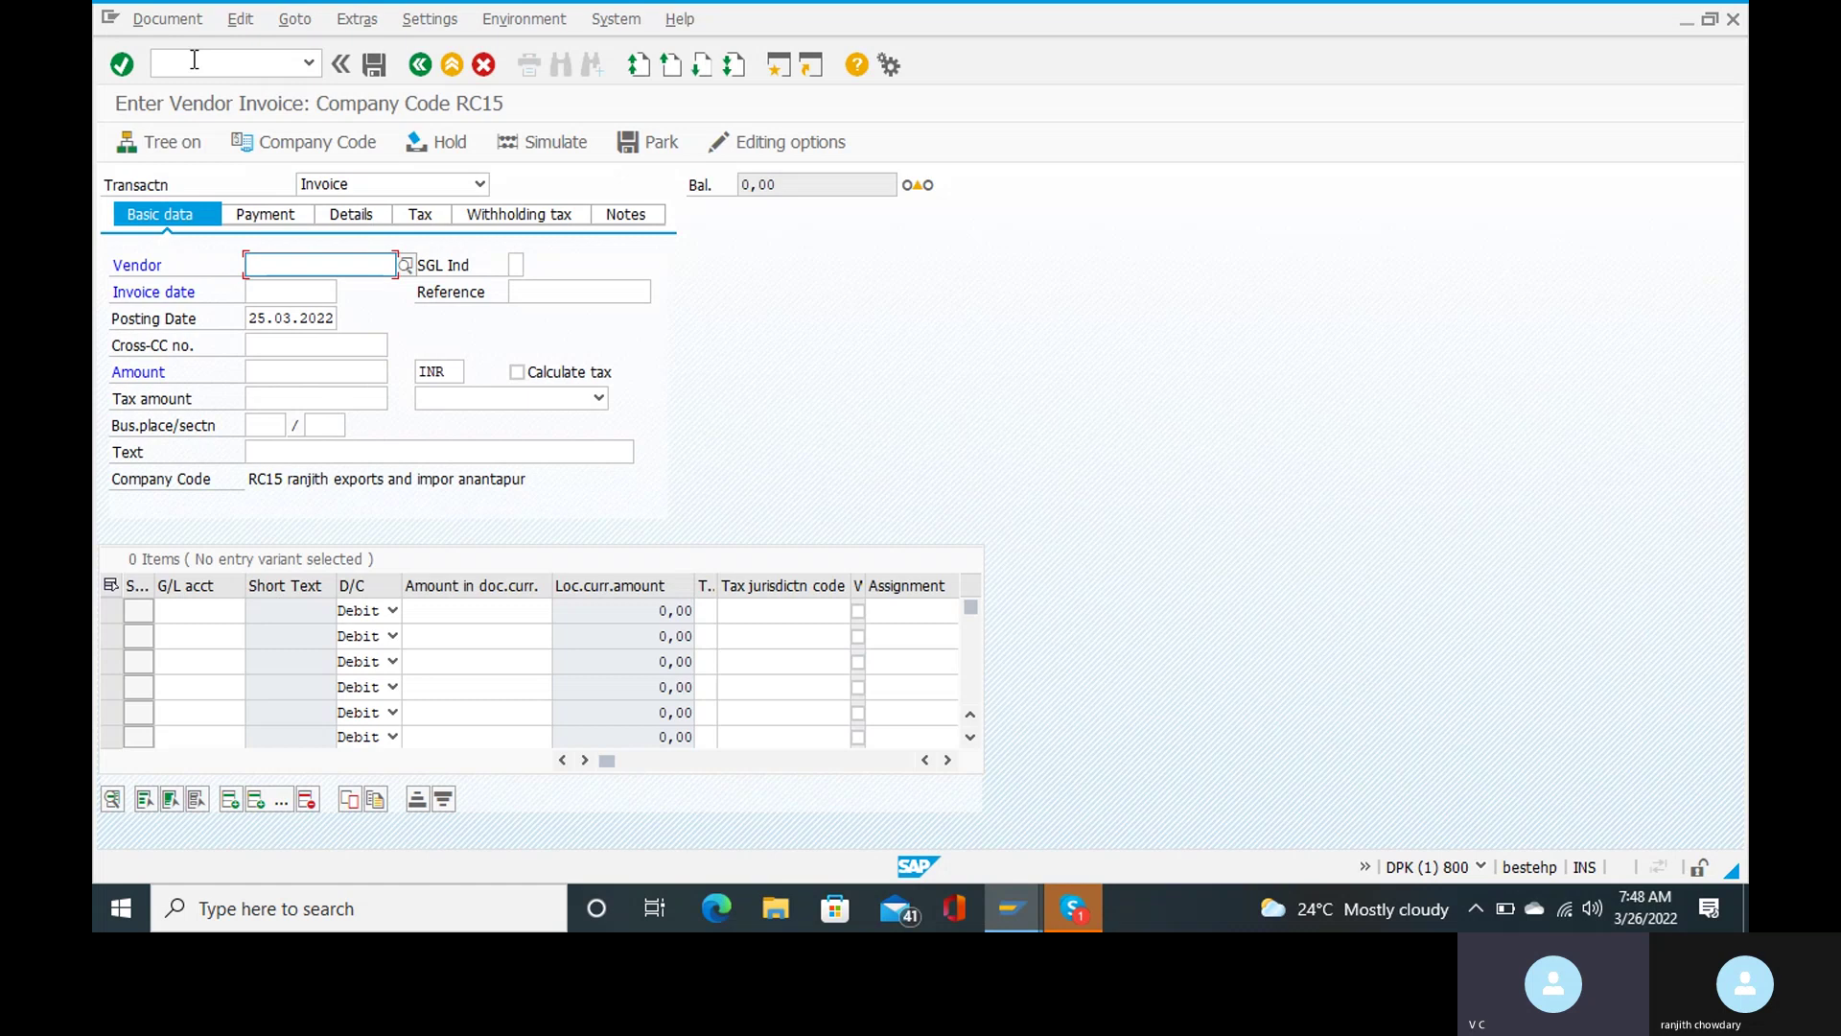
Enter the vendor's number and the invoice date 26.03.2022 in the invoice's basic data, reusing earlier entries
left_click(288, 265)
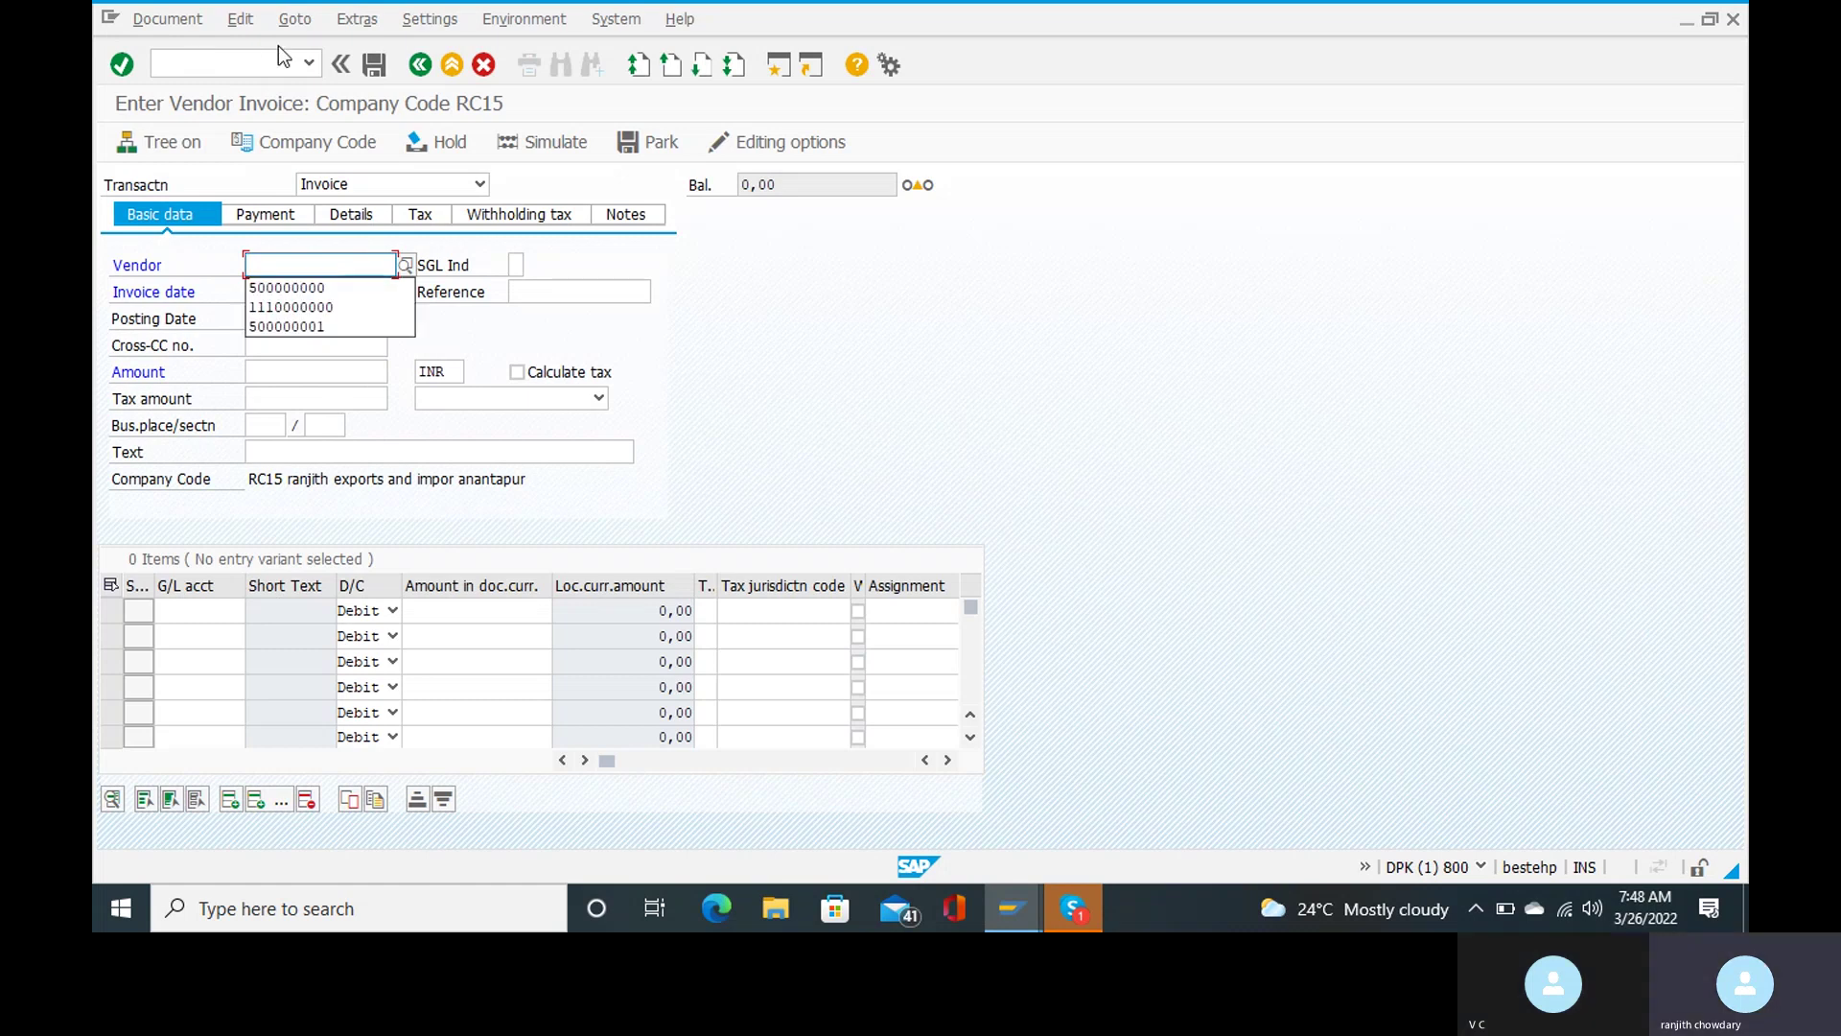
left_click(270, 287)
left_click(270, 296)
left_click(269, 296)
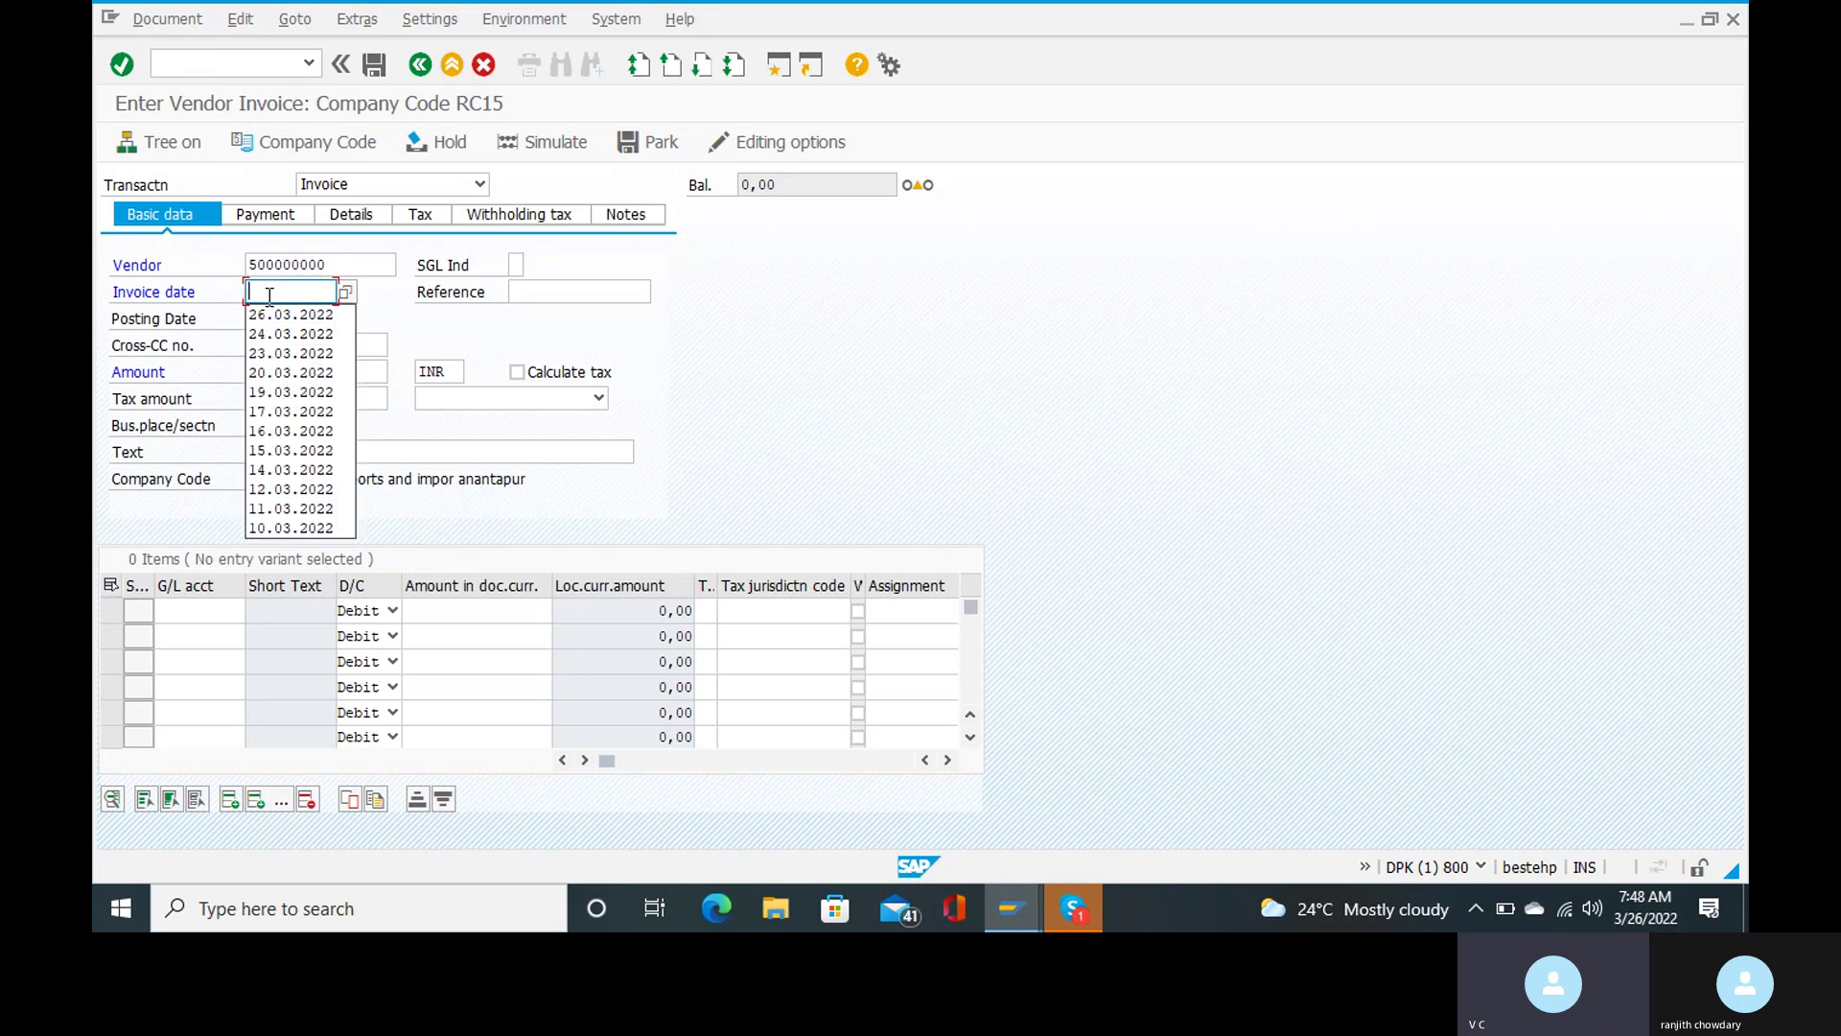
left_click(281, 316)
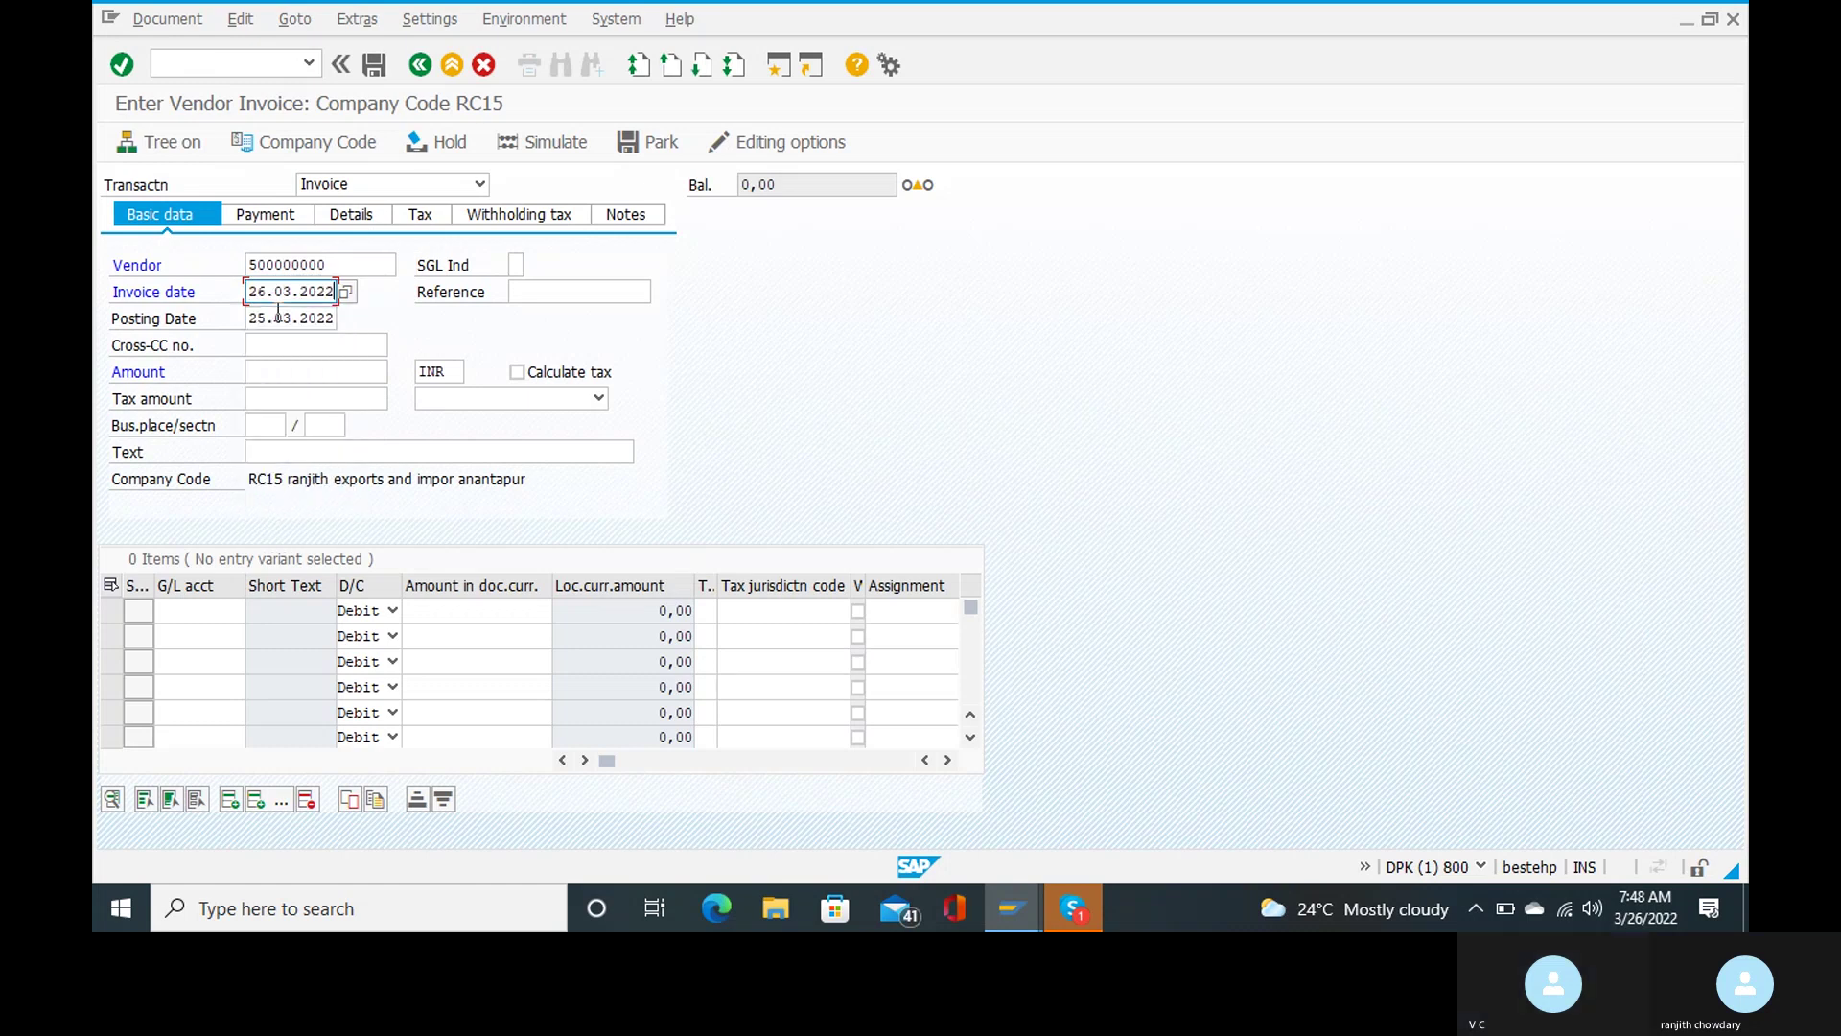
Set the invoice amount to 300000 INR
left_click(271, 451)
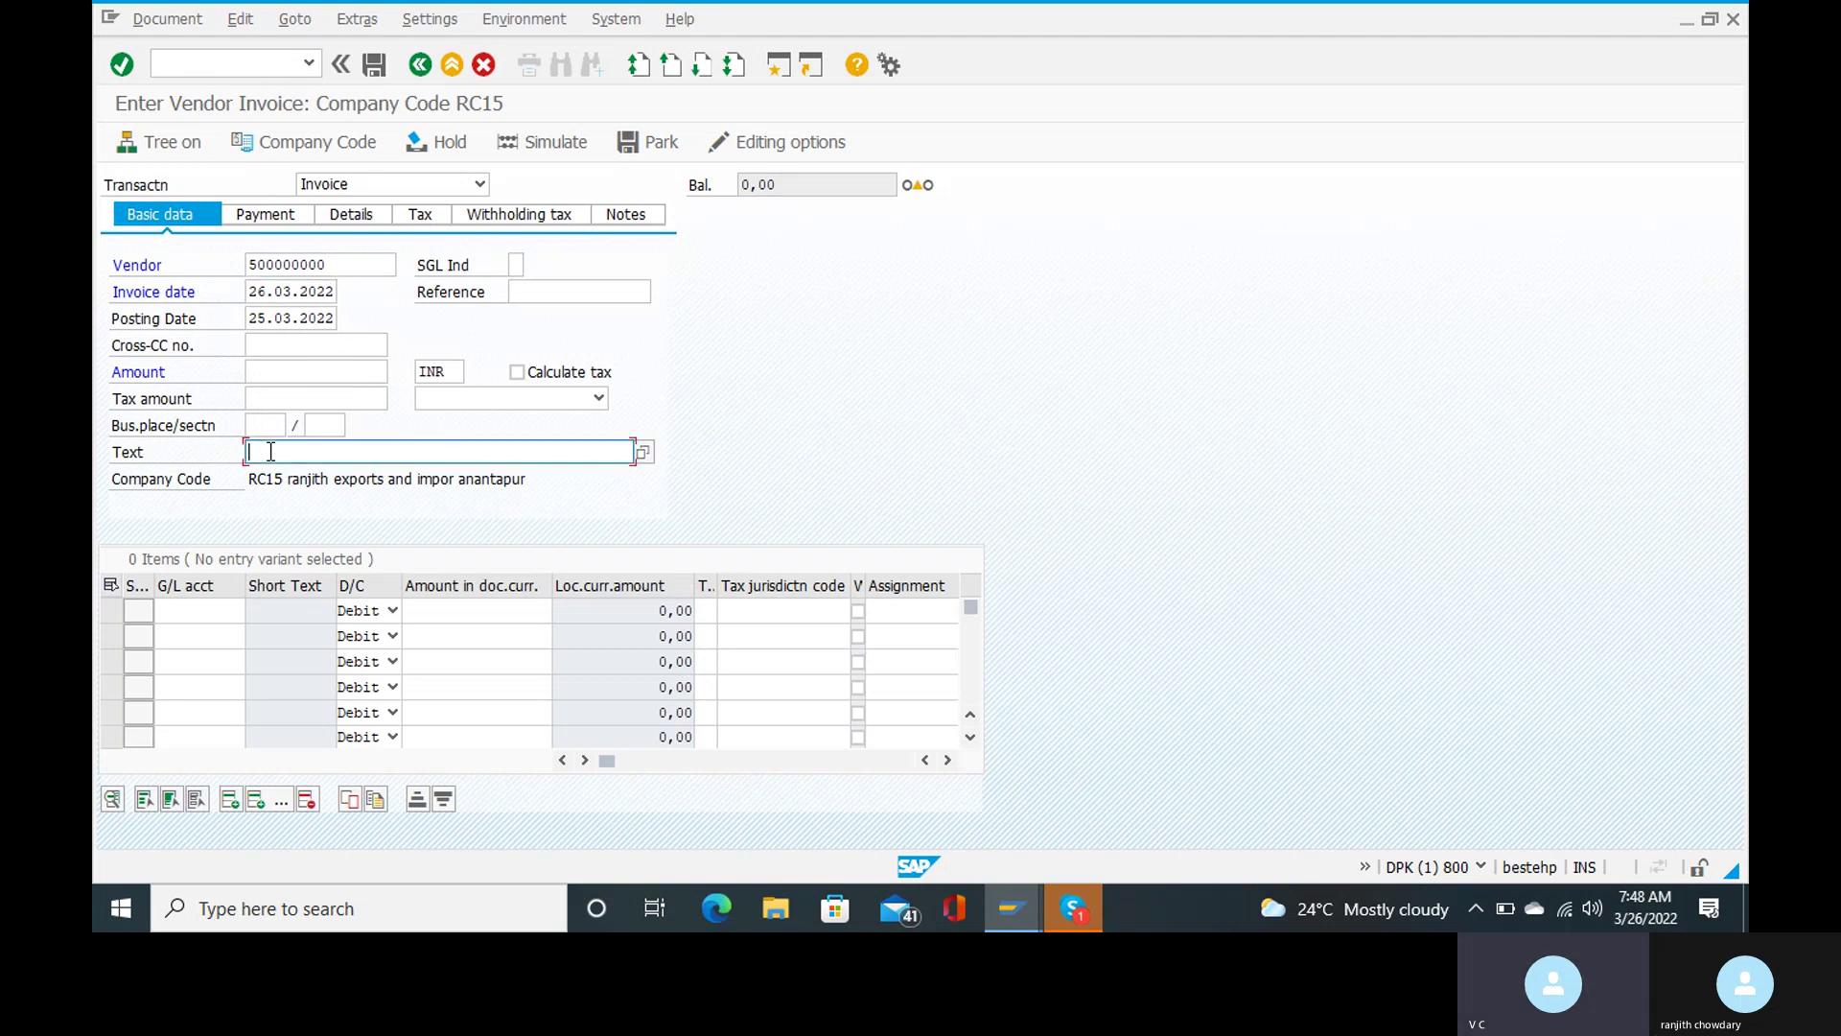
left_click(303, 377)
type("300")
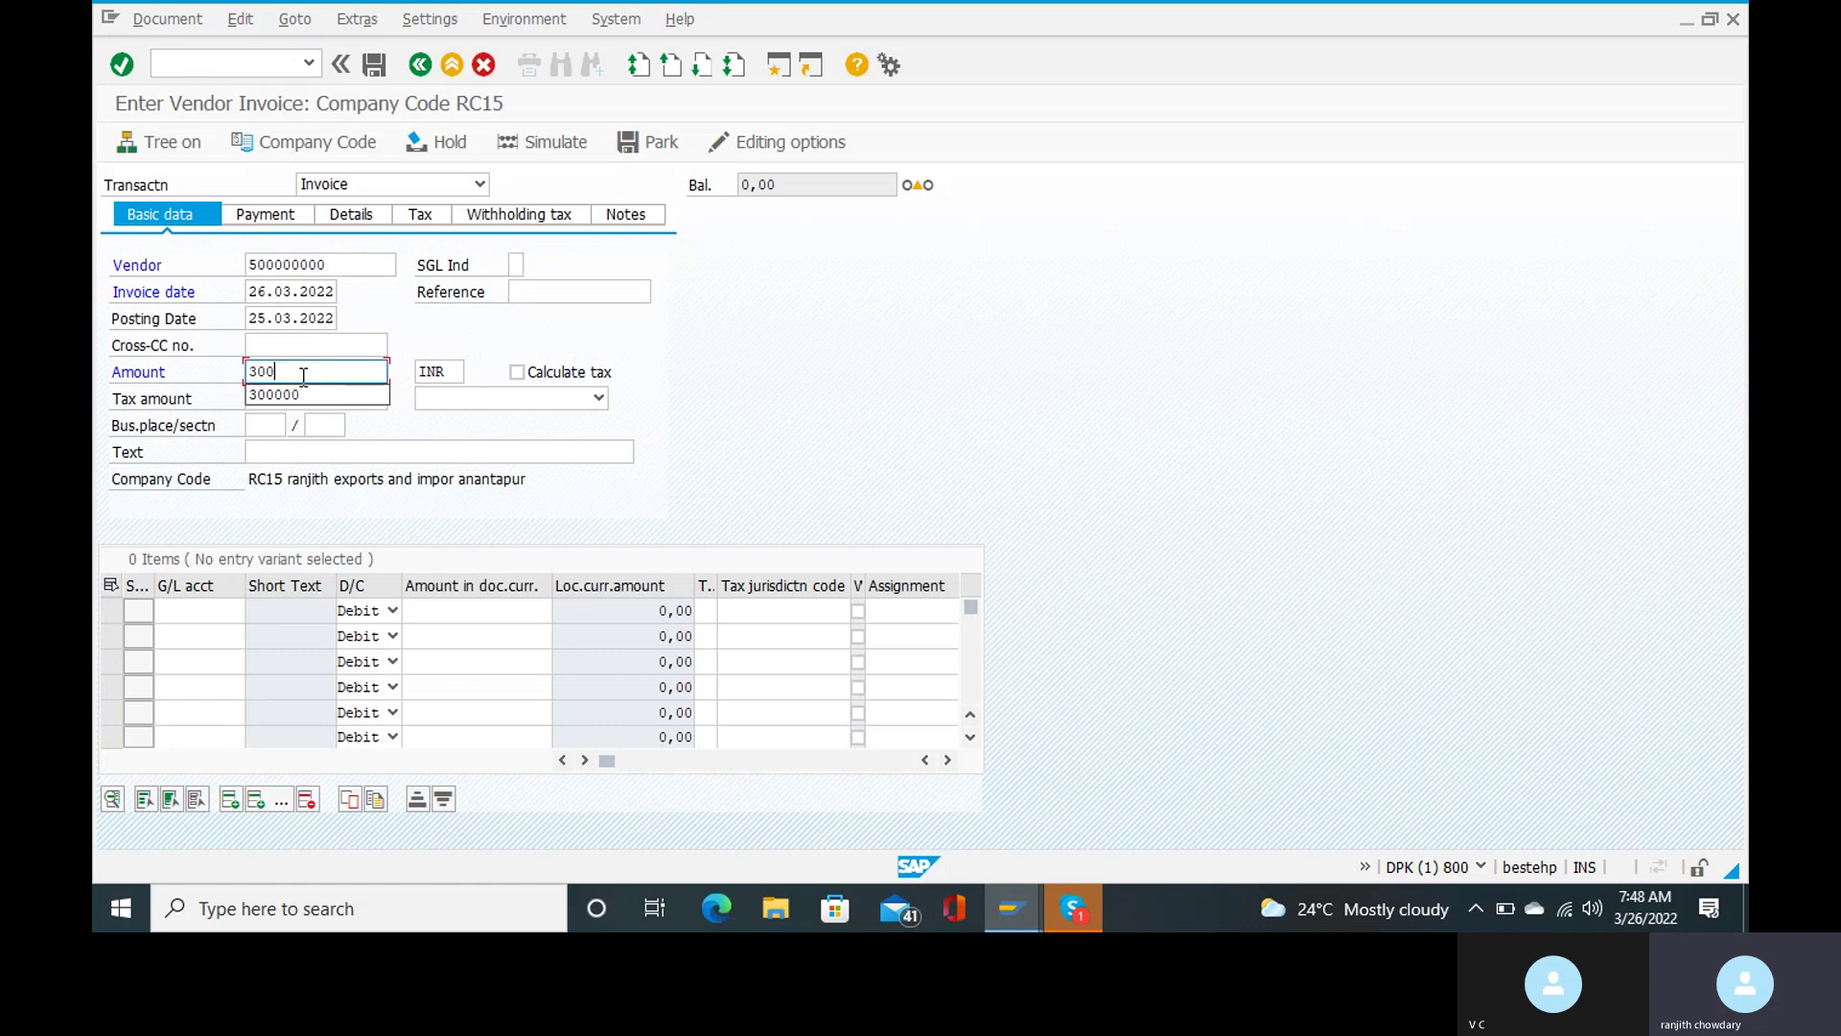
left_click(303, 395)
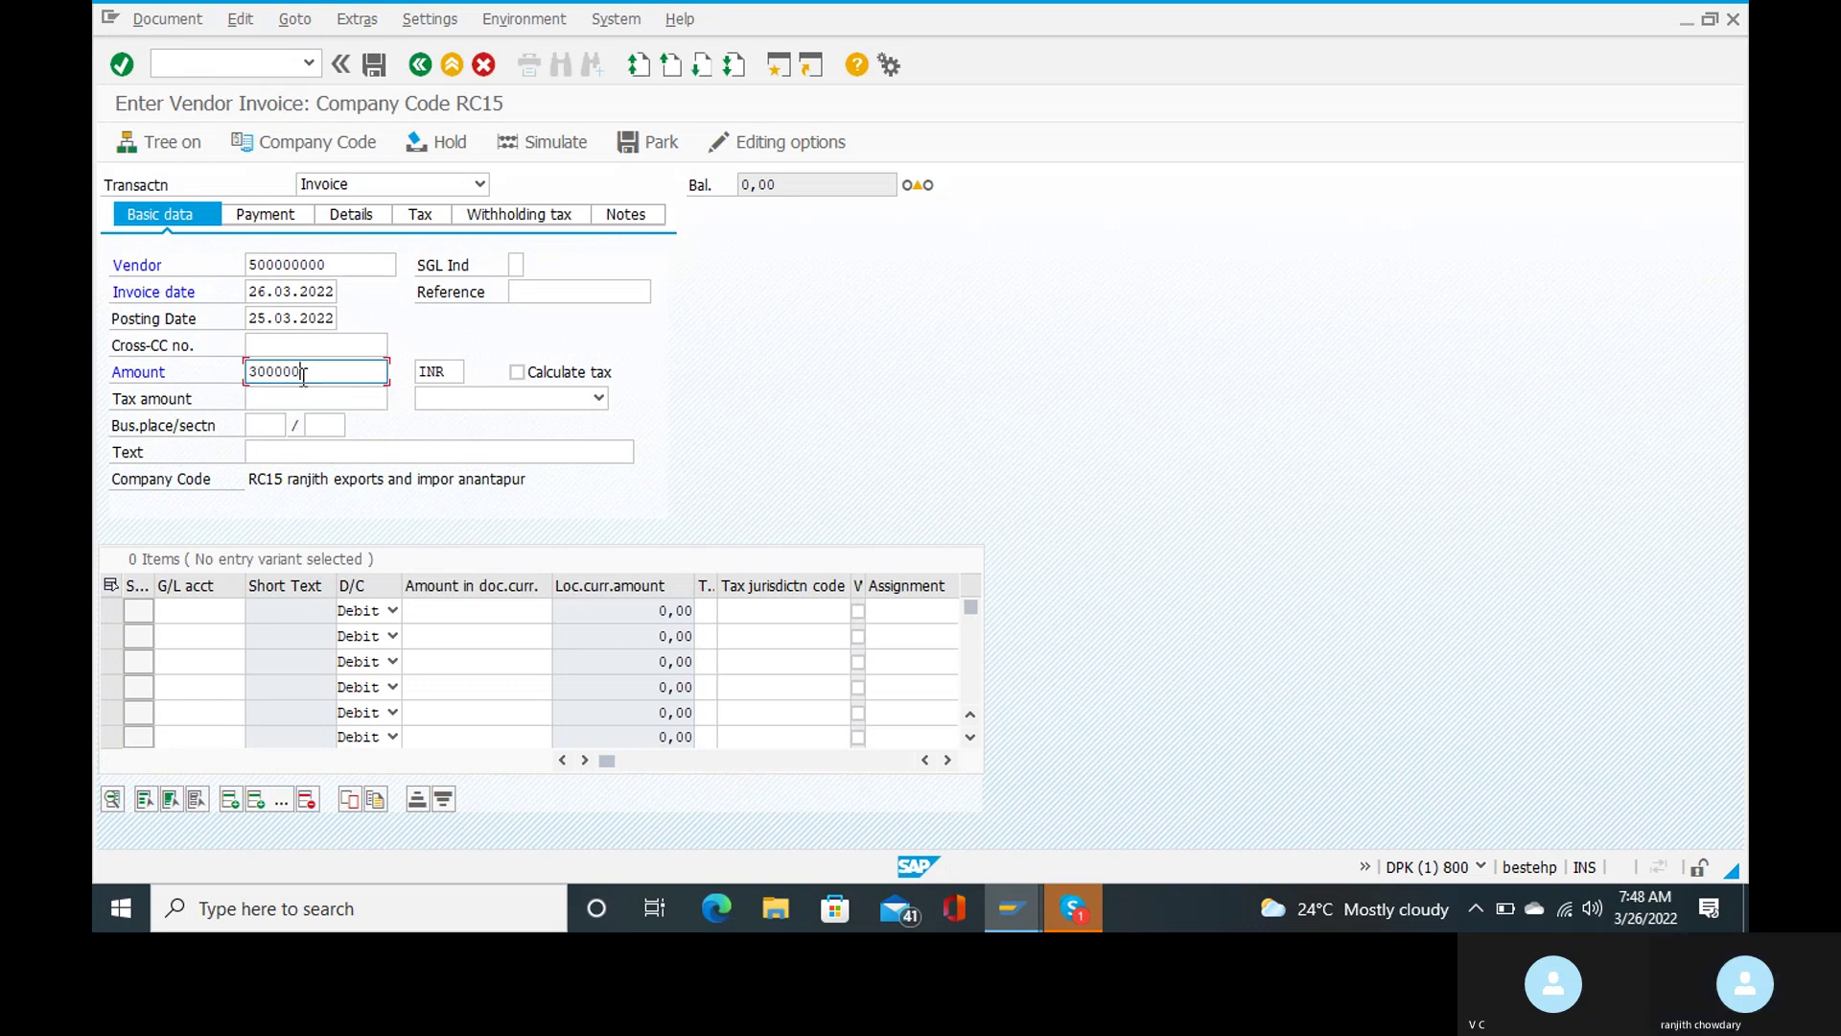
Look up the possible values for the invoice's business place and section code
left_click(258, 450)
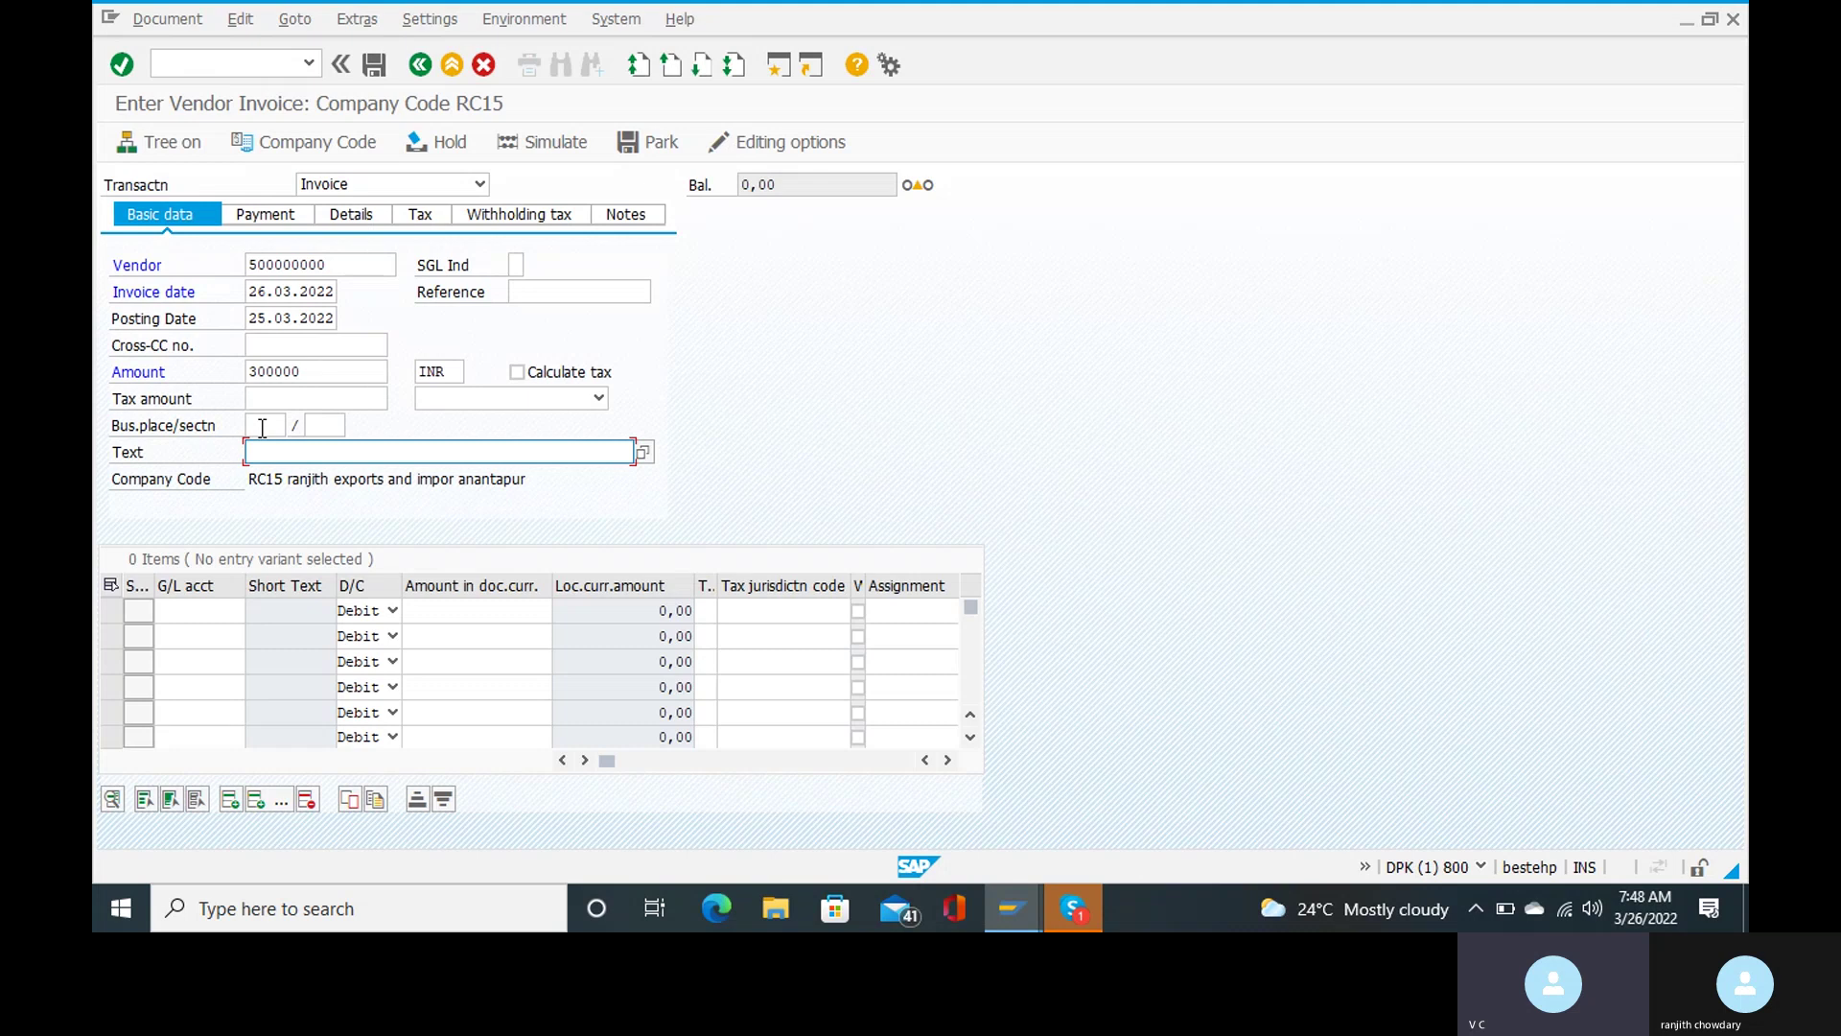
left_click(262, 428)
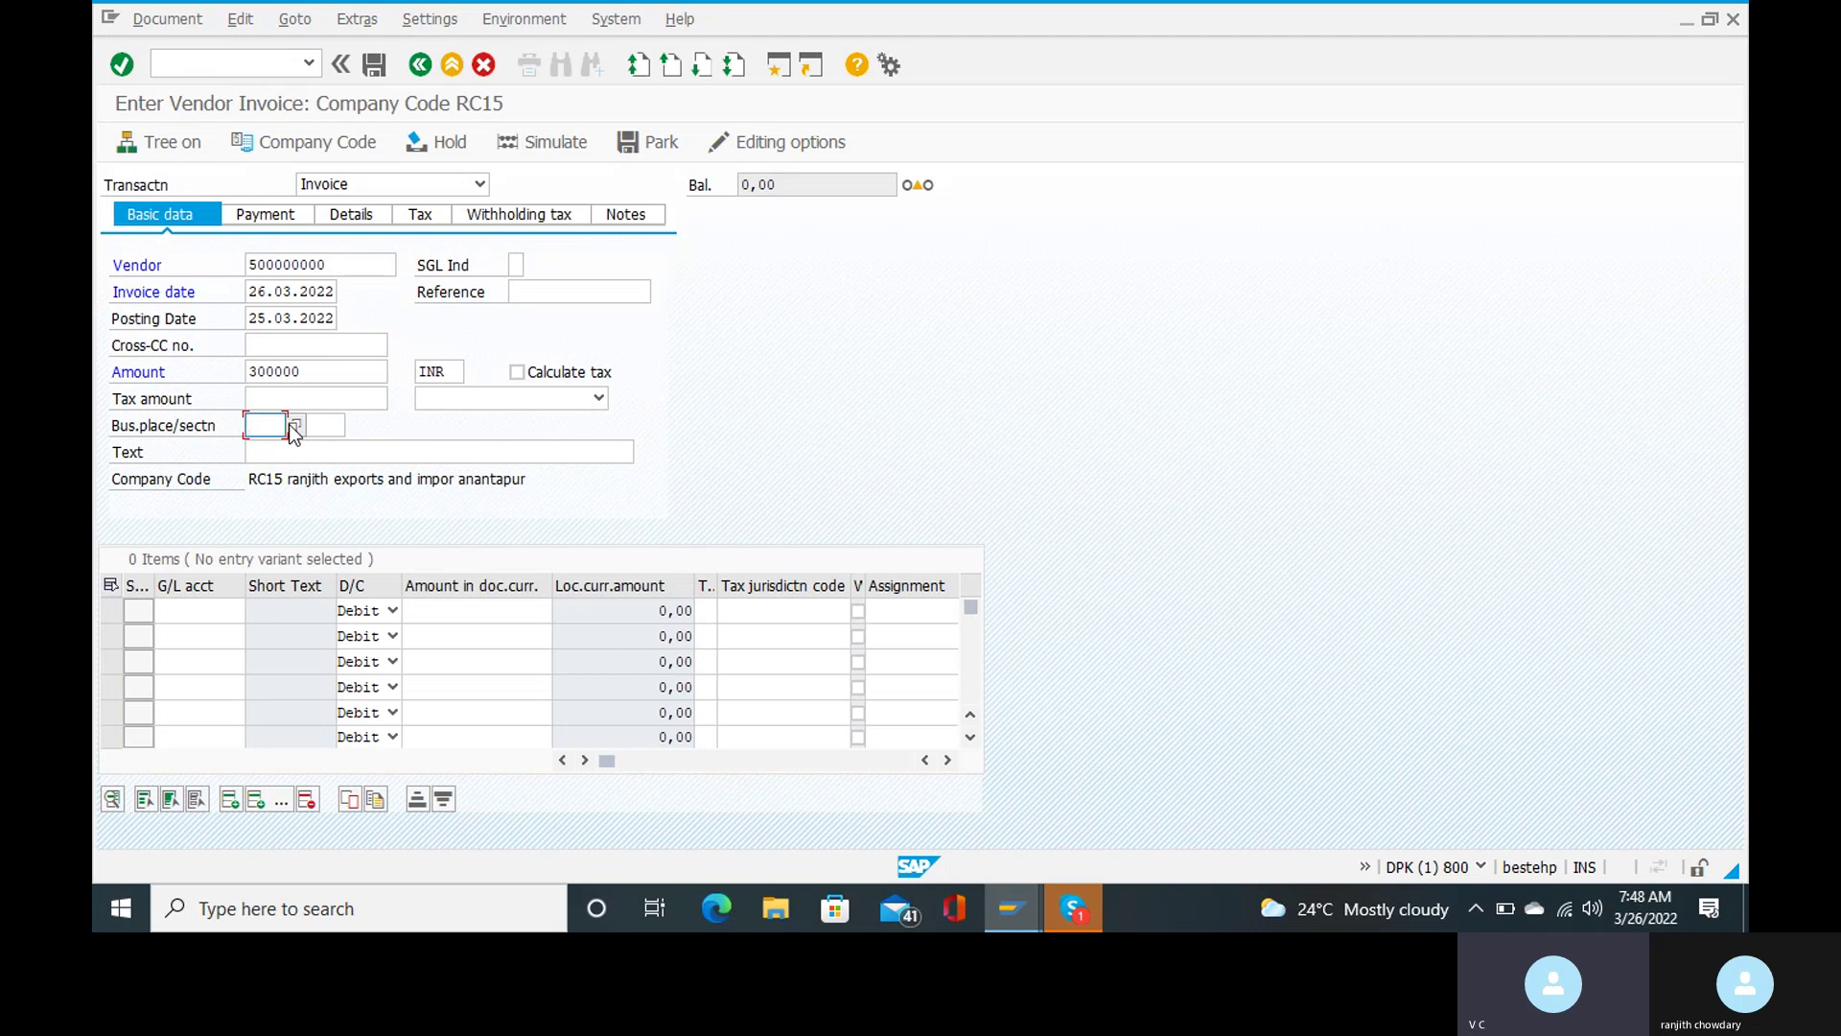
left_click(294, 427)
left_click(329, 428)
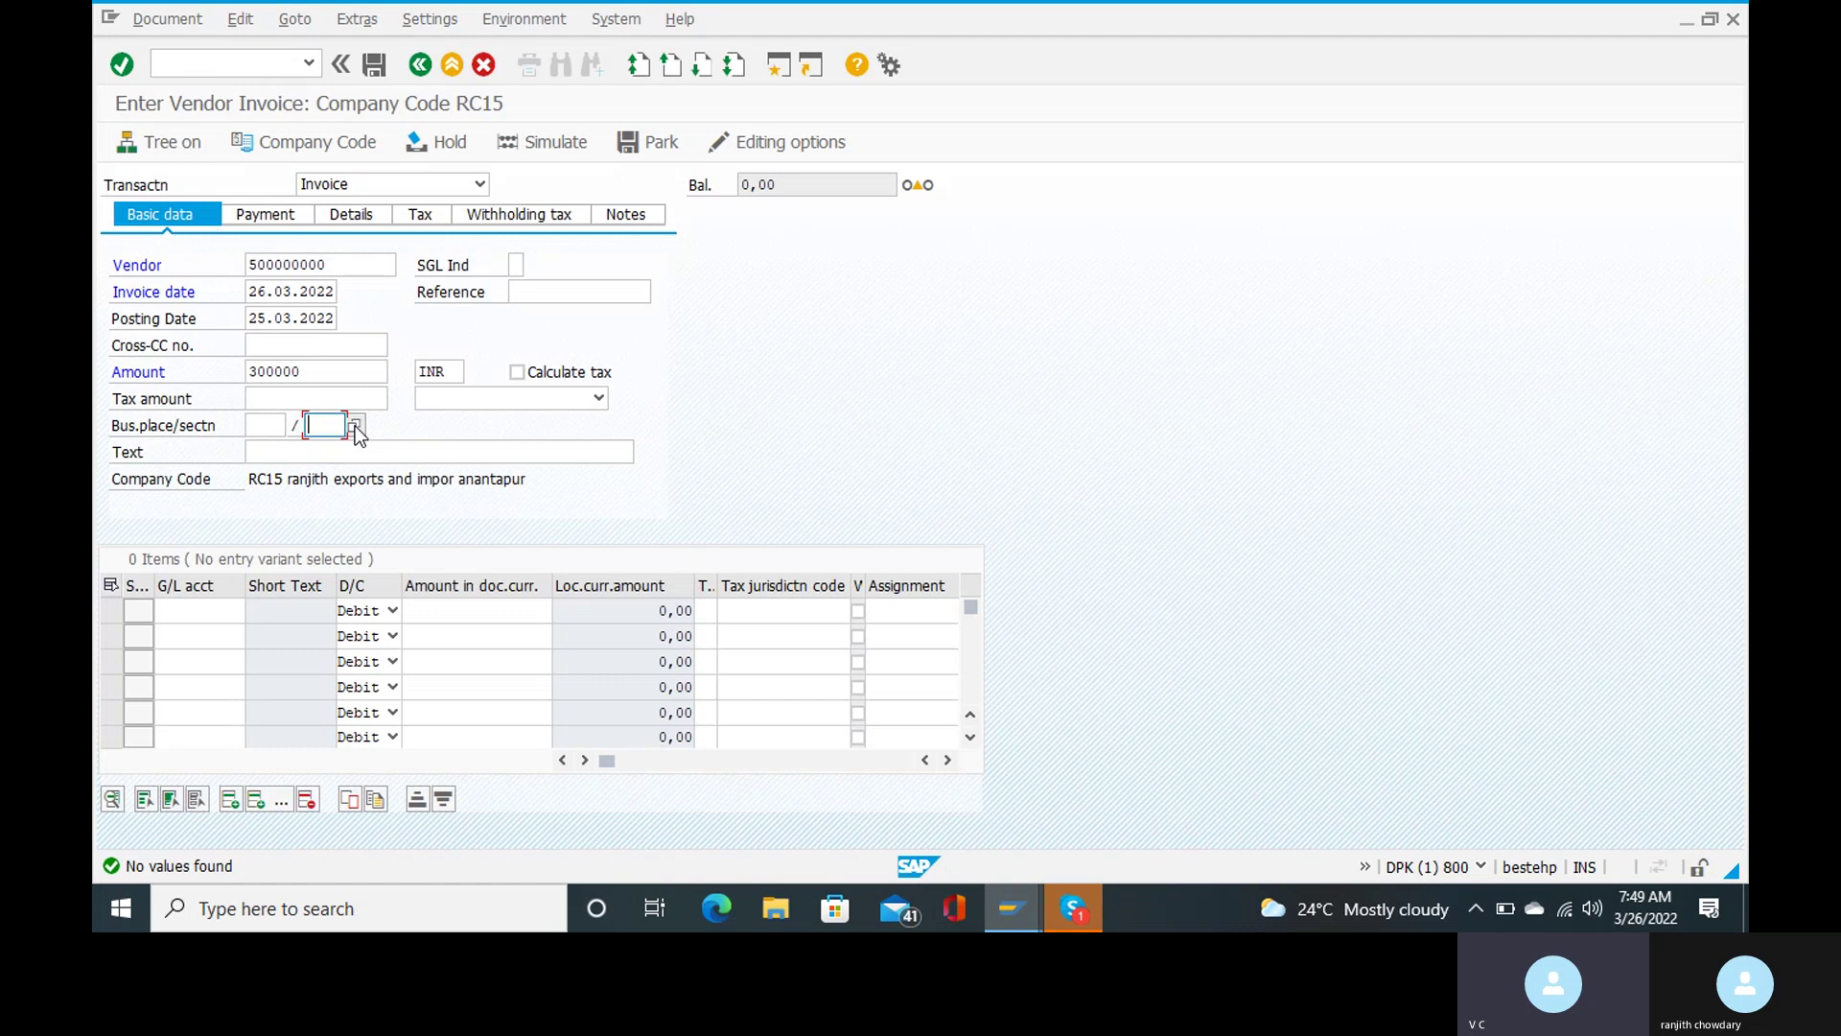
left_click(354, 425)
Enter "rent paid" as the invoice's header text
left_click(373, 453)
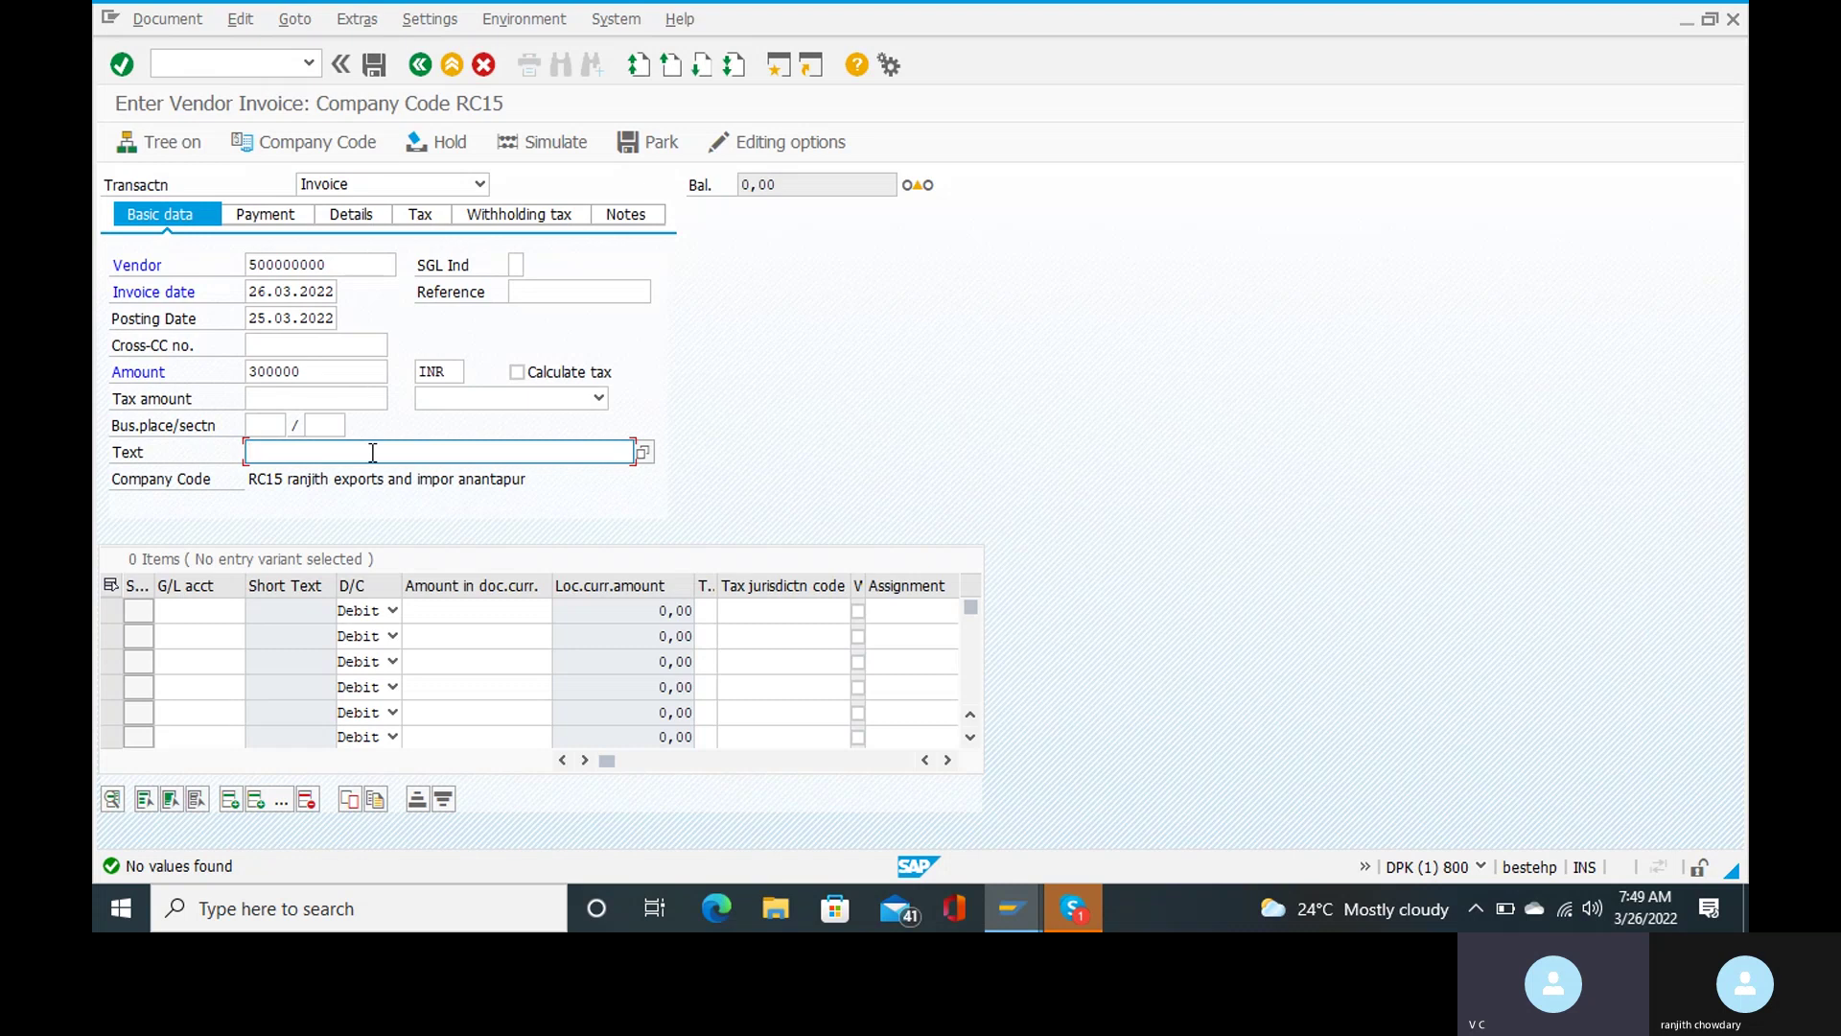
type("re")
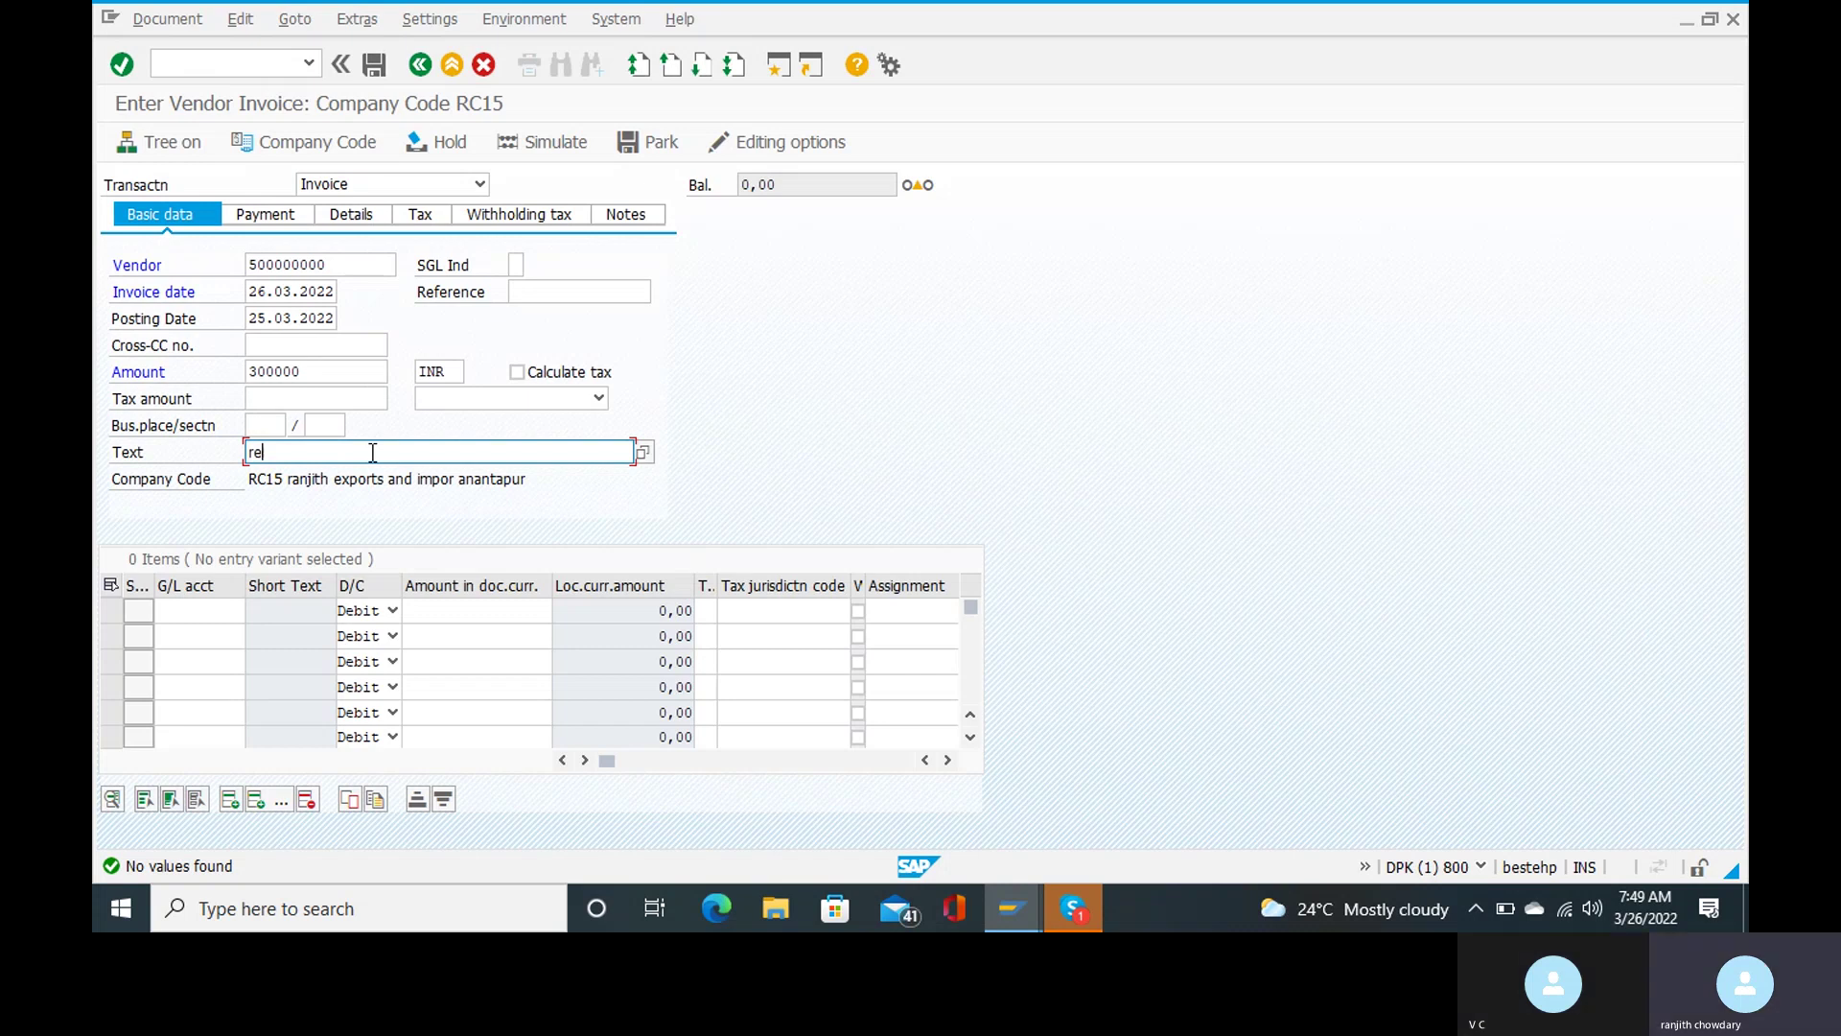
type("nt paid")
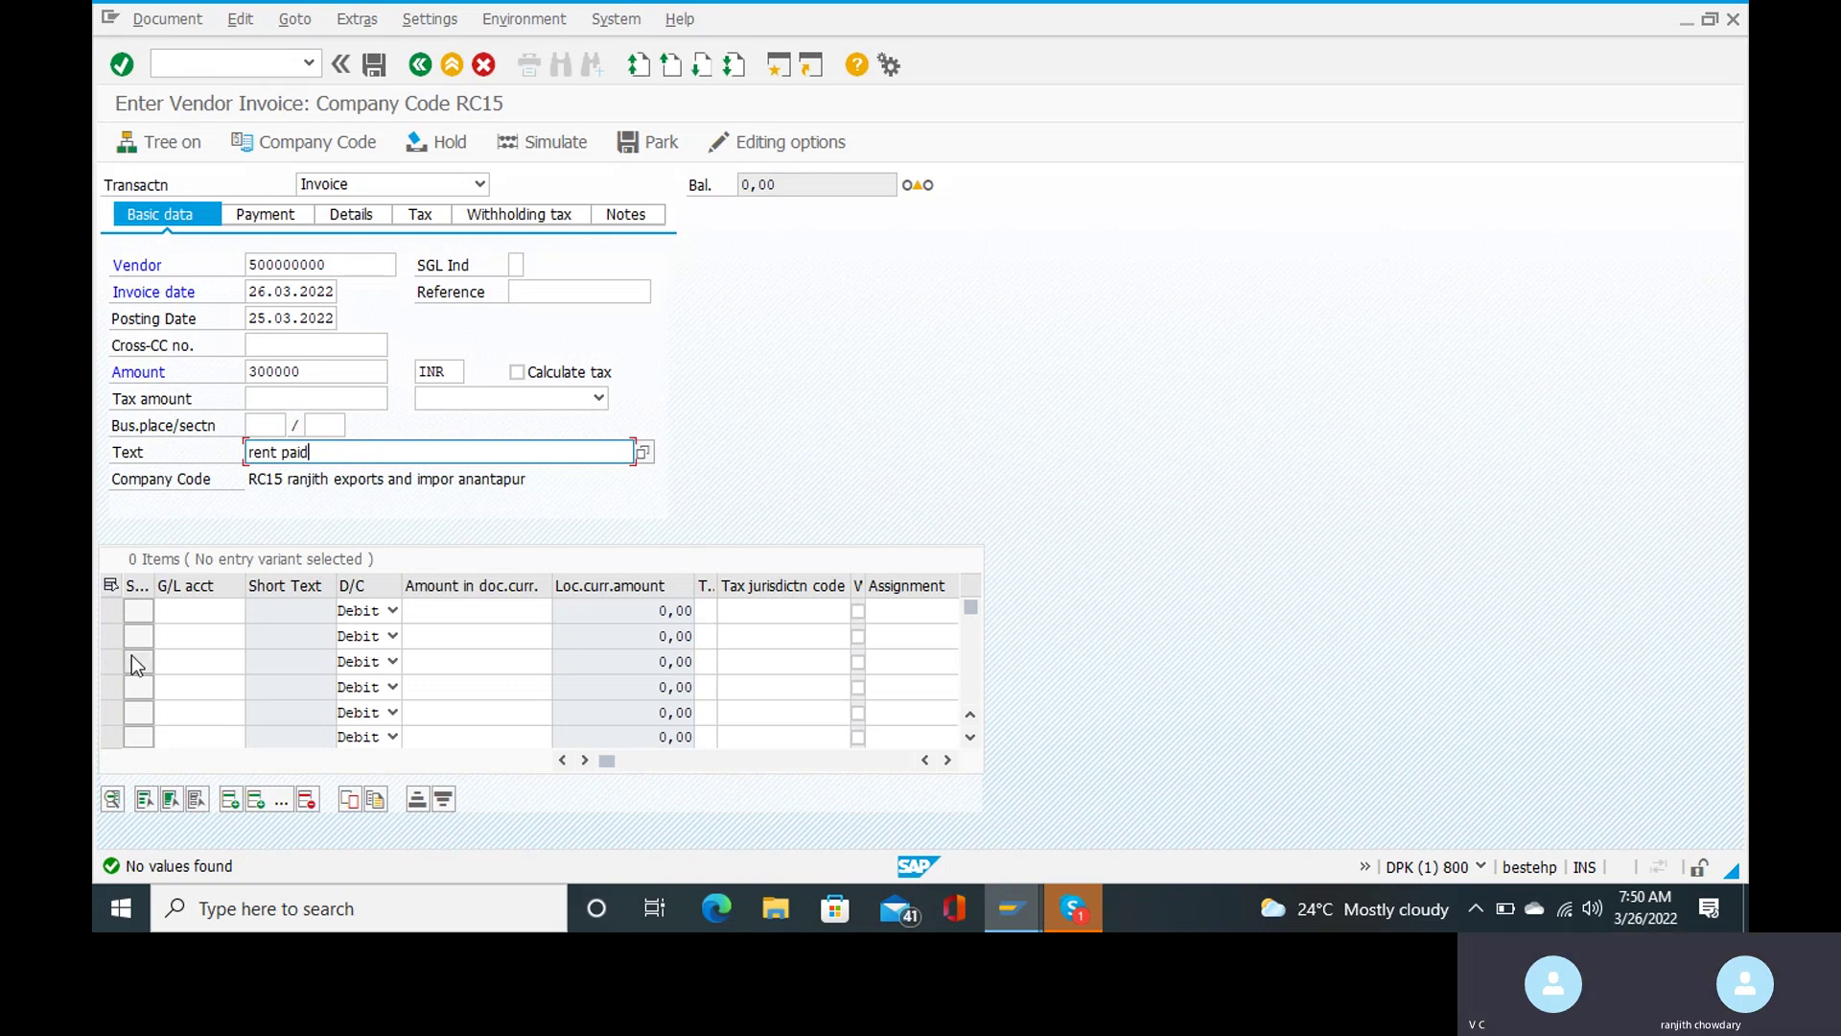
Assign the rent account 400300 to the first line item from the G/L account list of chart of accounts RANJ
left_click(196, 612)
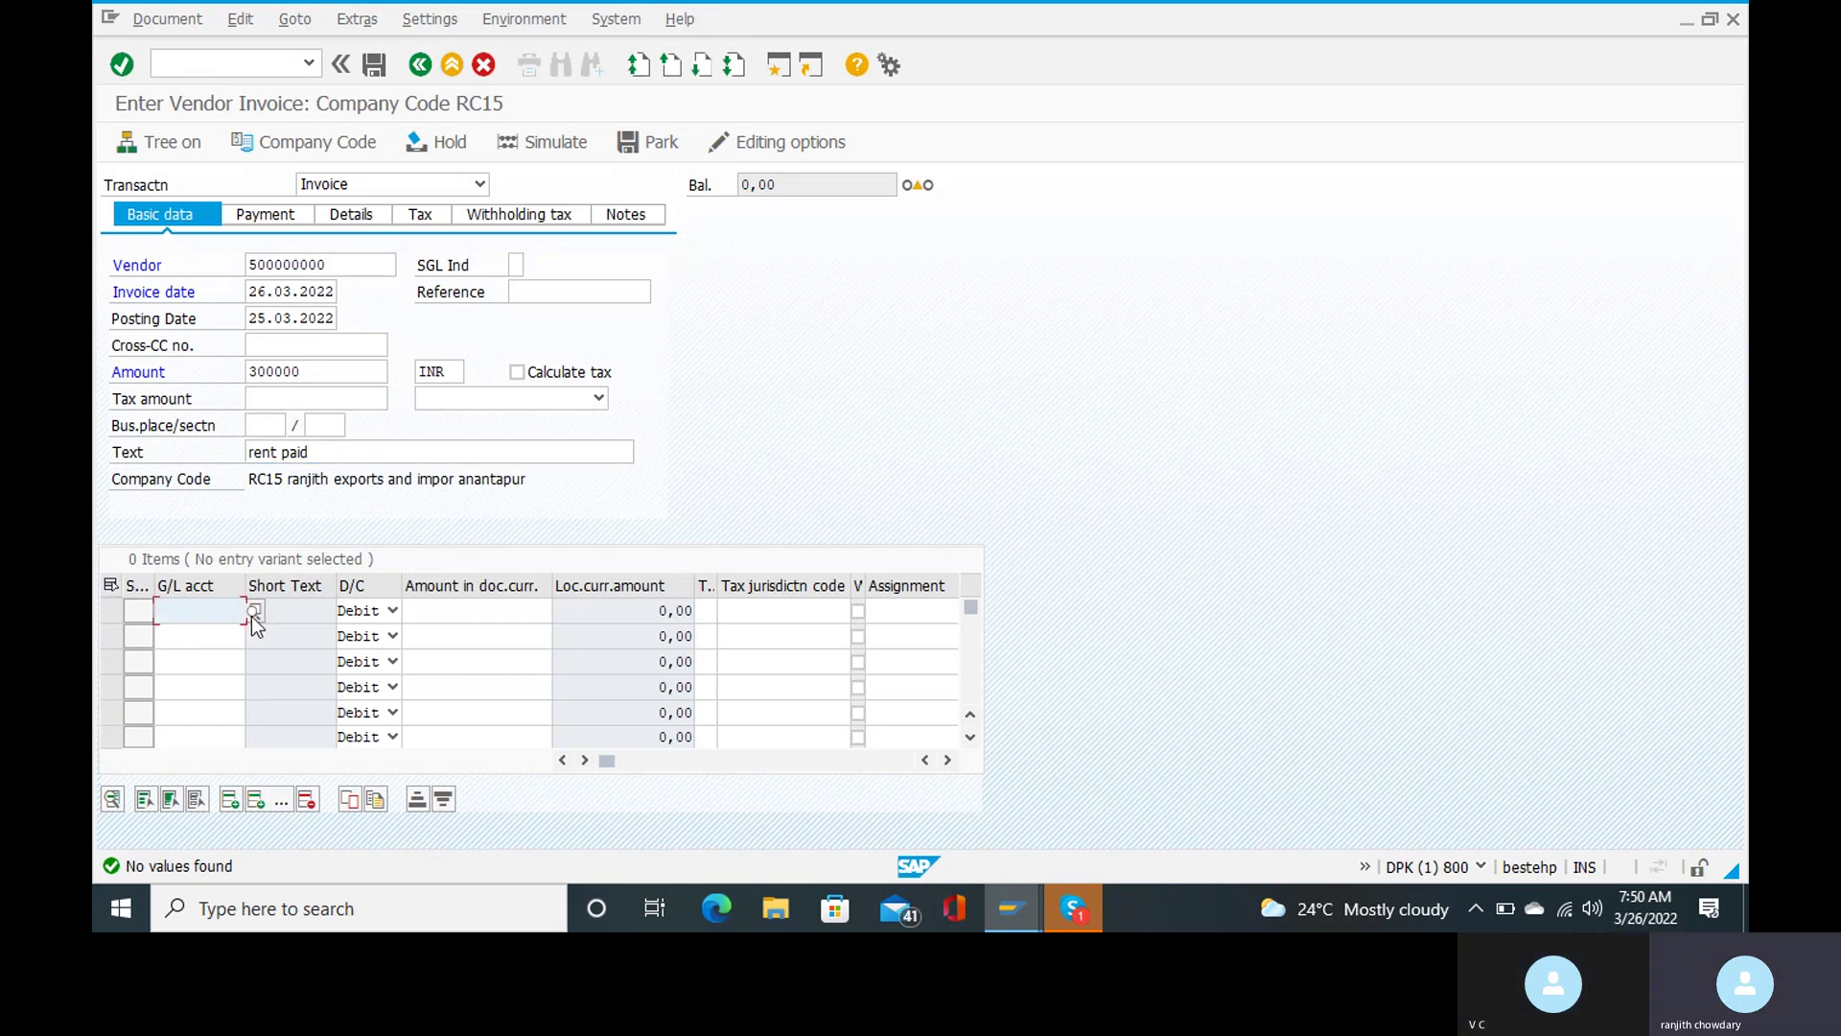
left_click(256, 611)
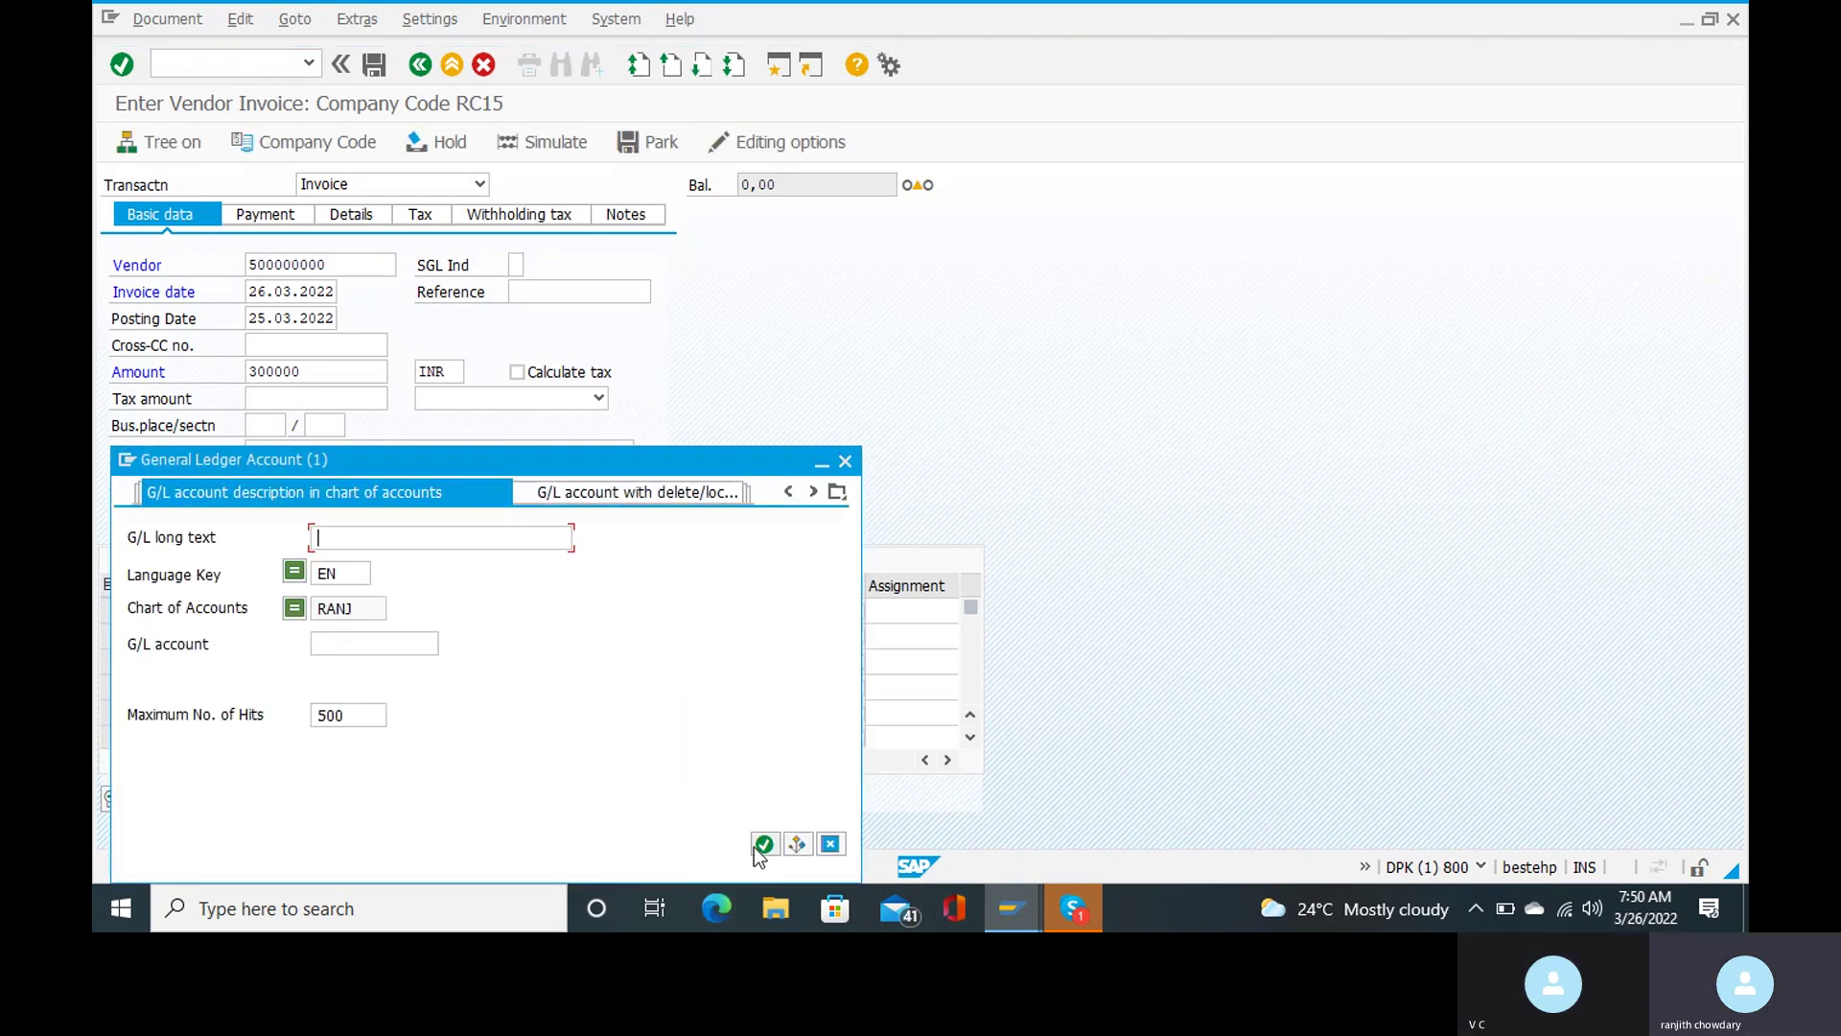
left_click(764, 845)
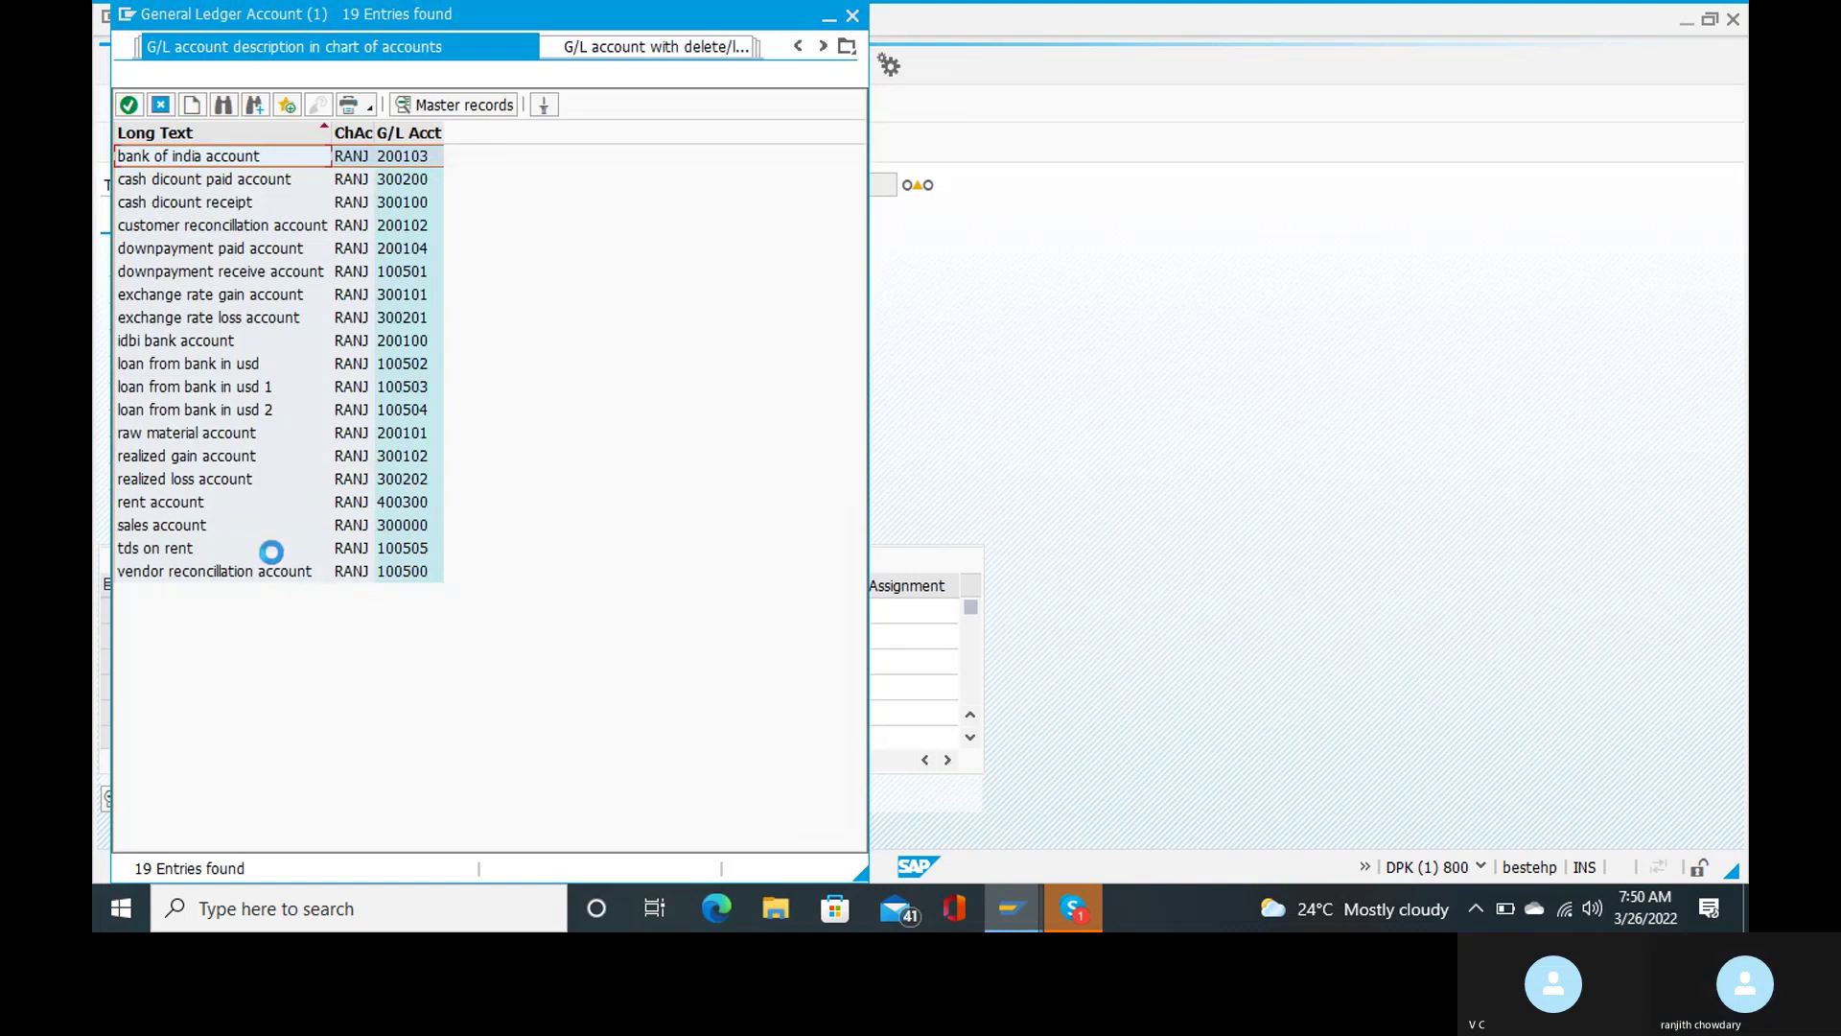
left_click(169, 505)
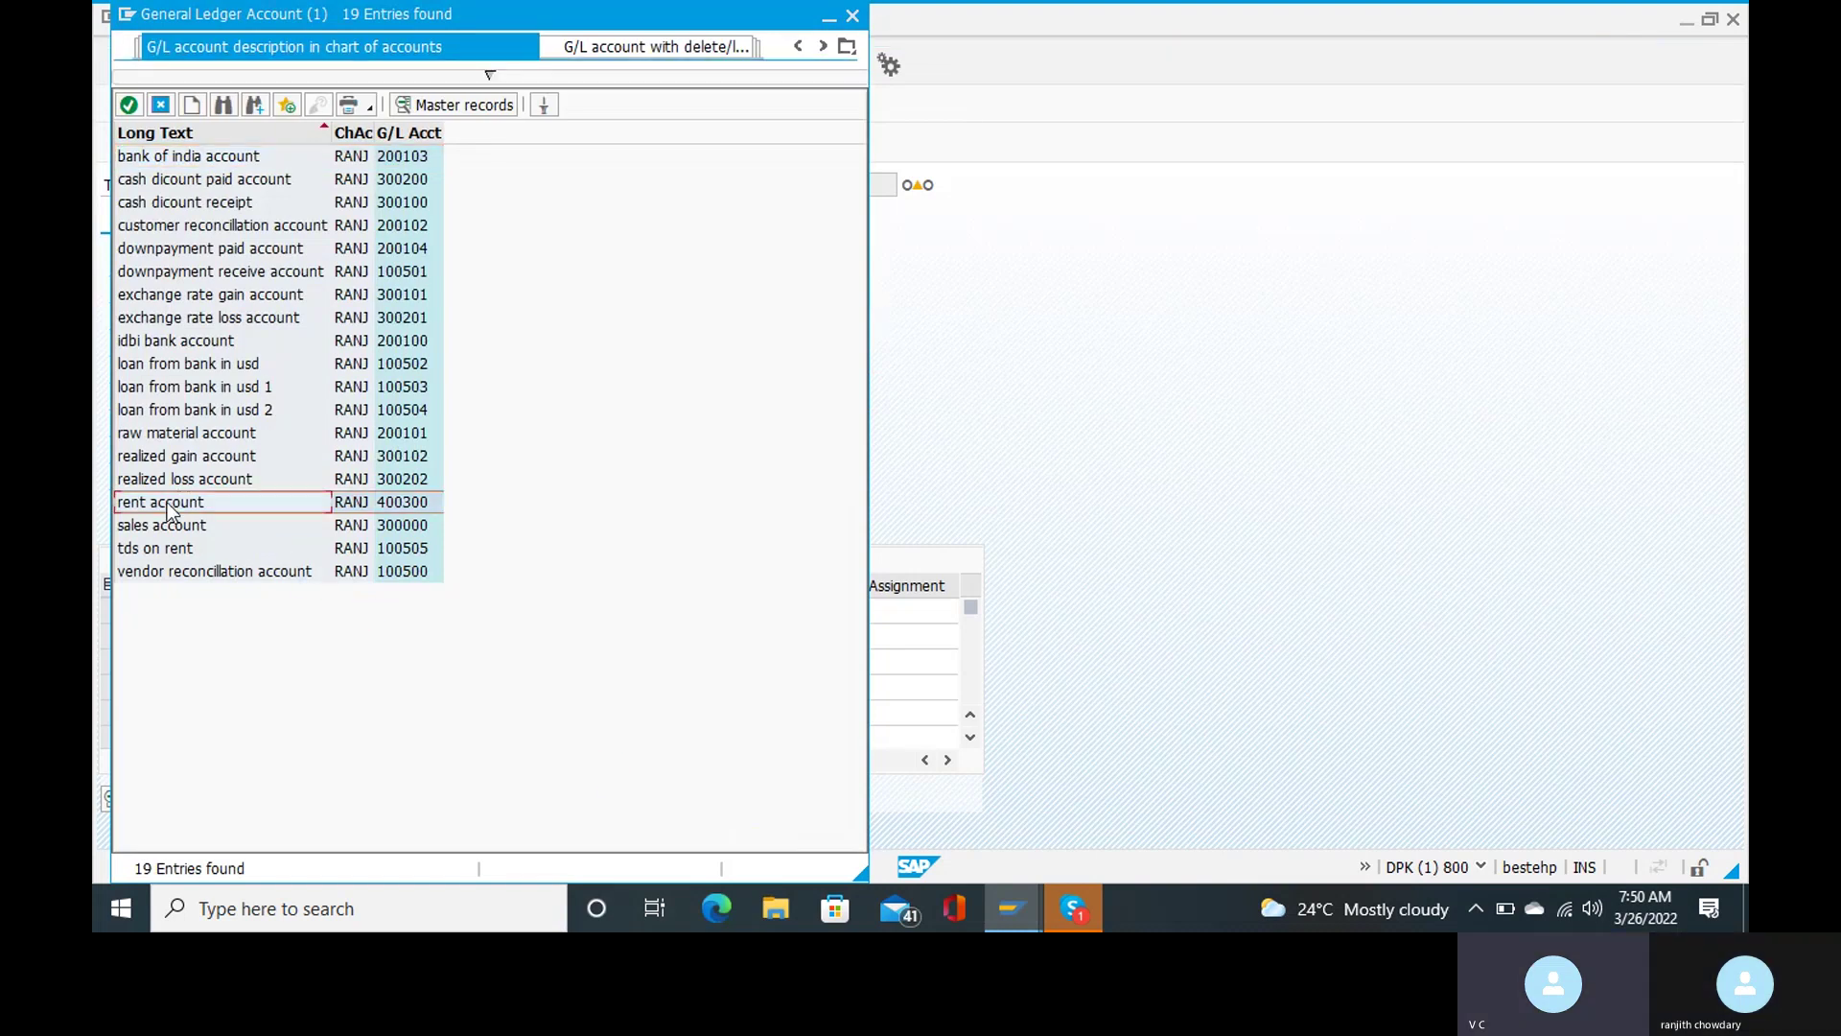
double_click(169, 504)
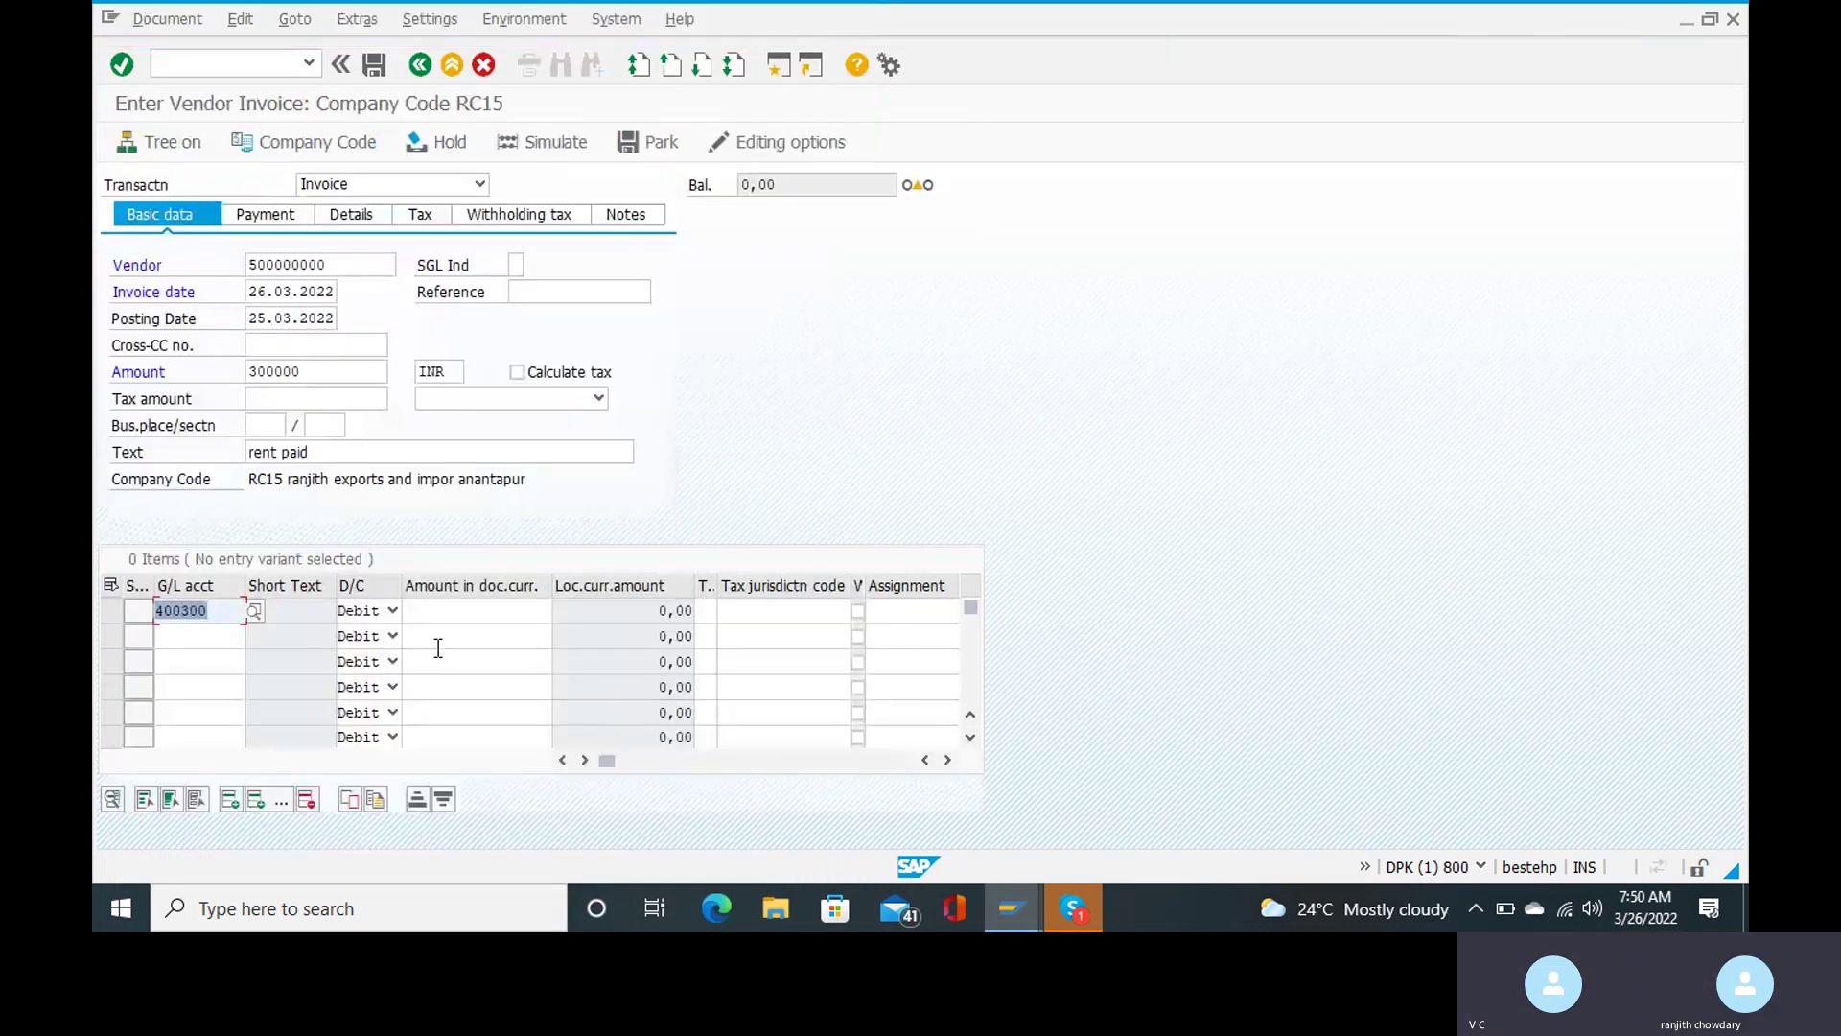
Enter 300000 as the rent line's debit amount and accept the document entries
left_click(477, 617)
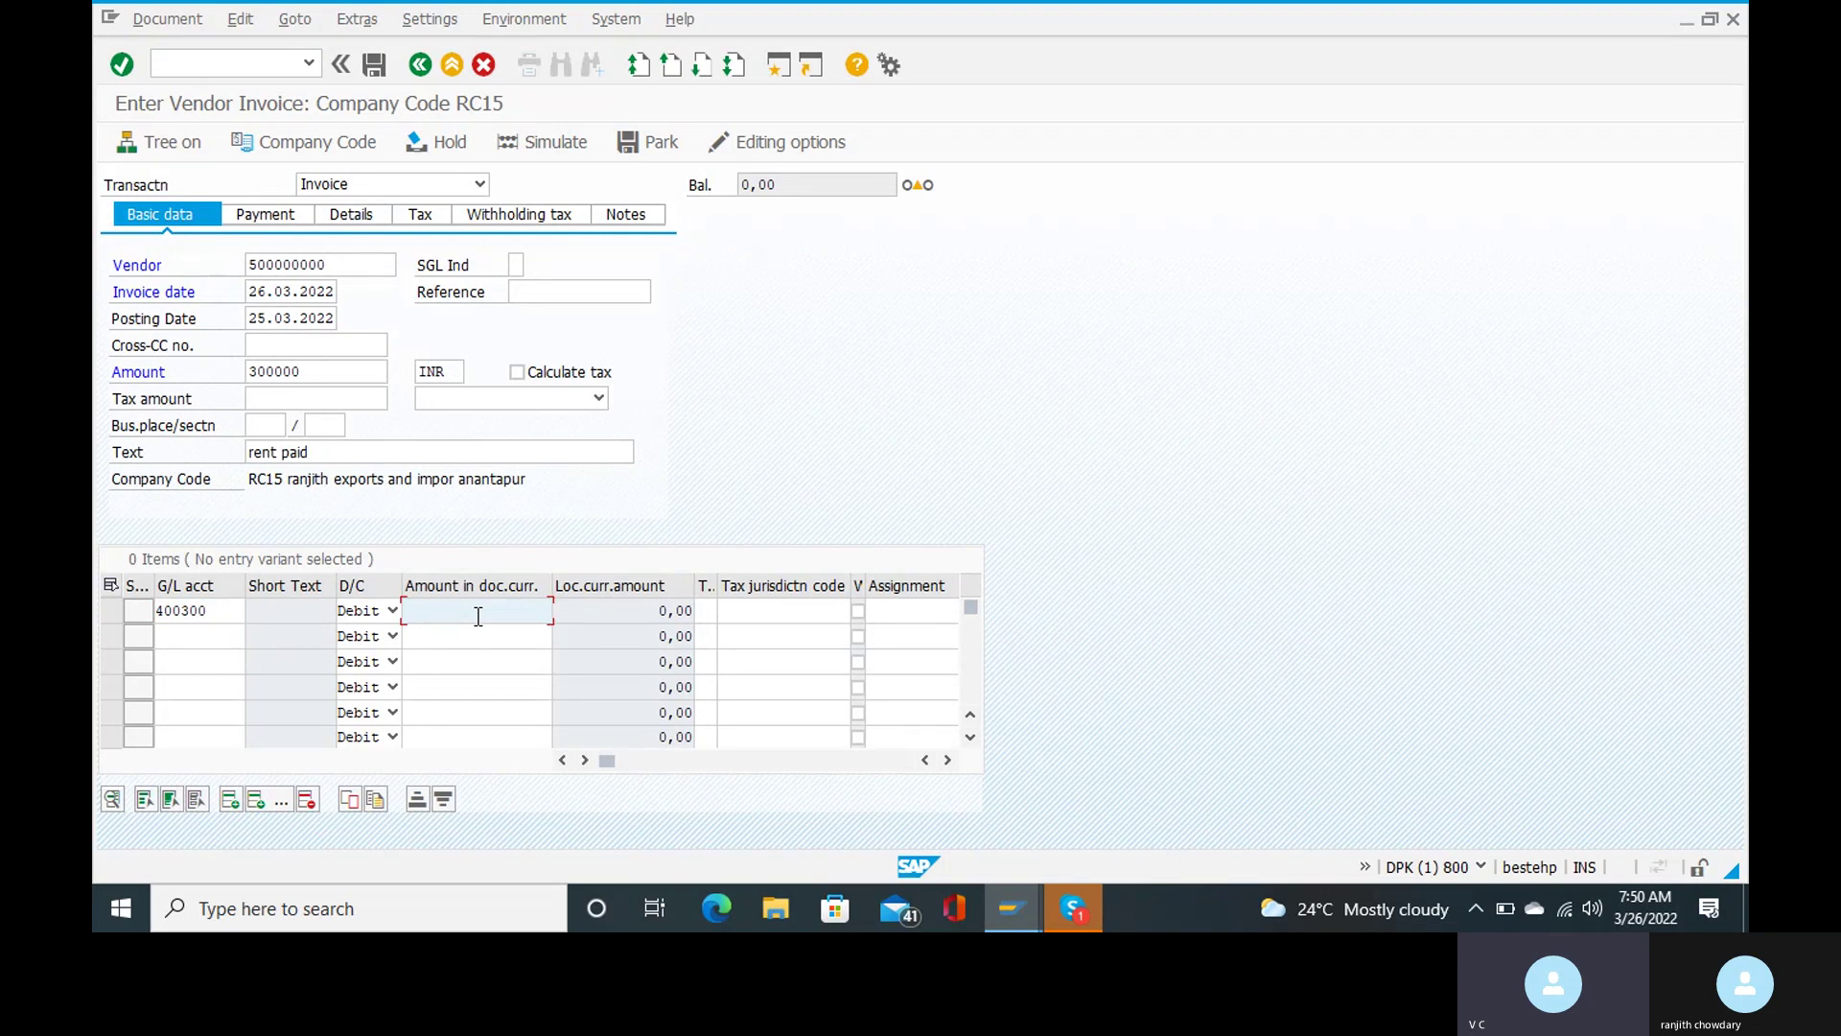
type("300000")
key("Return")
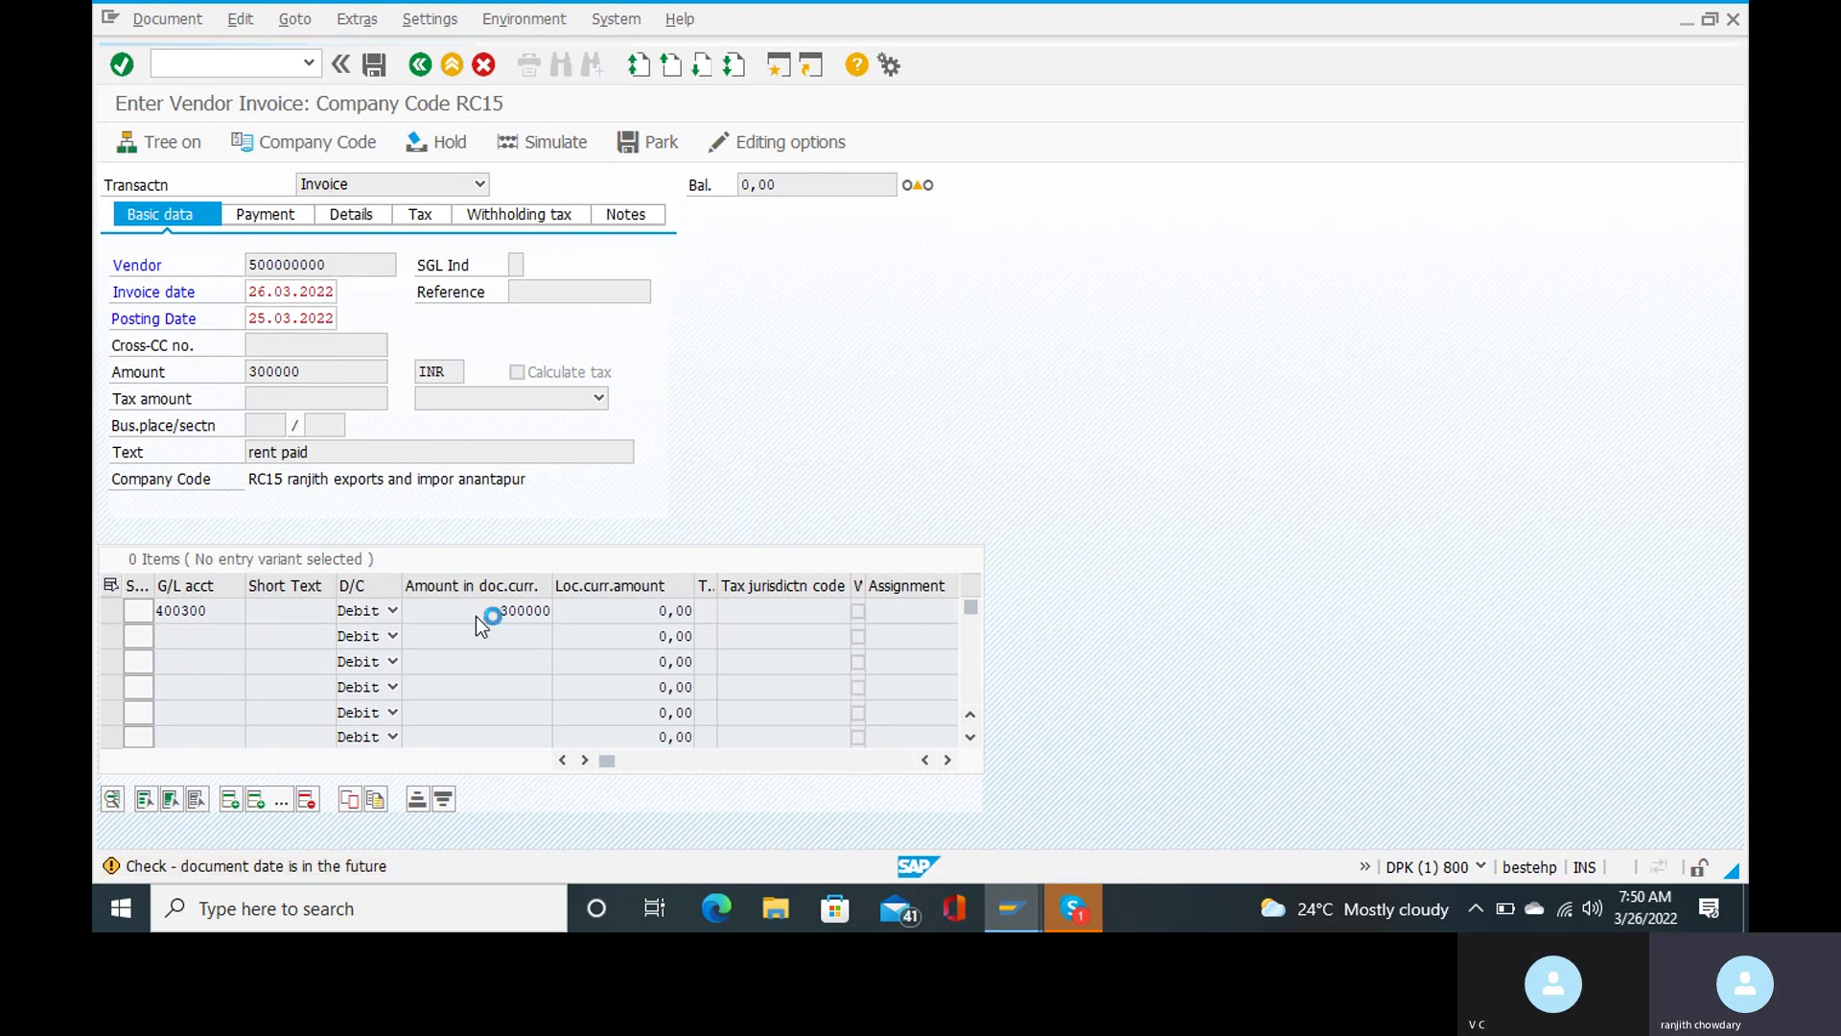
key("Return")
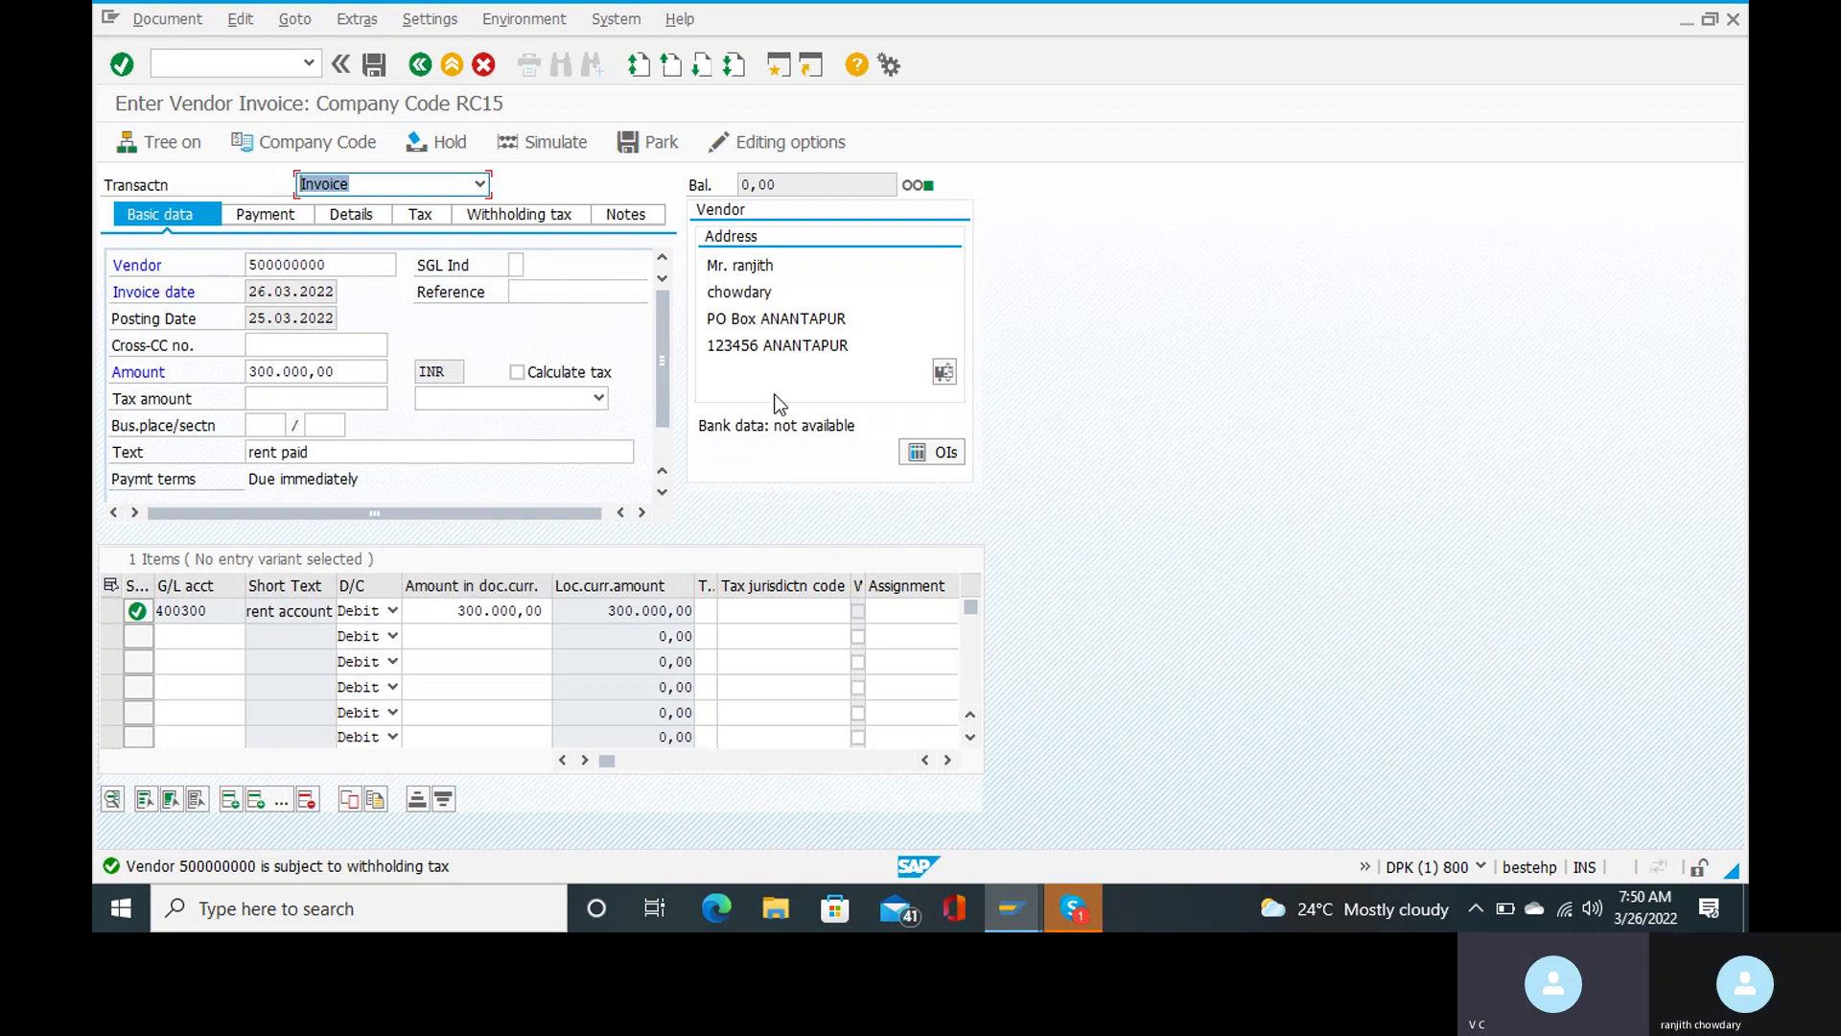
Check the invoice's withholding tax lines and simulate the document
left_click(548, 220)
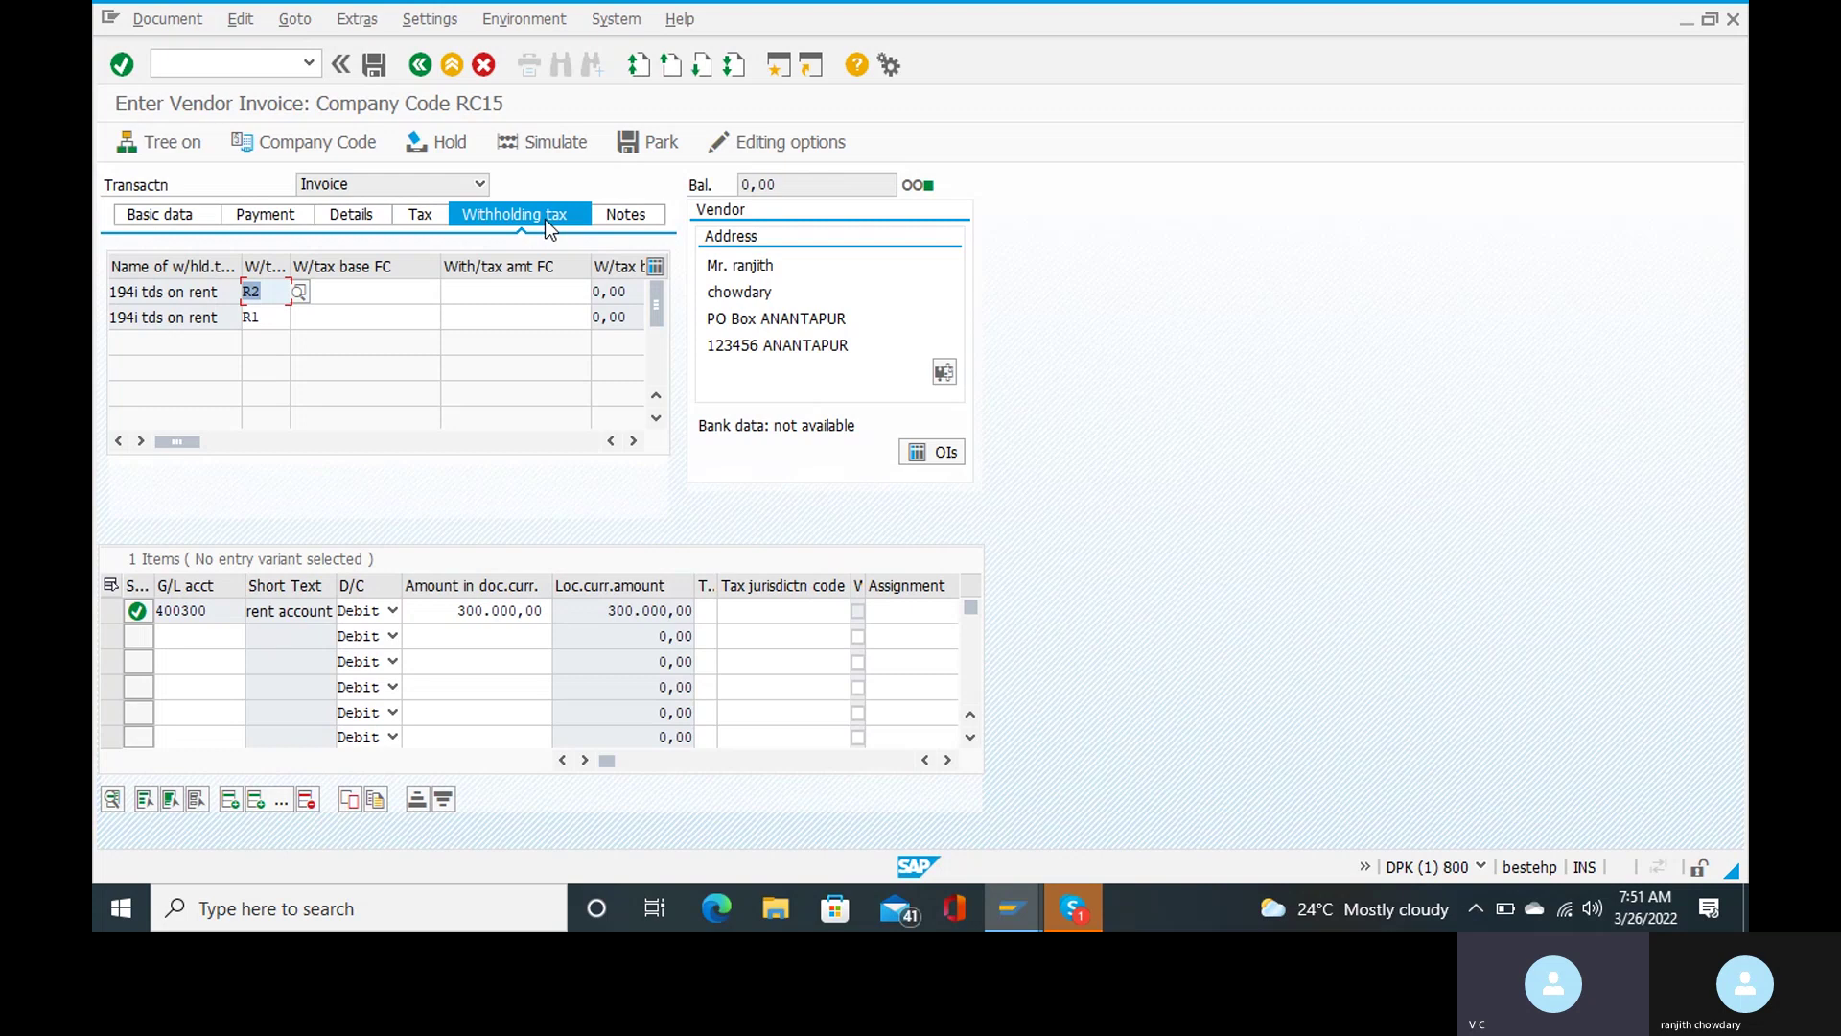
left_click(548, 144)
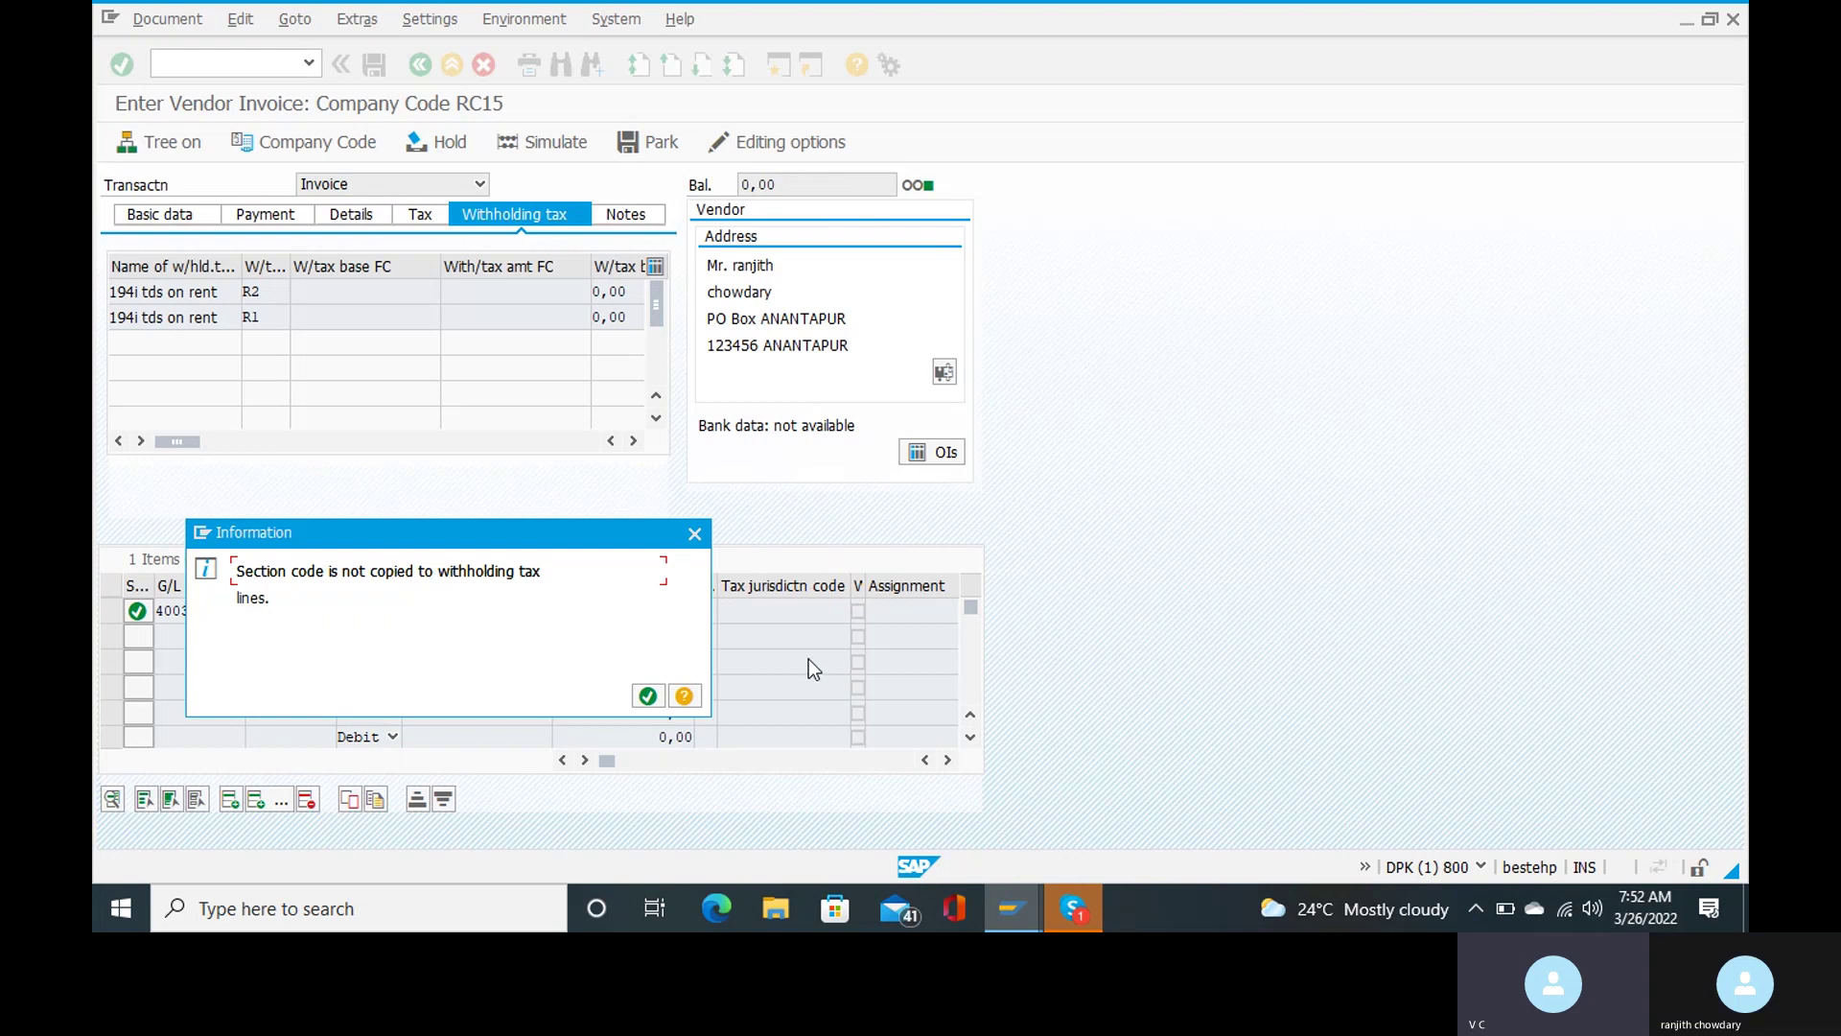
Switch to the session with the company code settings, leave that view and open the SAP Reference IMG through transaction SPRO
mouse_move(1012, 908)
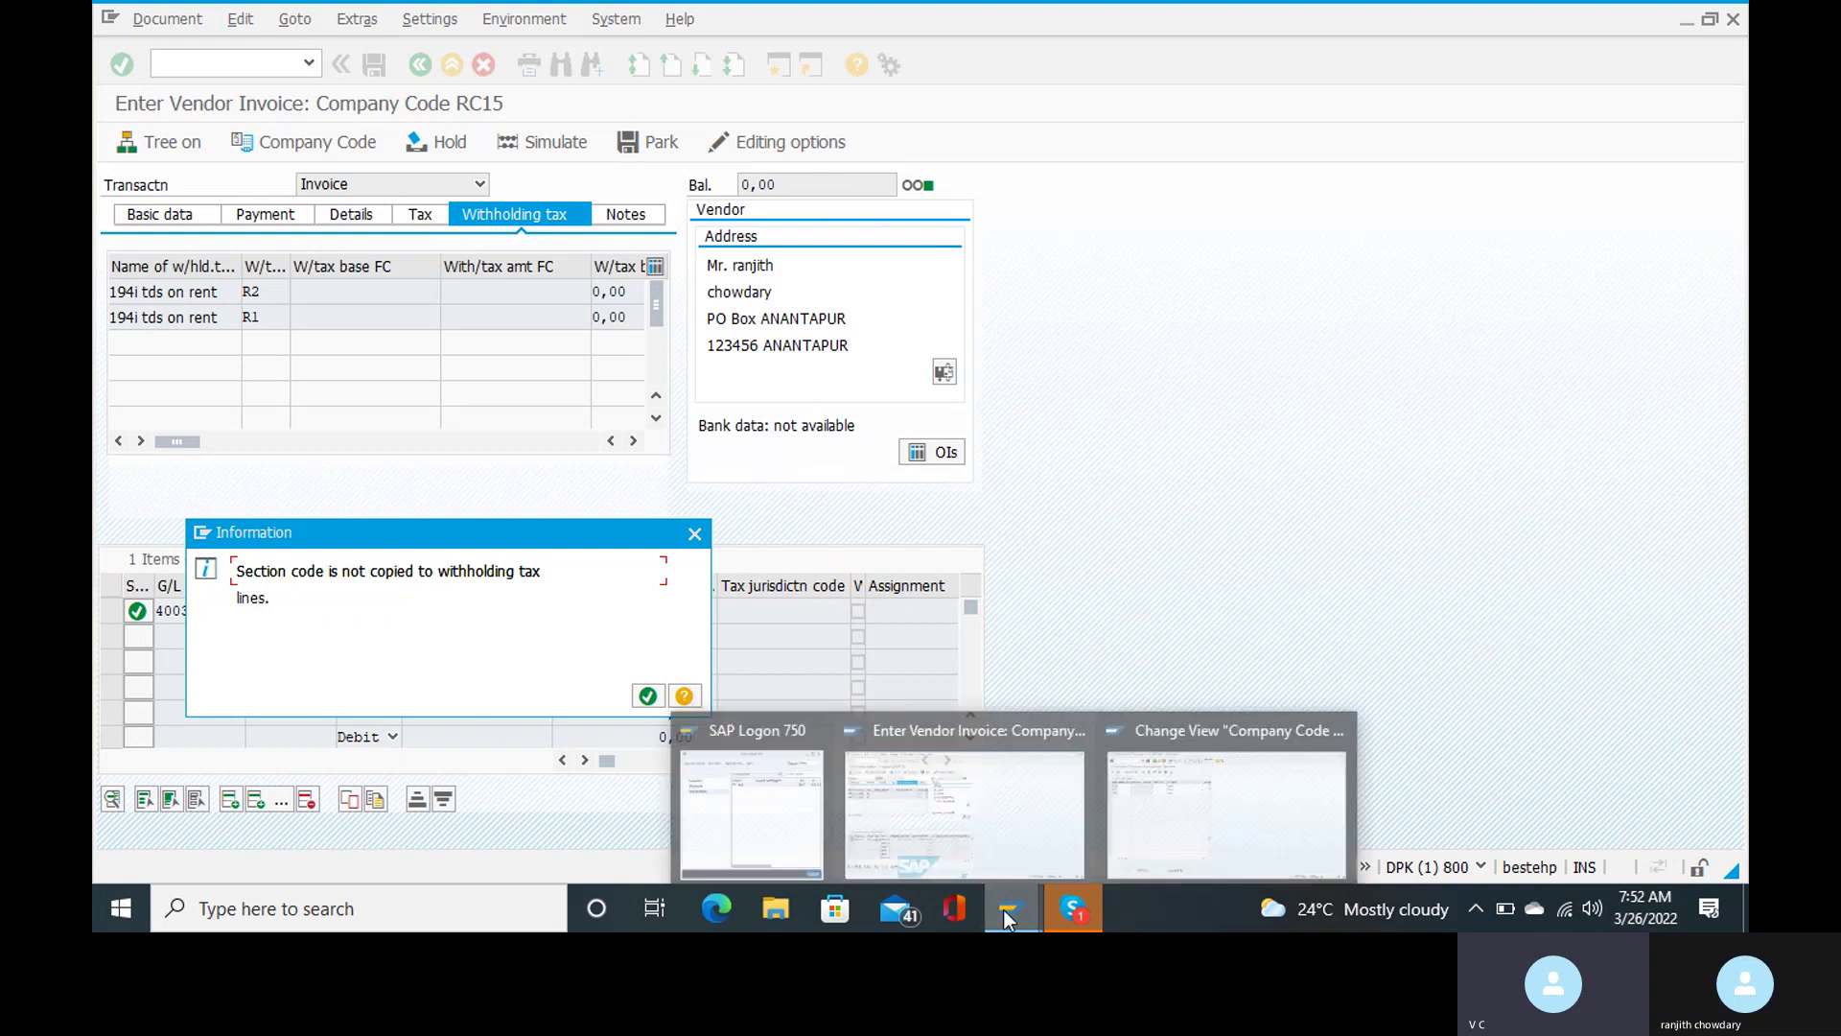
left_click(1158, 774)
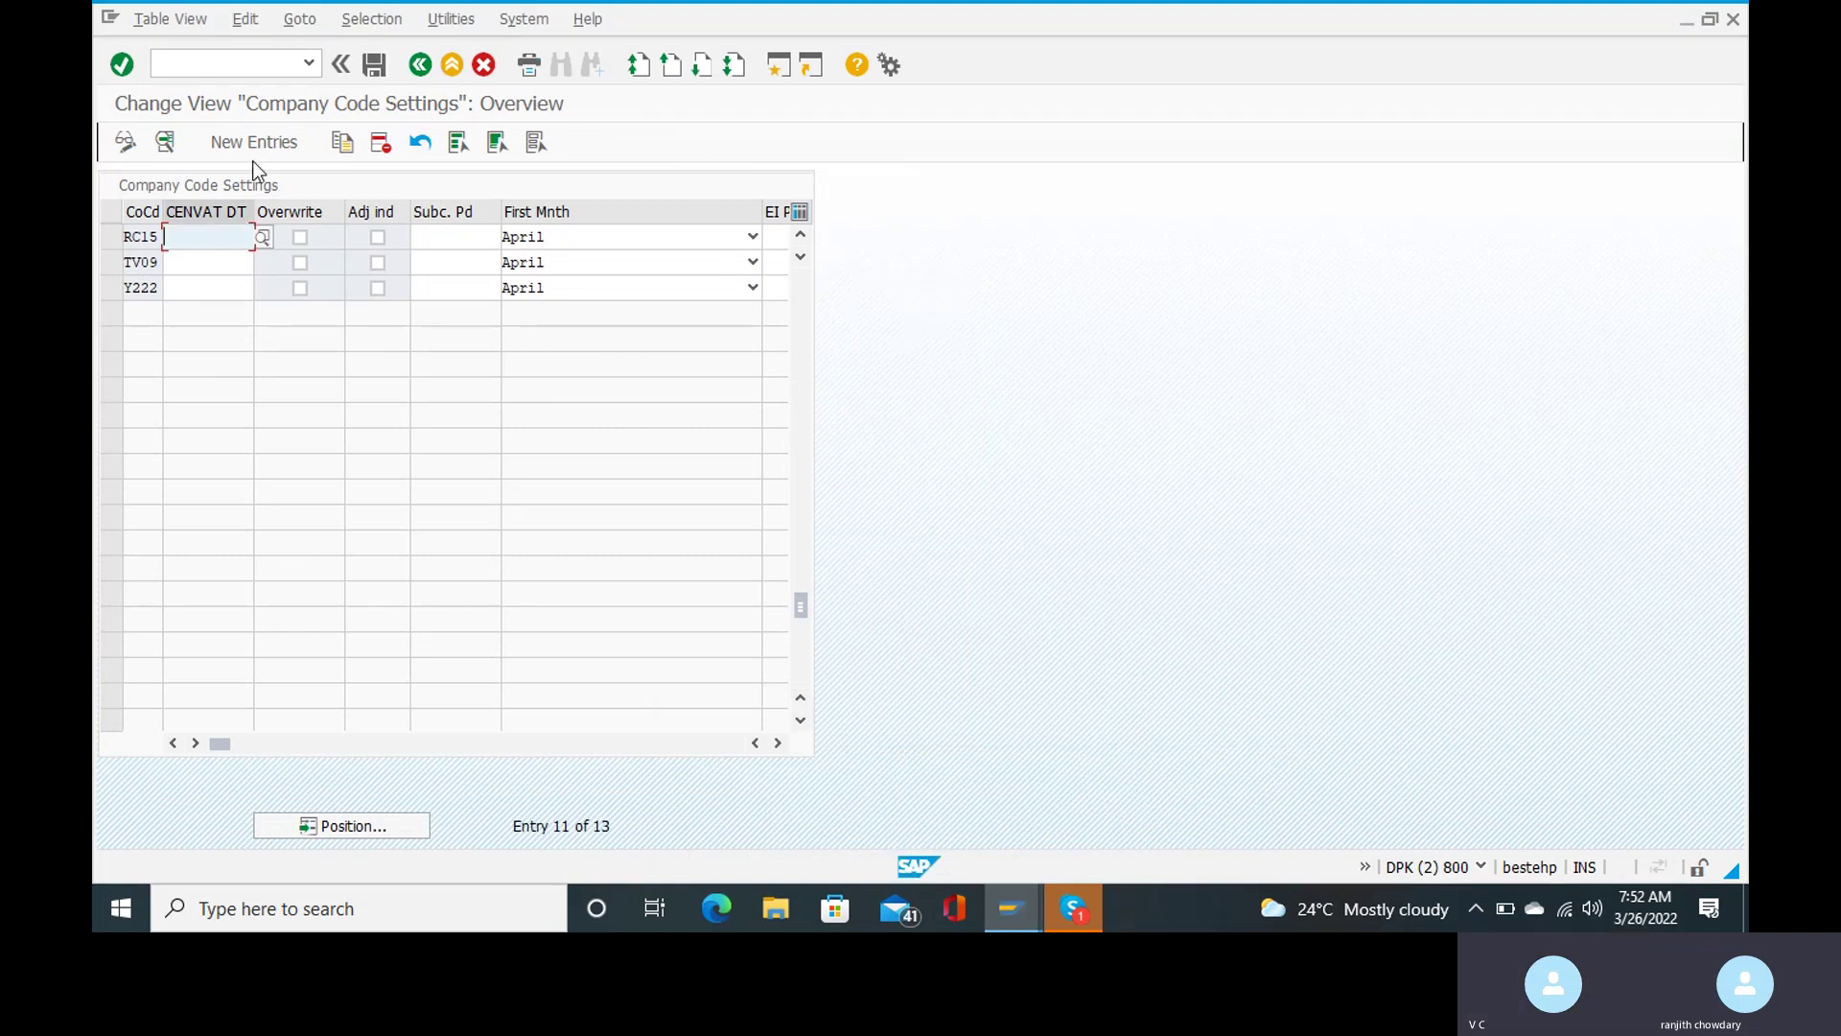
left_click(219, 62)
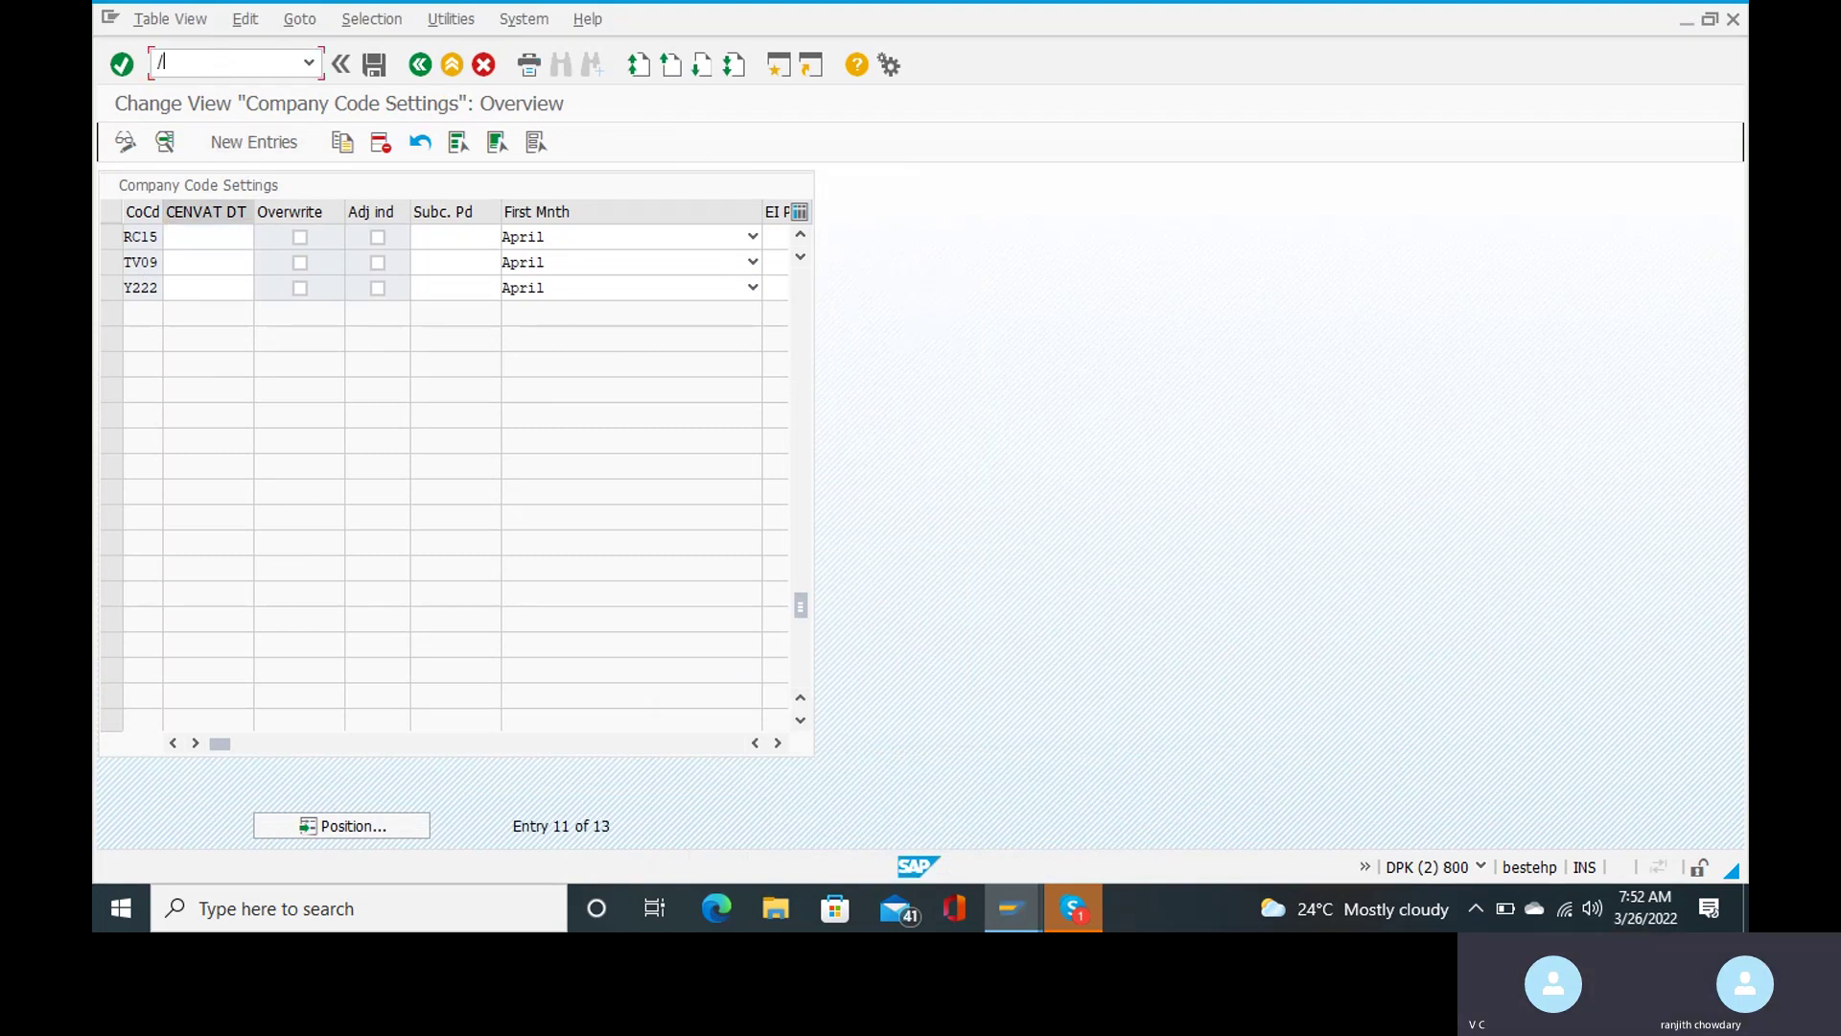
key("alt+Tab")
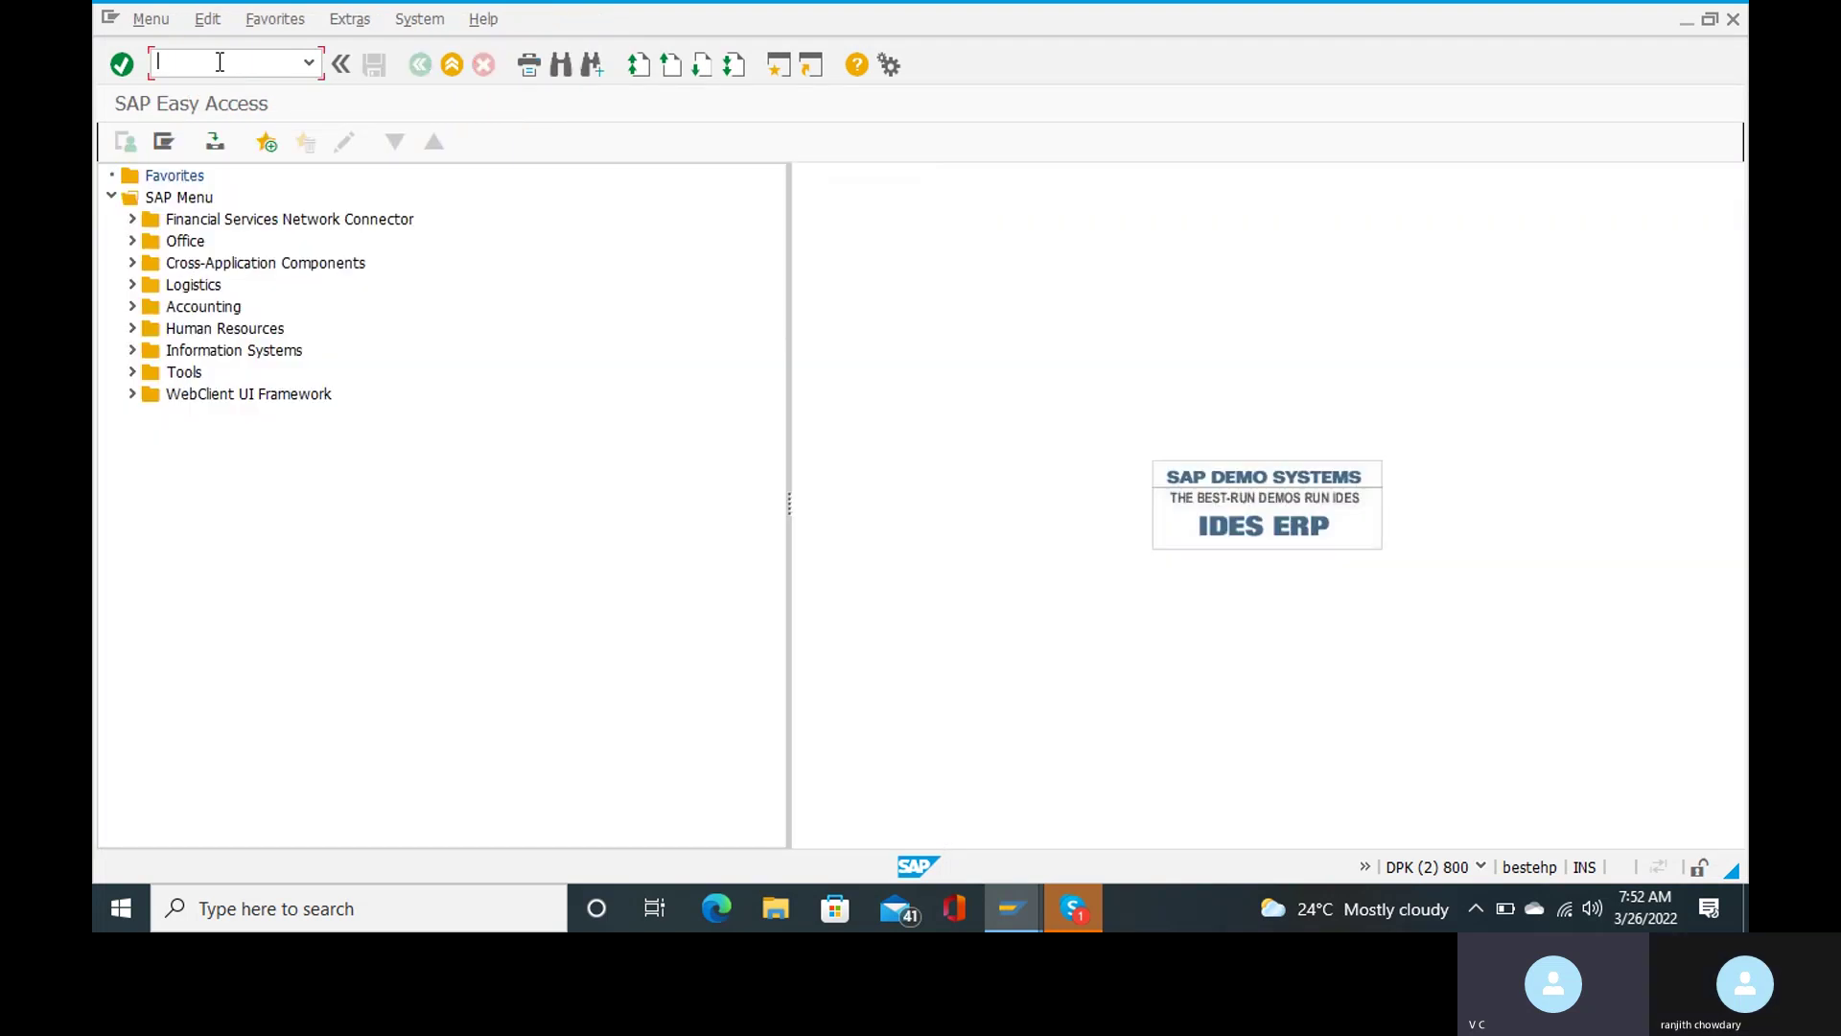
type("spro")
key("Return")
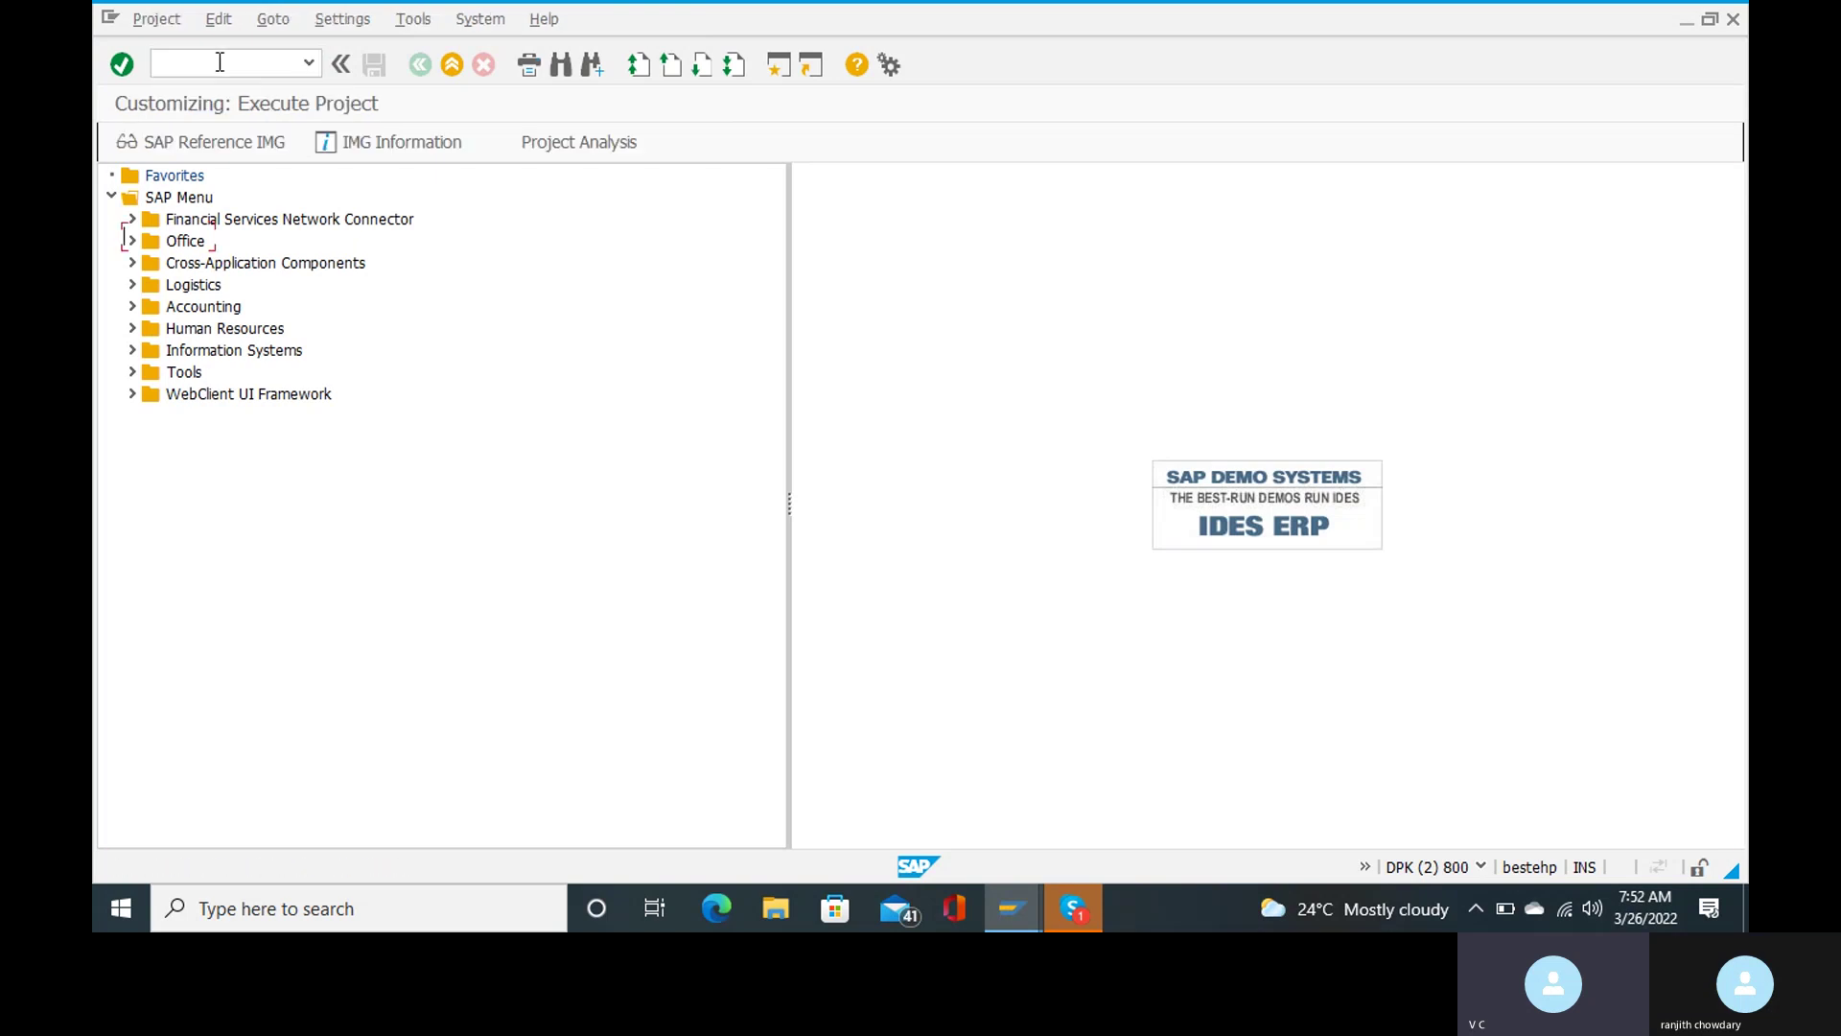
left_click(187, 136)
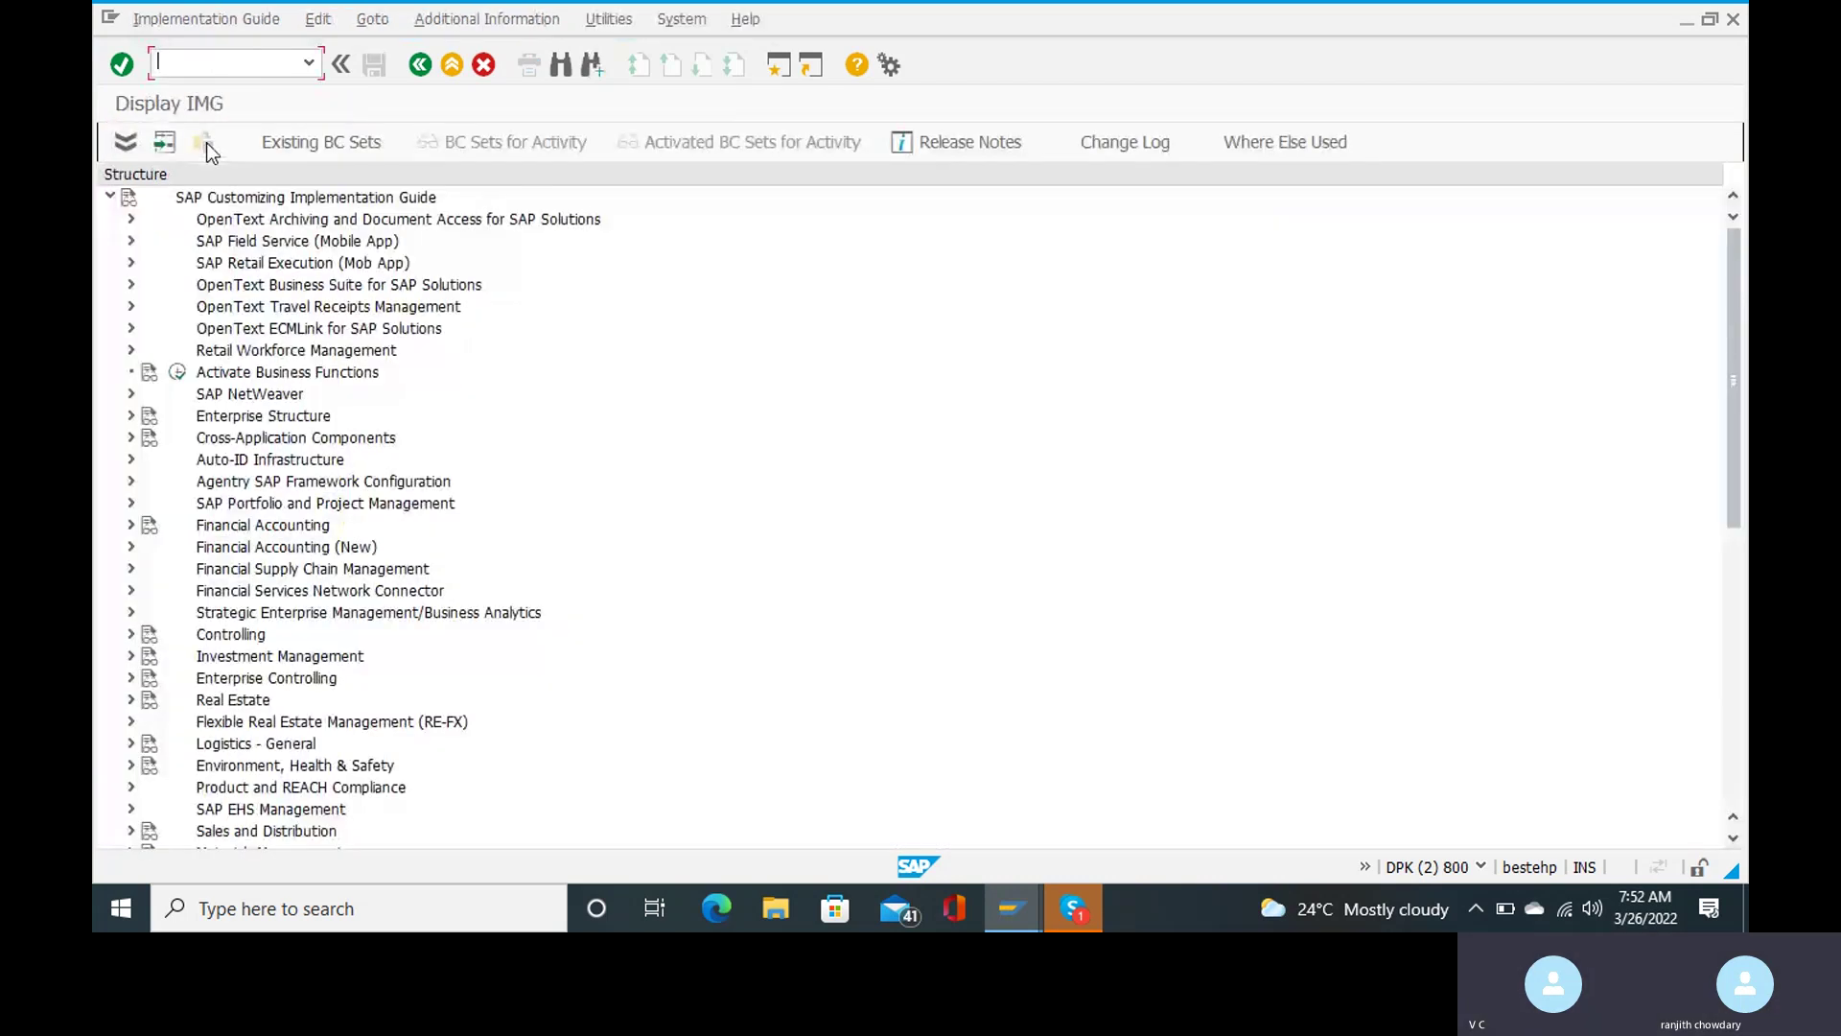
Expand the IMG through Financial Accounting (New), Global Settings, Withholding Tax and Extended Withholding Tax down to Basic Settings
left_click(131, 547)
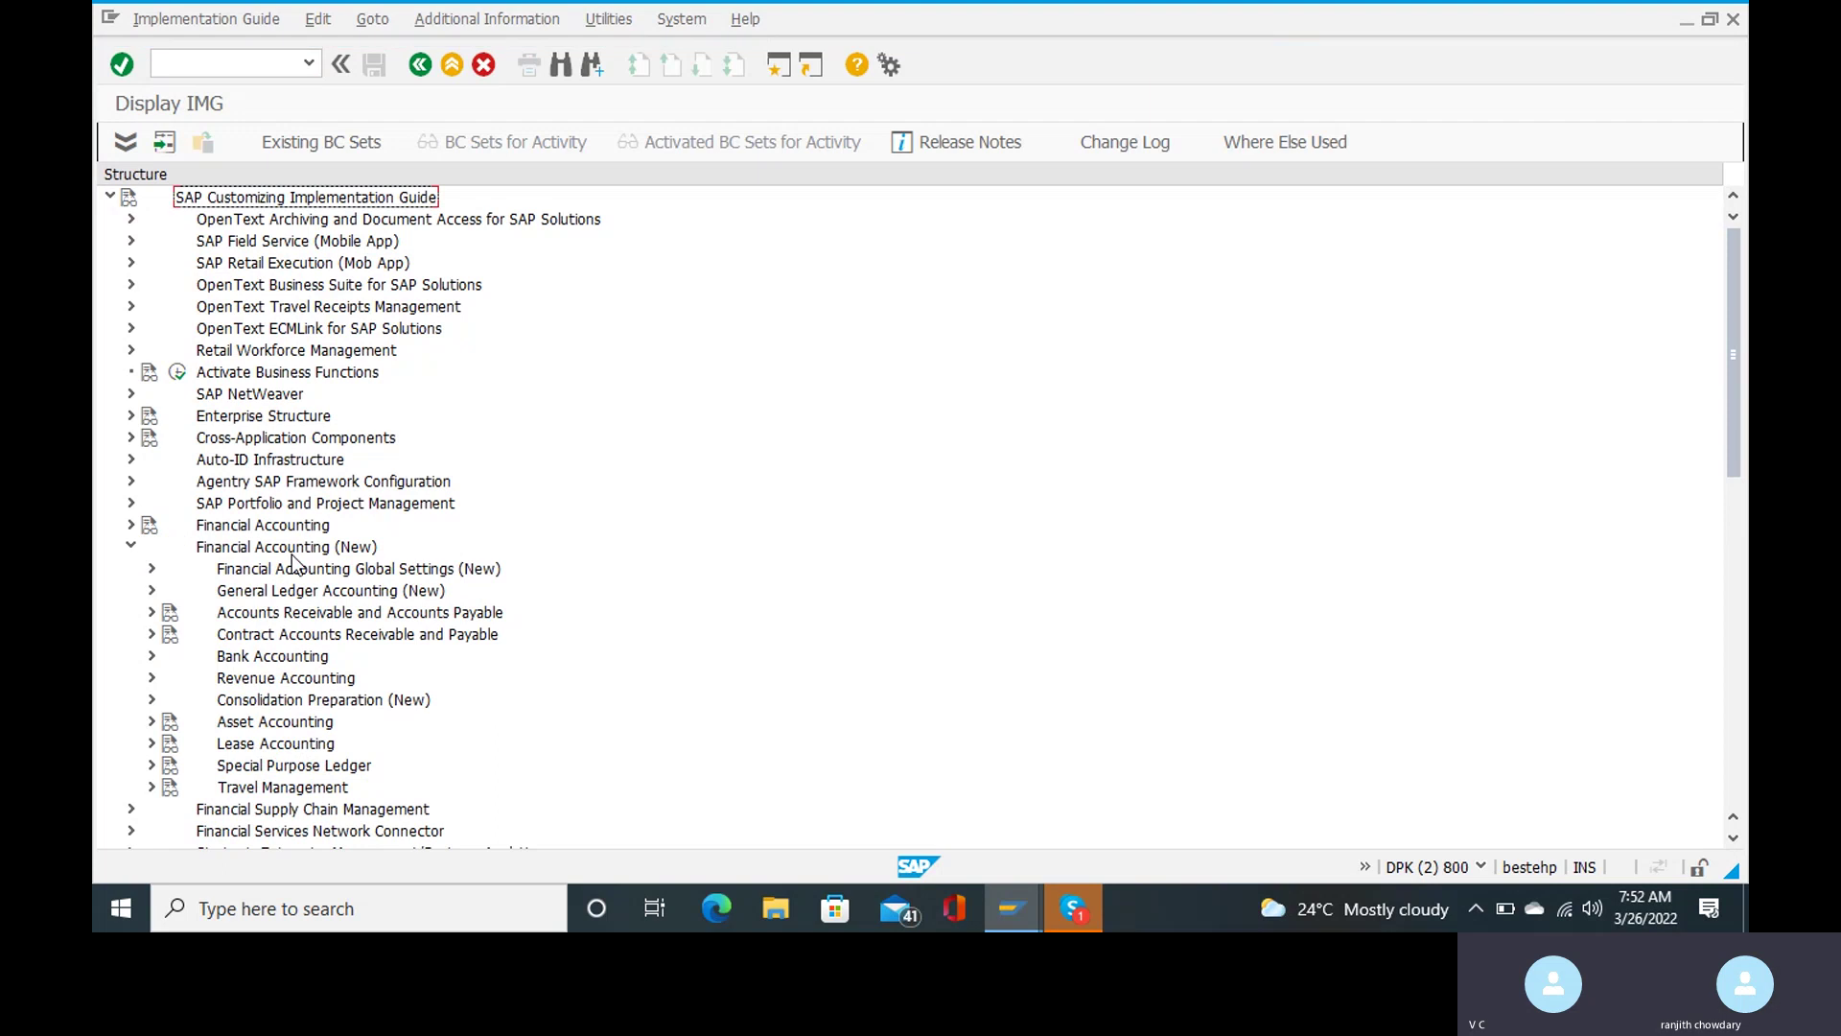
scroll(292, 554, "down", 3)
scroll(291, 554, "up", 1)
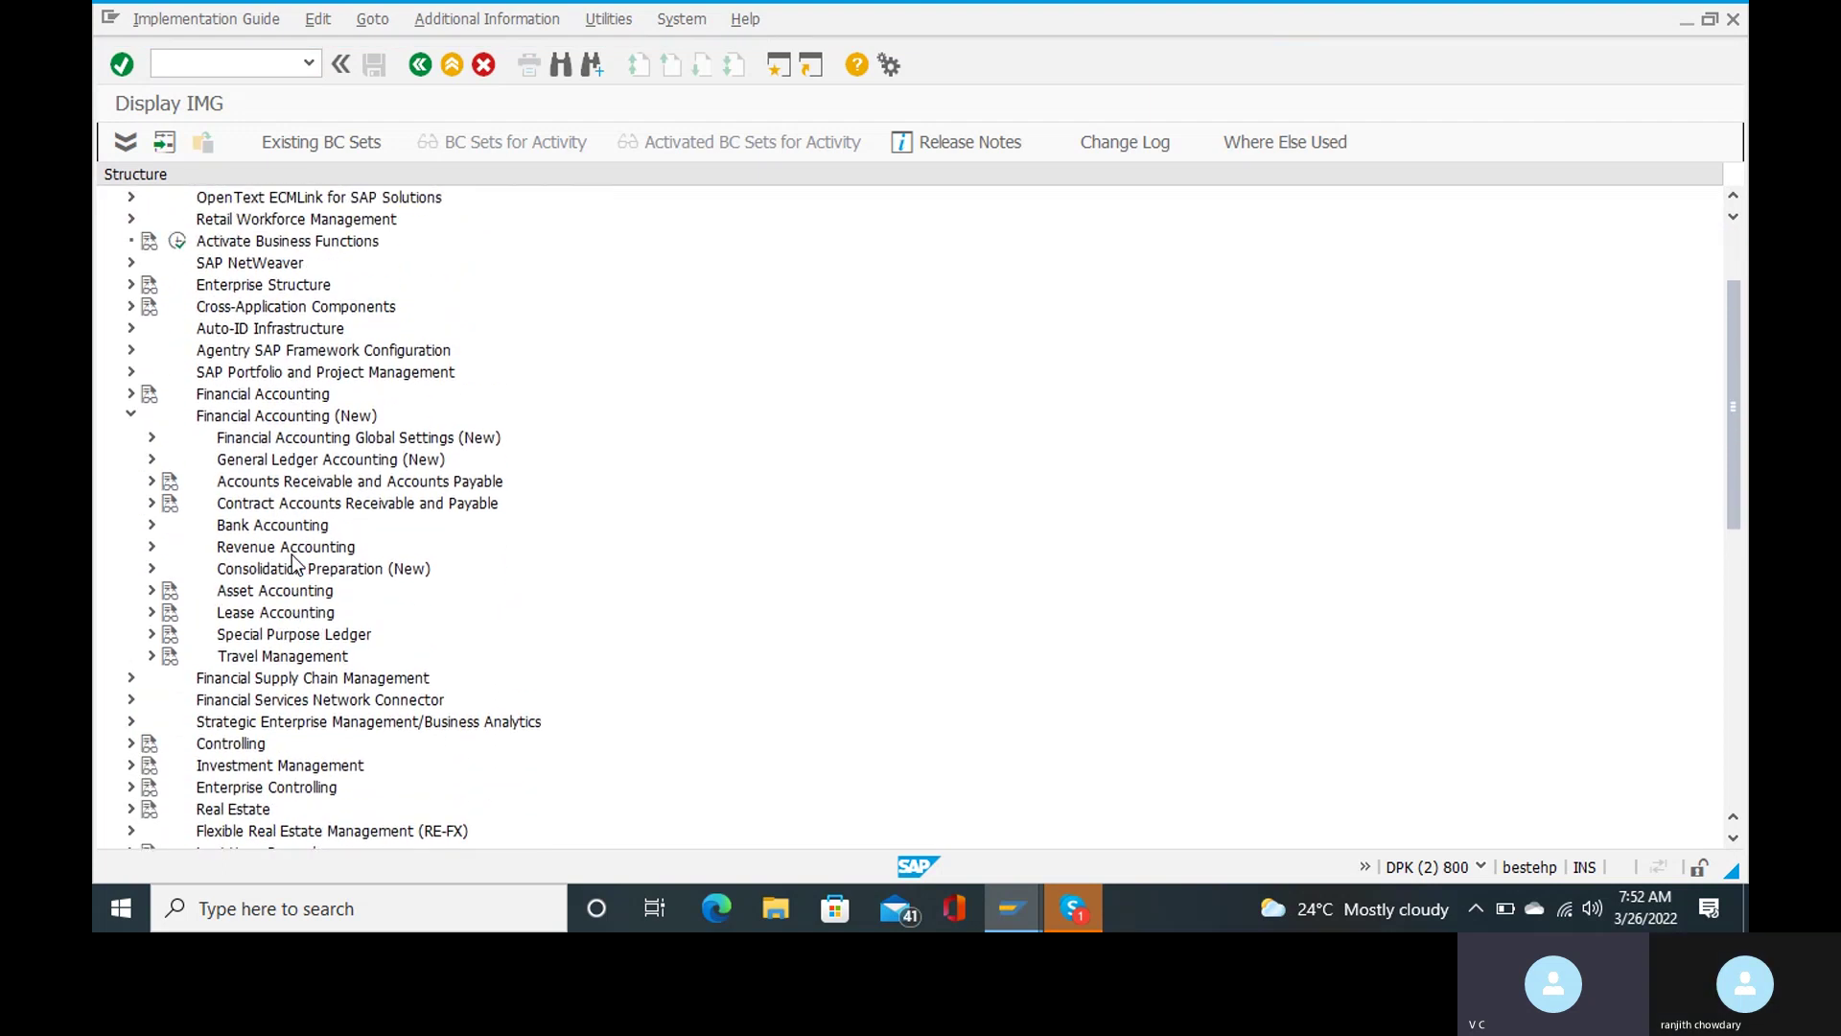
left_click(152, 437)
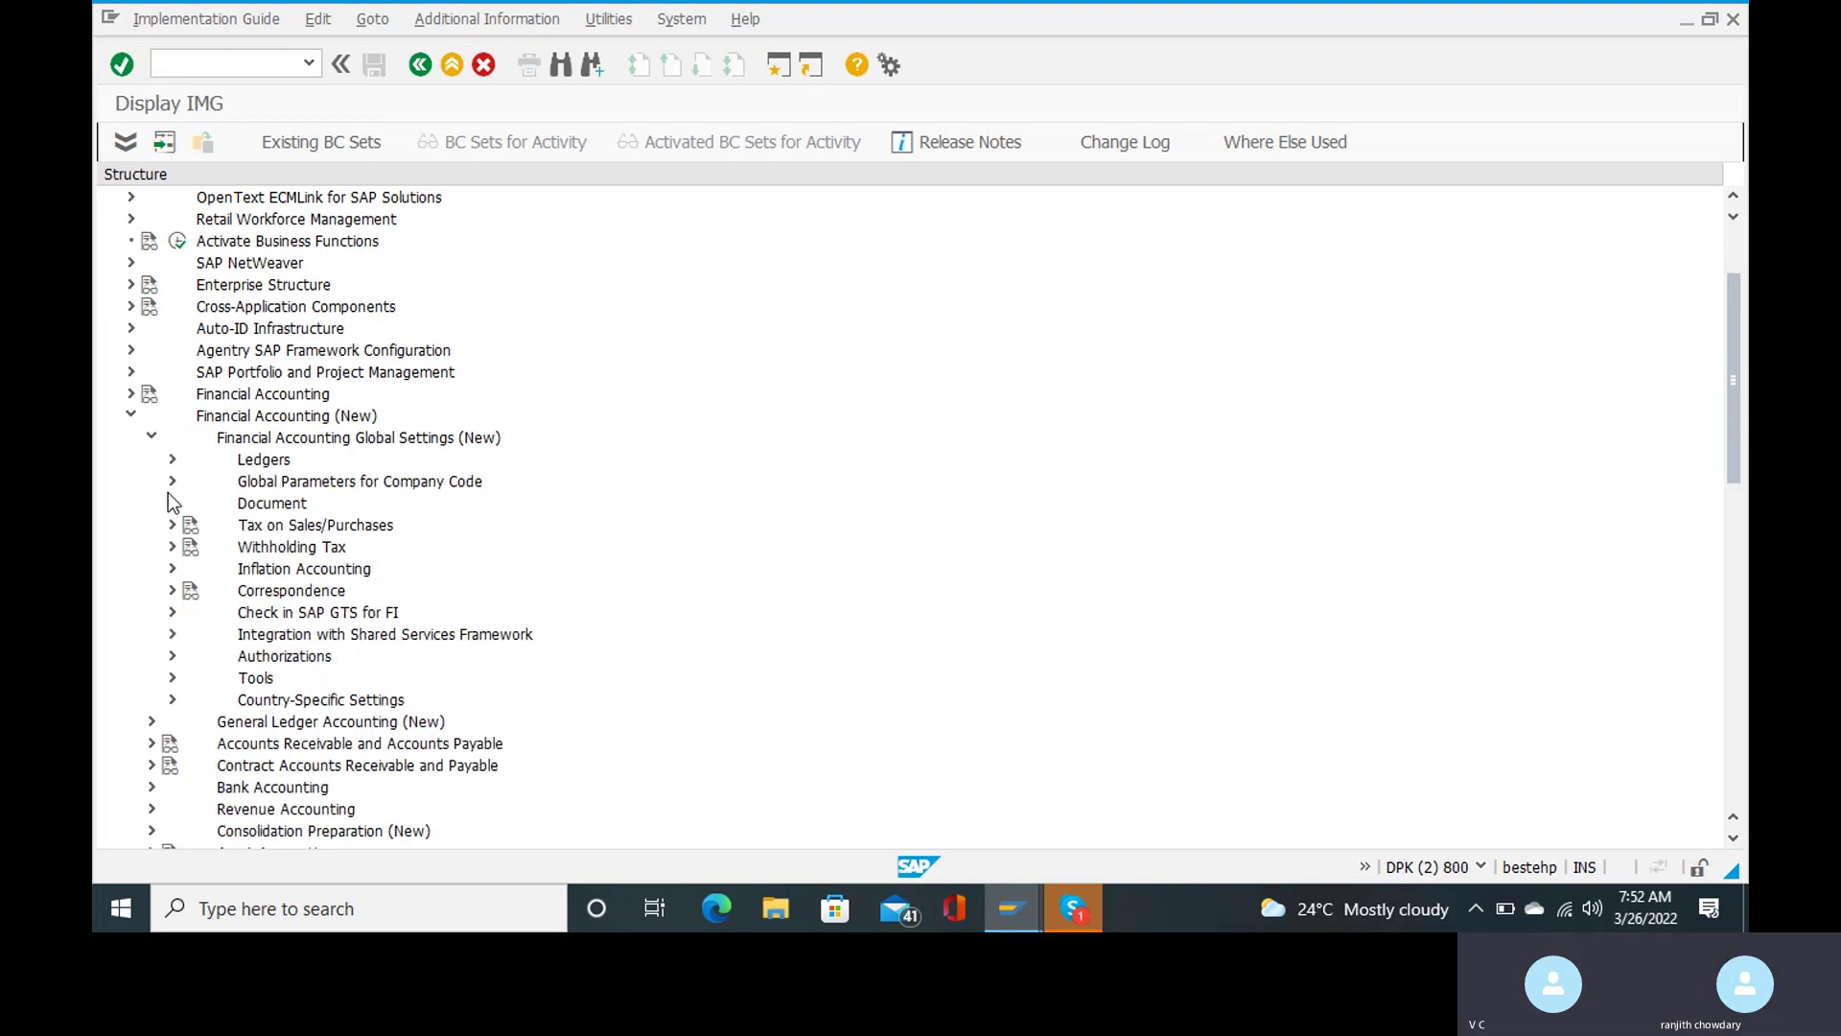
left_click(172, 546)
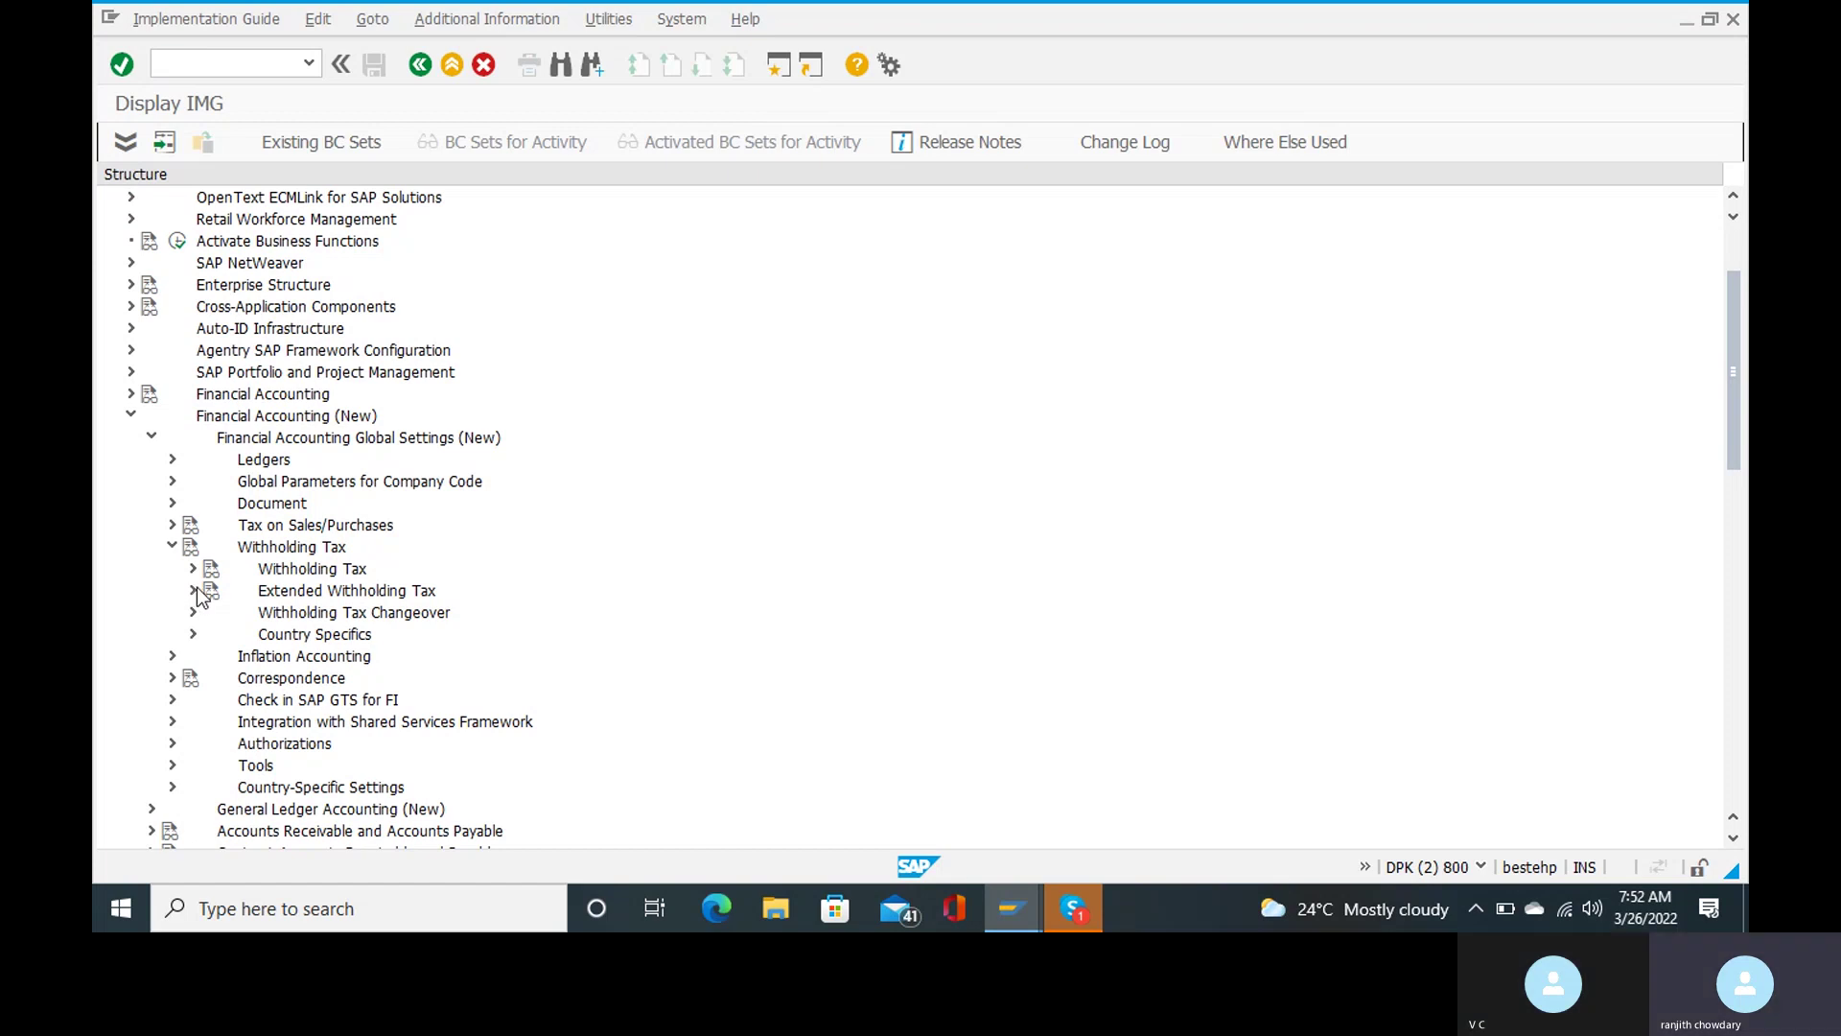
left_click(195, 591)
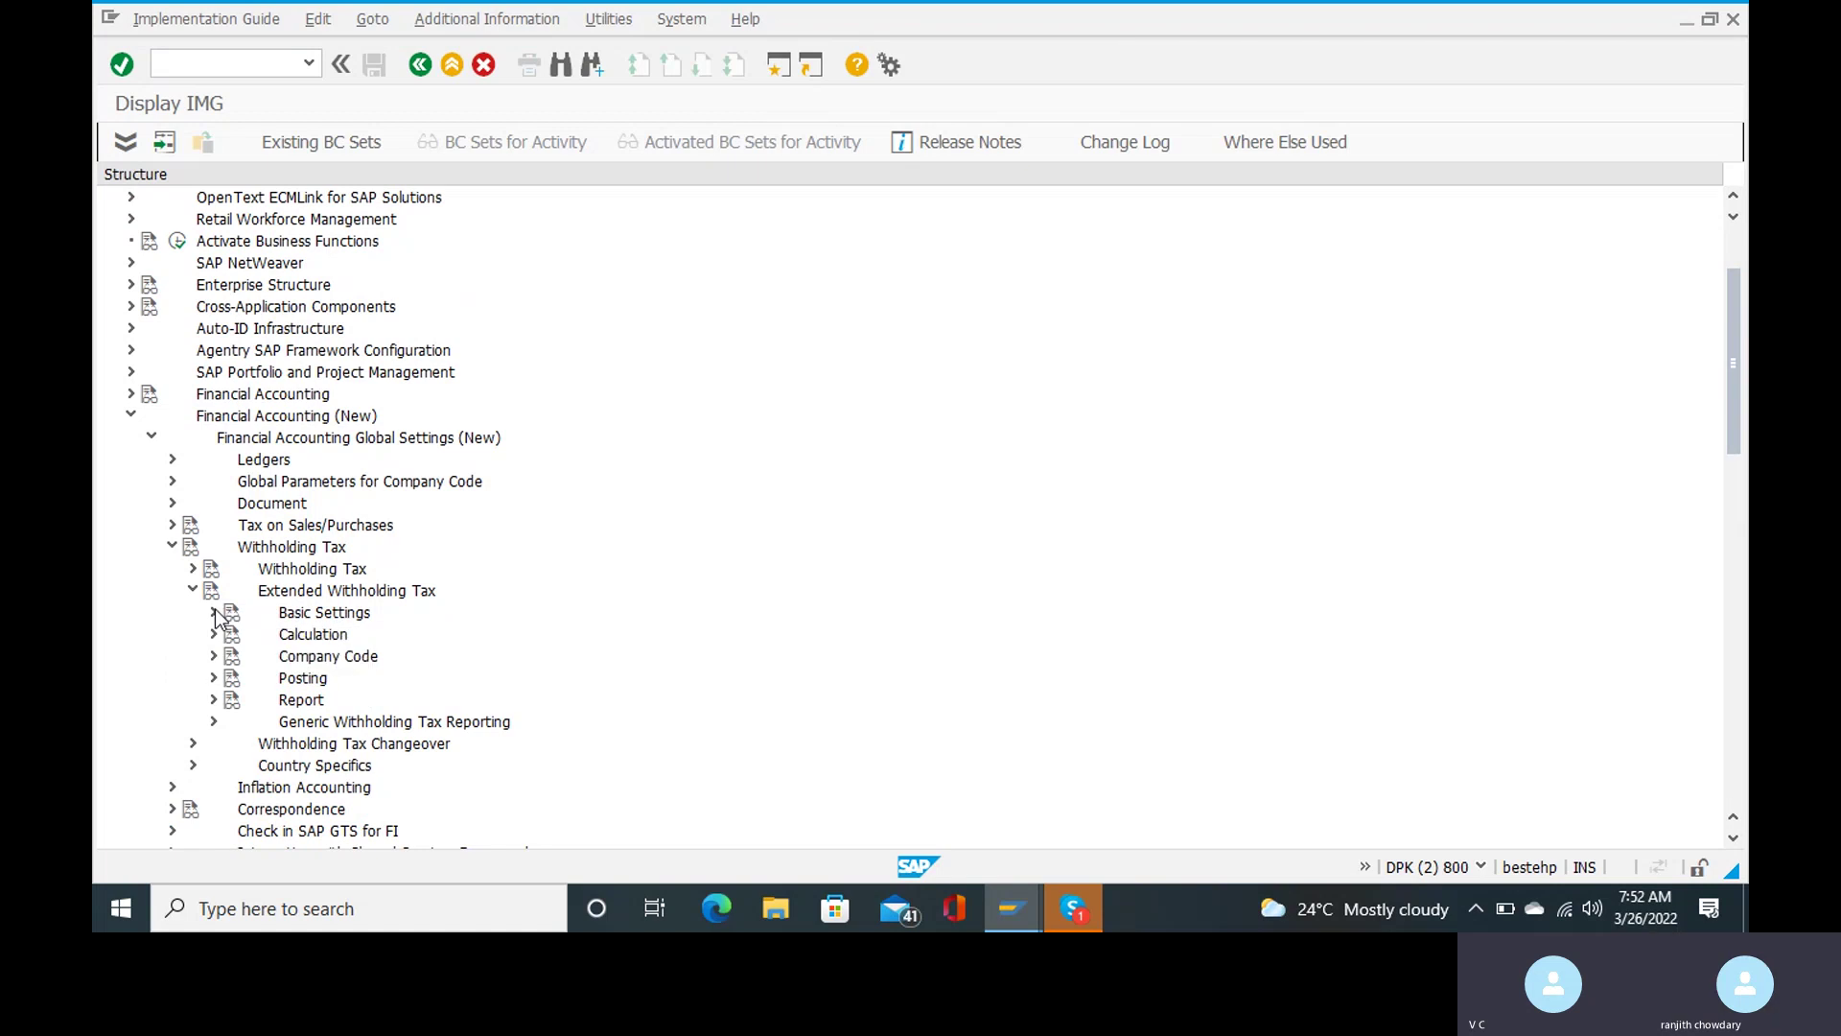
left_click(214, 612)
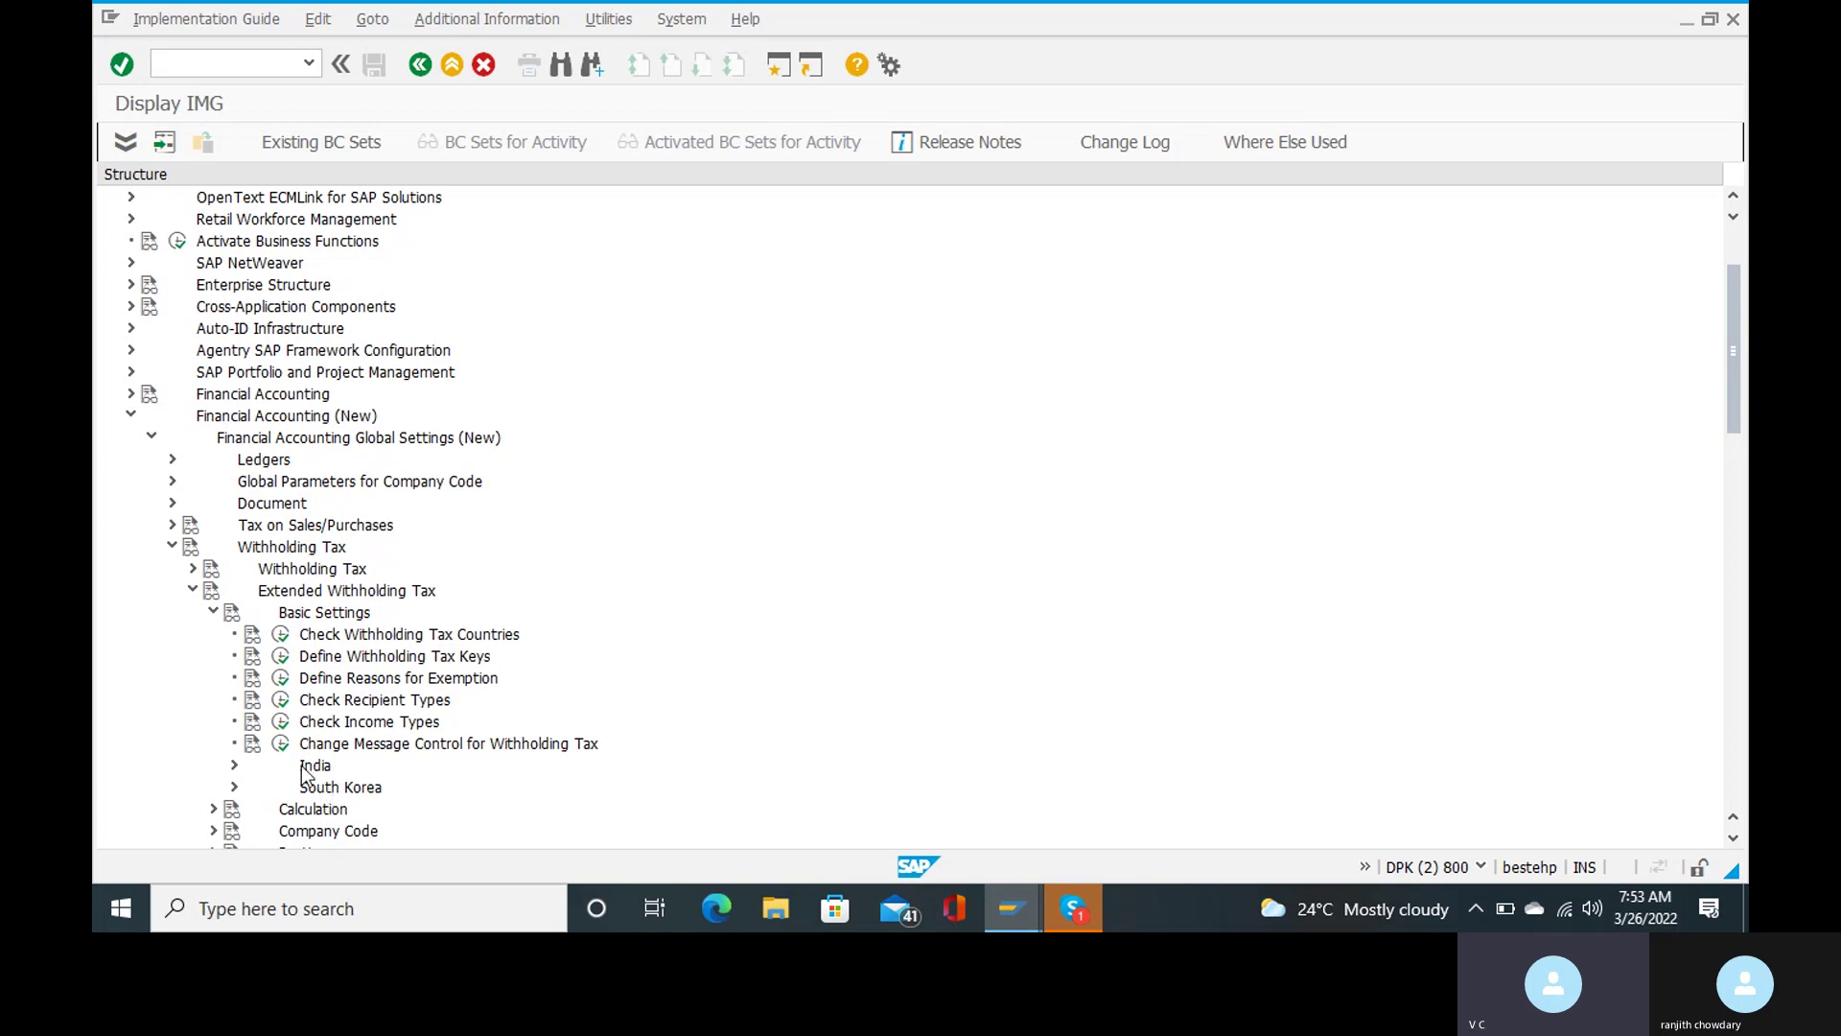
Open Define Section Codes under South Korea for company code RC15 and start new entries
left_click(235, 788)
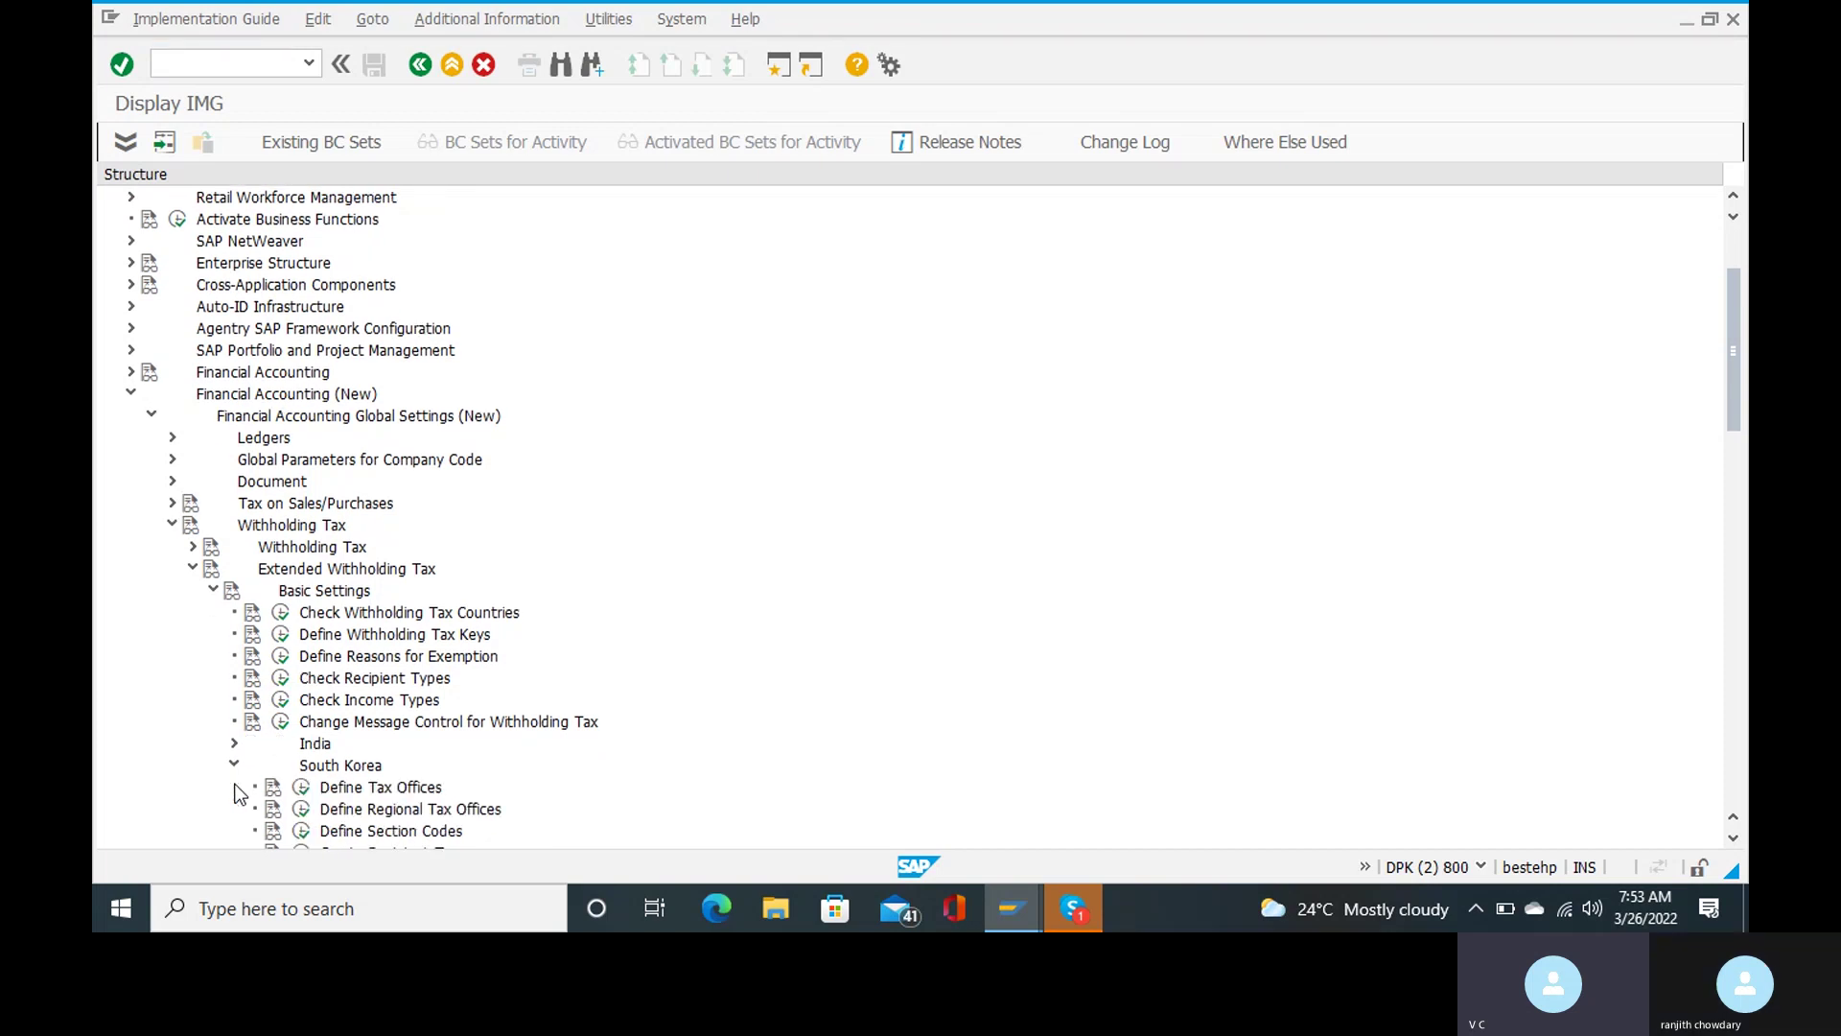
scroll(578, 776, "down", 2)
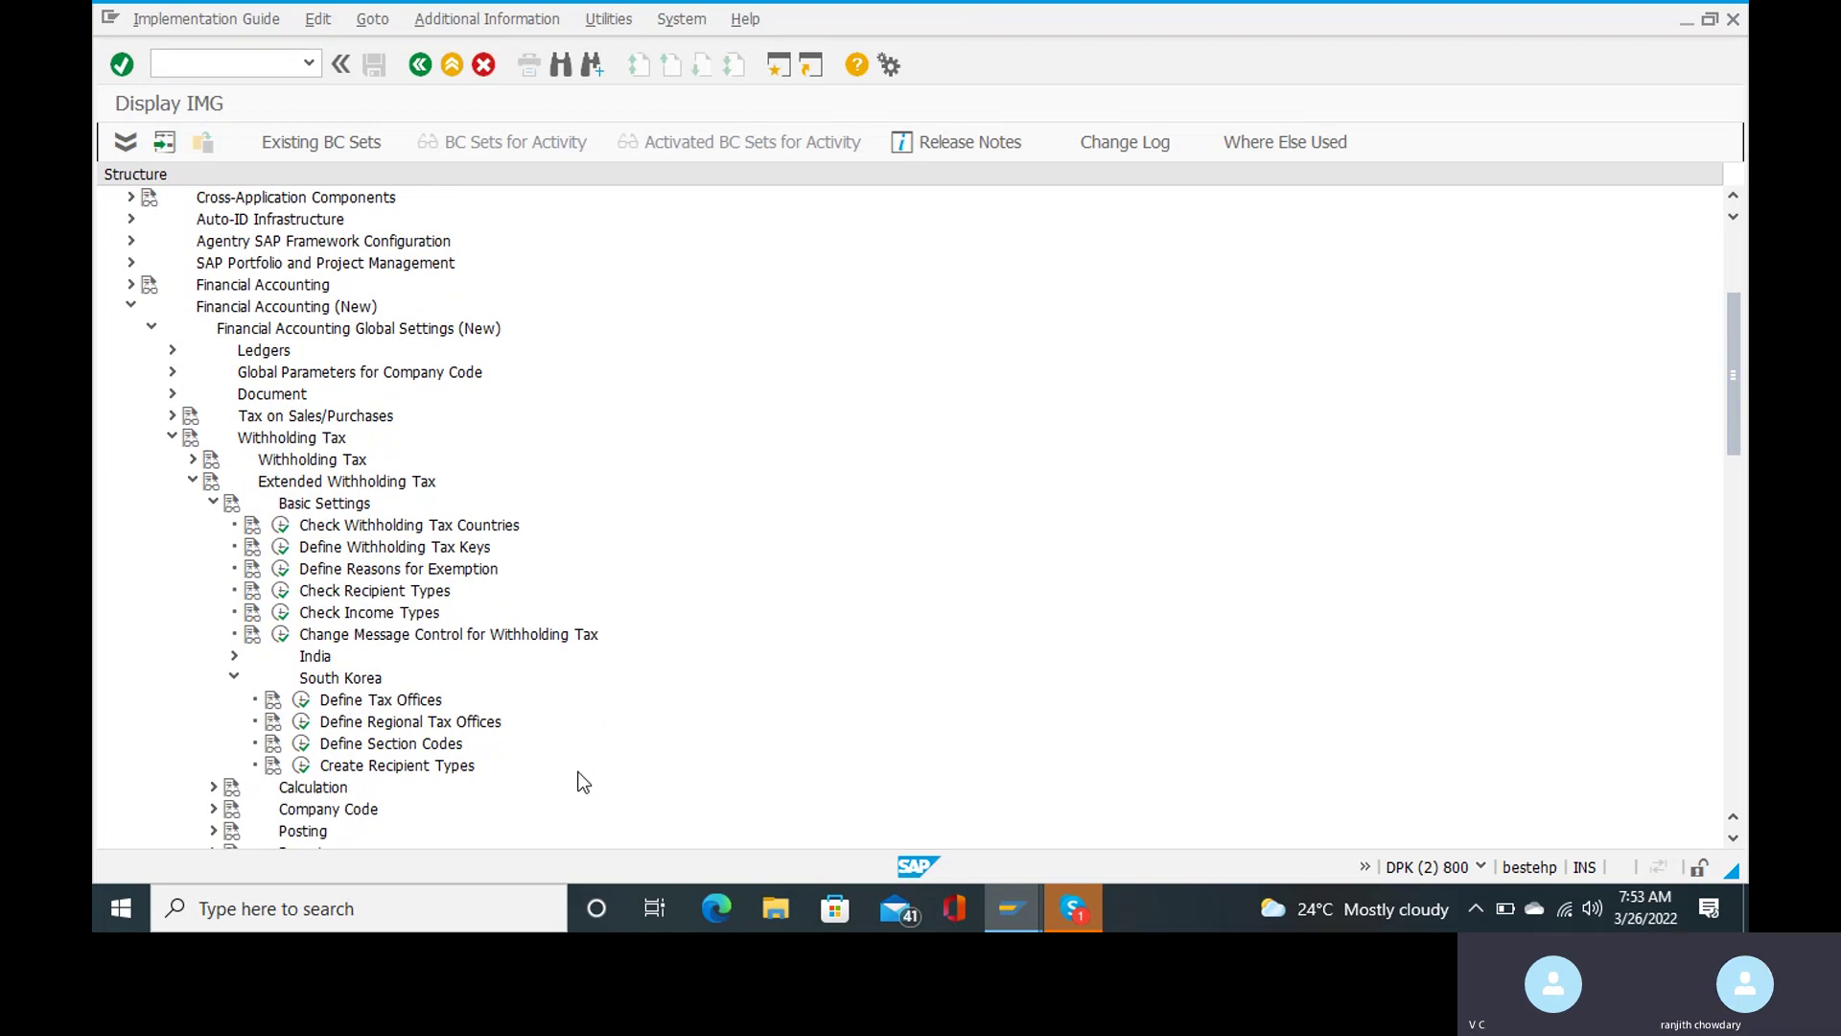
left_click(301, 744)
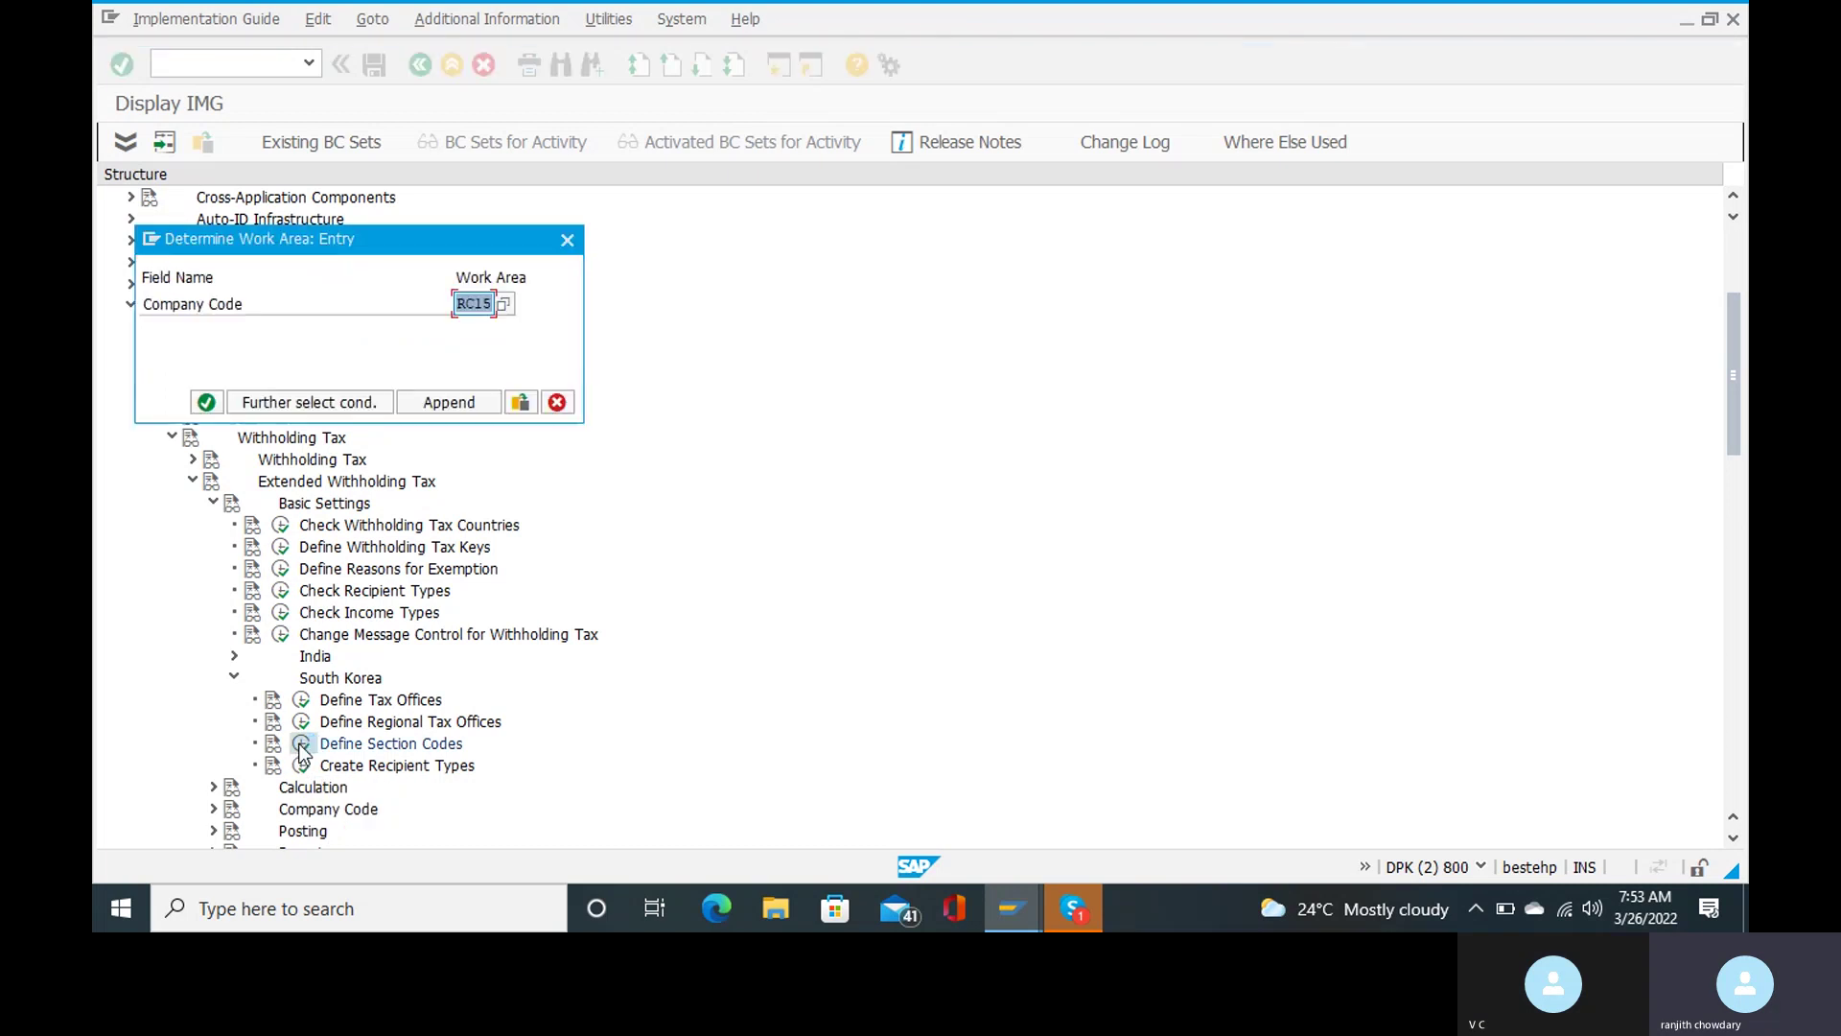
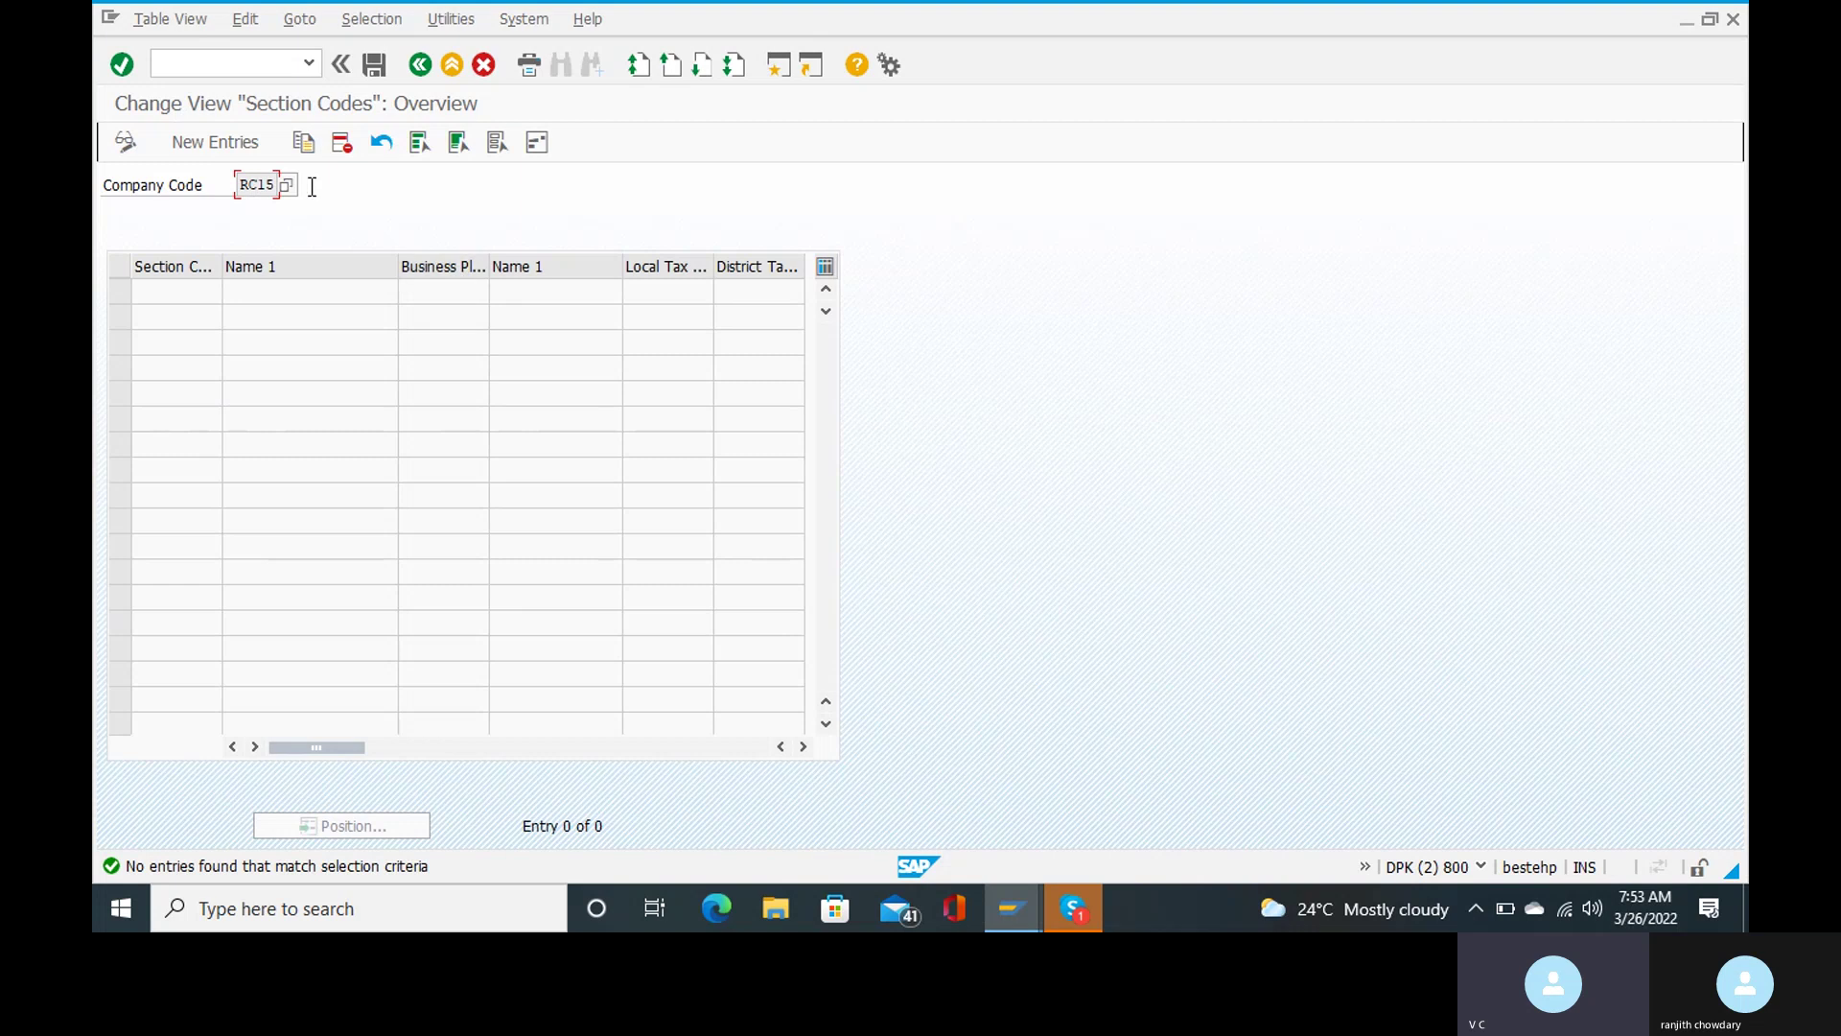
left_click(216, 142)
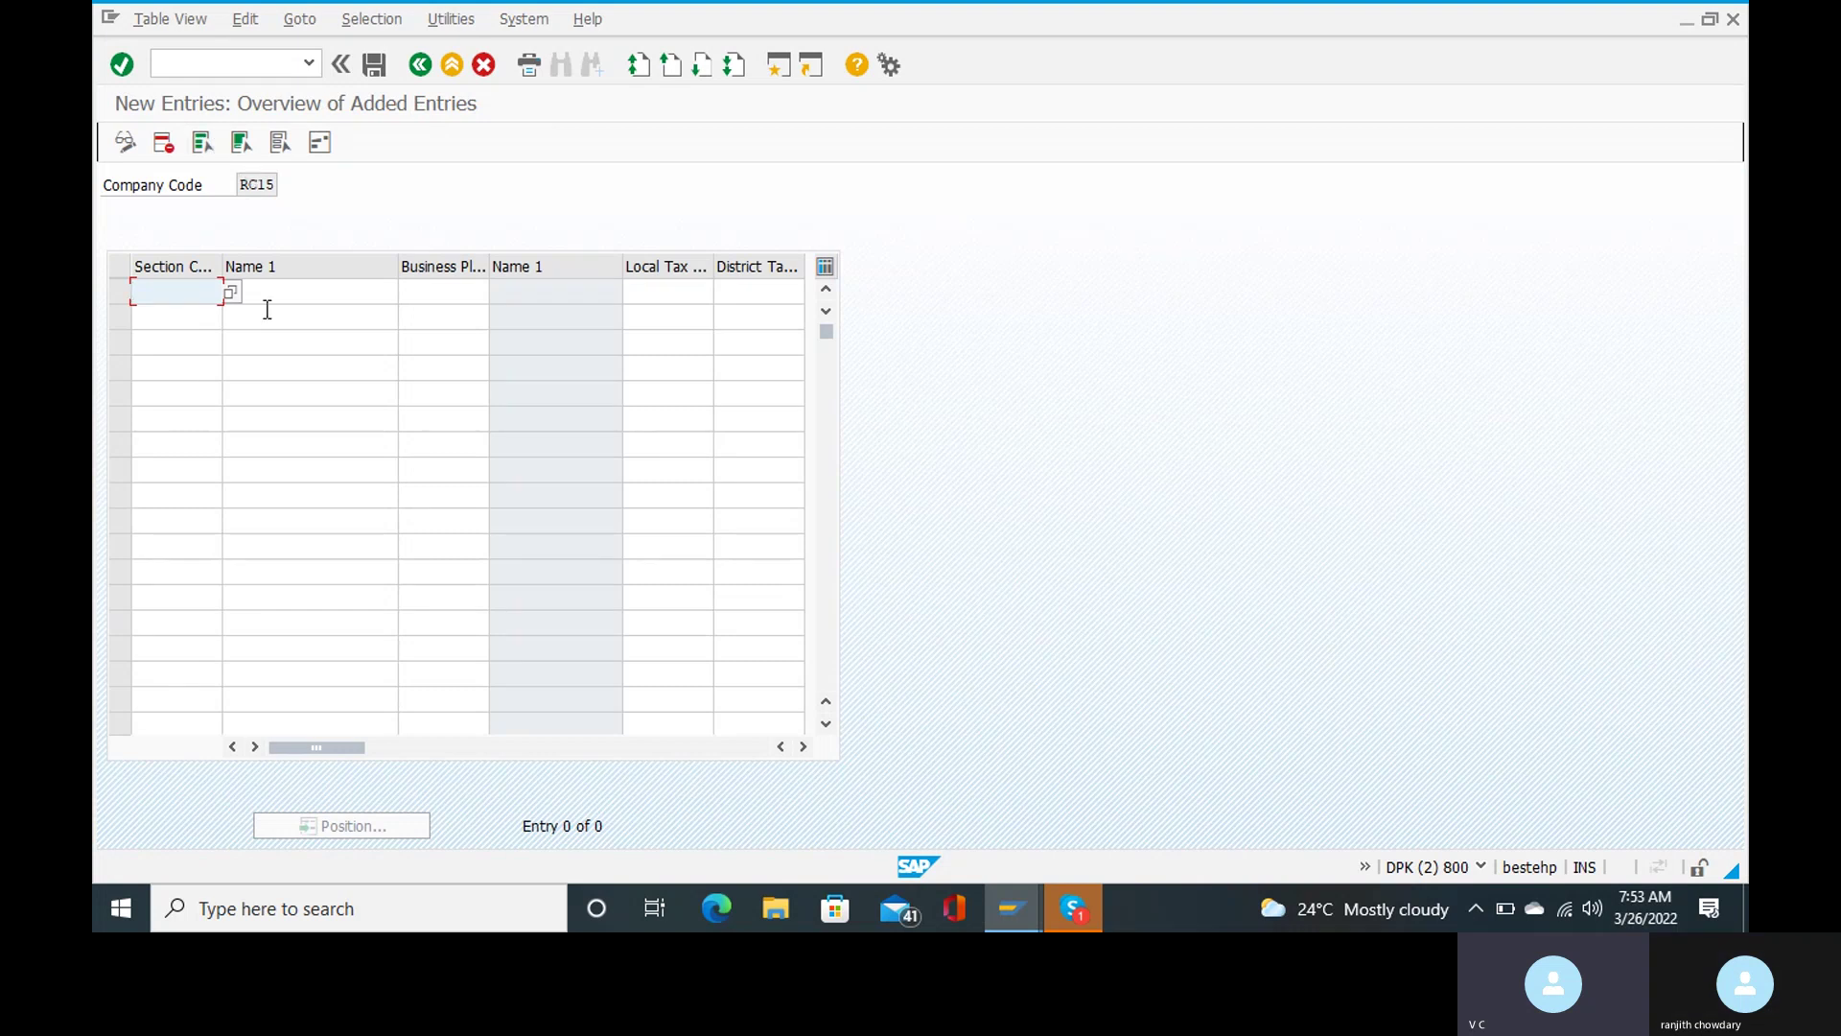
Look through the existing section codes in the value list for the new entry's section code
type("sc")
key("BackSpace")
key("BackSpace")
left_click(232, 291)
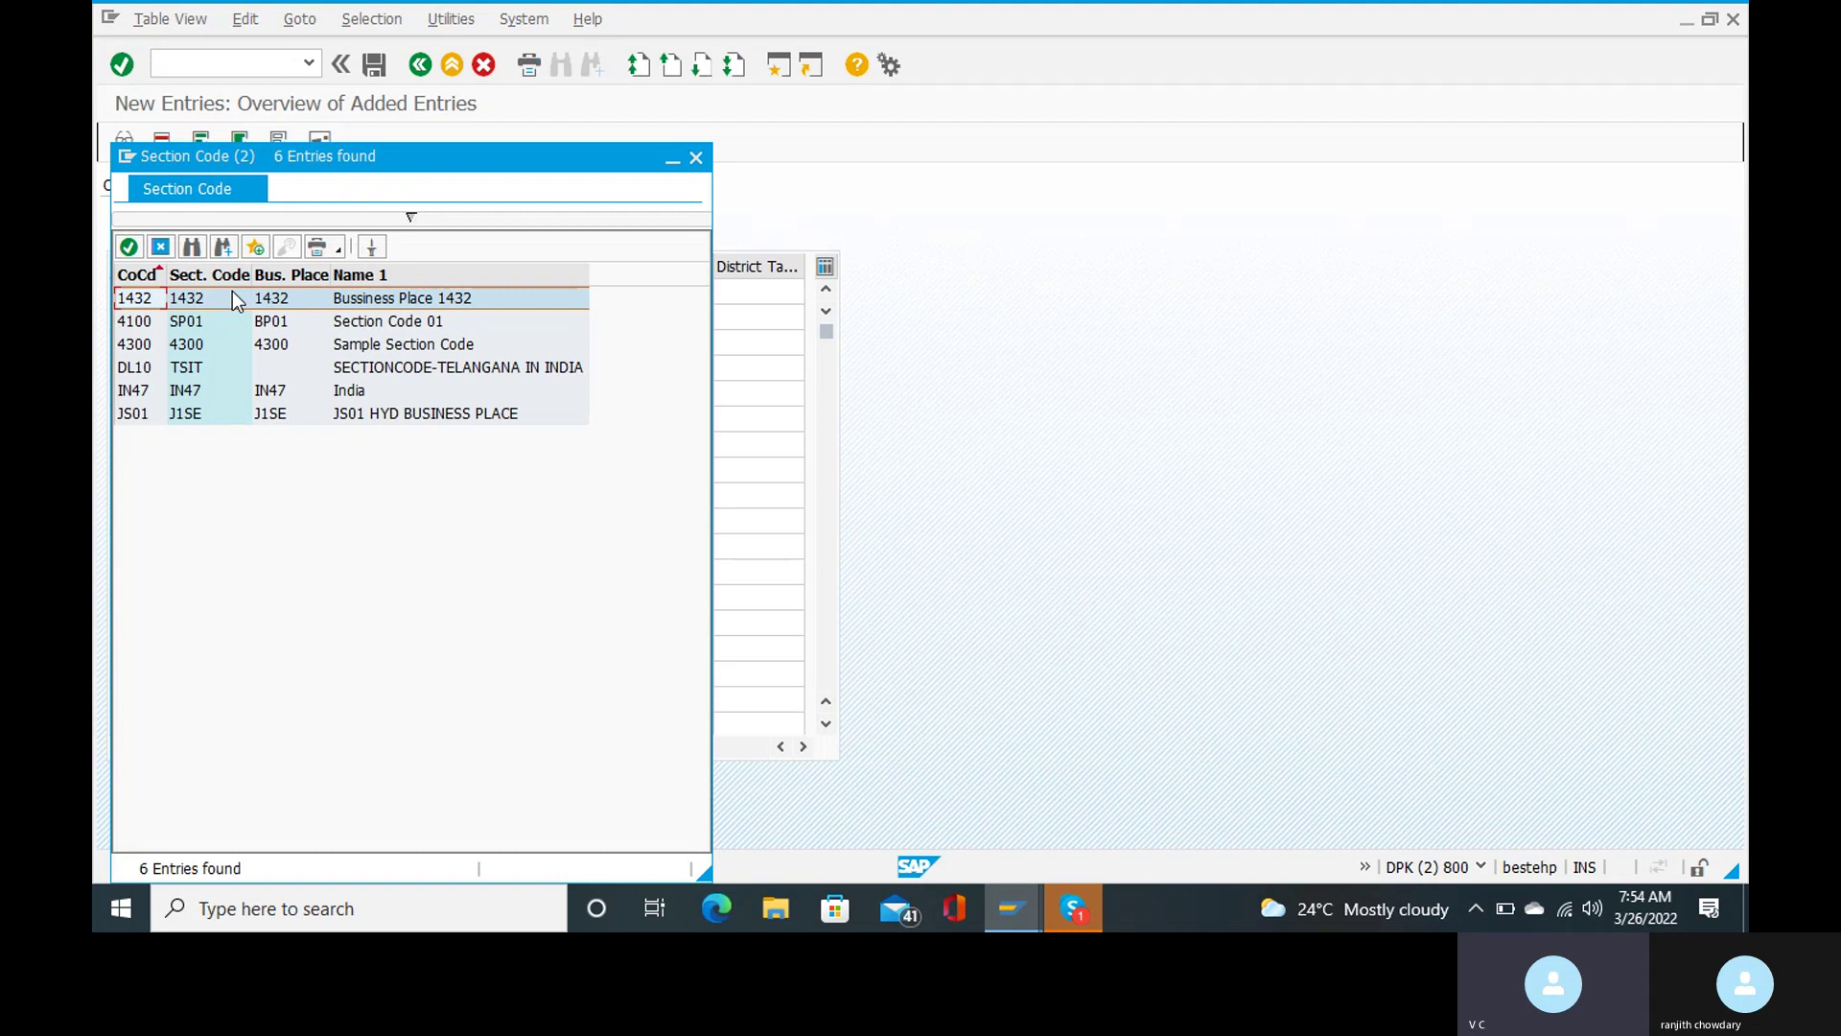
left_click(696, 158)
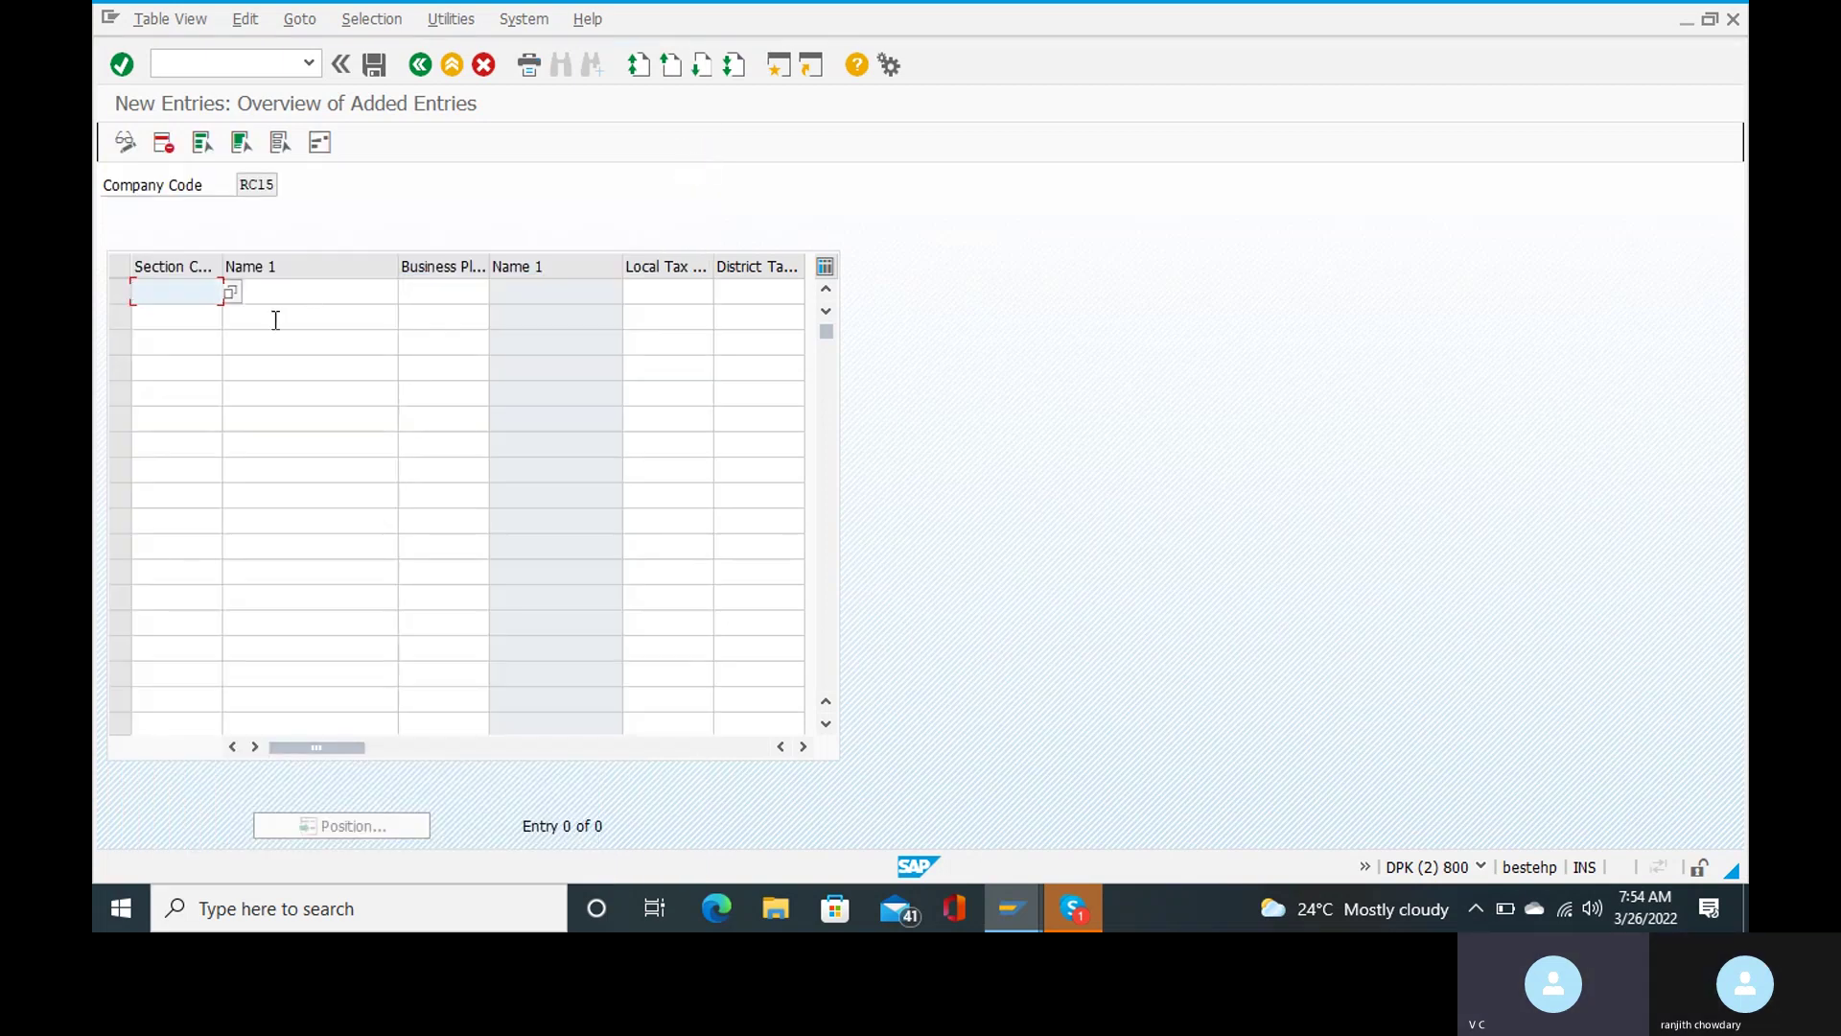
Enter section code SC with the person's name, leave its business place empty and save the entry
type("sc")
left_click(289, 294)
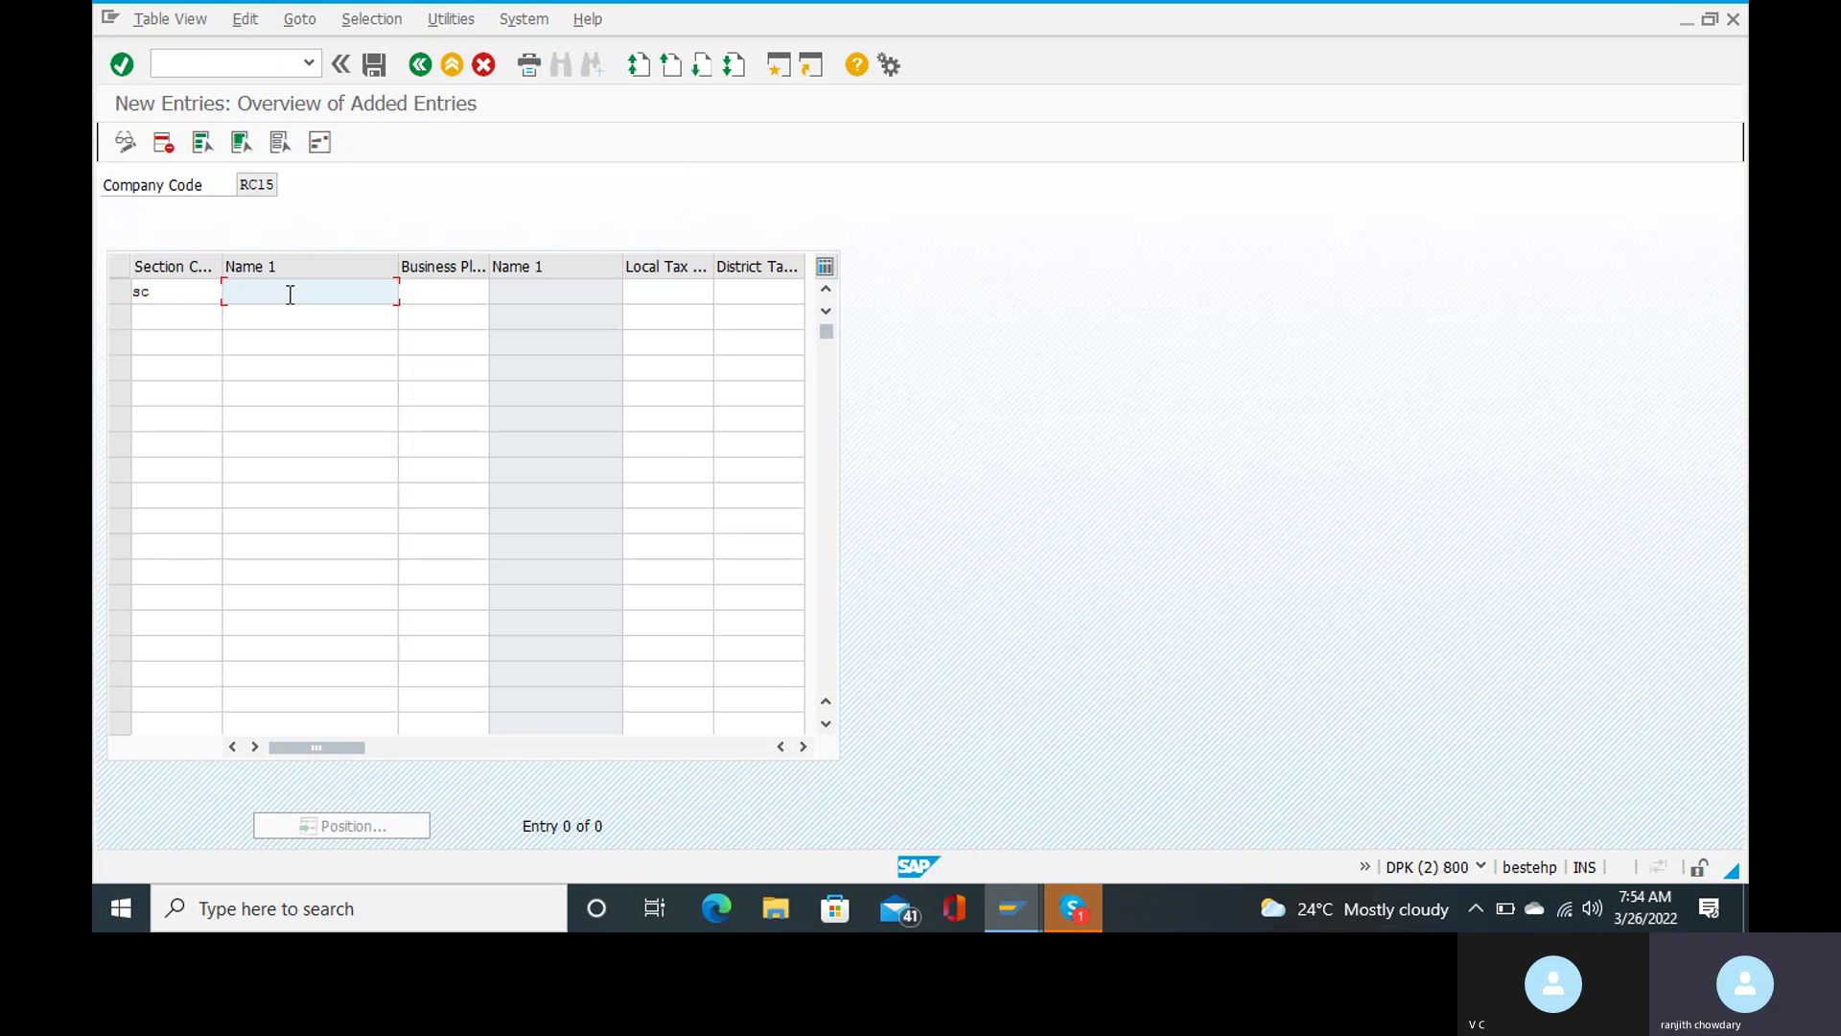
type("ranjith")
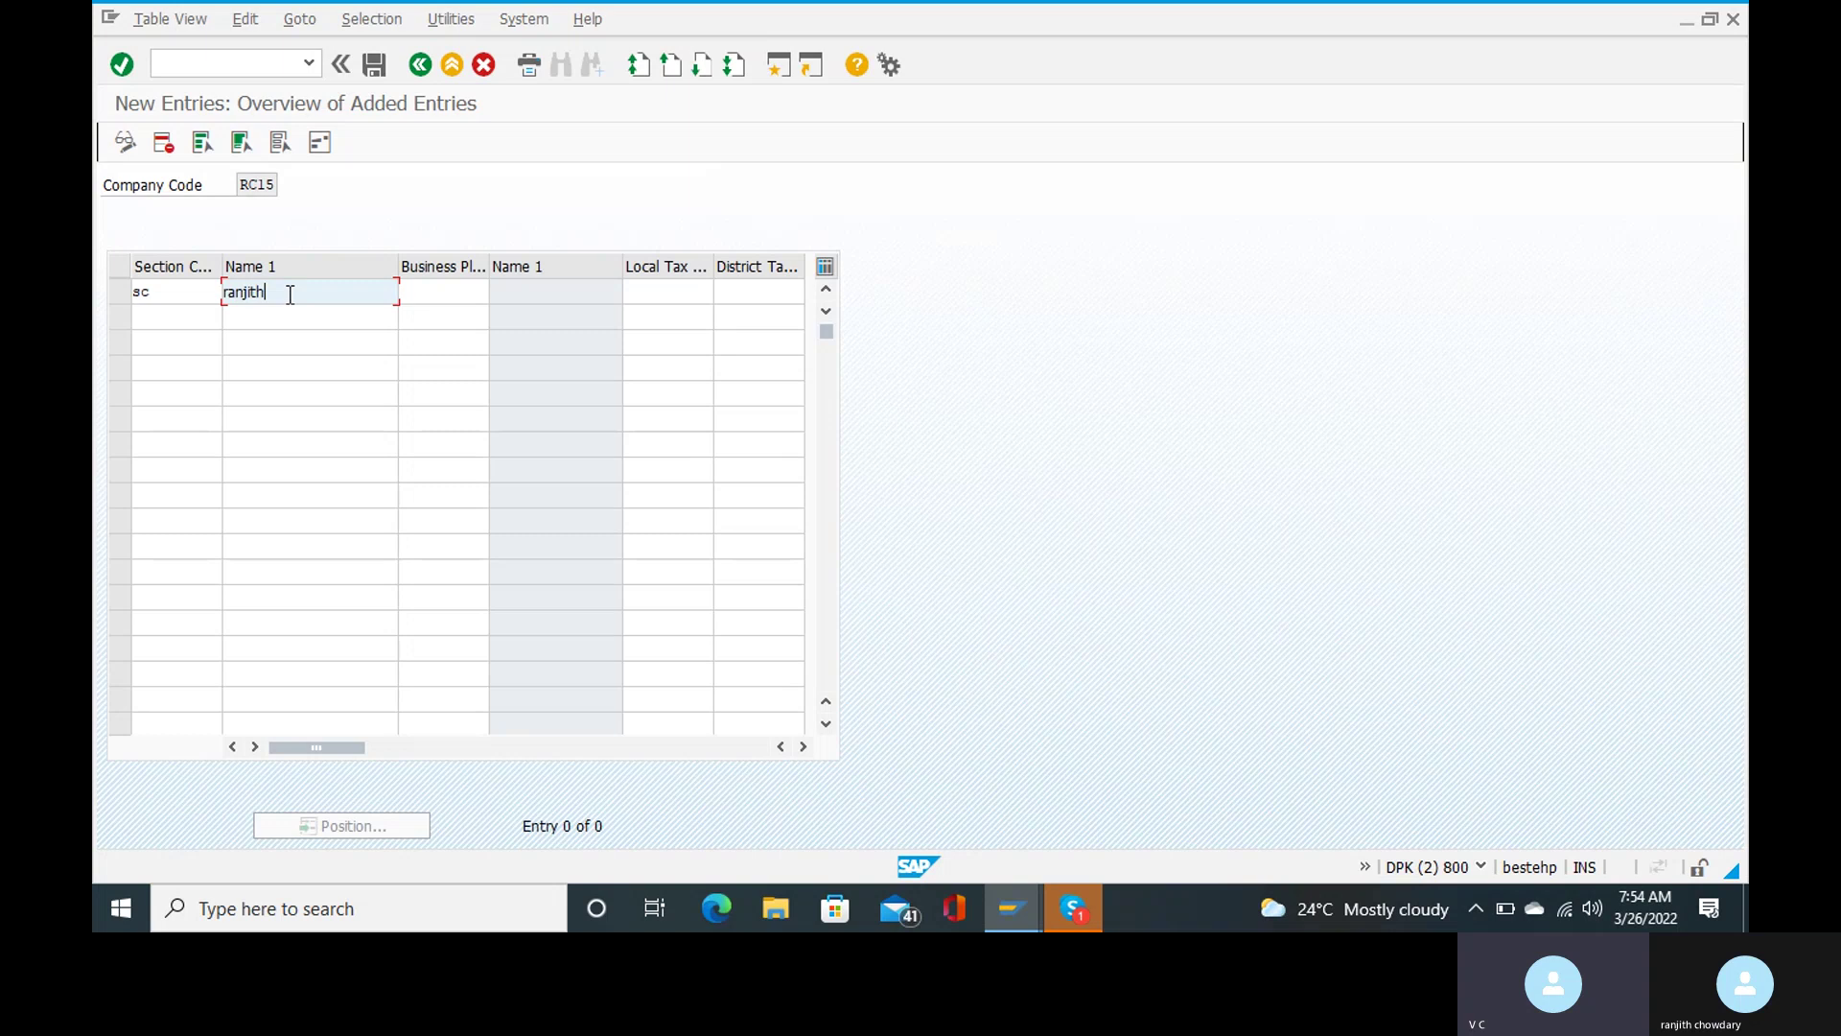
left_click(433, 292)
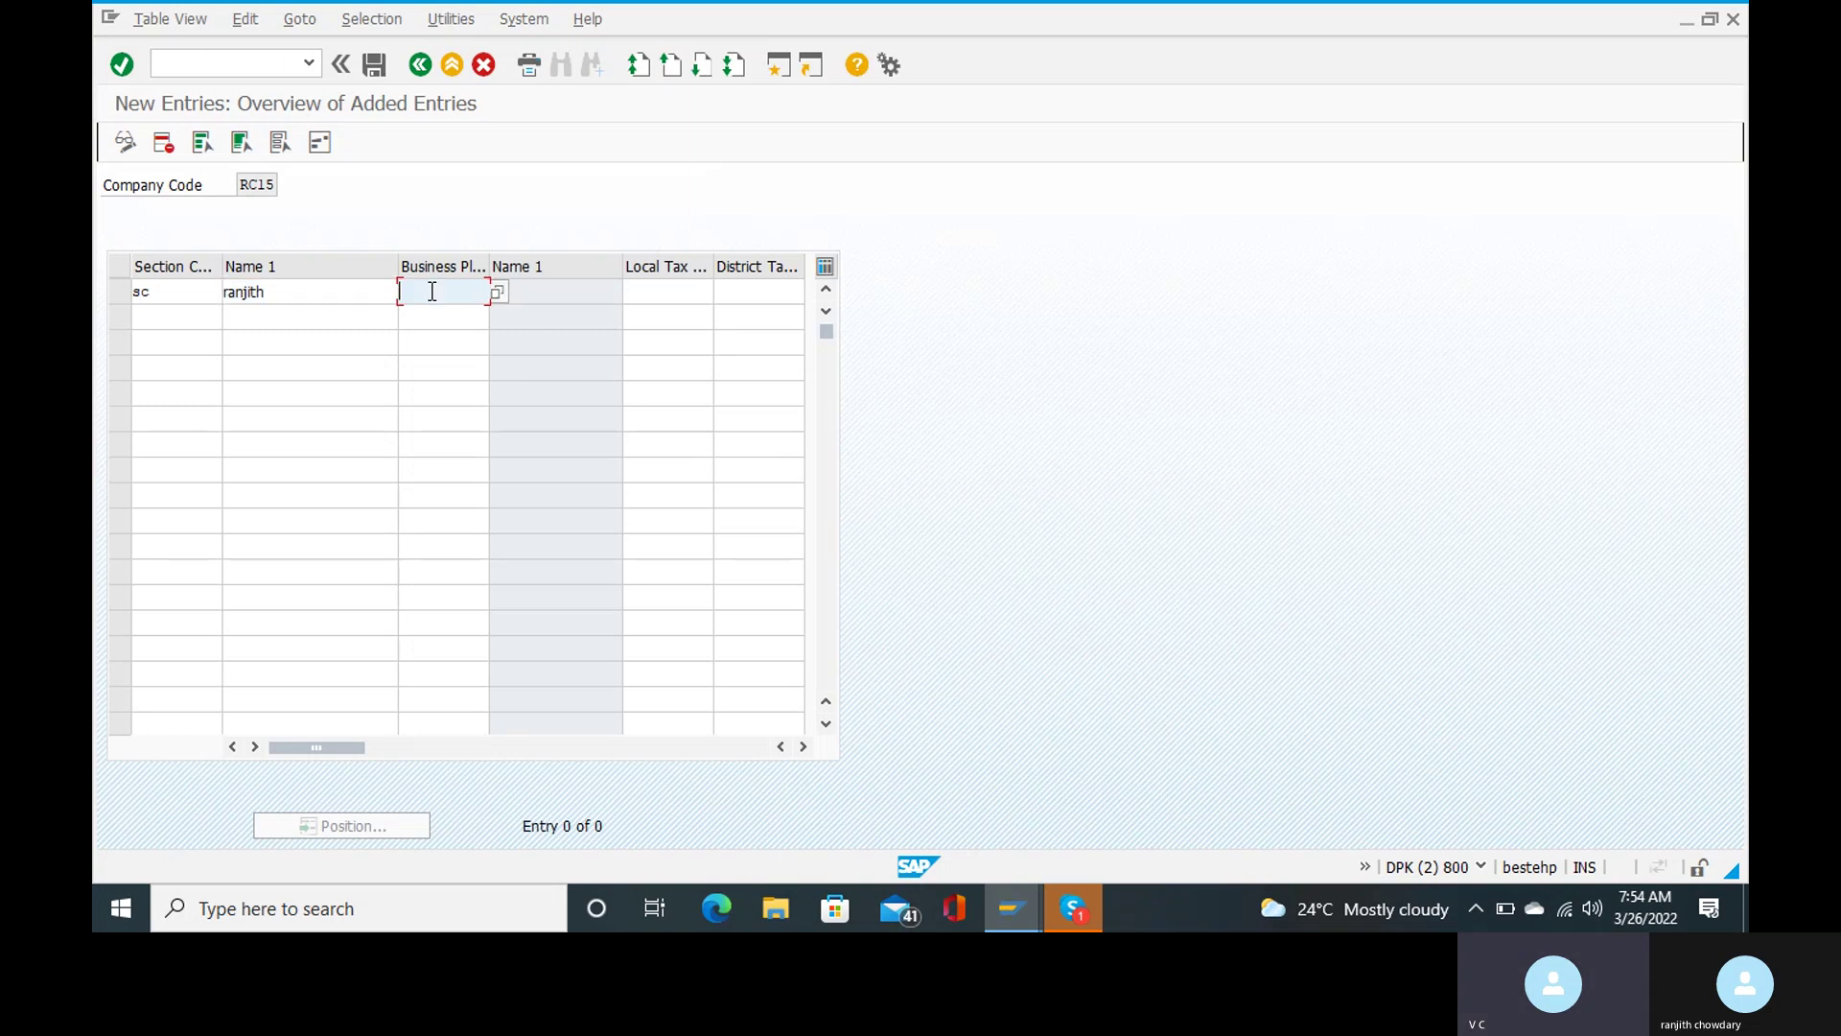
left_click(499, 292)
key("Tab")
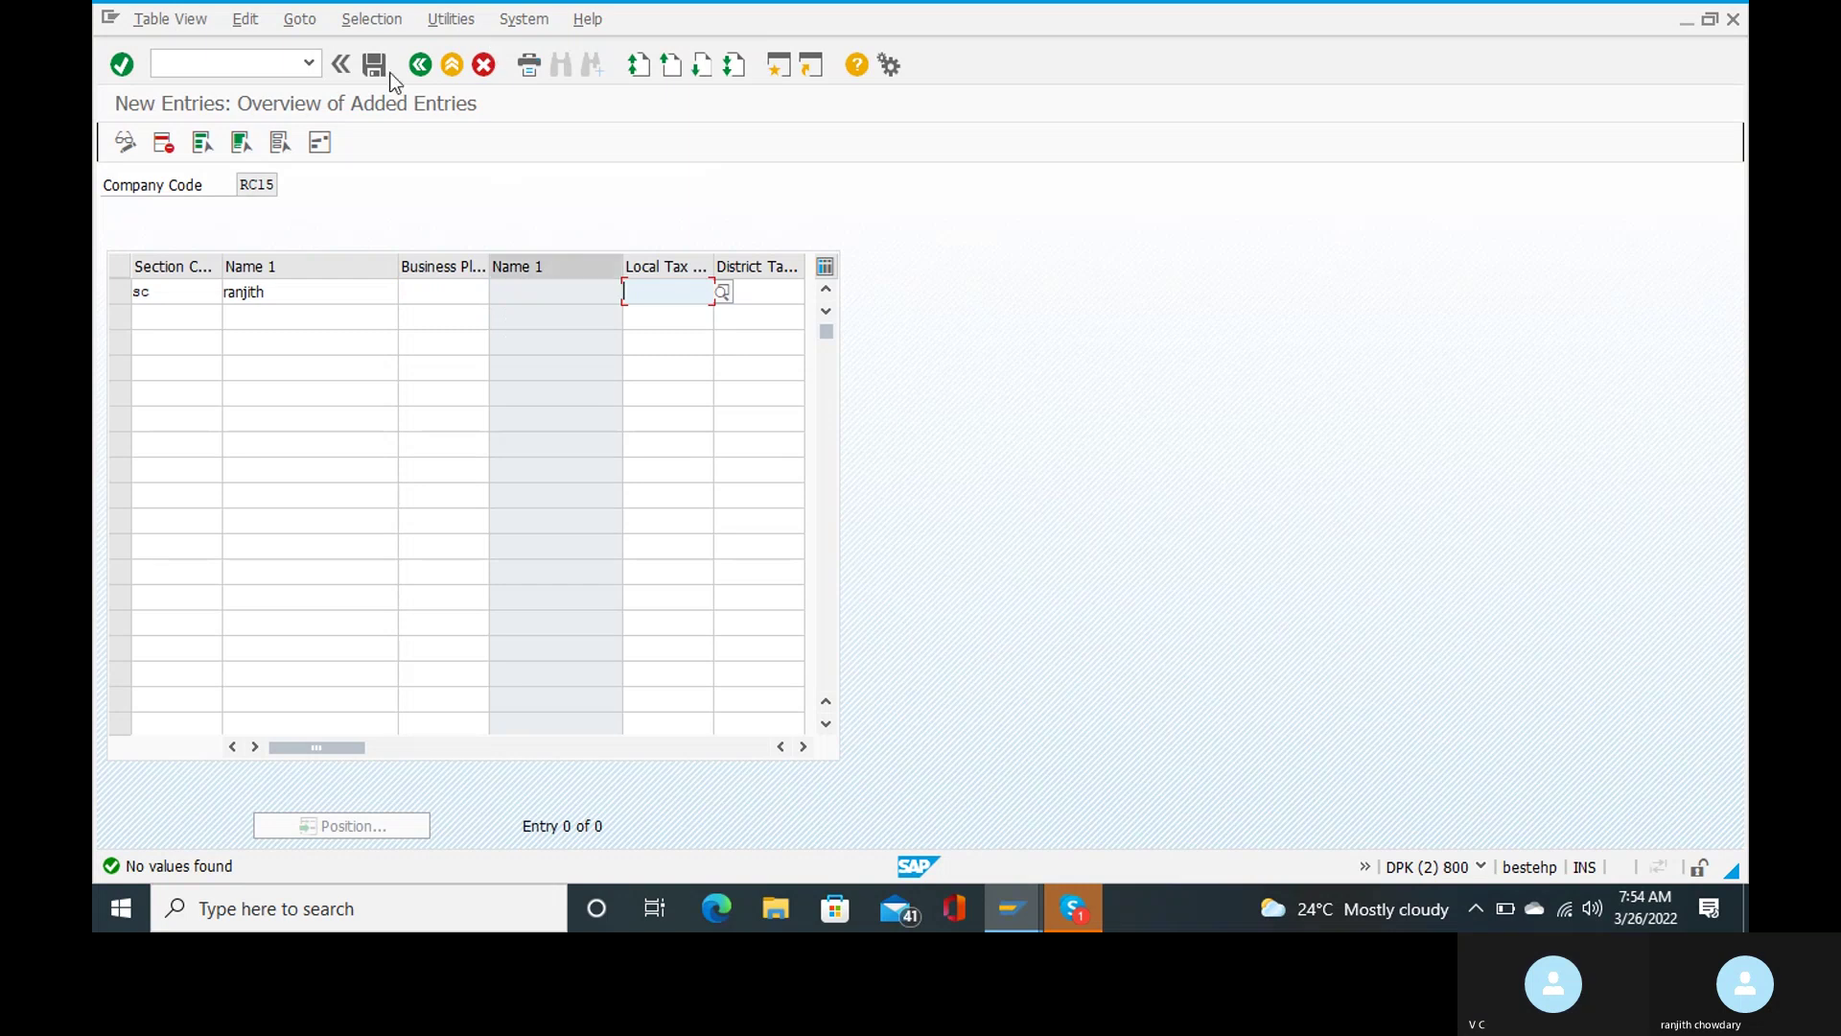
left_click(376, 71)
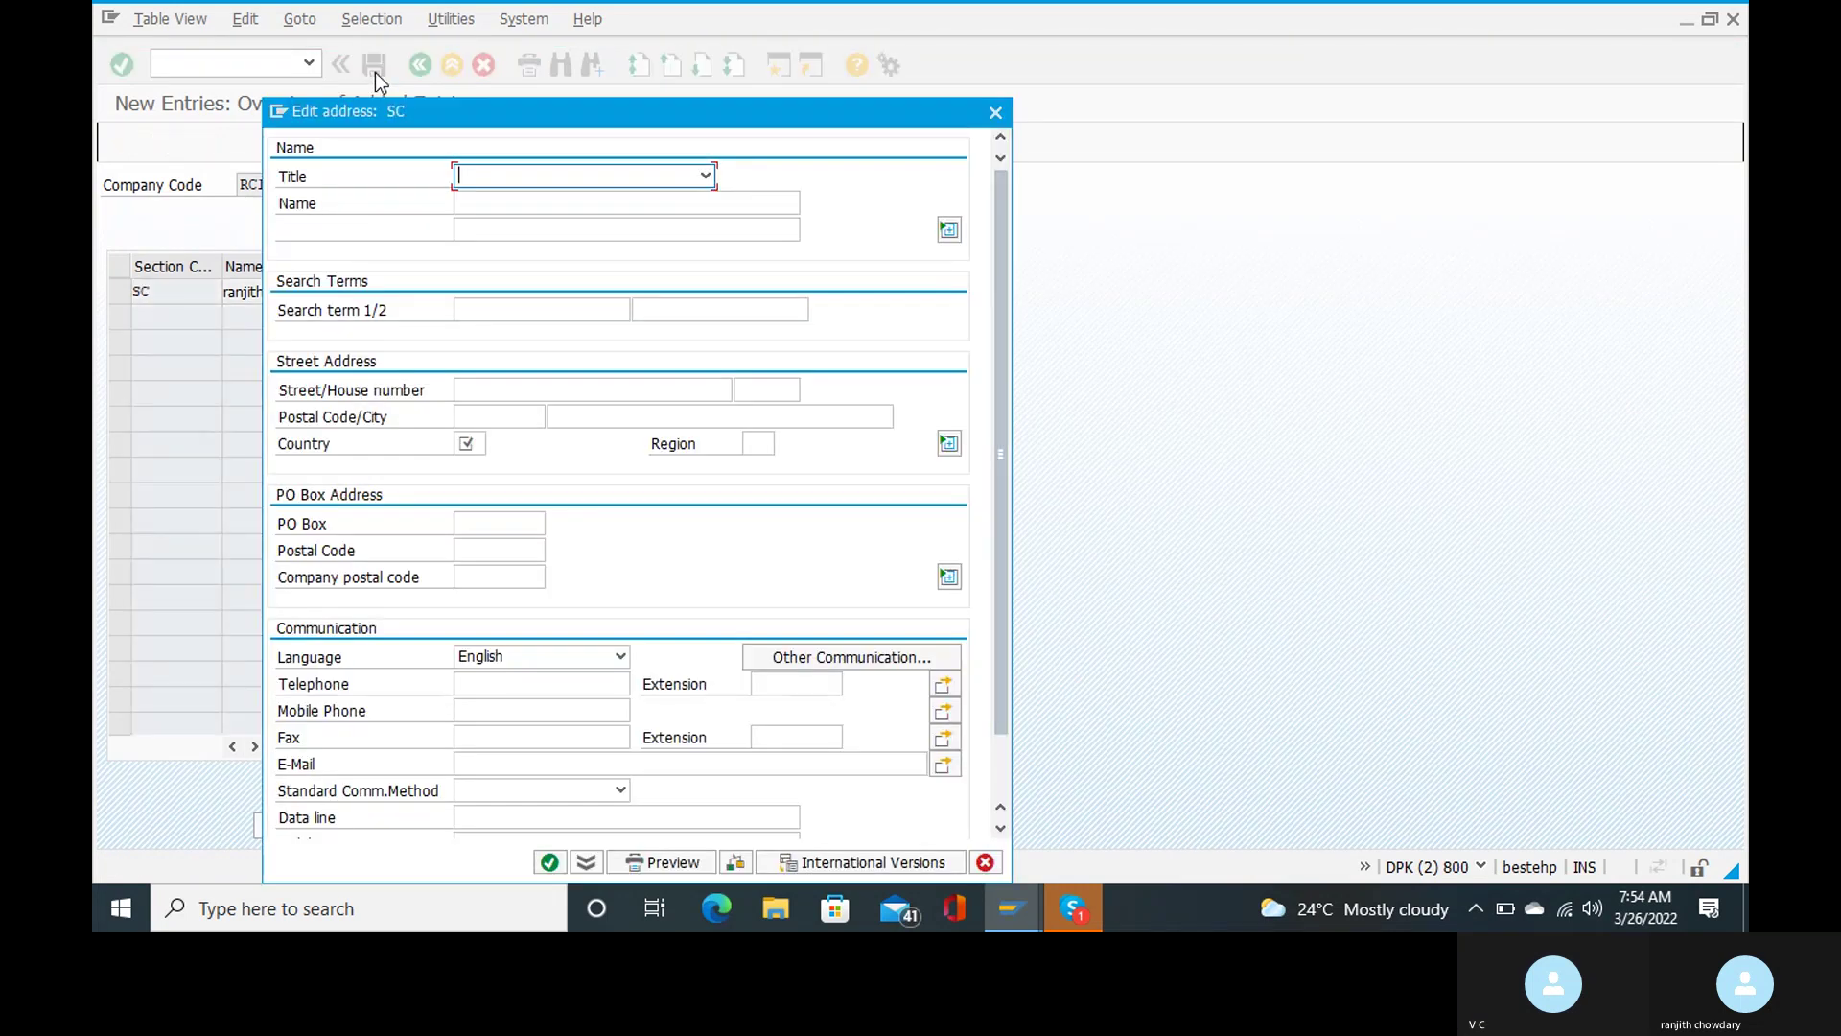
Set the title Mr. in the section code's address, fill in the person's name and set the country to IN
left_click(707, 176)
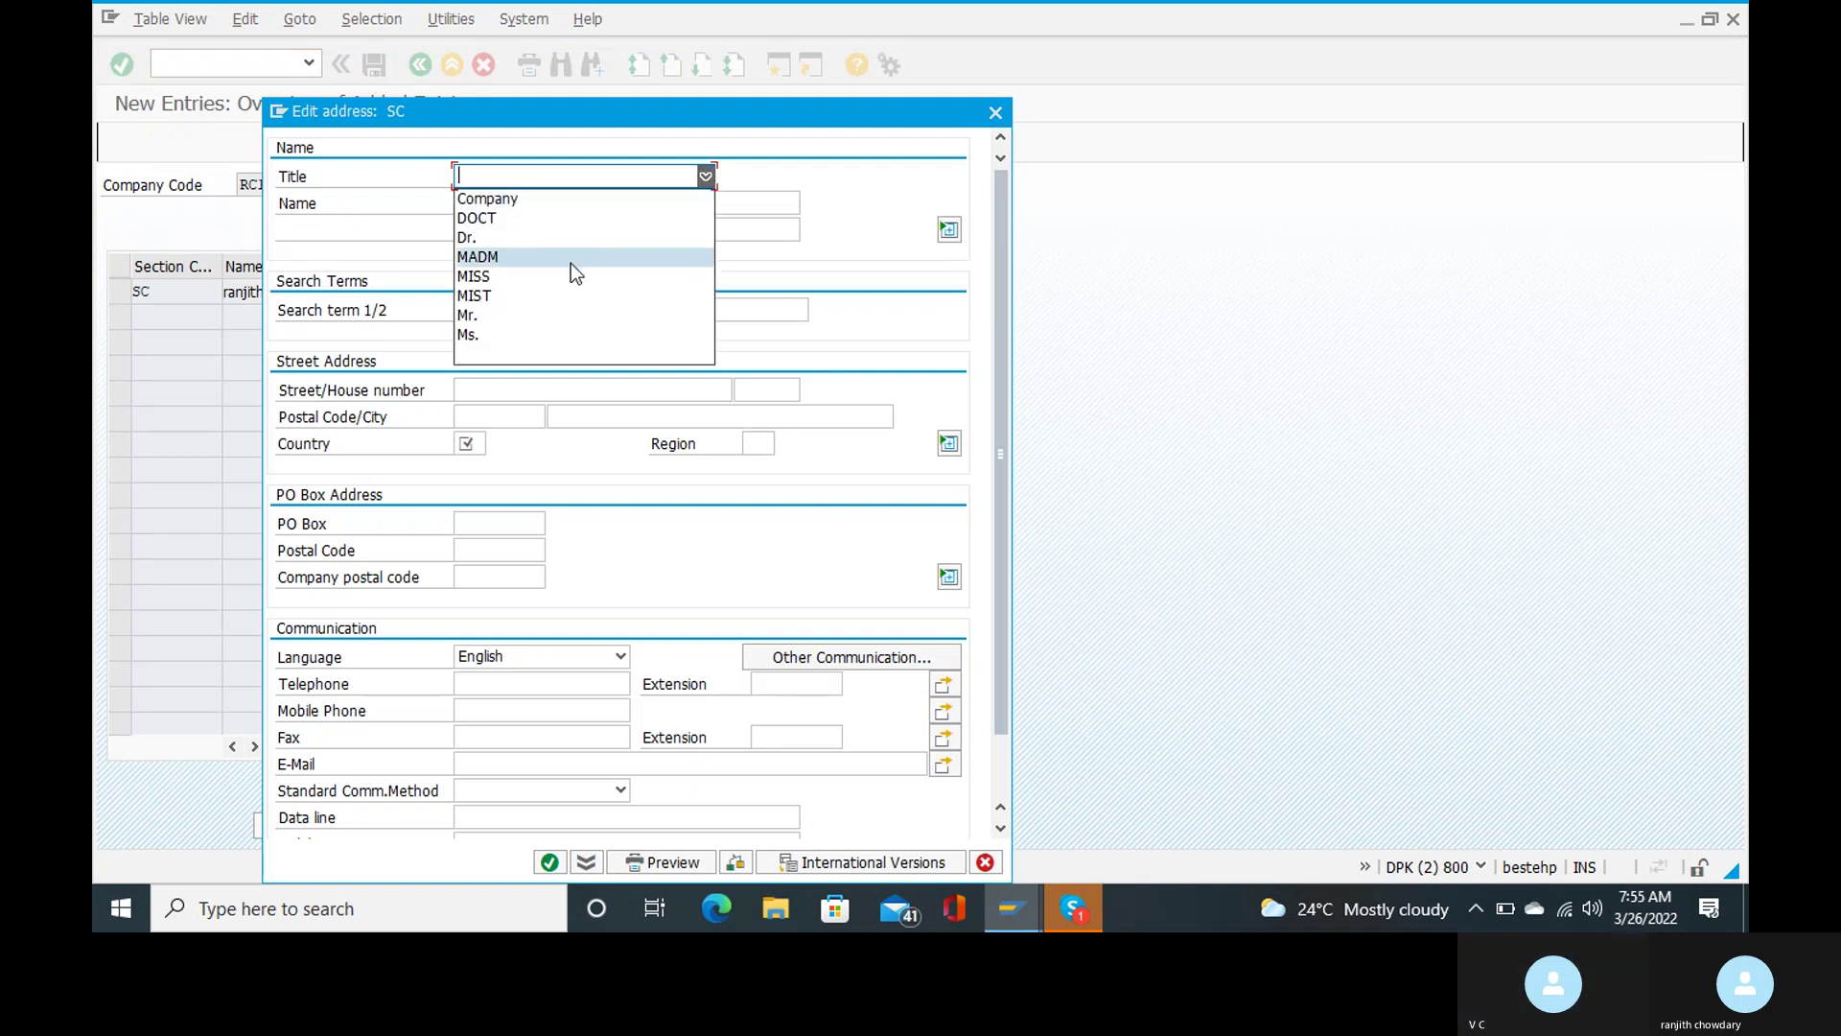
left_click(525, 321)
left_click(534, 199)
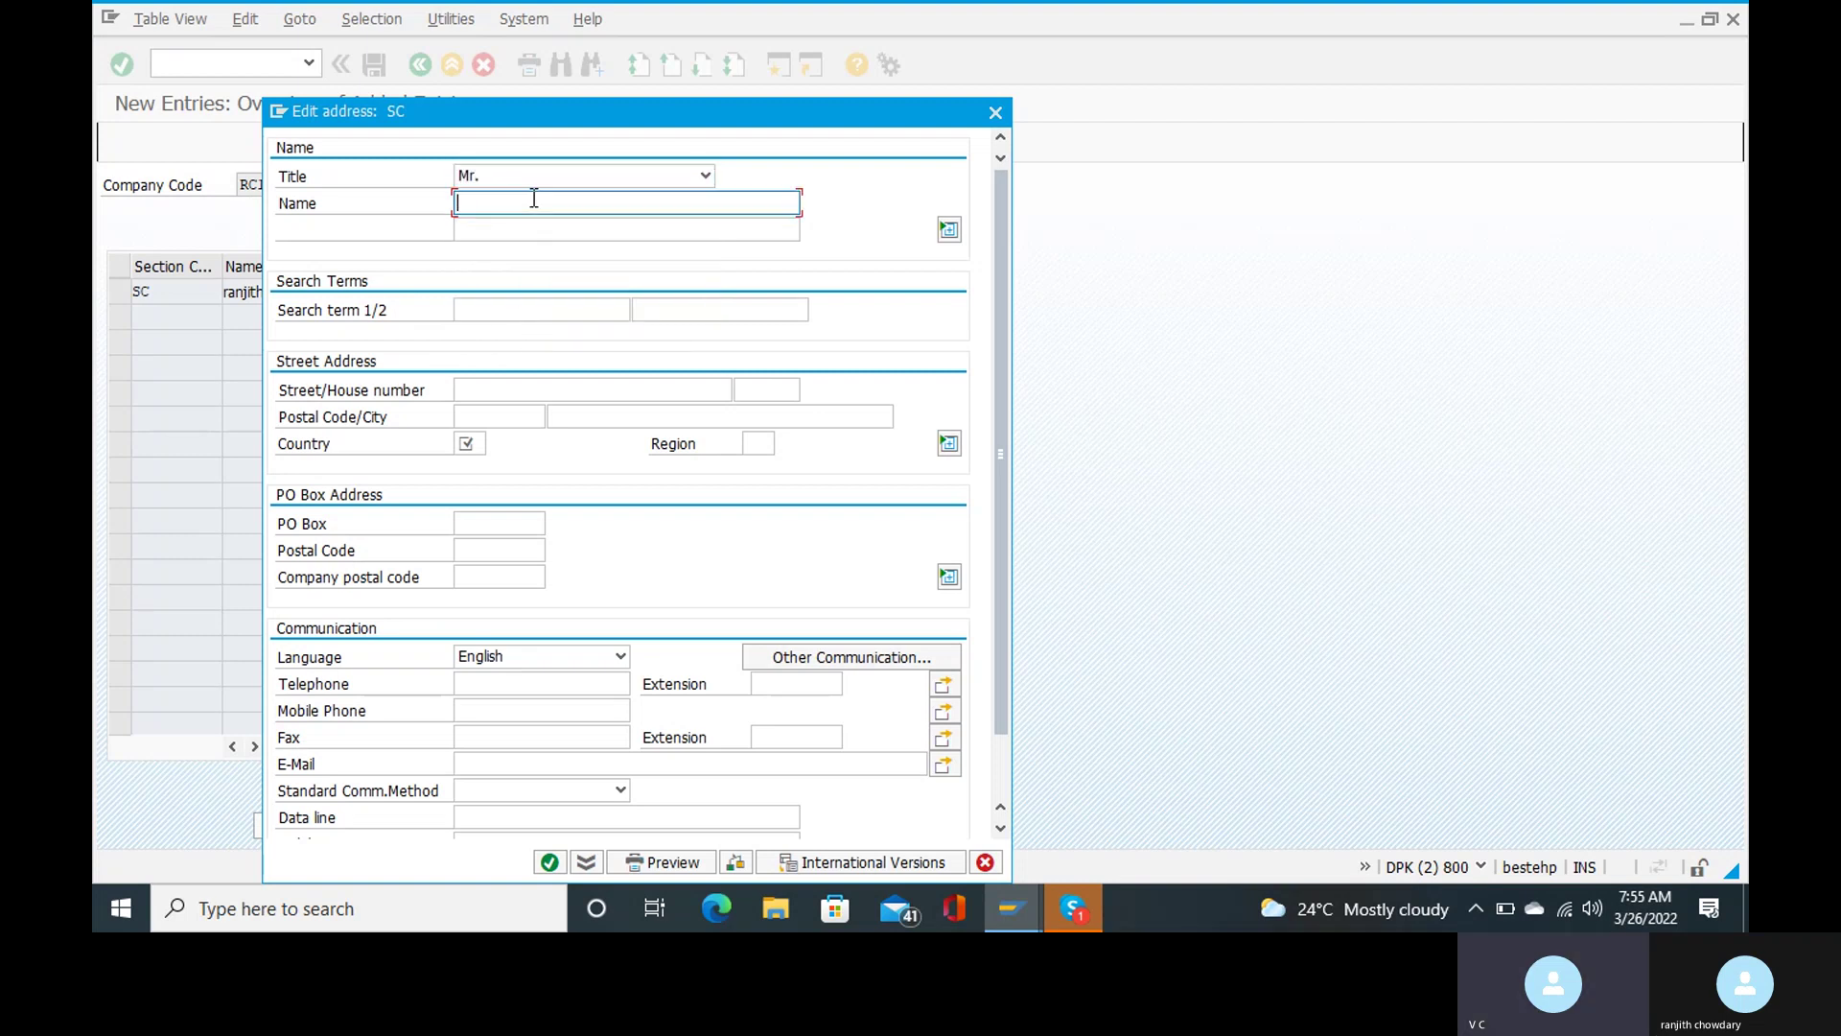
type("ranjith")
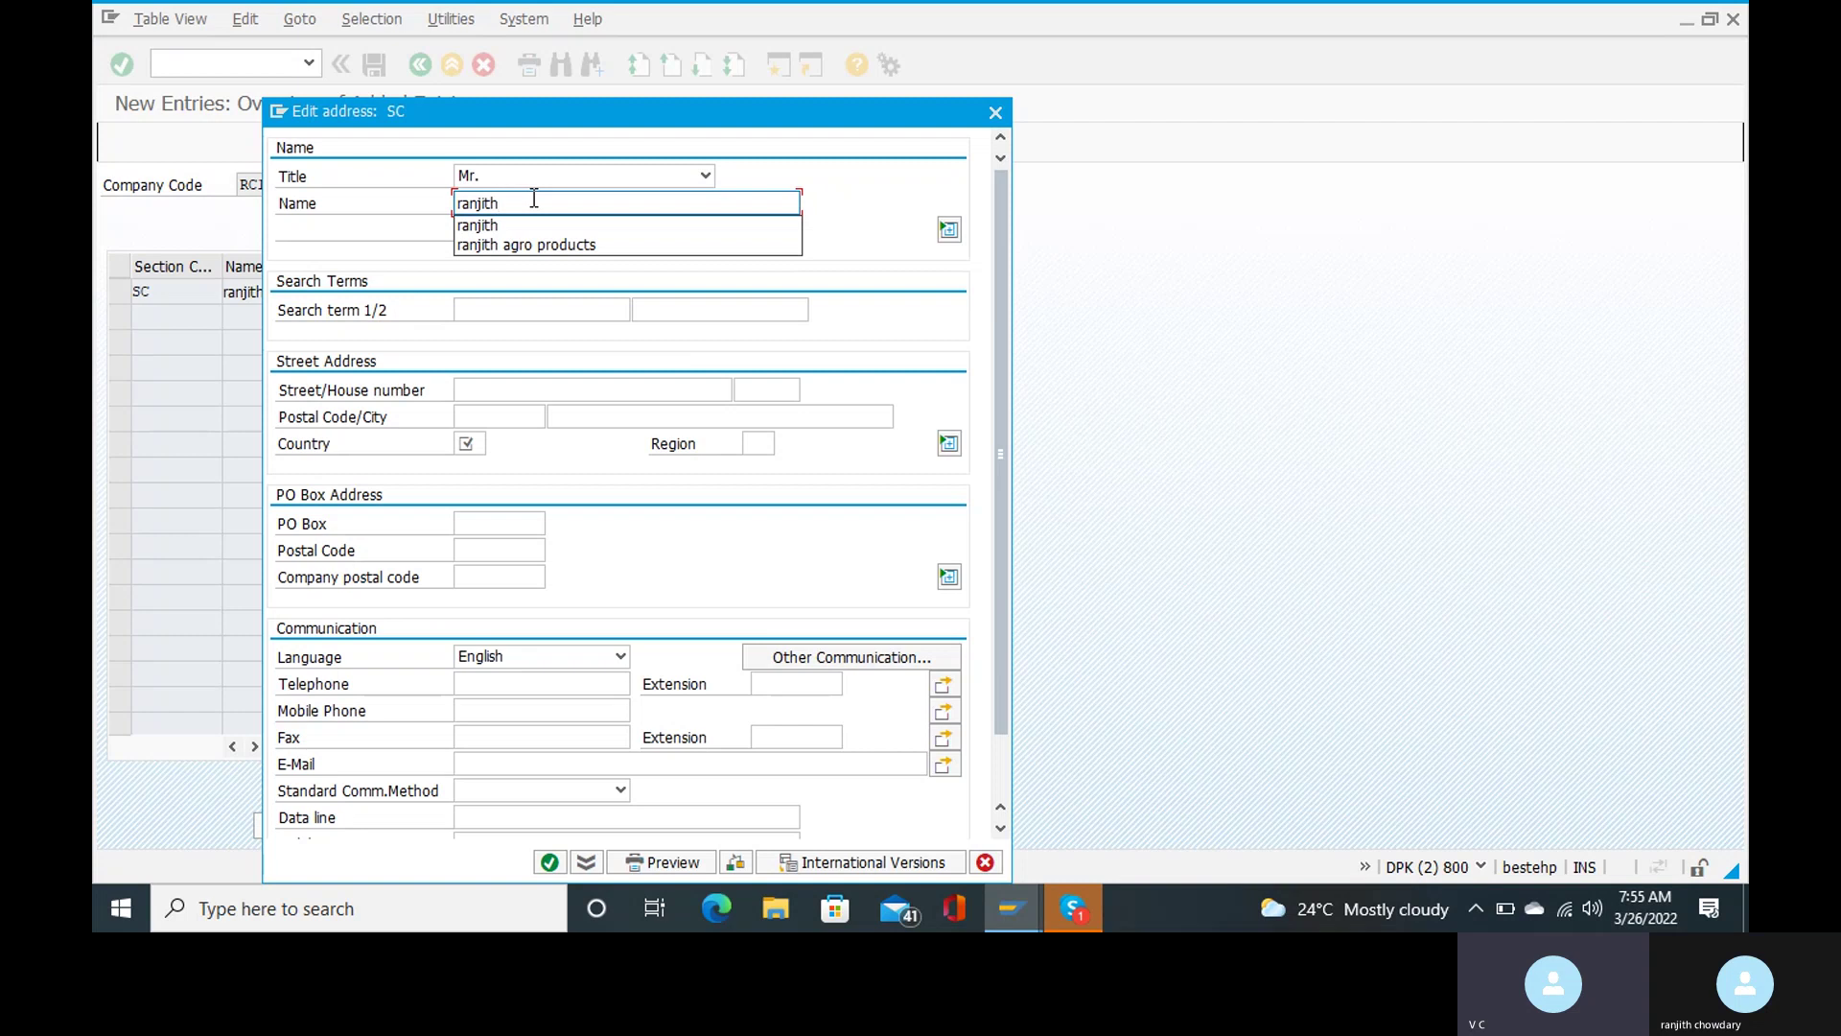
left_click(515, 225)
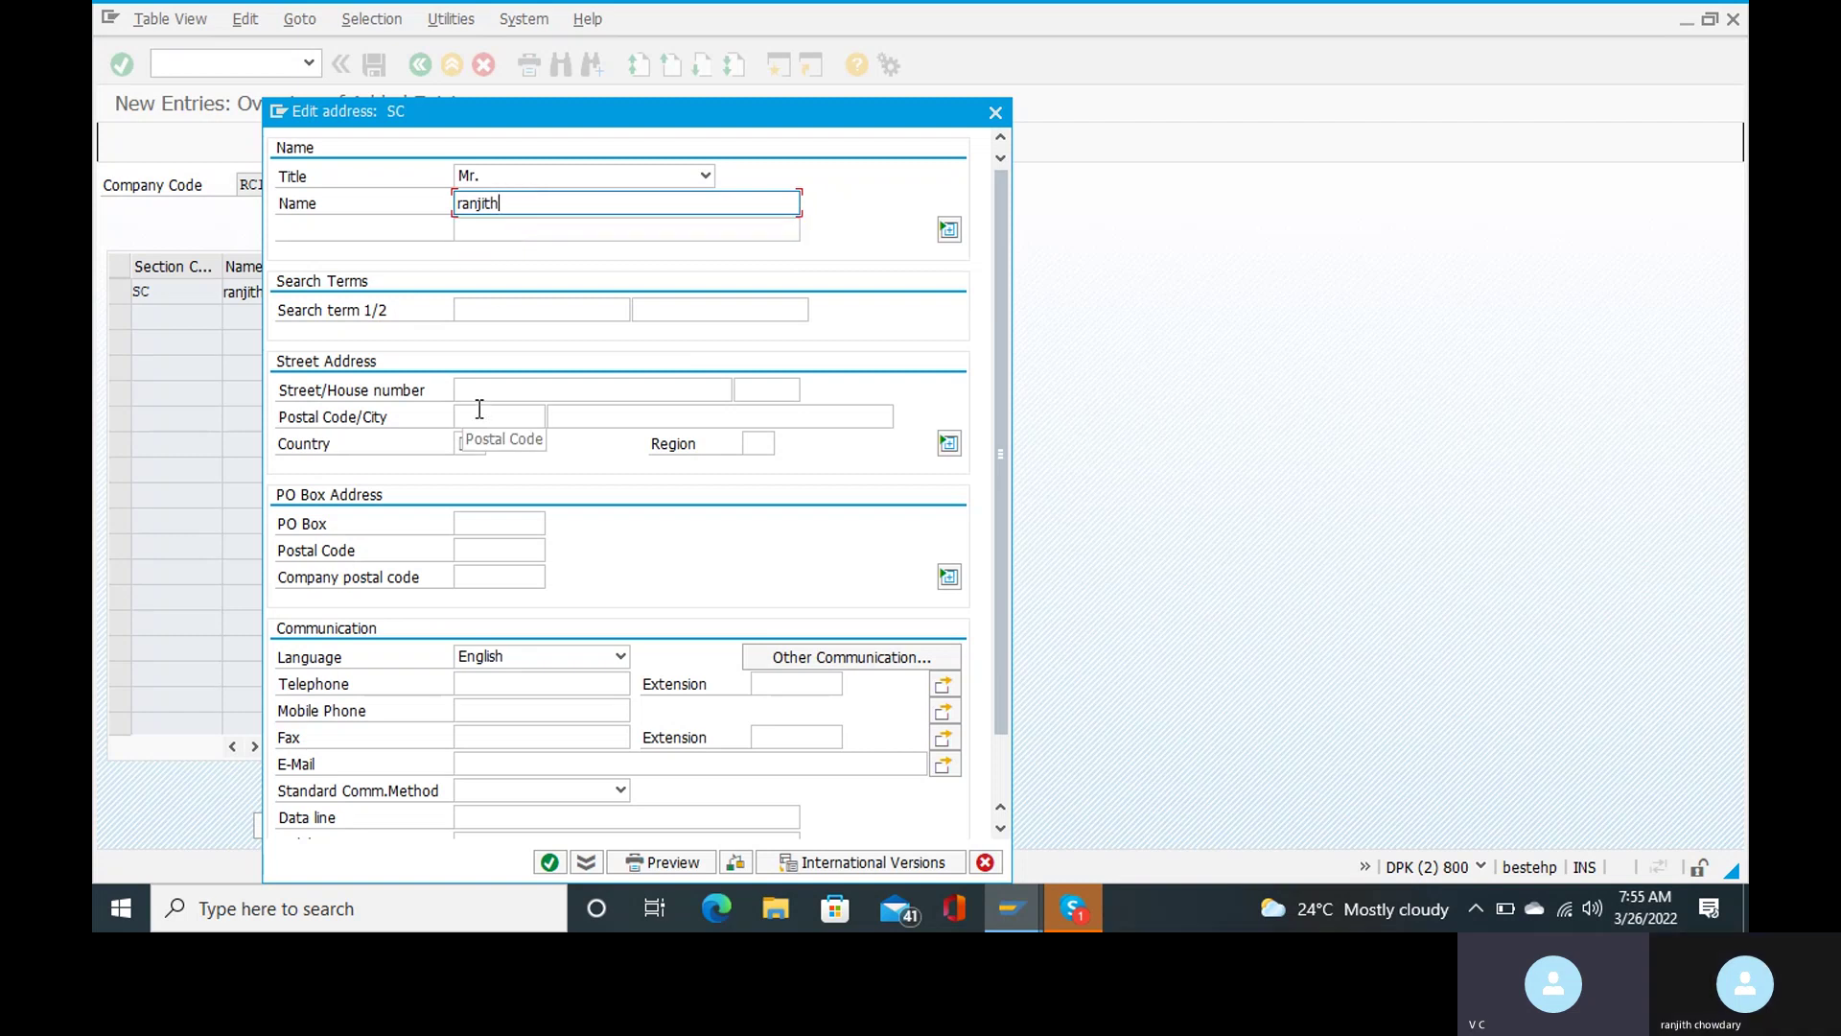
left_click(493, 523)
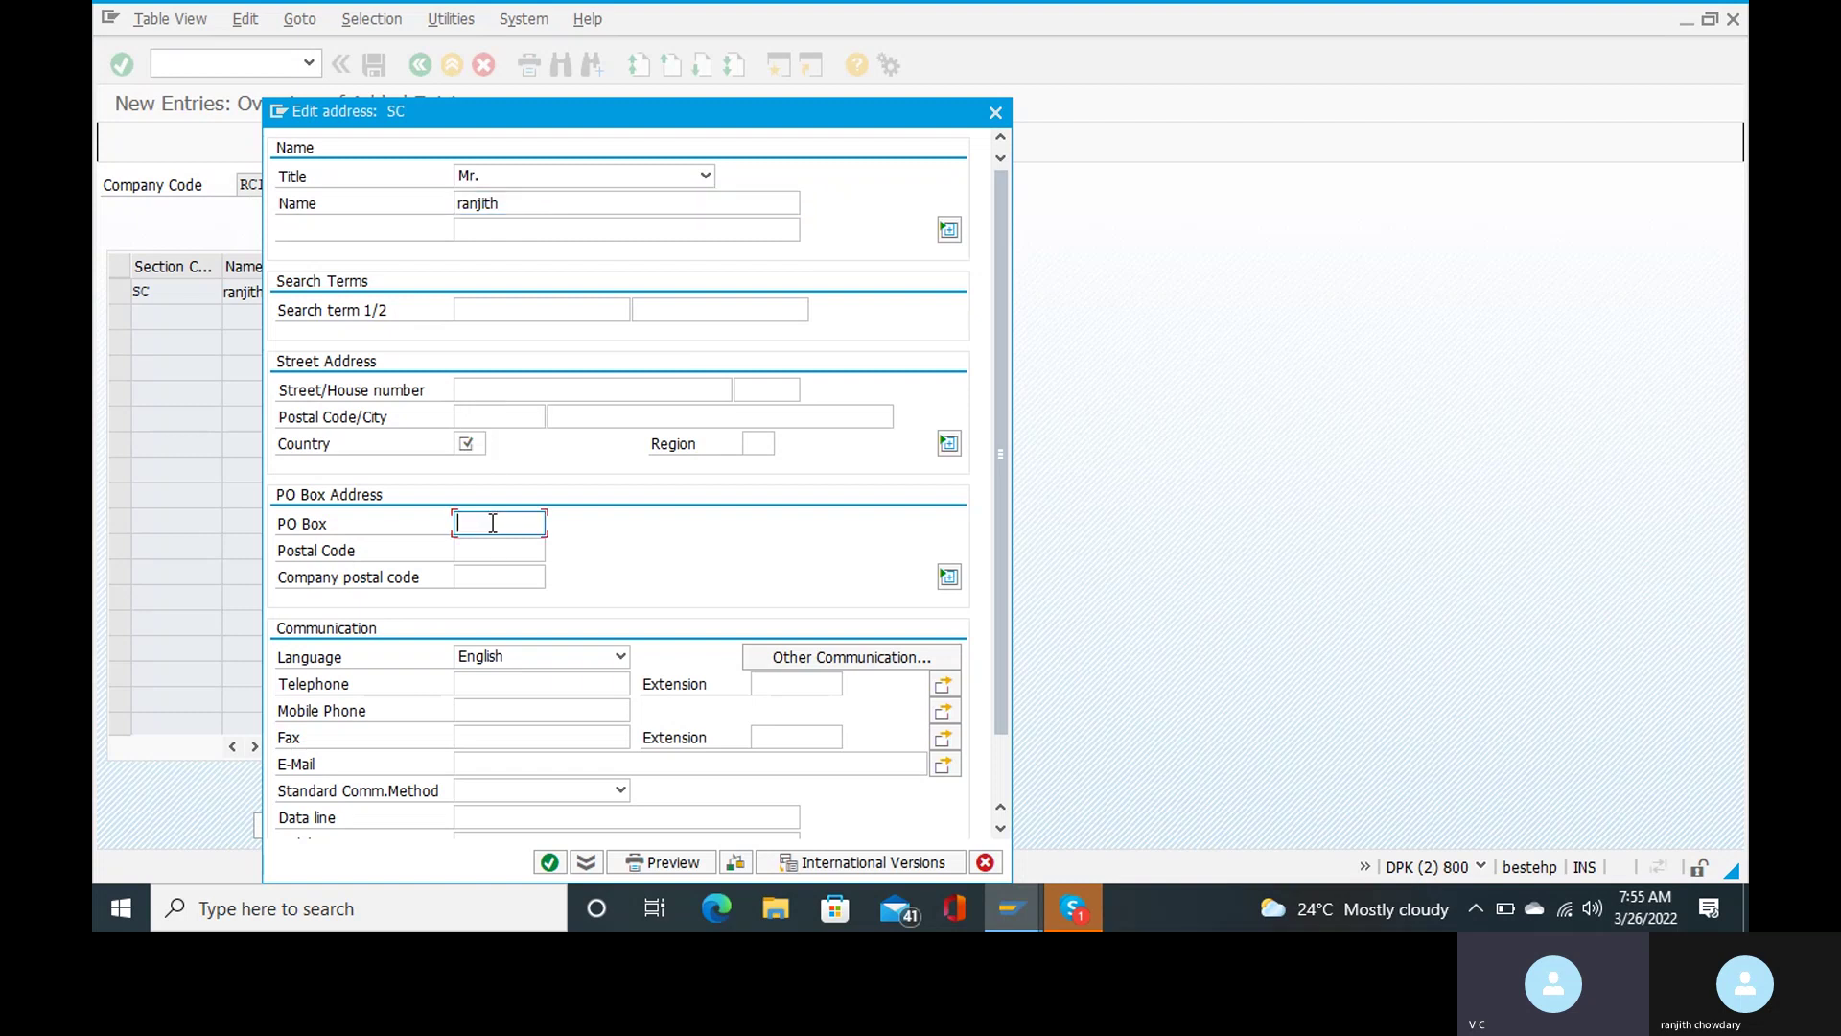
left_click(477, 436)
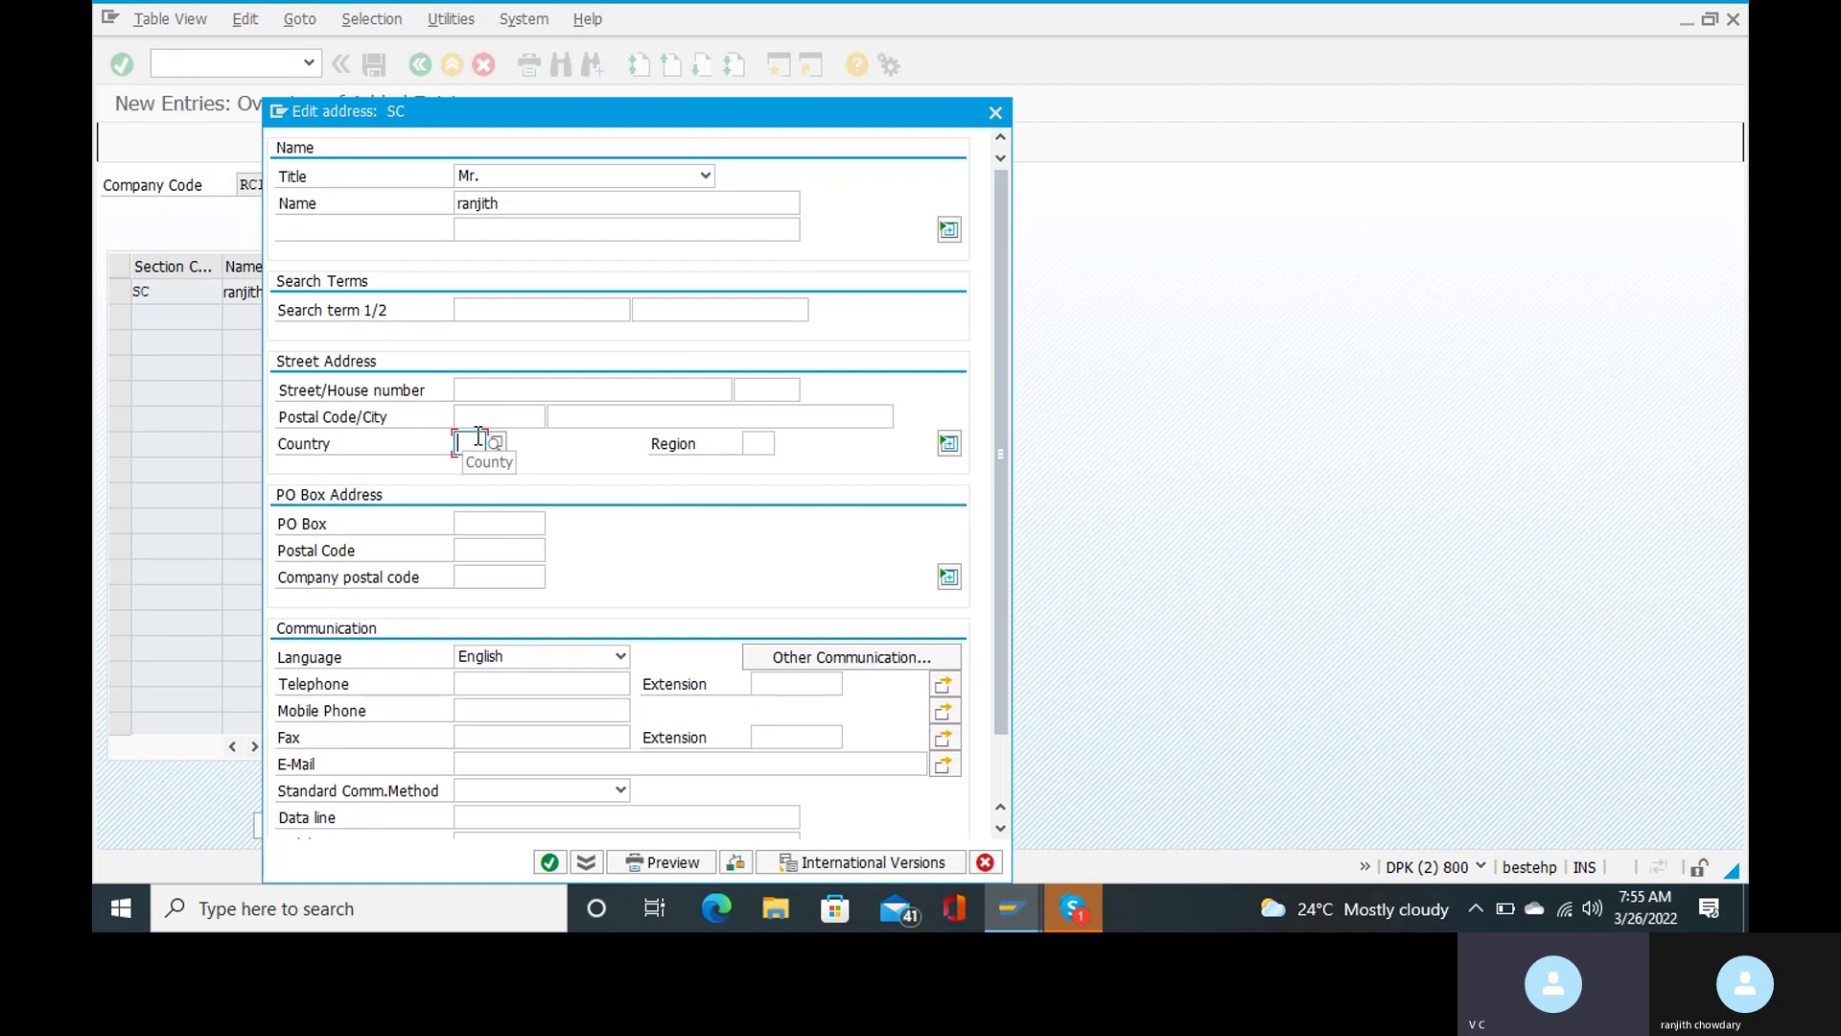
type("in")
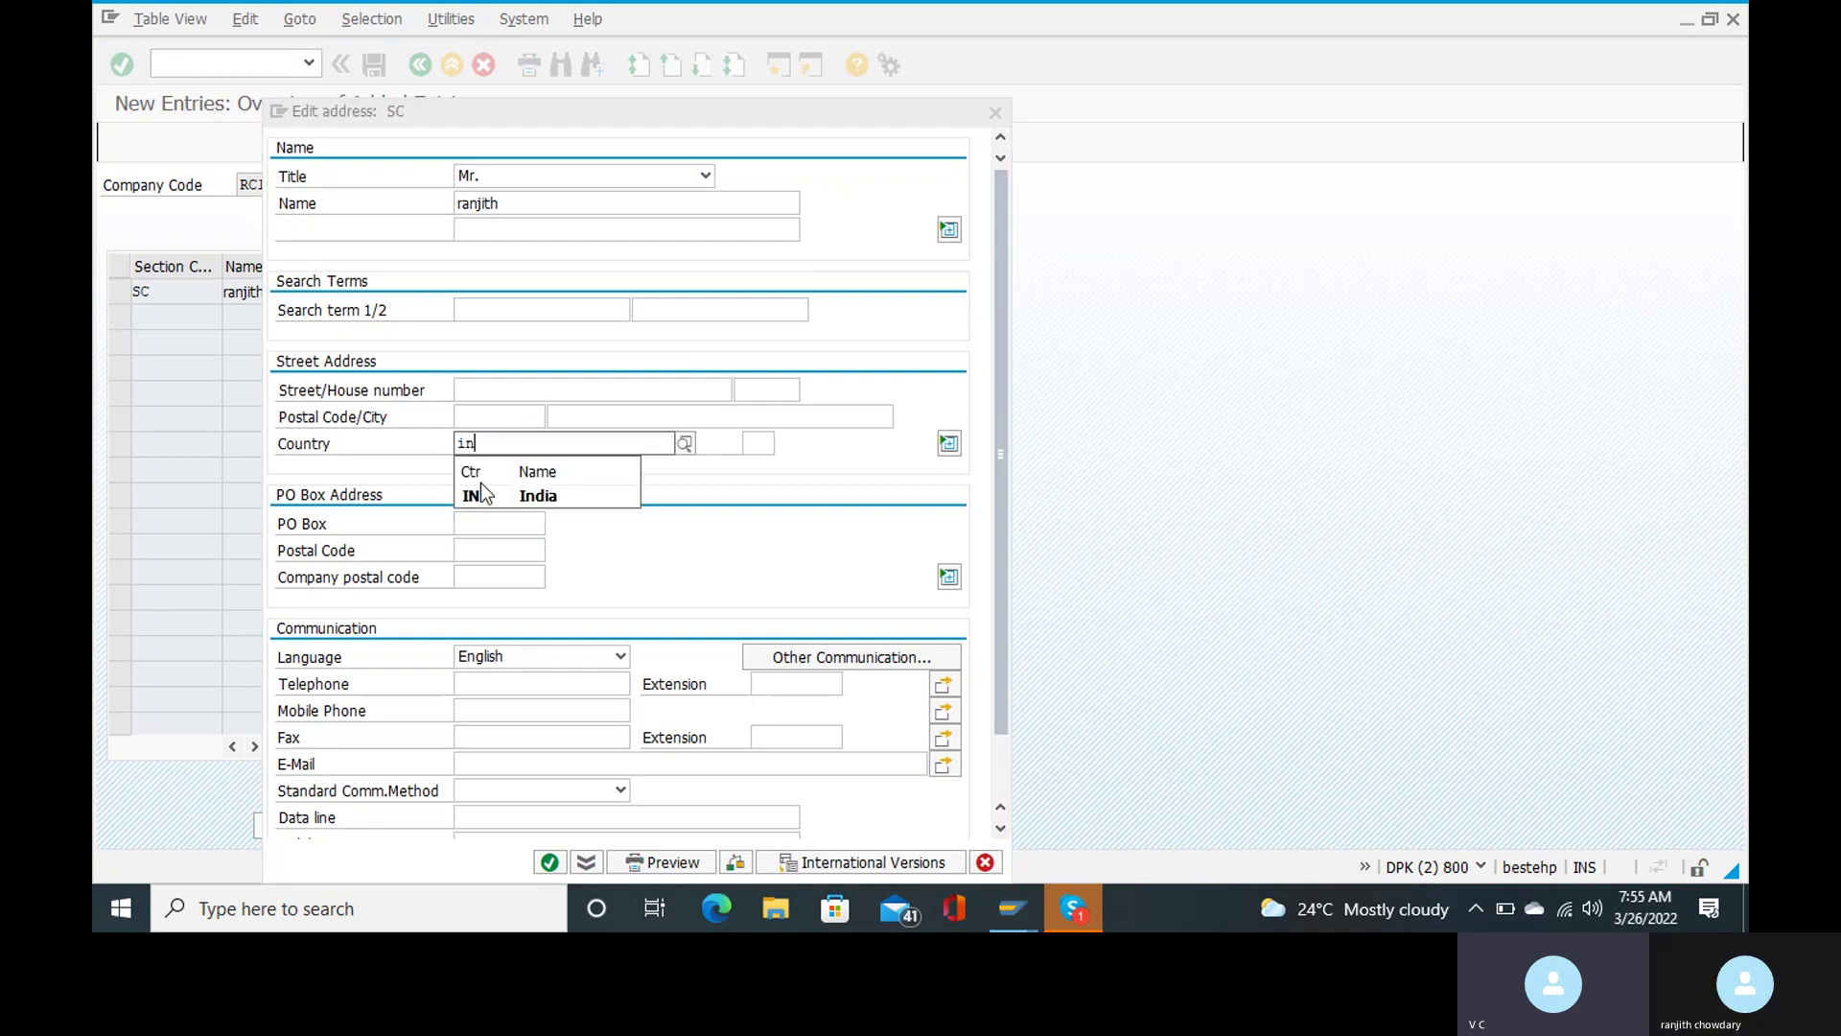
left_click(482, 494)
left_click(483, 522)
type("5151")
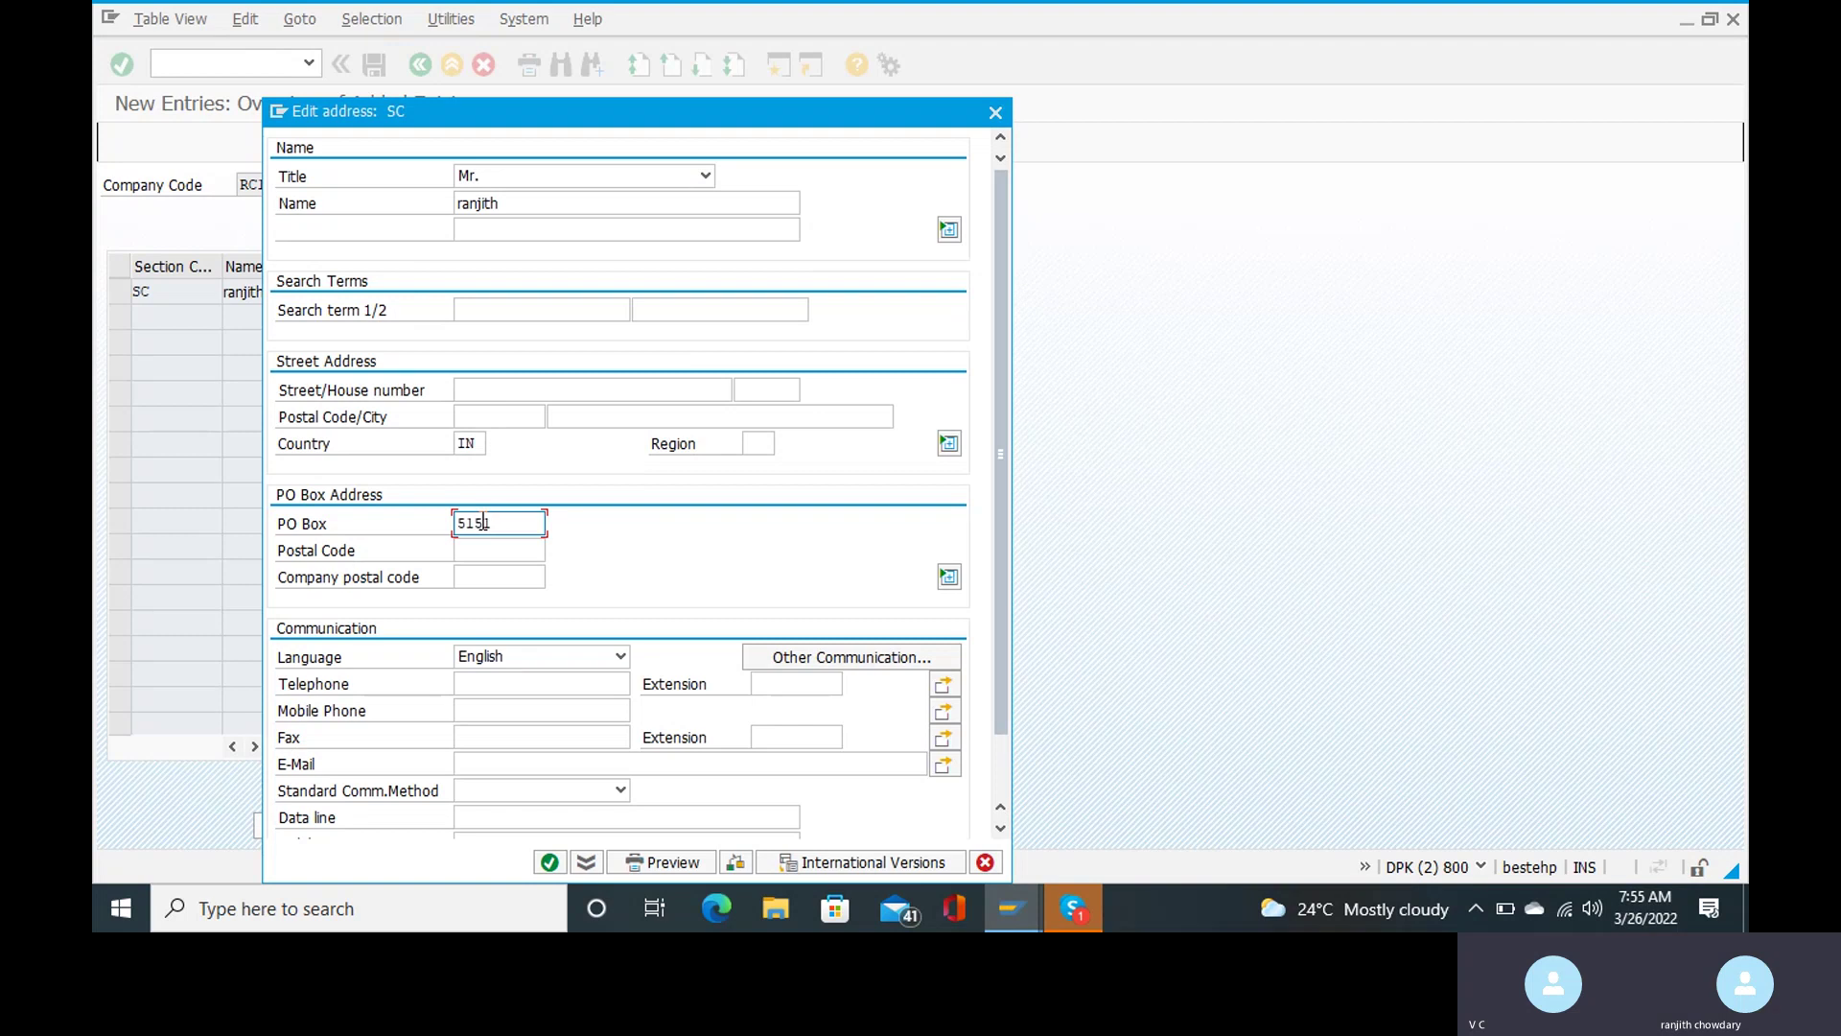
key("BackSpace")
type("001")
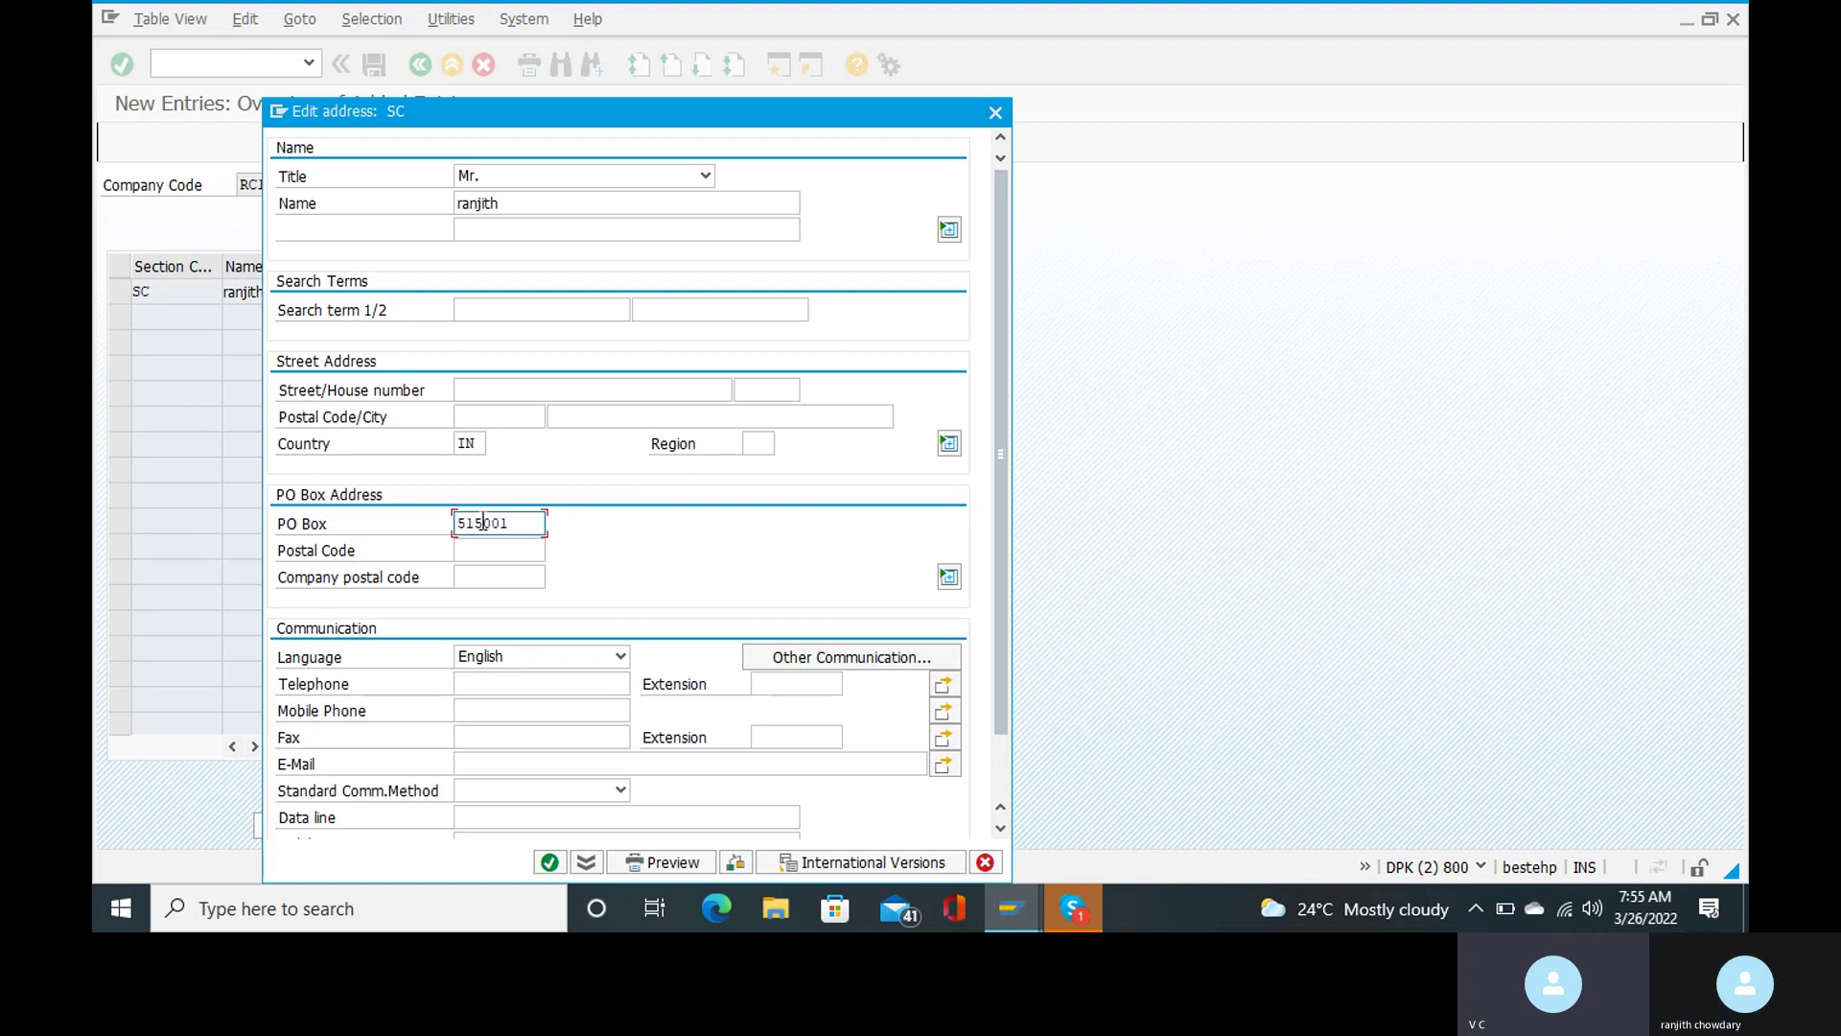
key("BackSpace")
key("BackSpace")
key("BackSpace")
key("BackSpace")
key("BackSpace")
key("BackSpace")
key("Tab")
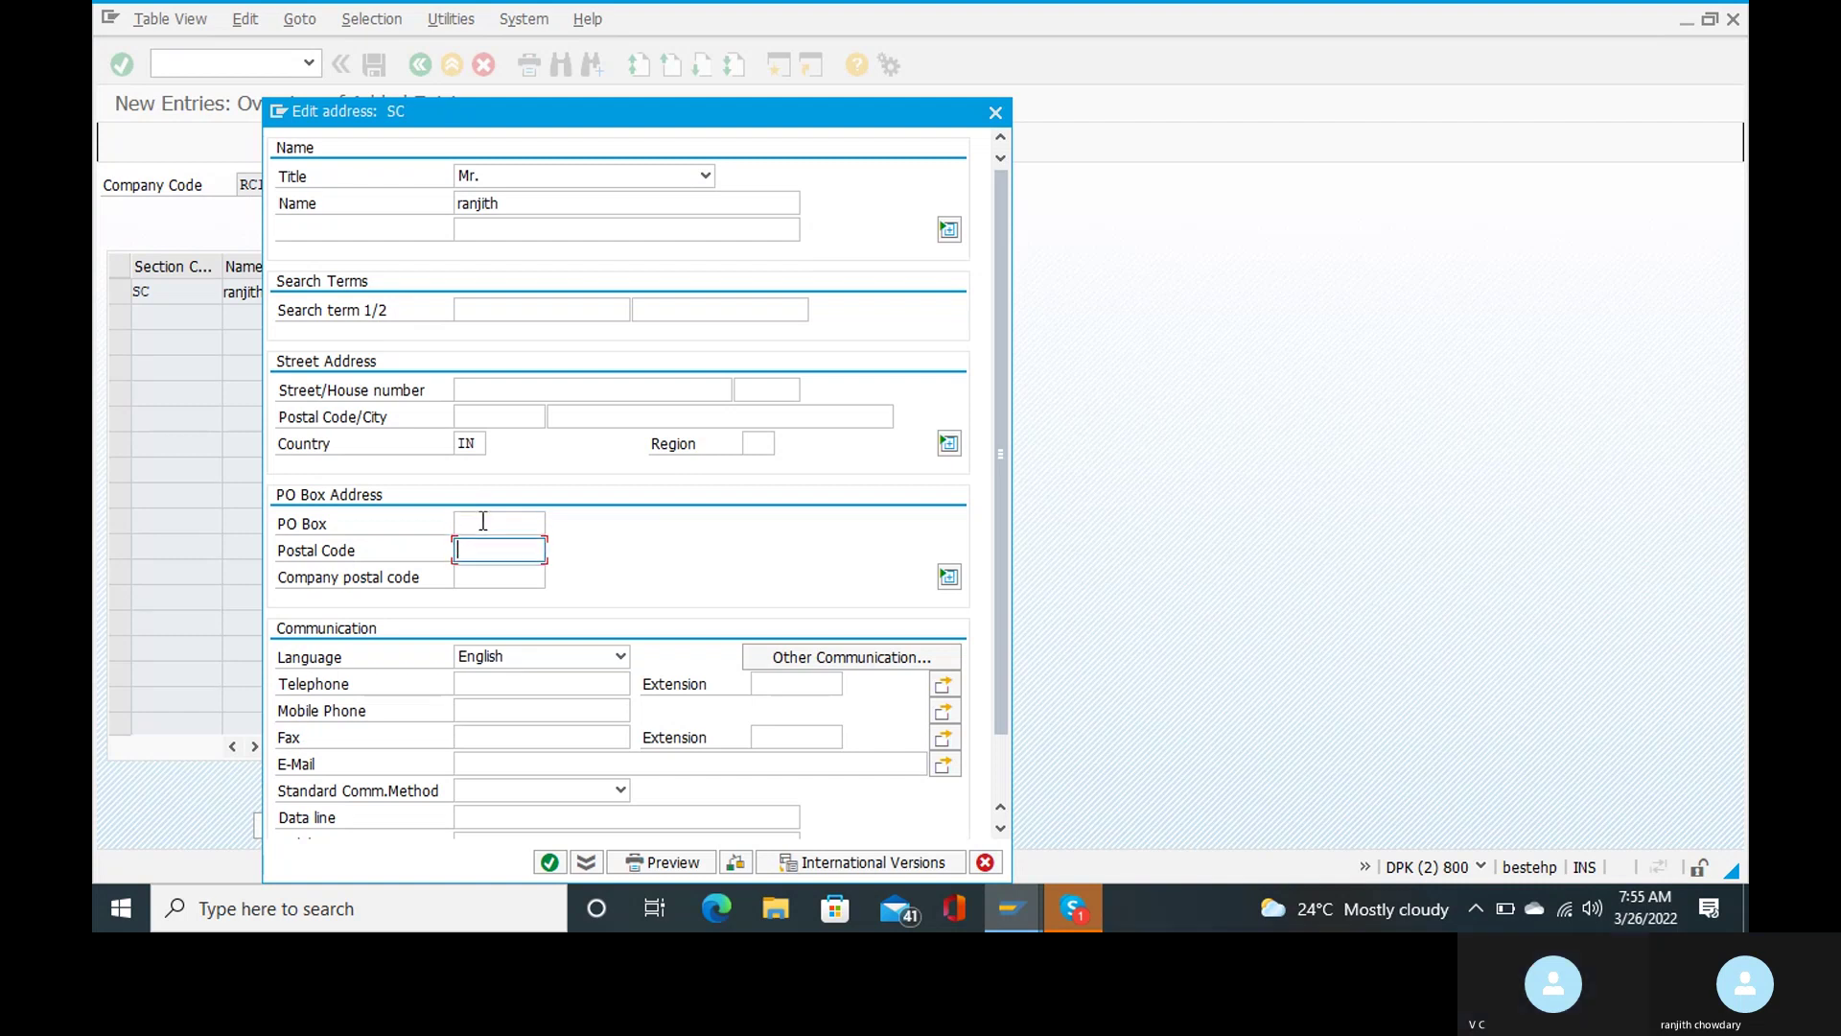
Fill in the PO box and its postal code from the previously used values
left_click(483, 520)
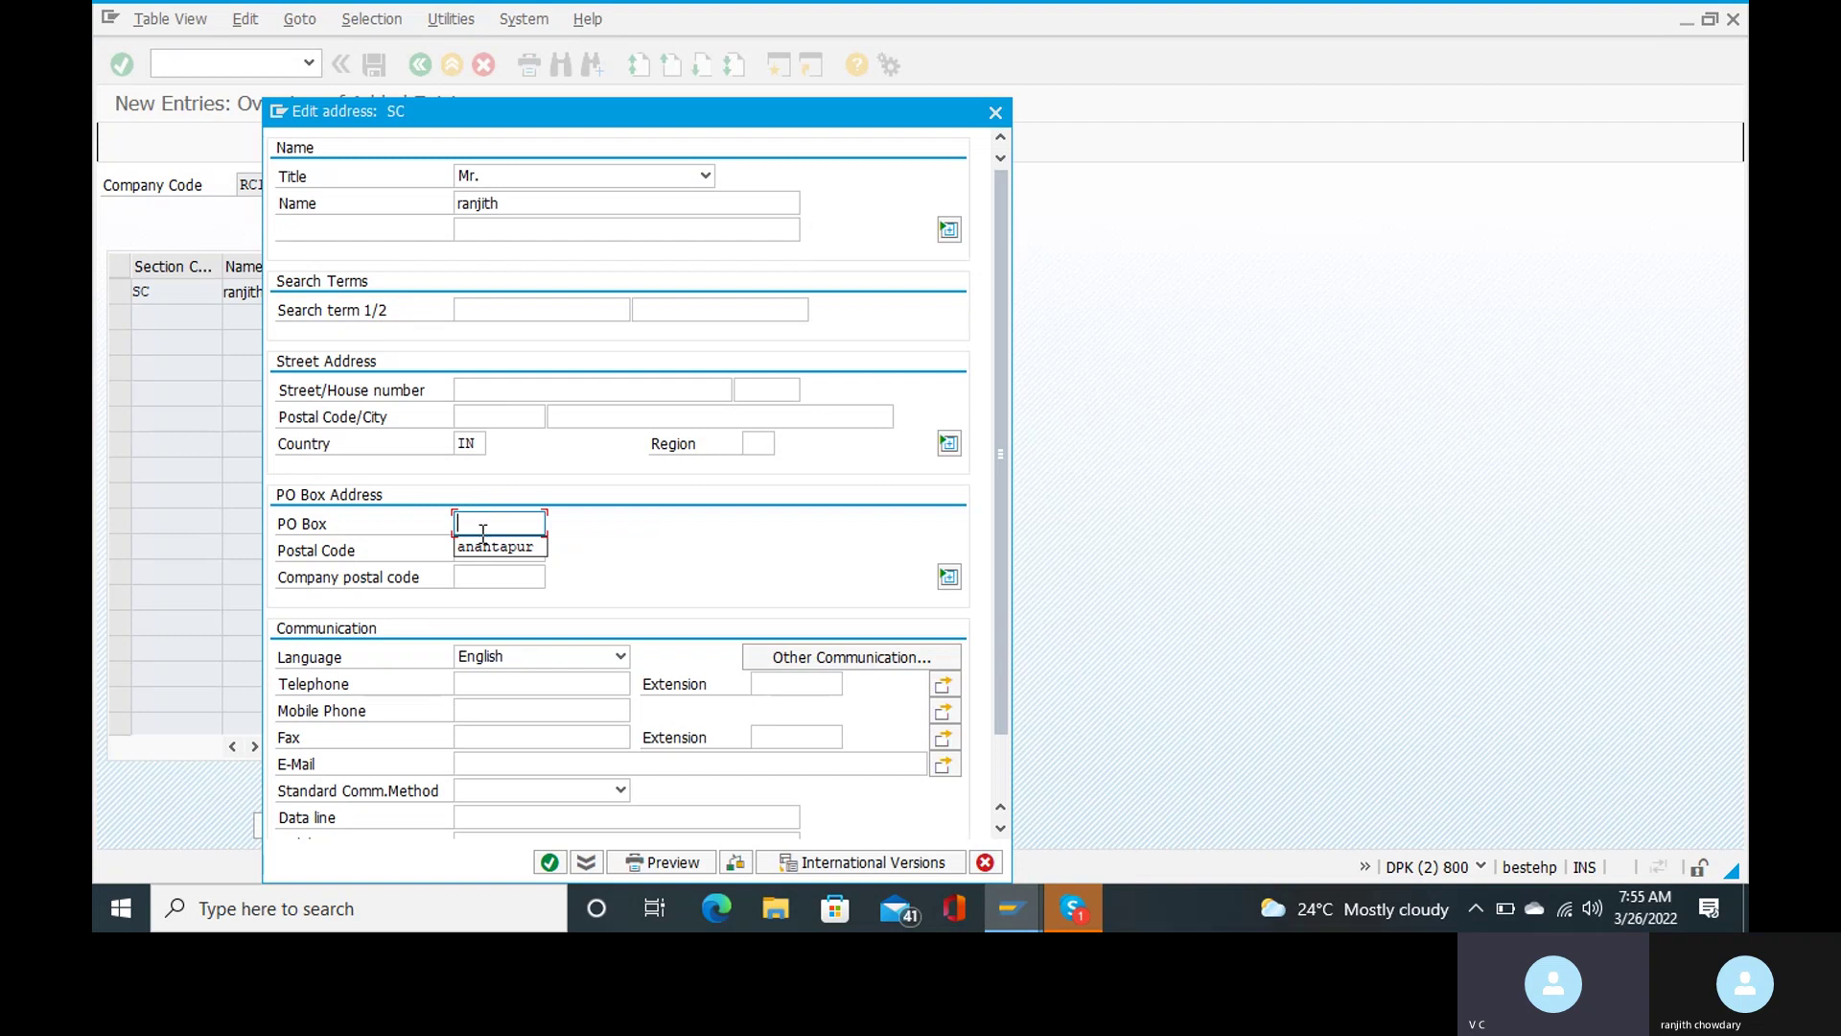
left_click(483, 544)
left_click(484, 545)
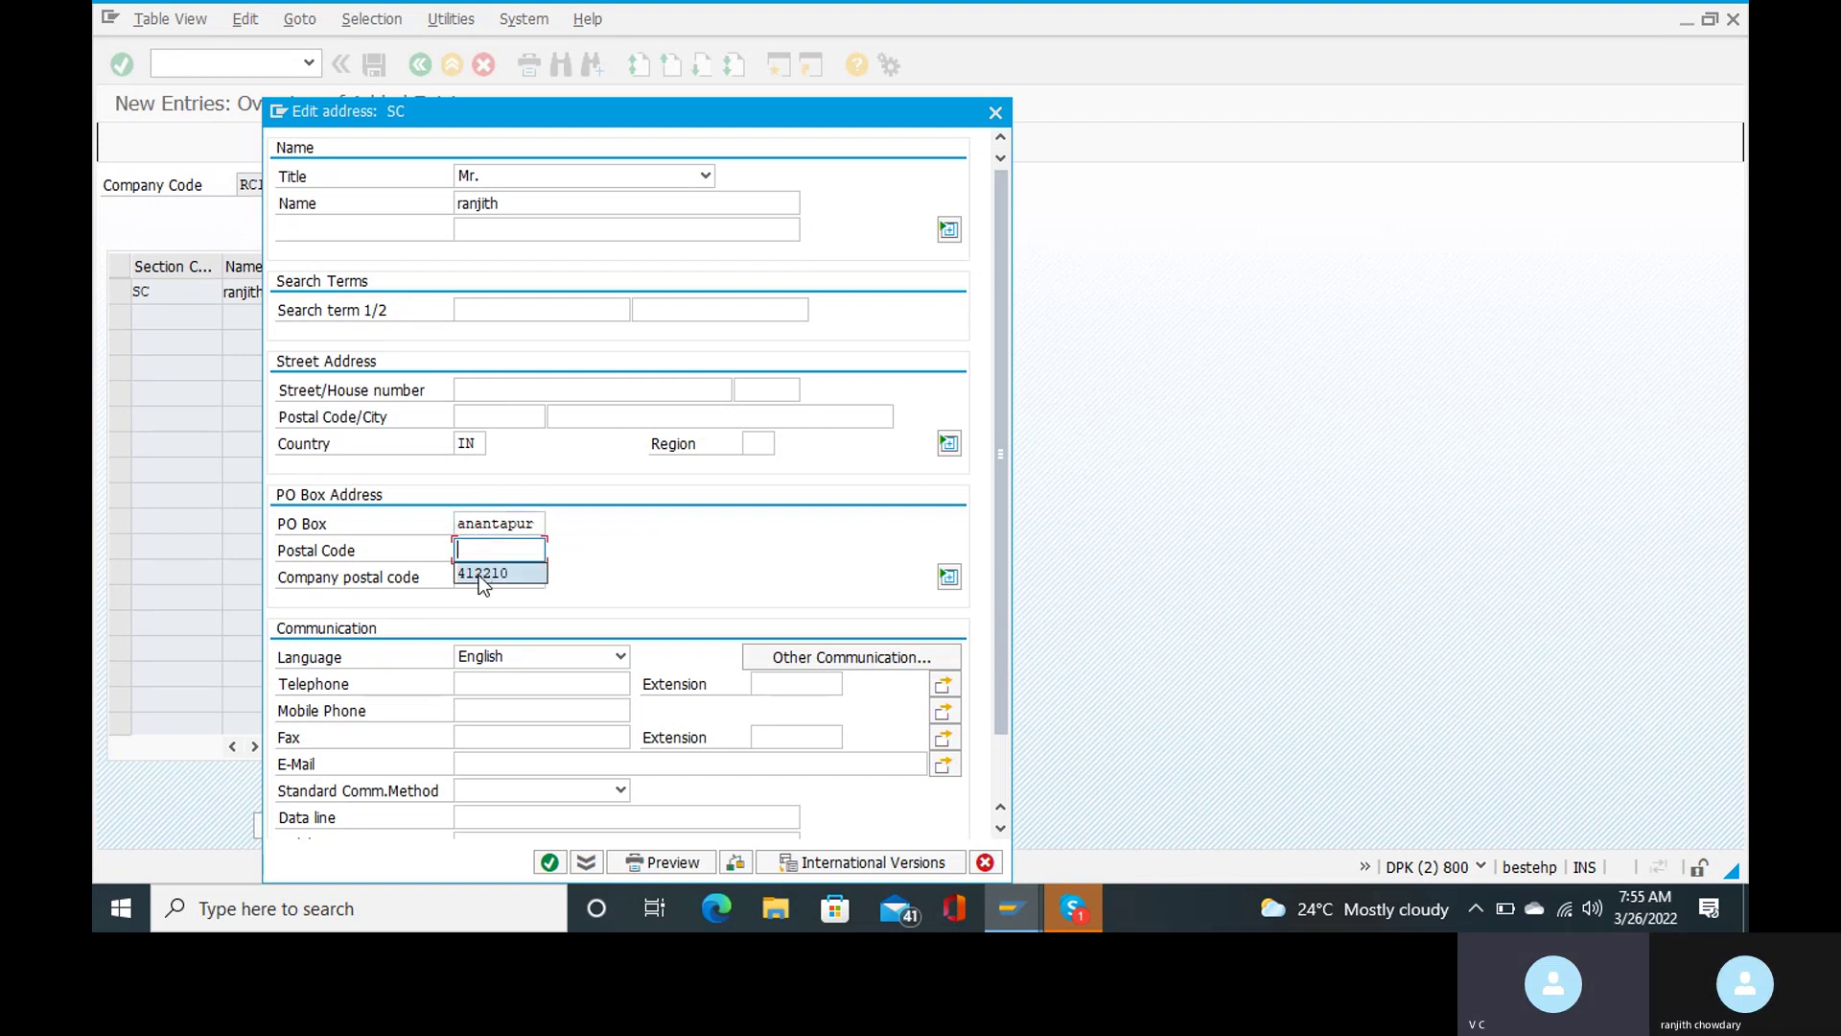
left_click(484, 572)
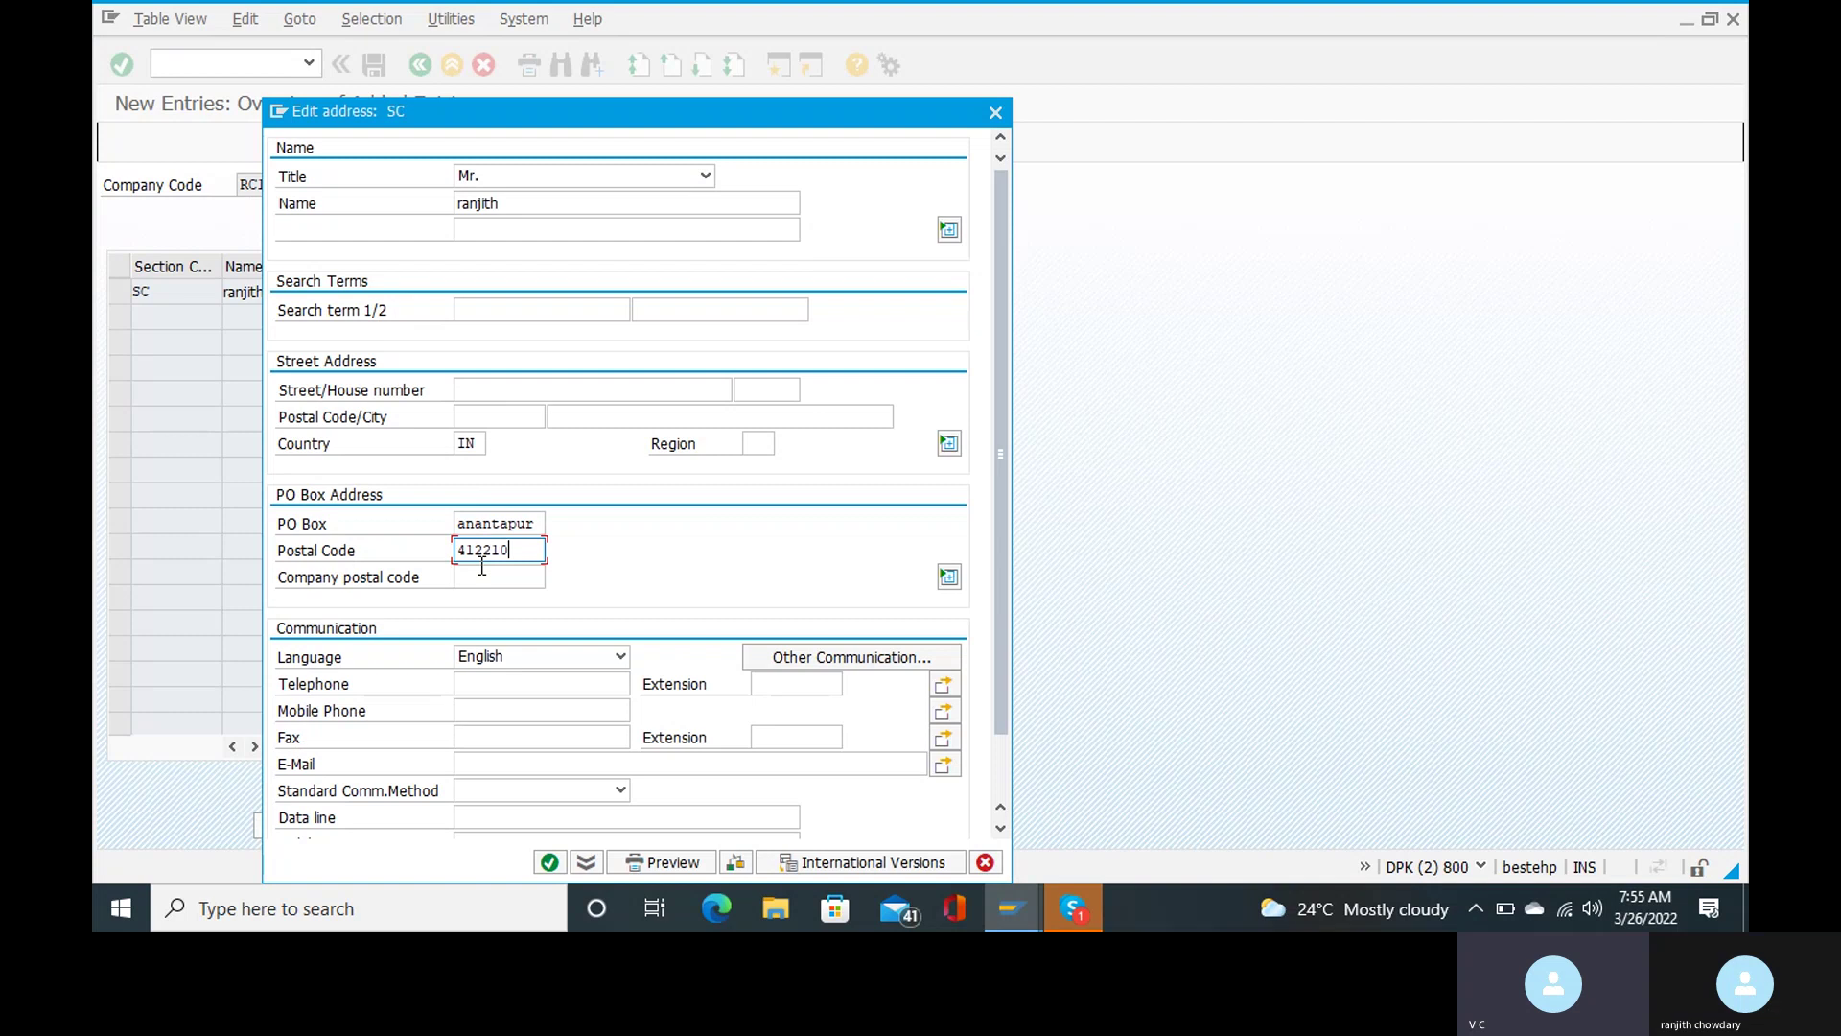
Fill in the street number and street postal code, and accept the section code's address
left_click(520, 391)
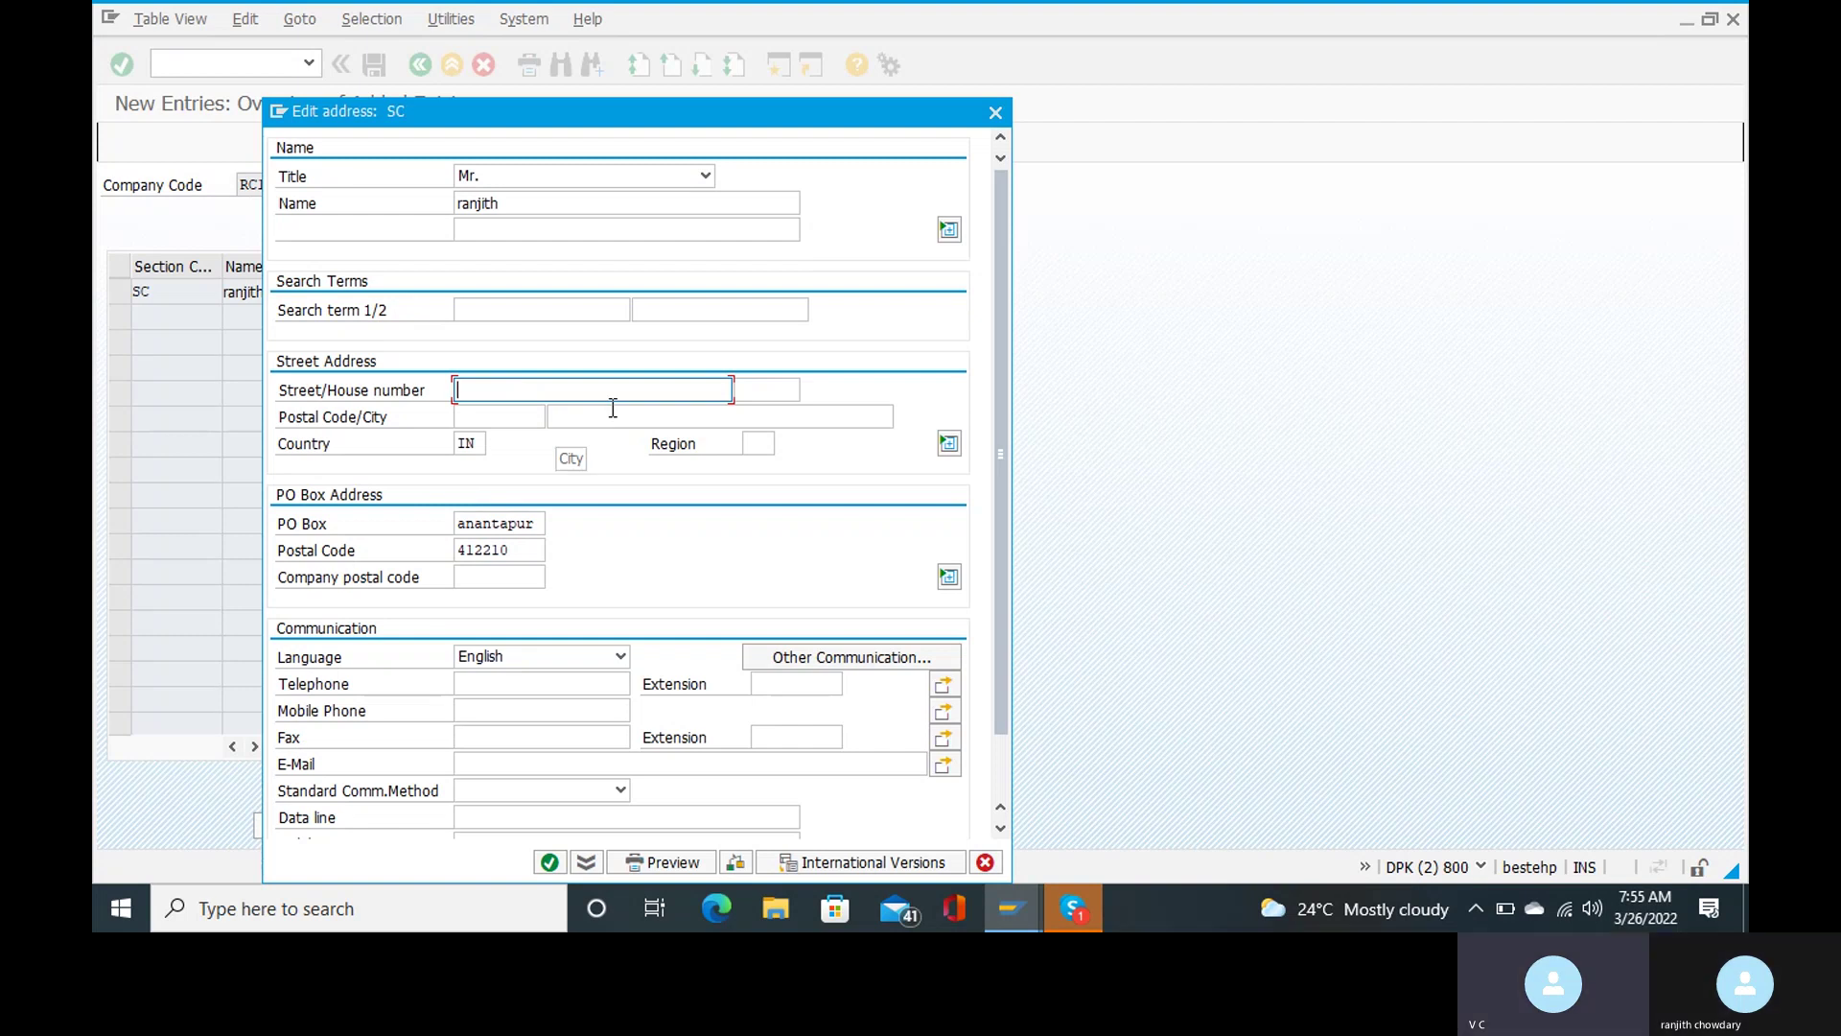
type("2")
left_click(517, 418)
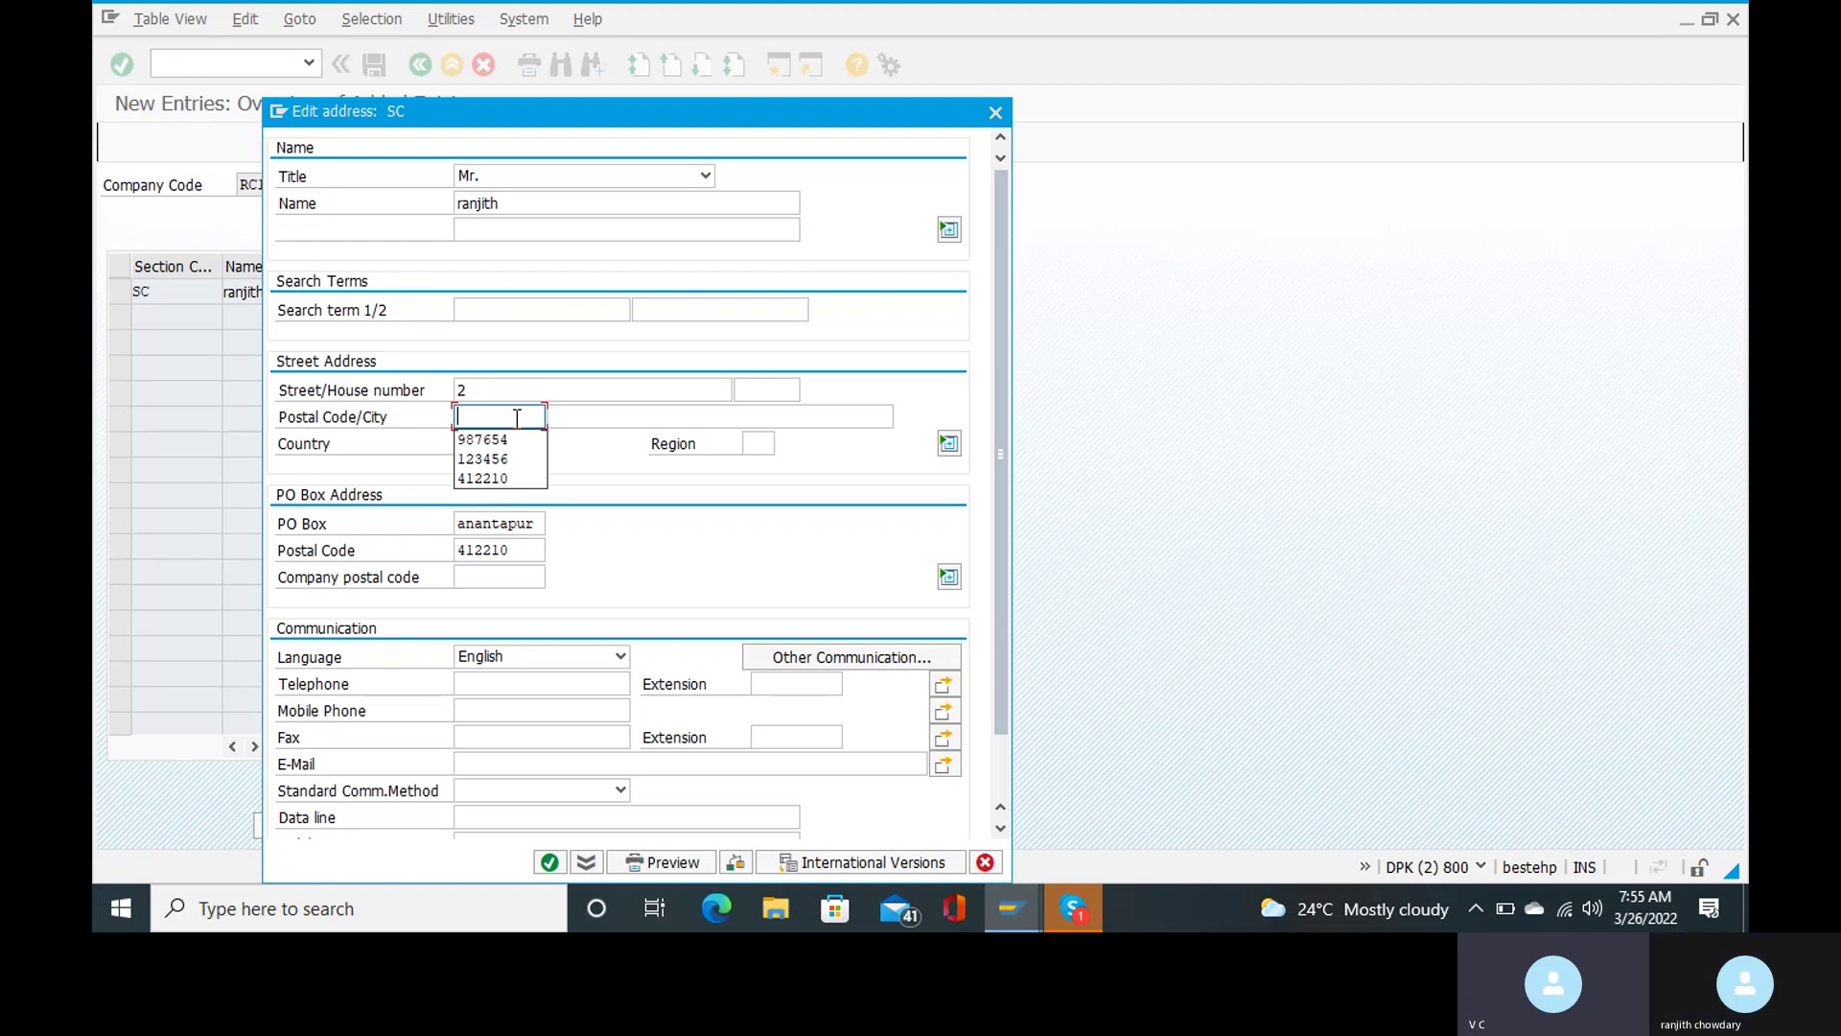
left_click(502, 478)
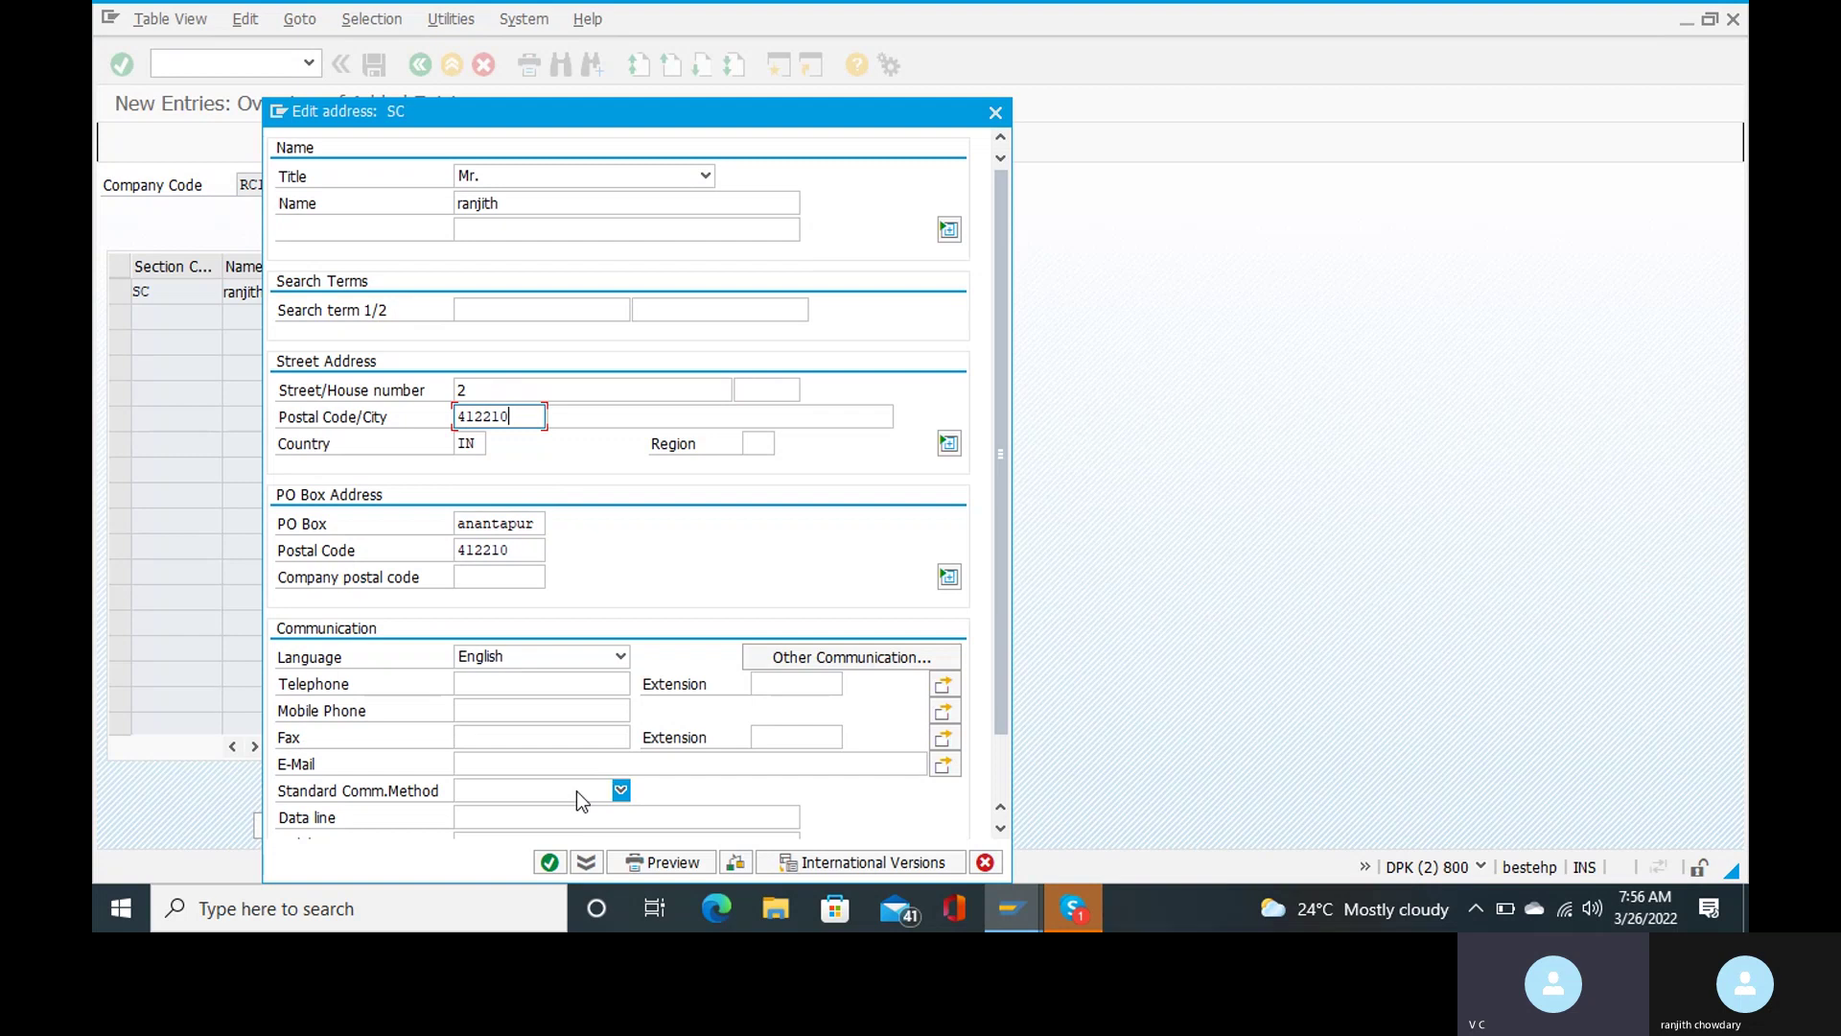
left_click(556, 863)
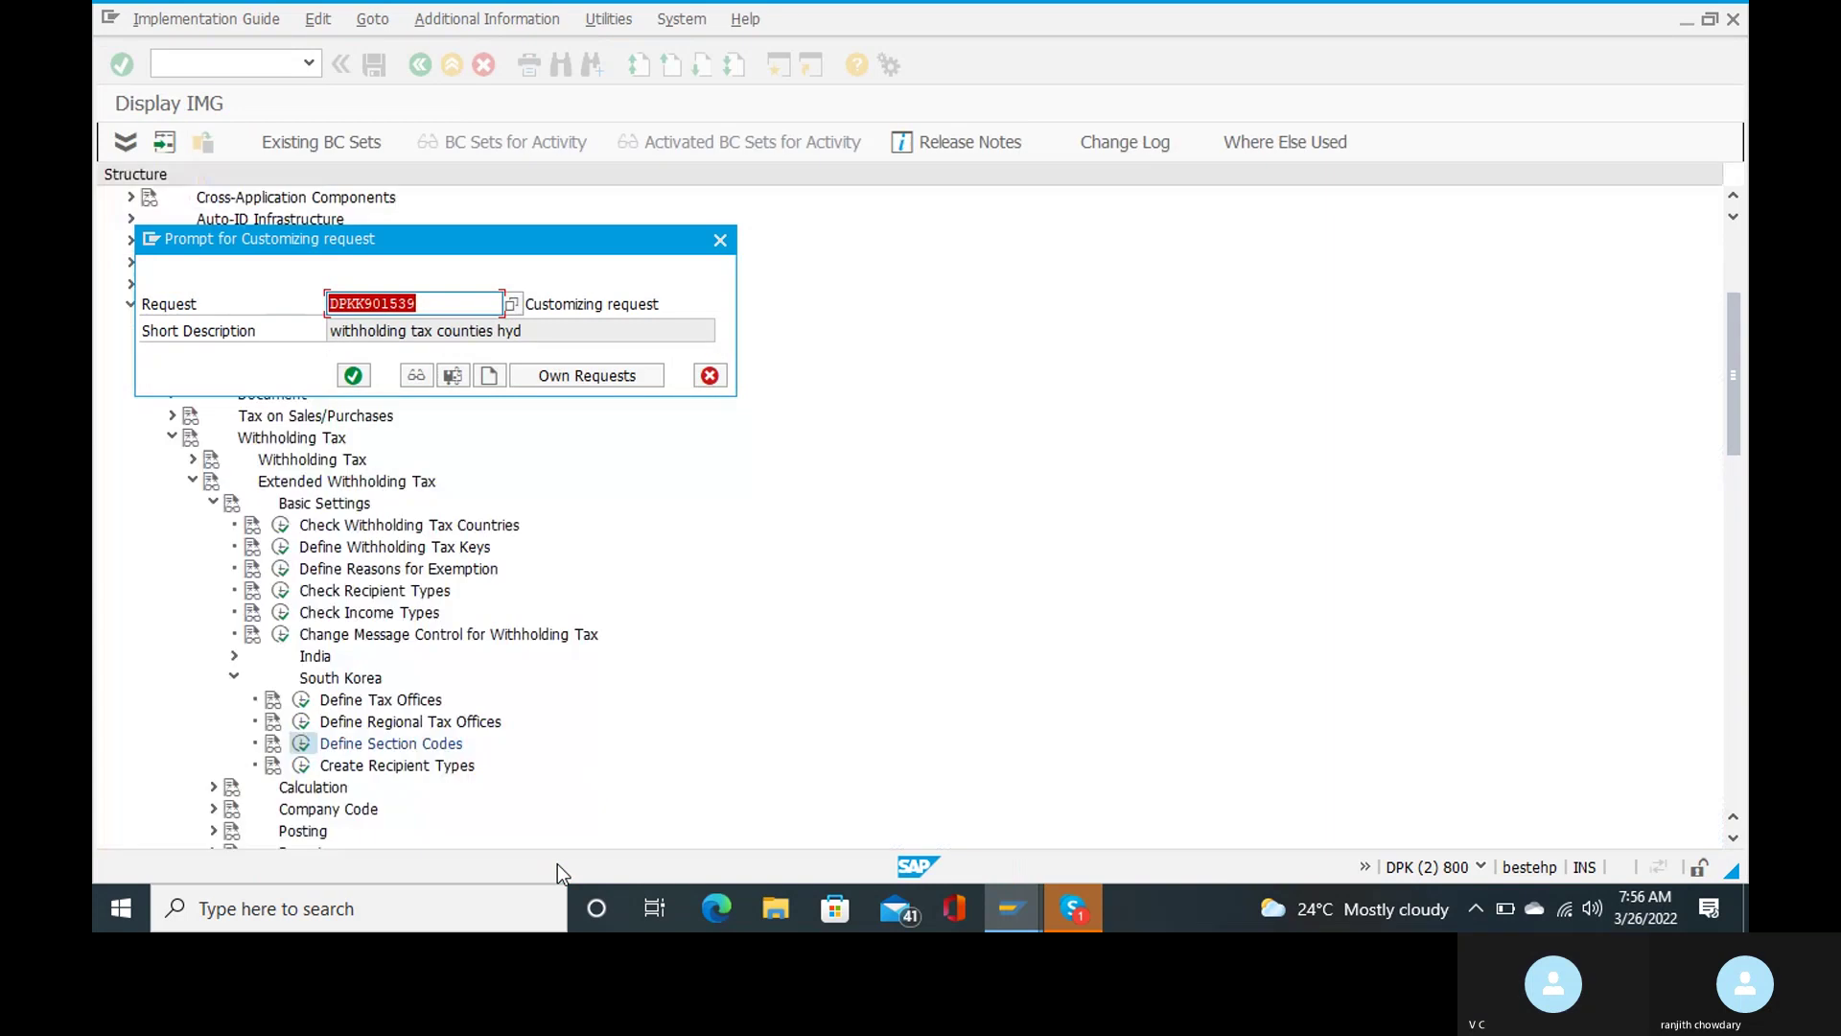
Accept the customizing request for section code SC, and post the pending simulated rent invoice in the vendor invoice session
left_click(354, 375)
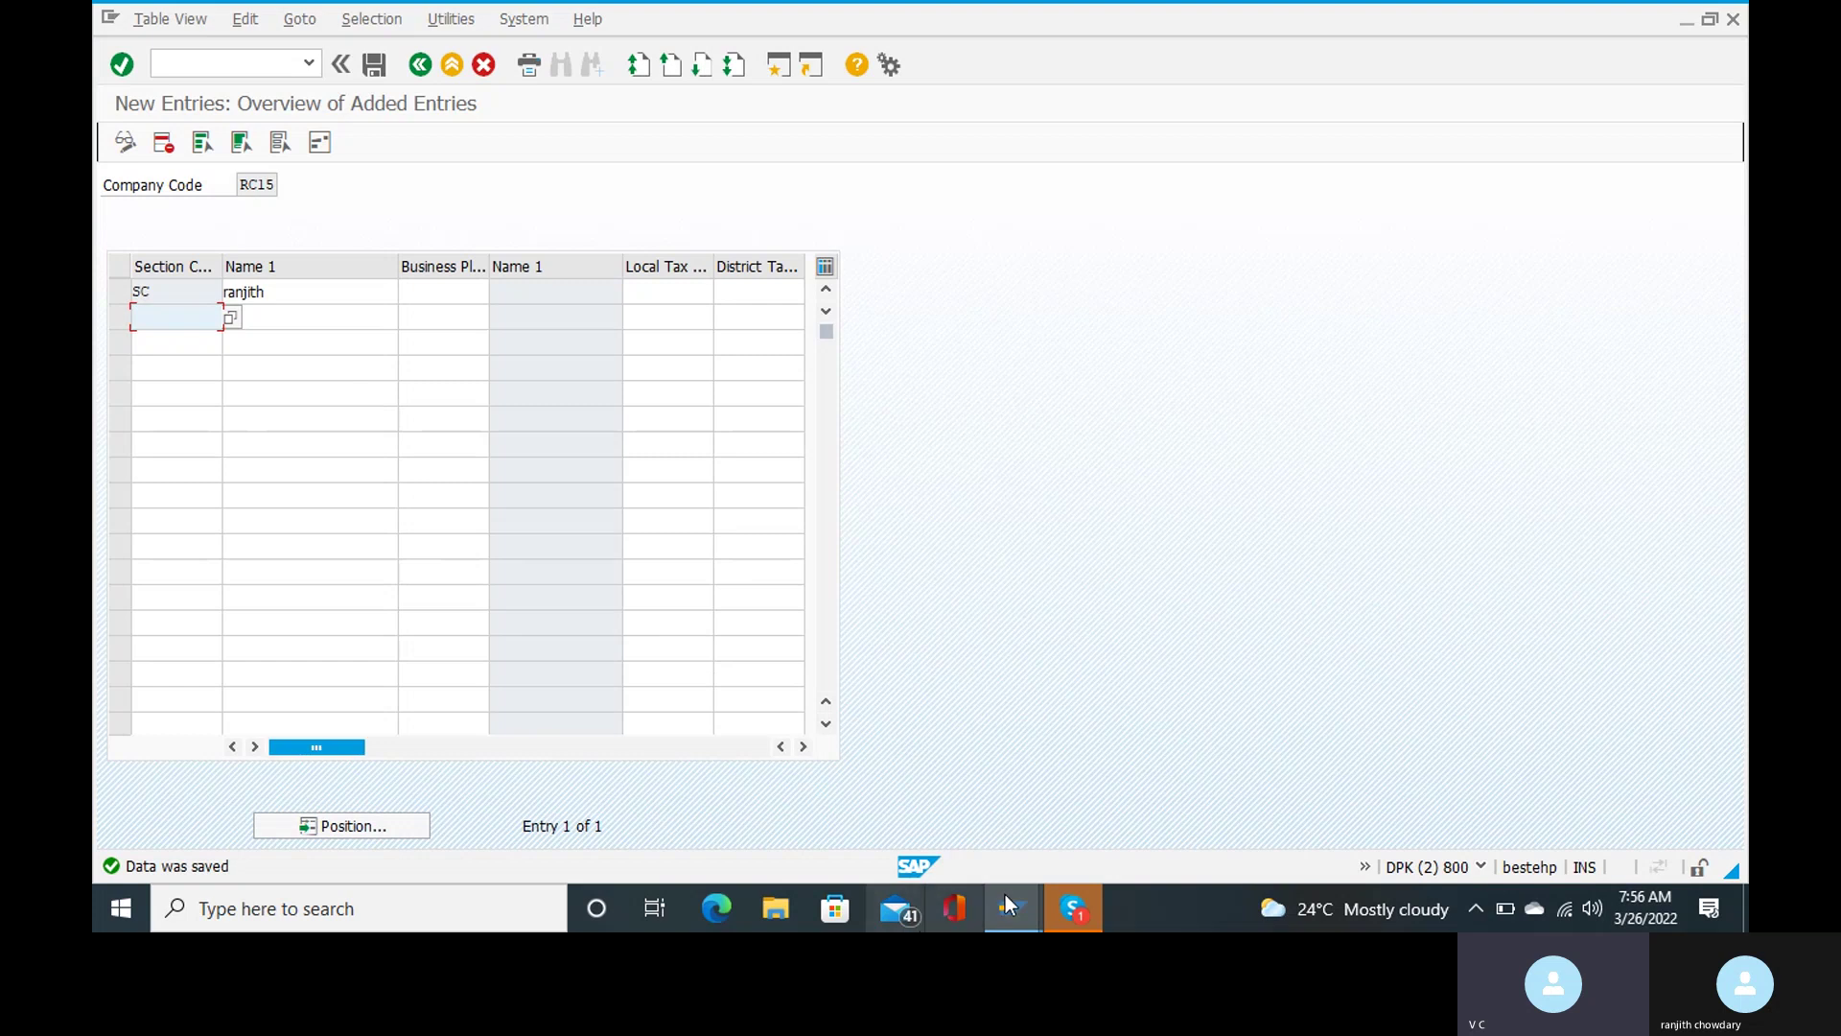
mouse_move(1019, 893)
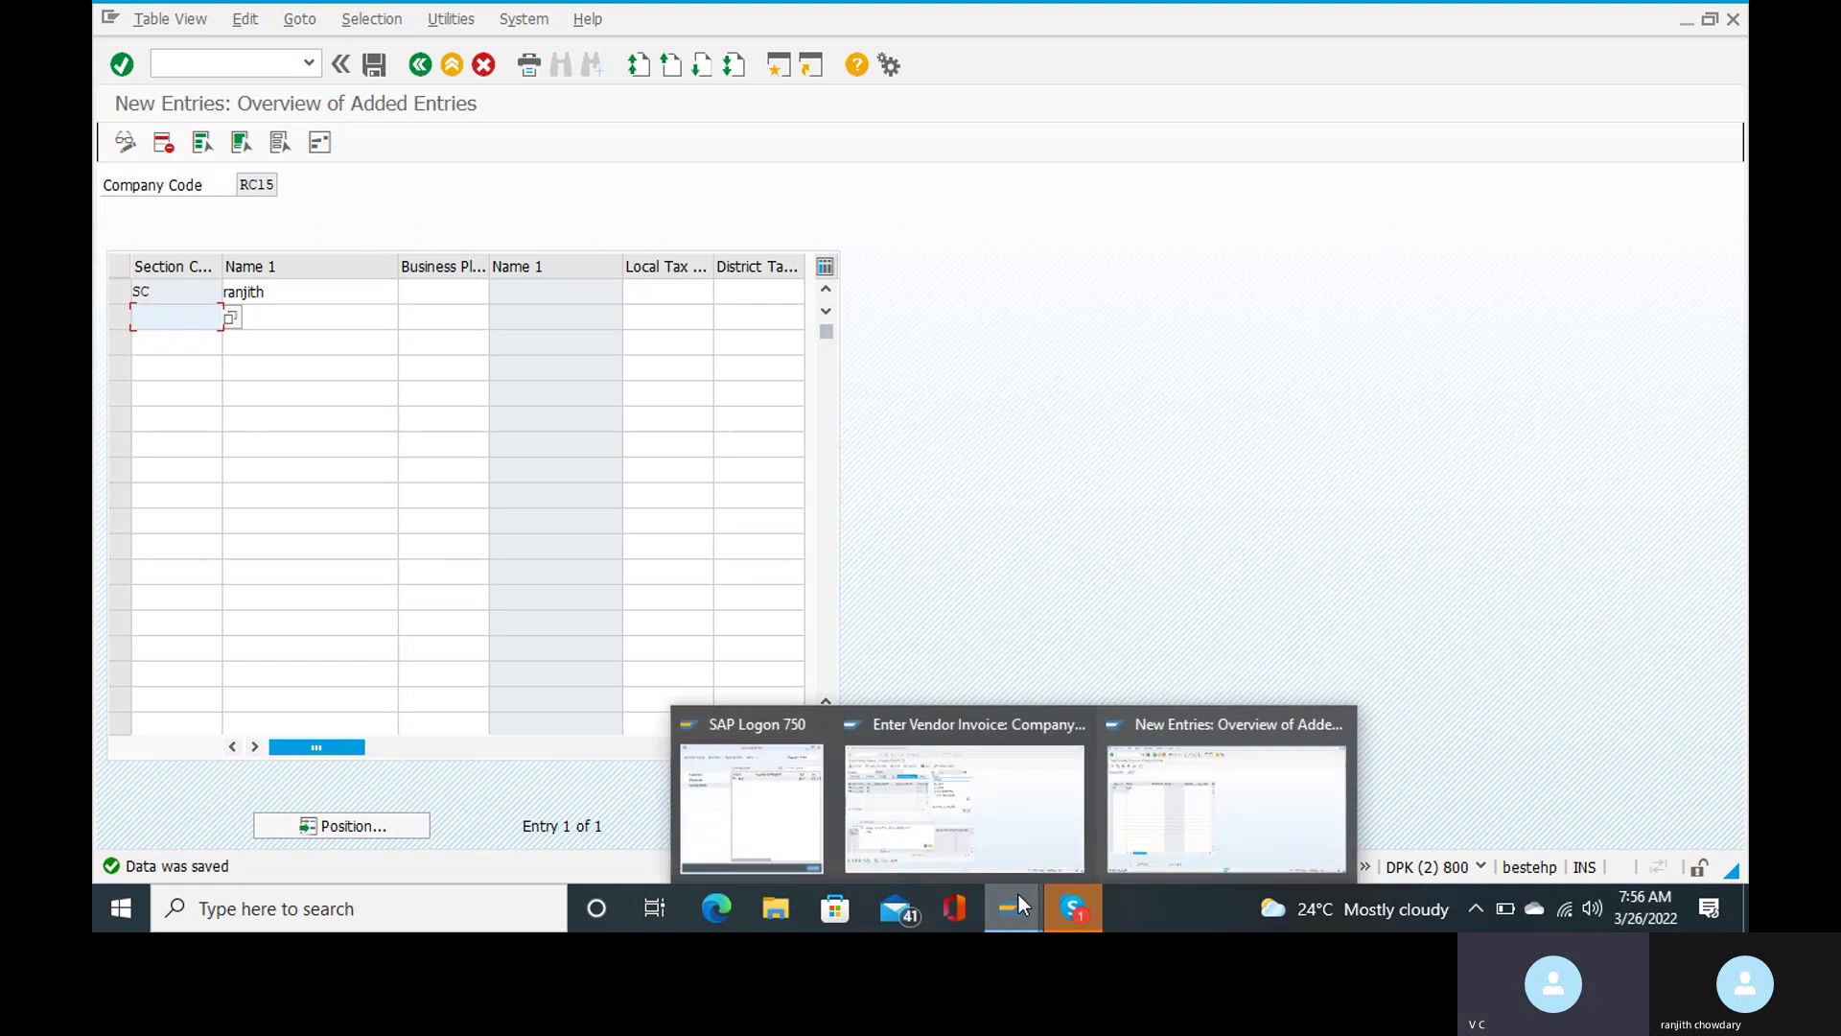
left_click(991, 851)
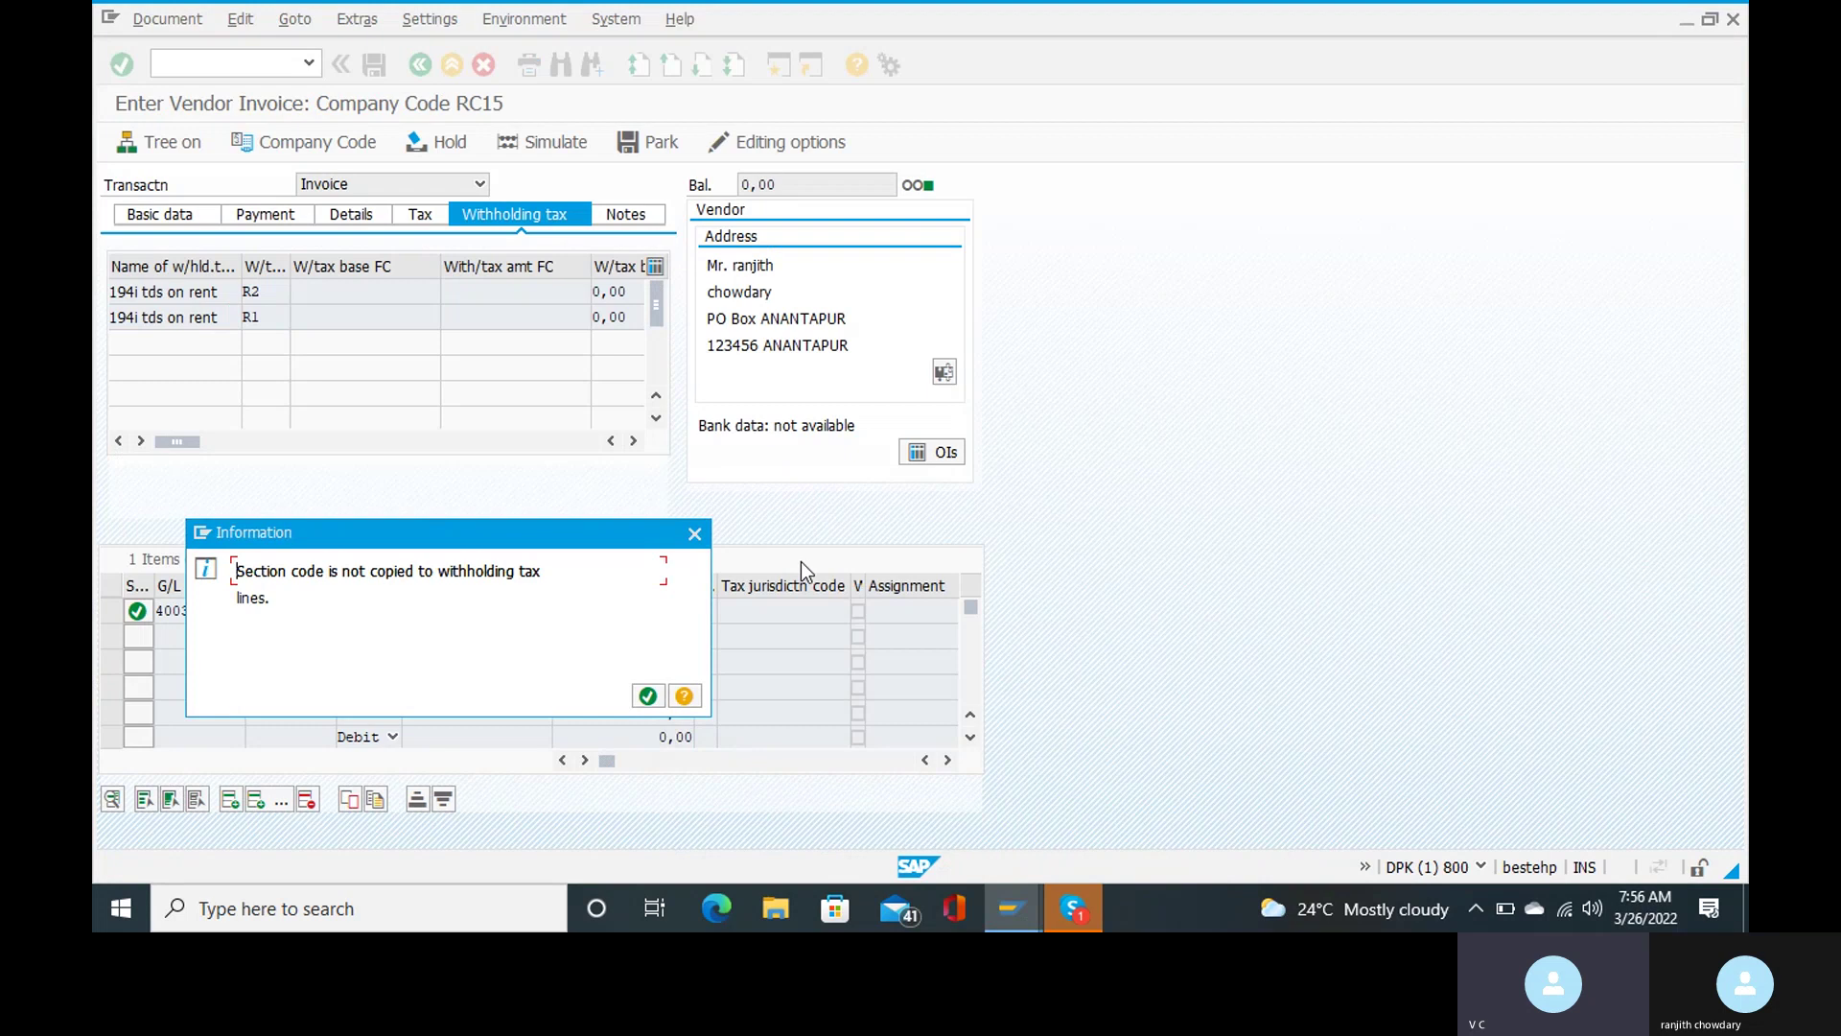
left_click(648, 696)
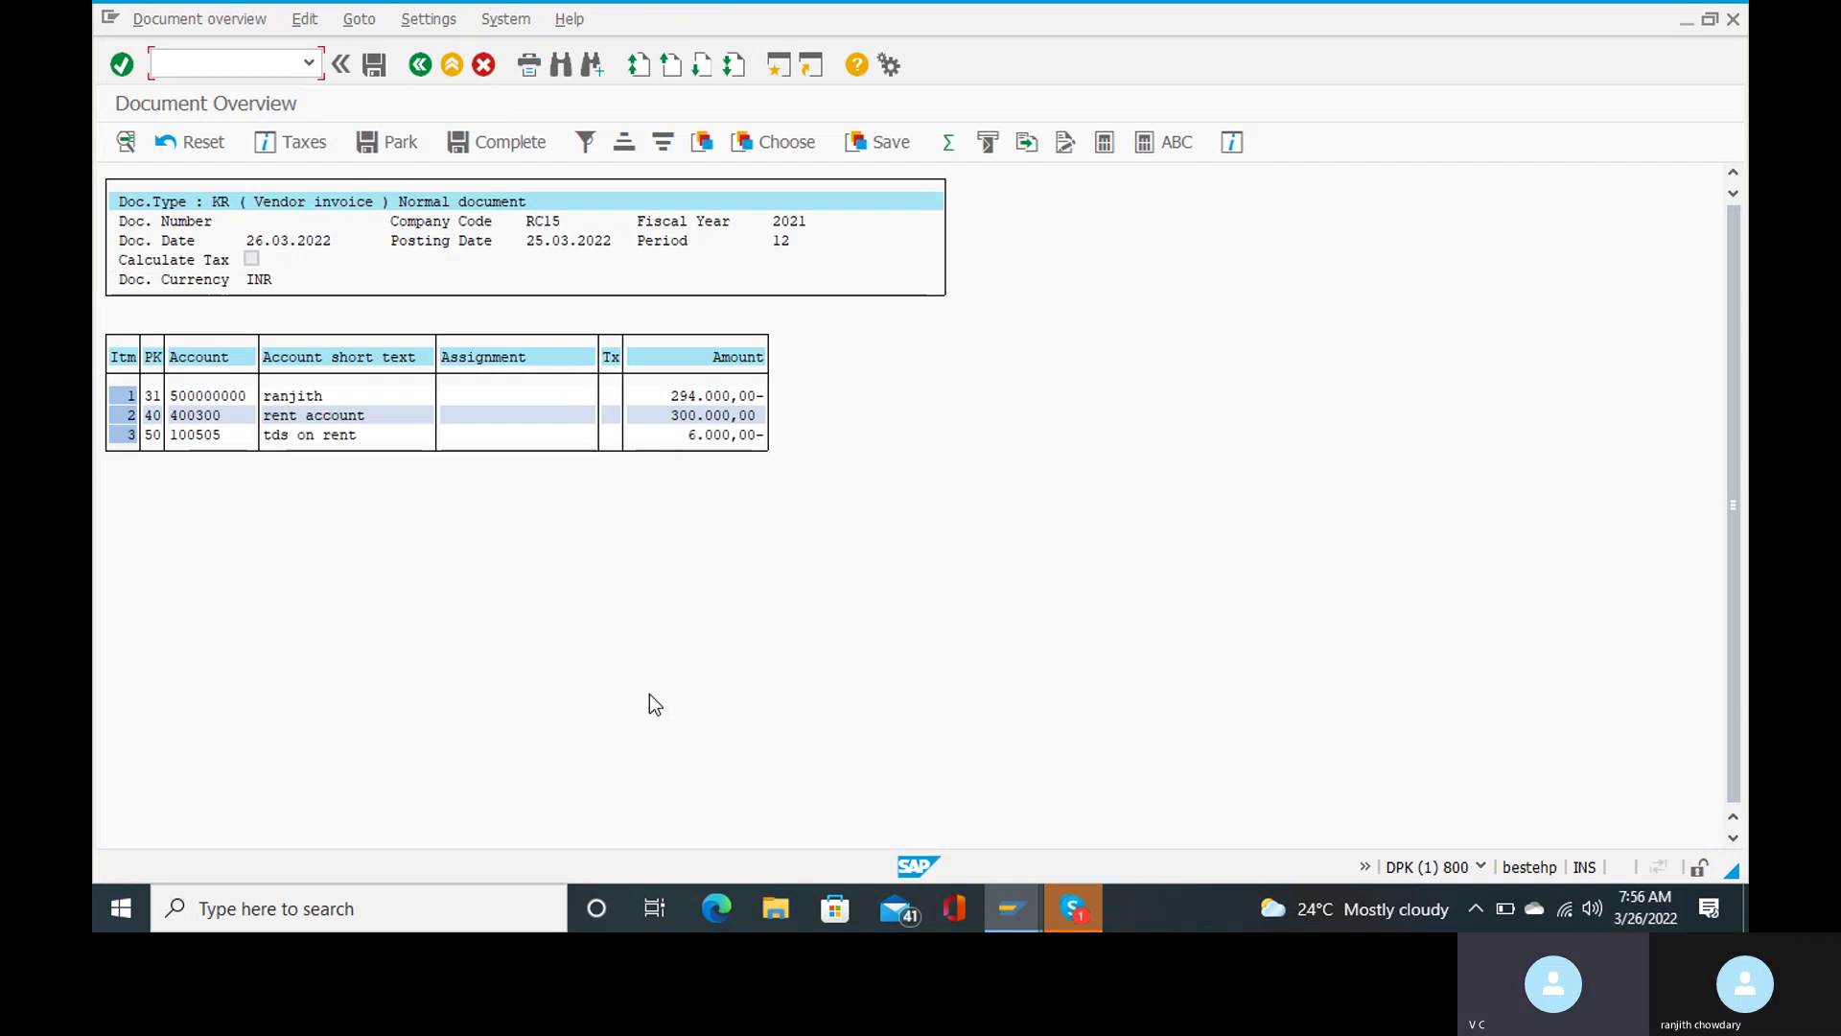
left_click(375, 65)
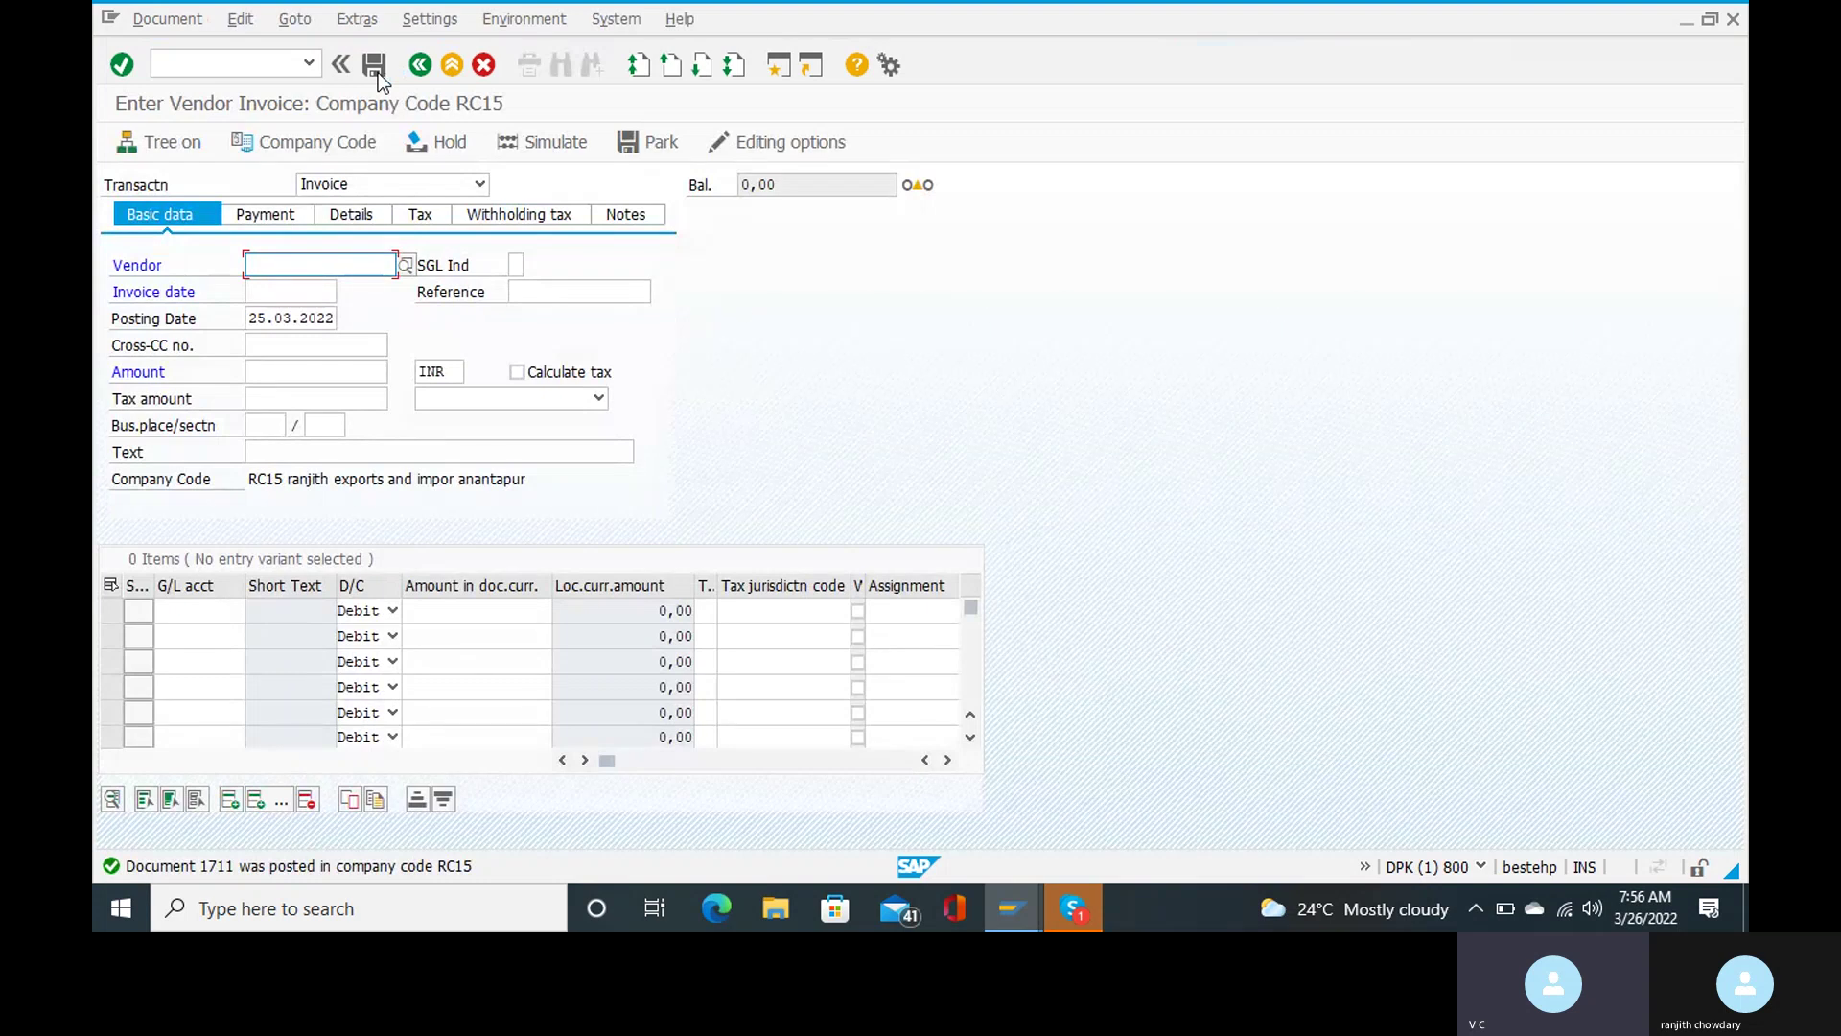
Start another vendor invoice for the same vendor as before, with invoice date 26.03.2022
left_click(178, 67)
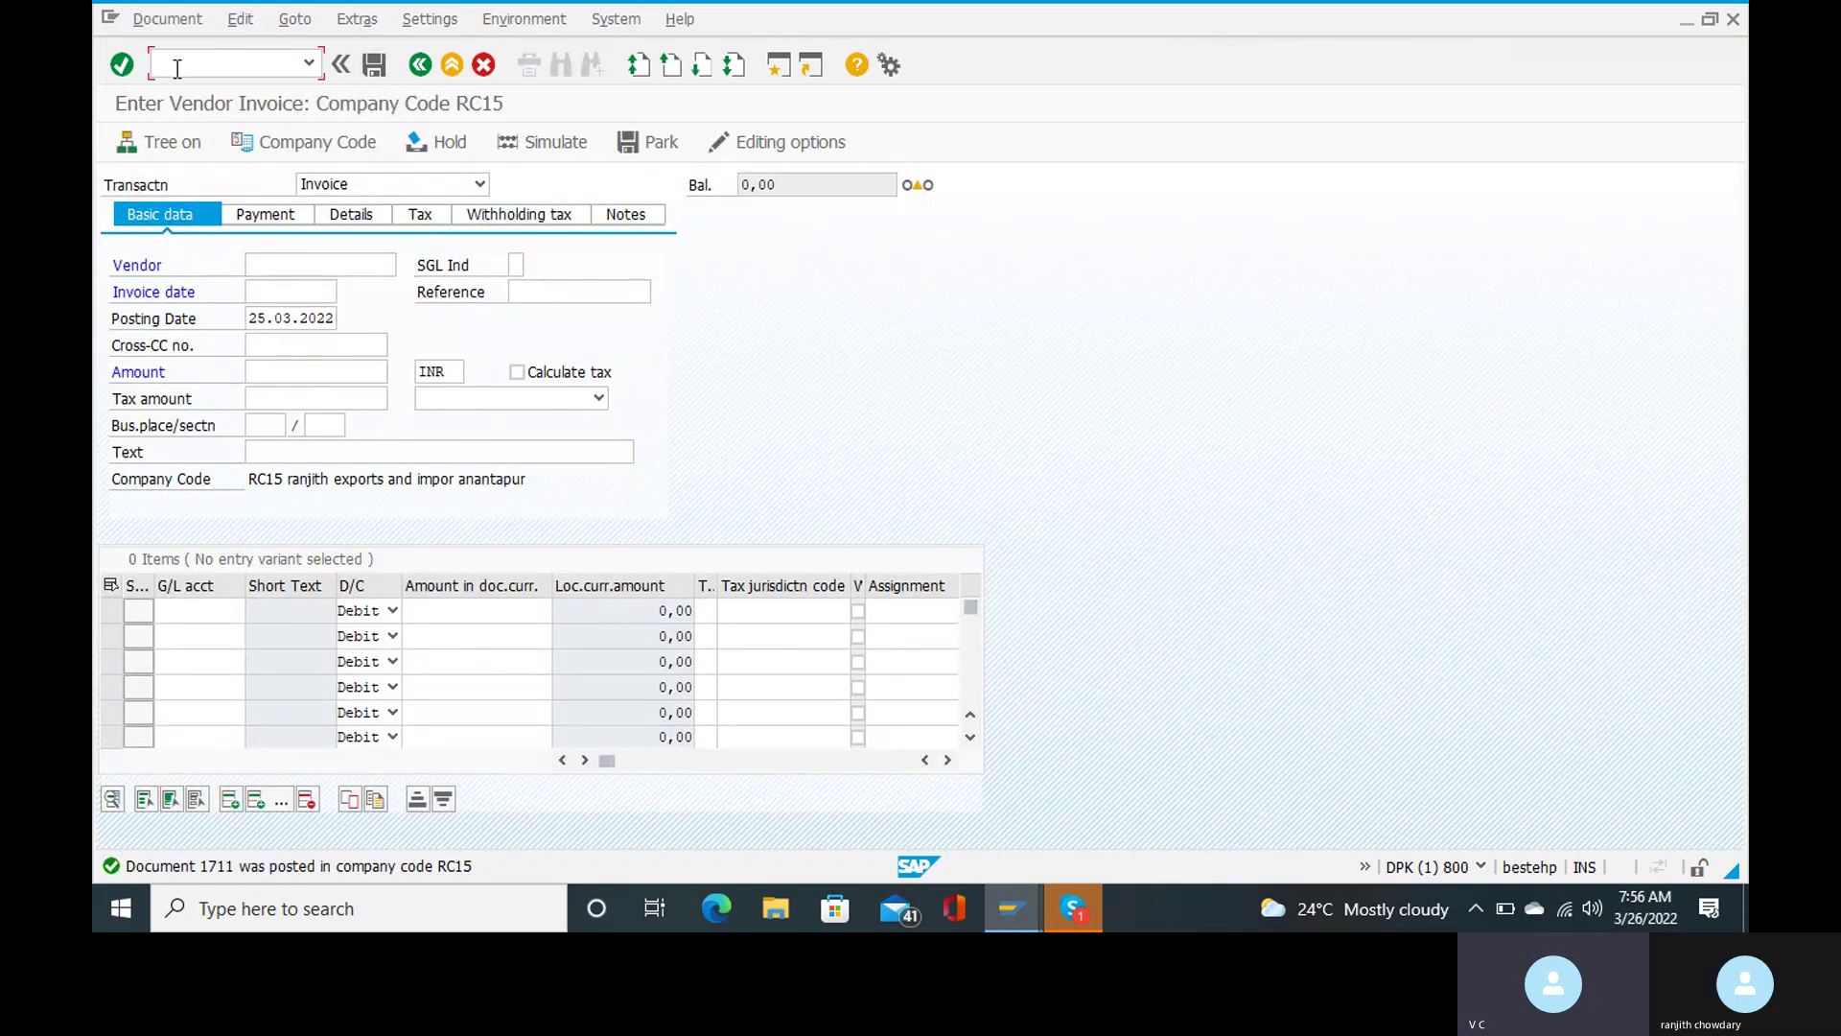
left_click(253, 266)
type("5")
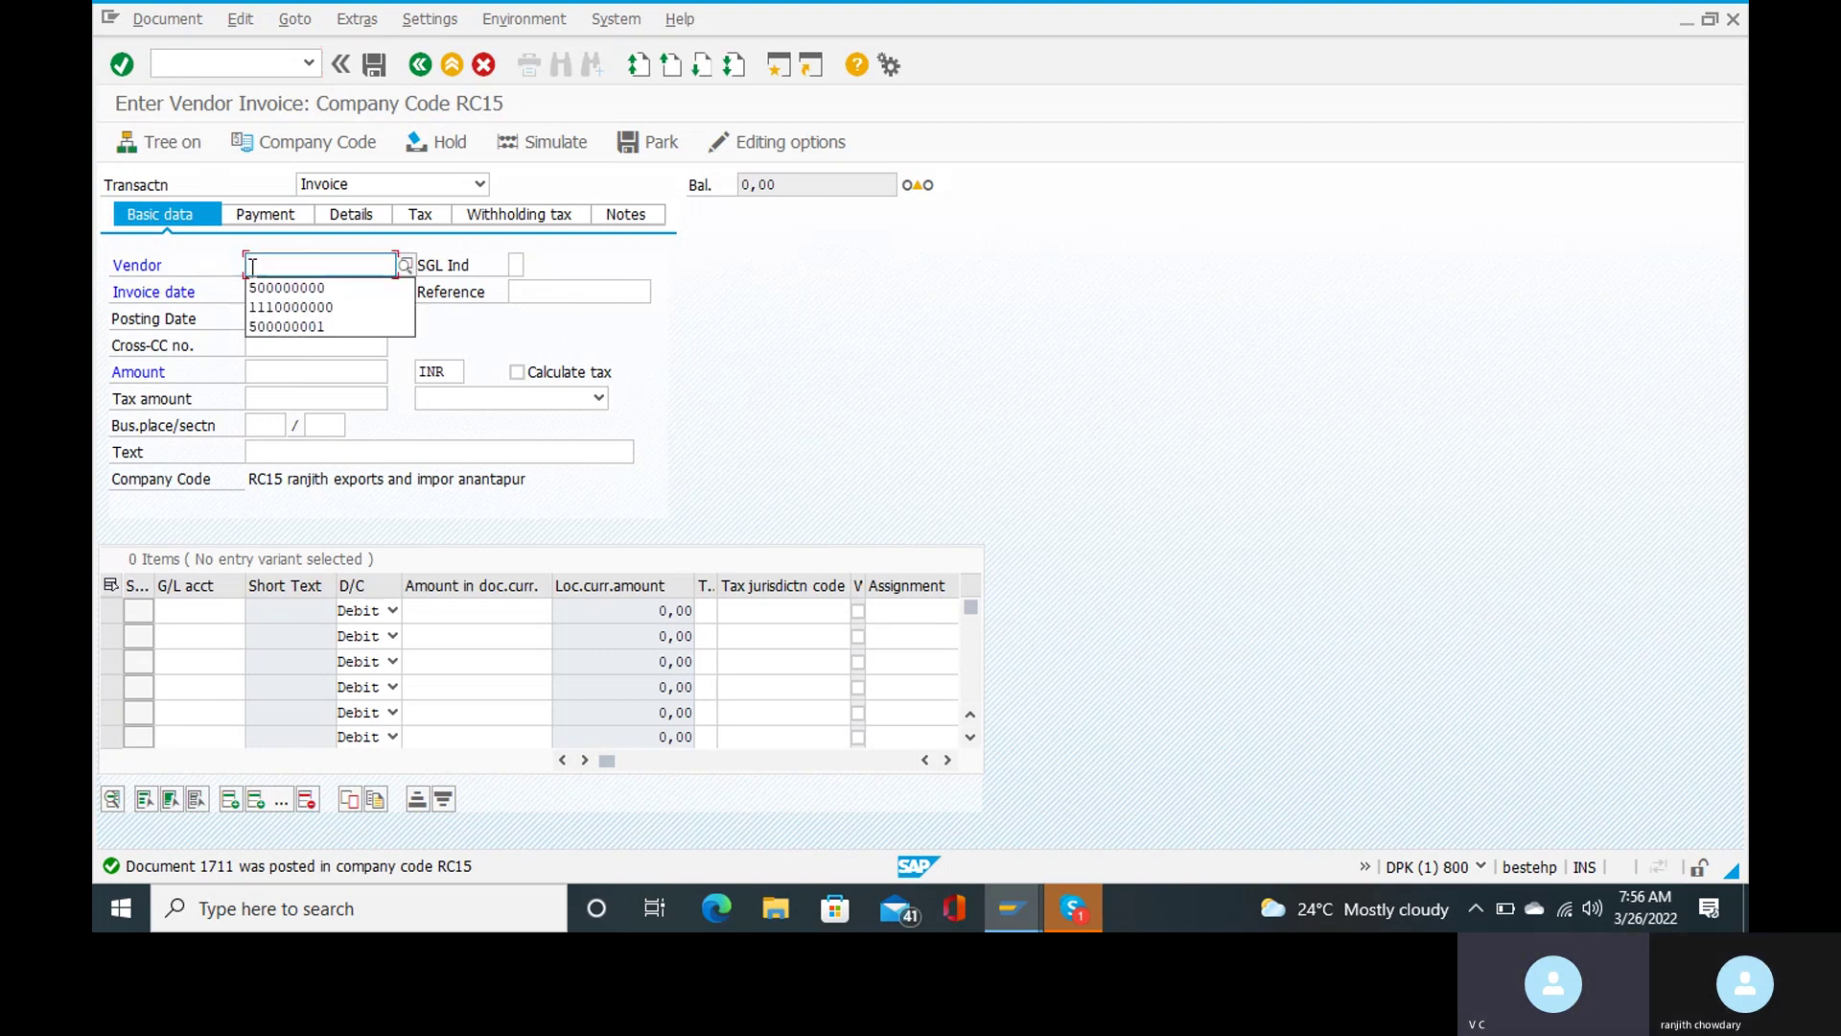
left_click(289, 297)
key("Return")
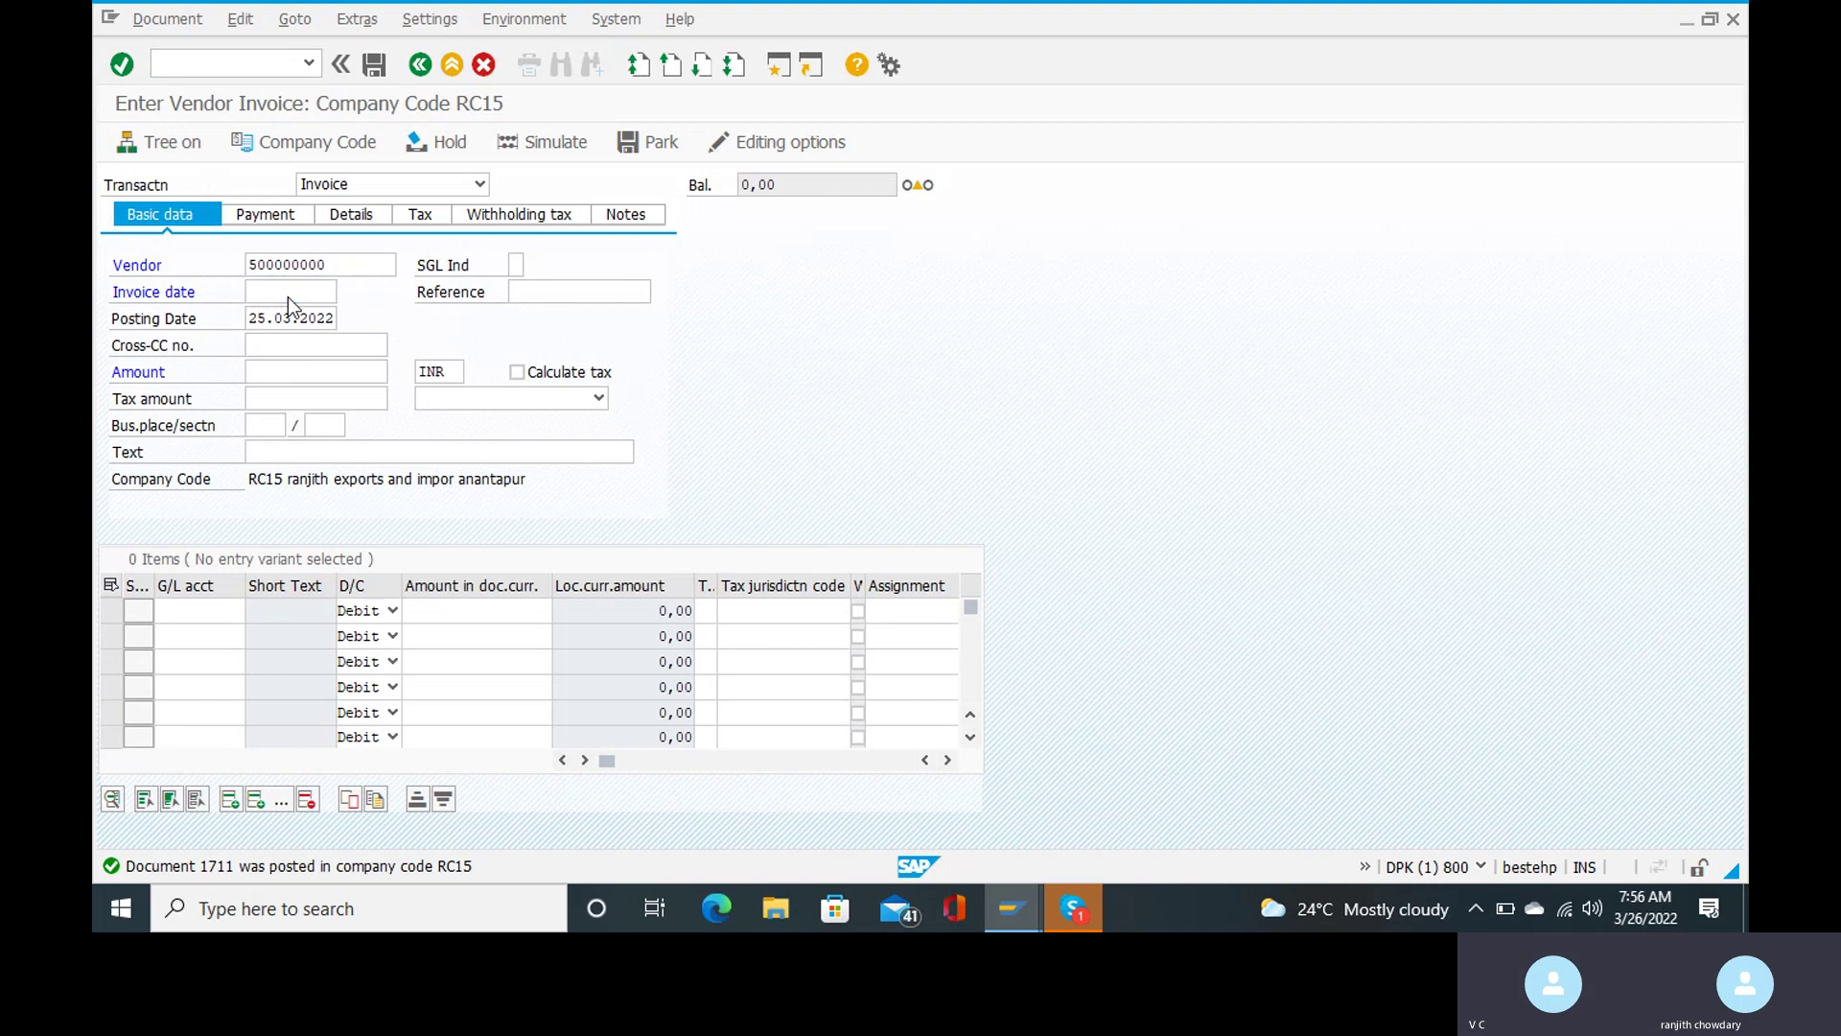
left_click(288, 293)
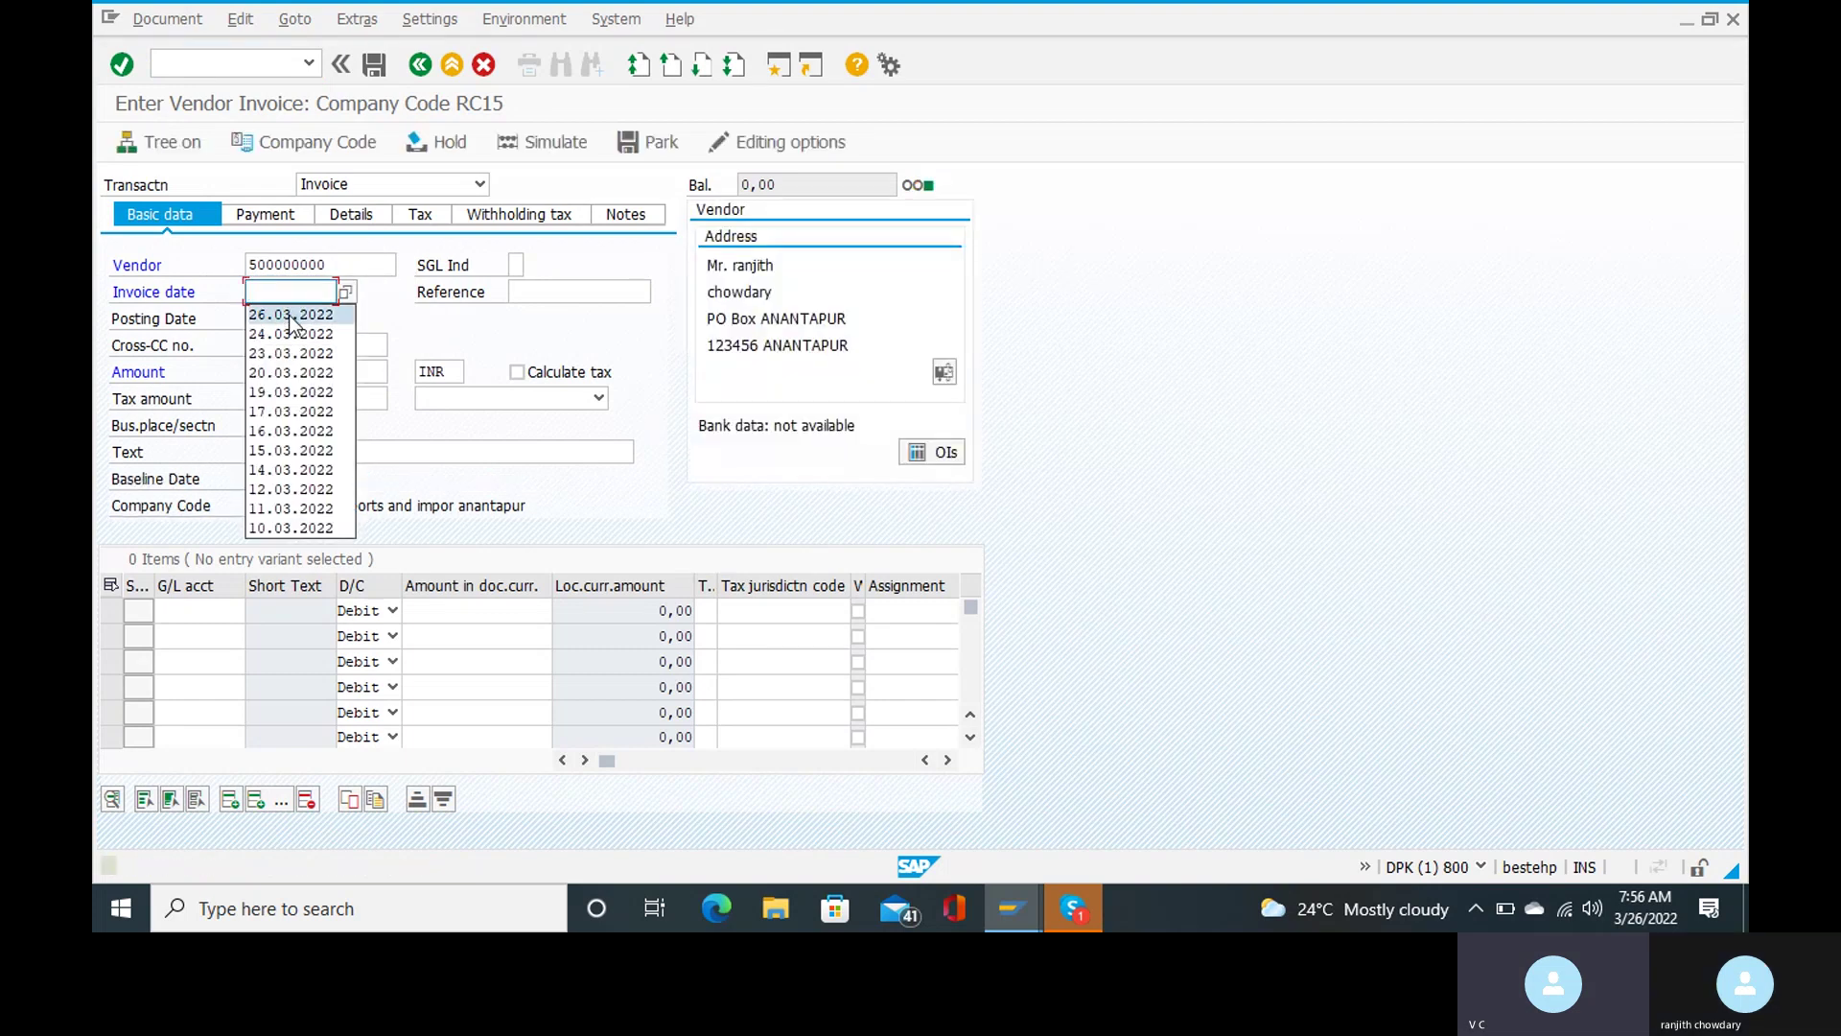
left_click(292, 312)
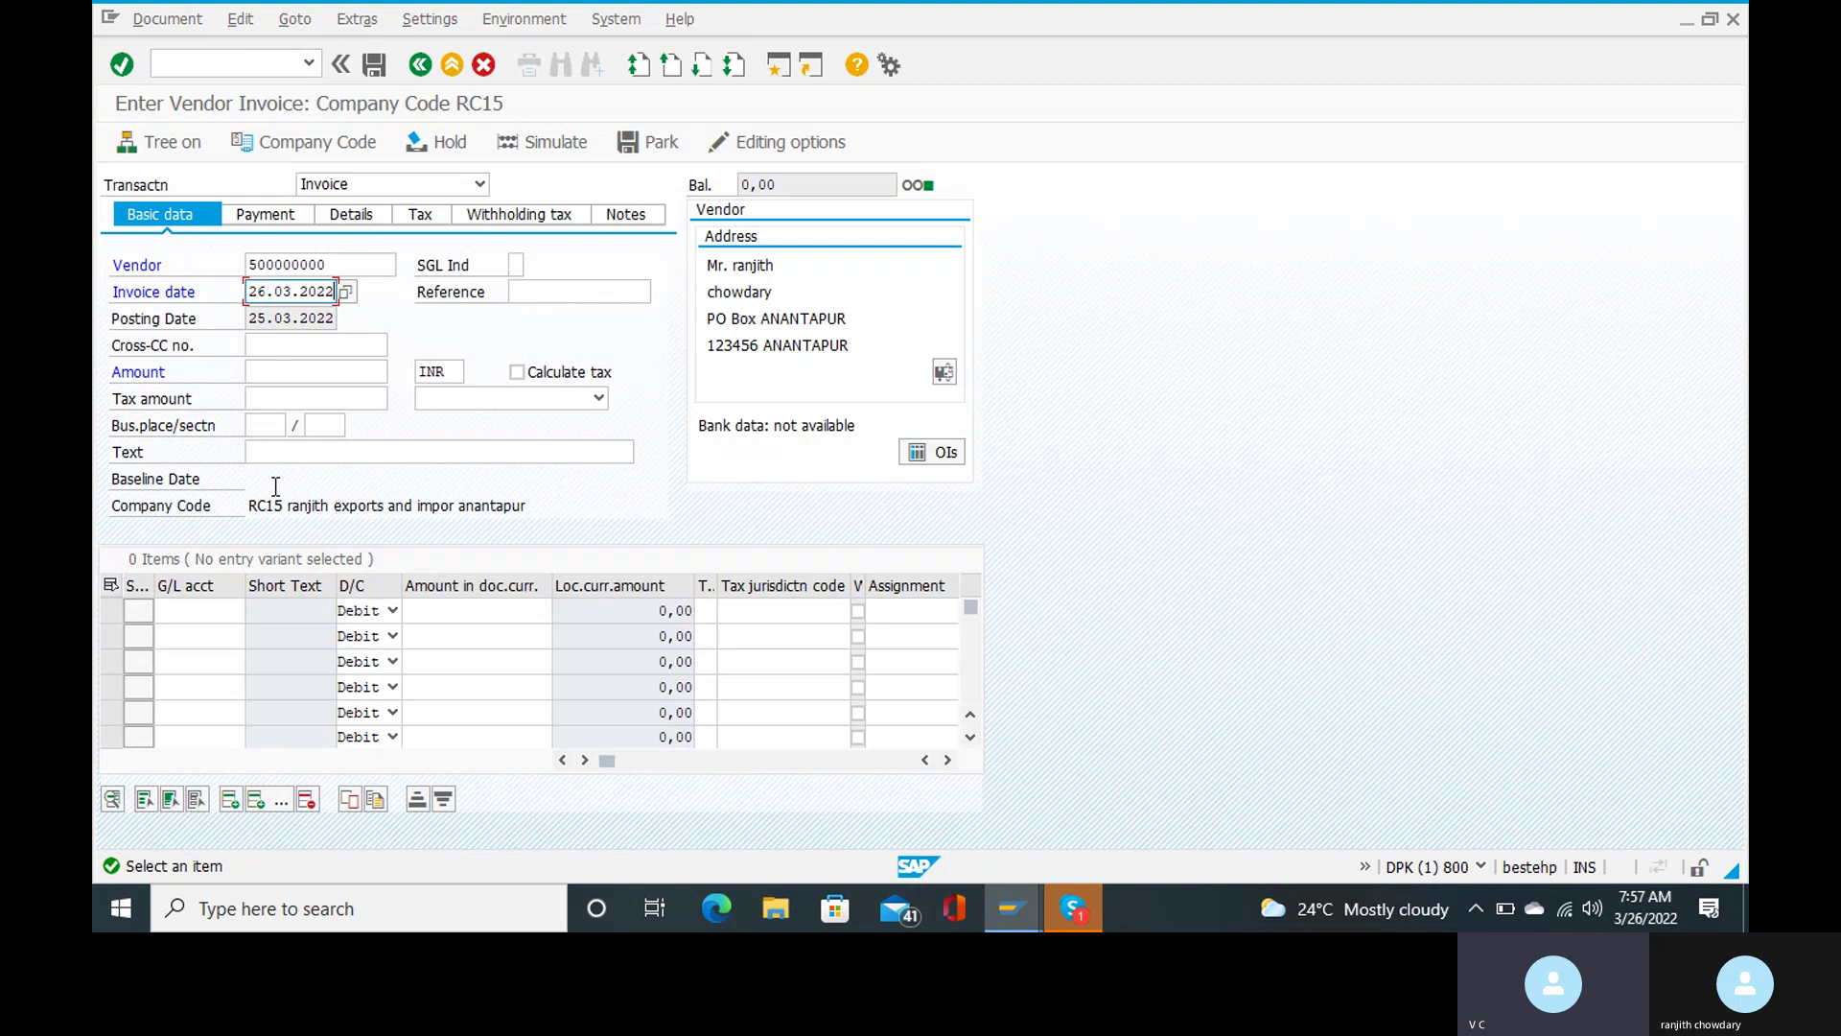
Set the invoice amount to 400000 INR and the text to "rent paid"
left_click(328, 369)
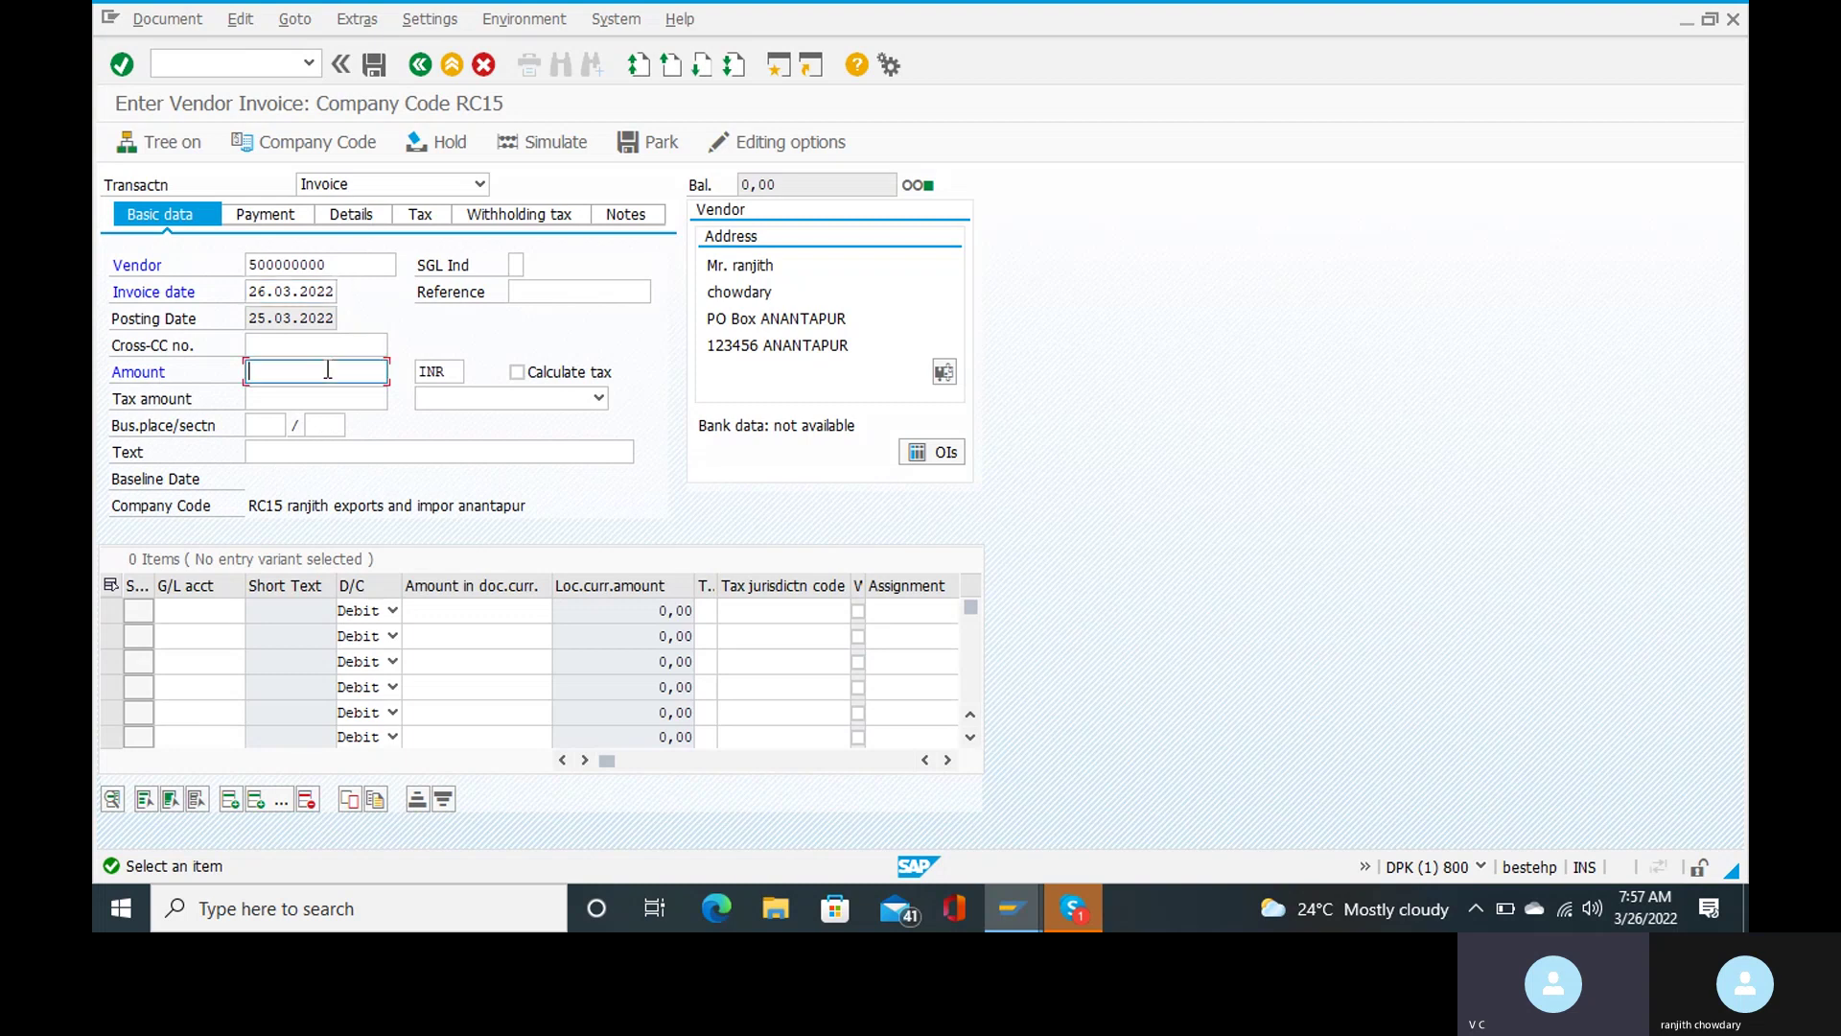
type("4")
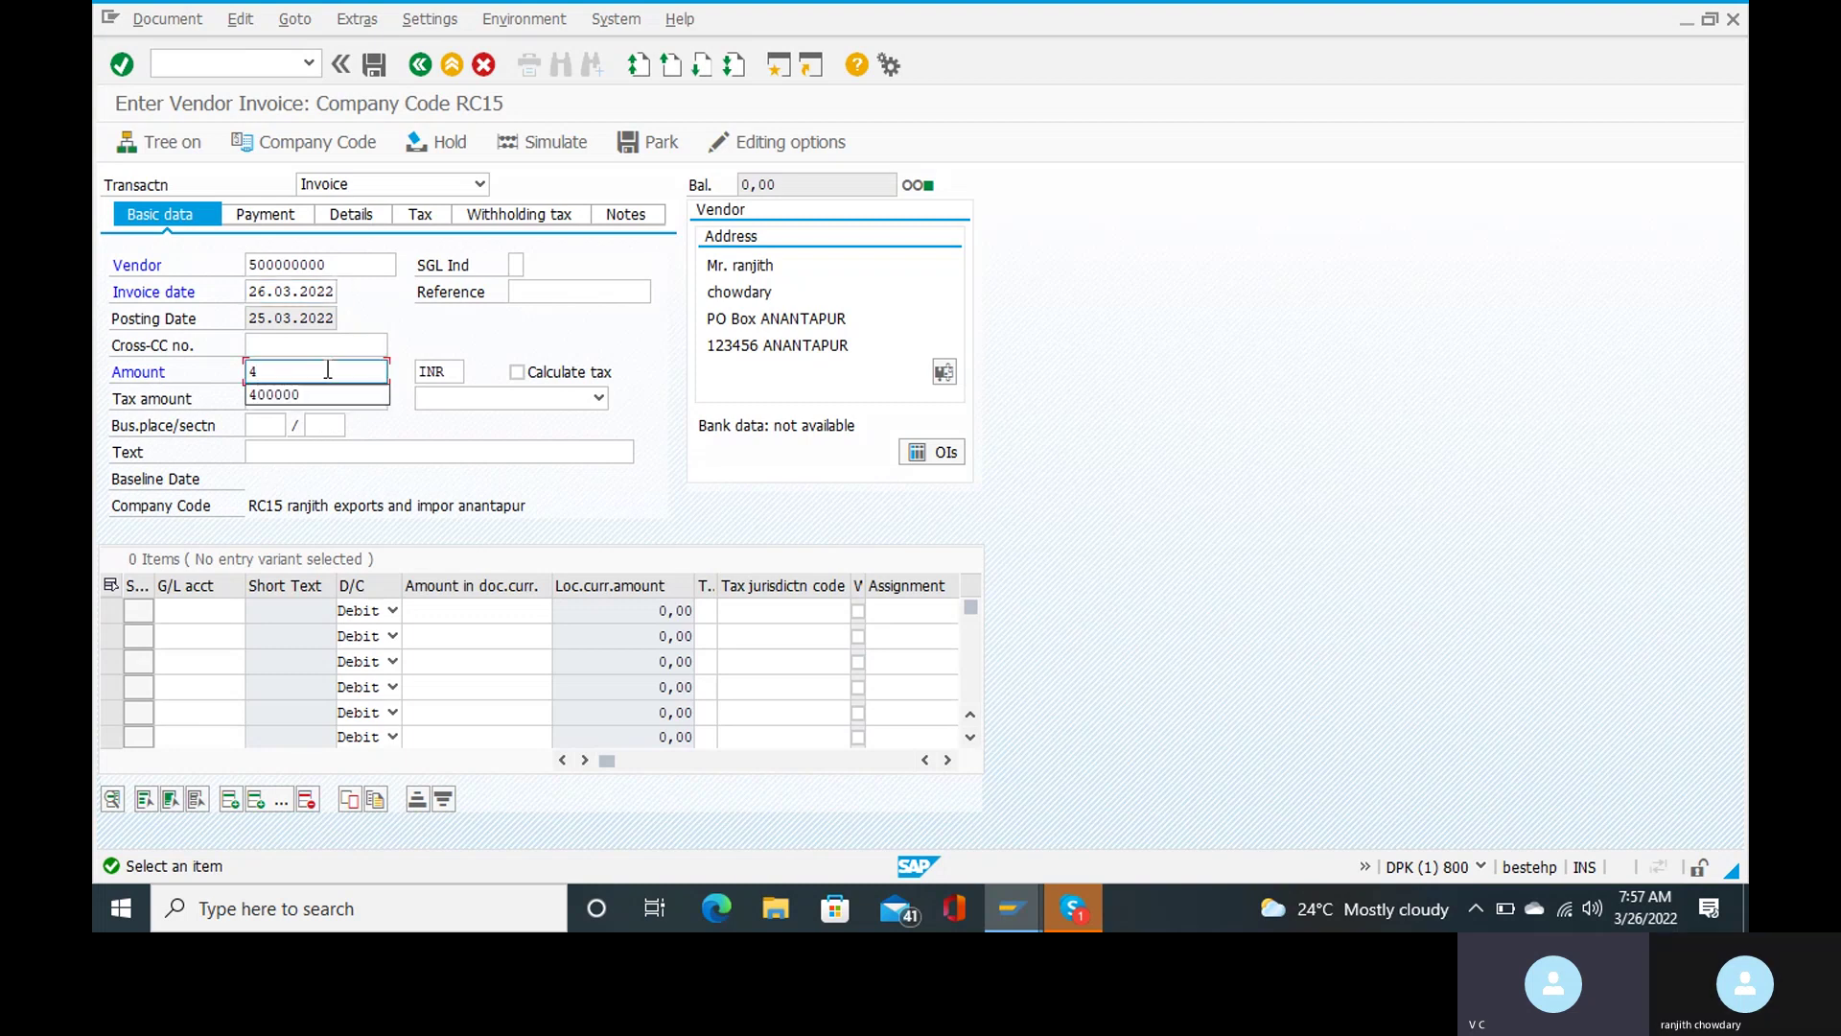
key("Down")
key("Return")
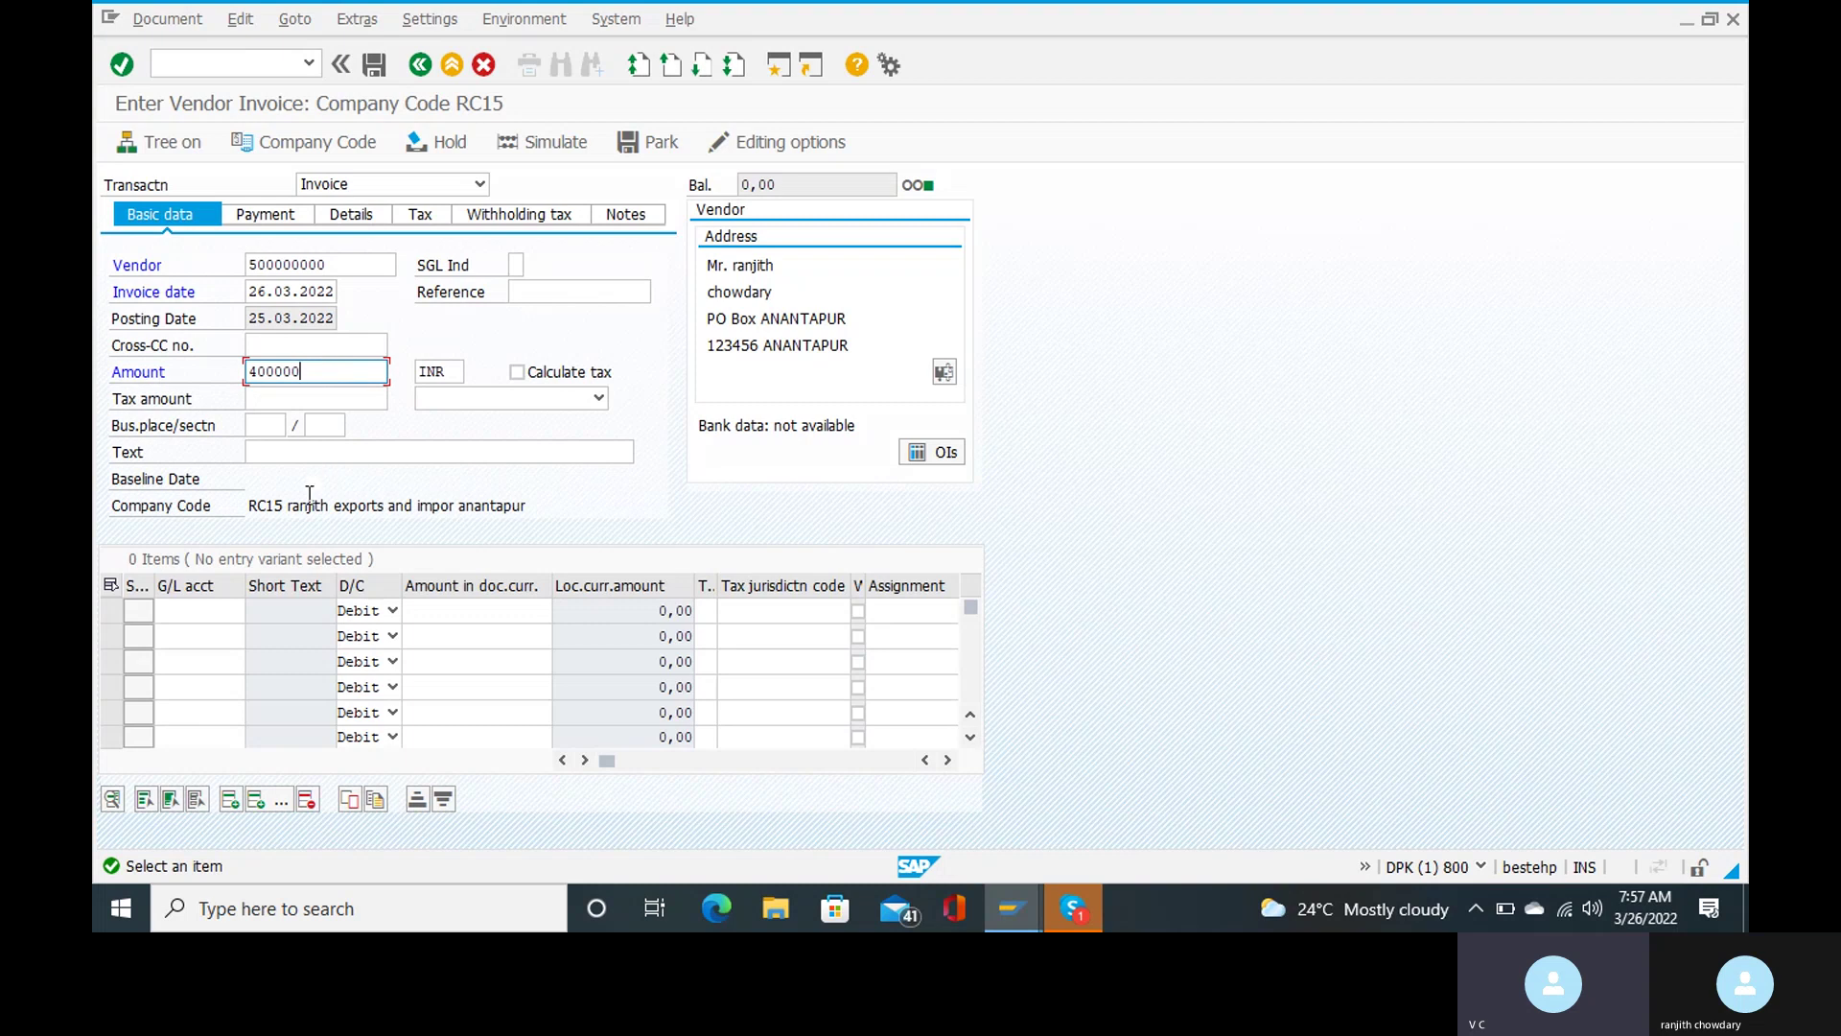
left_click(339, 455)
left_click(340, 455)
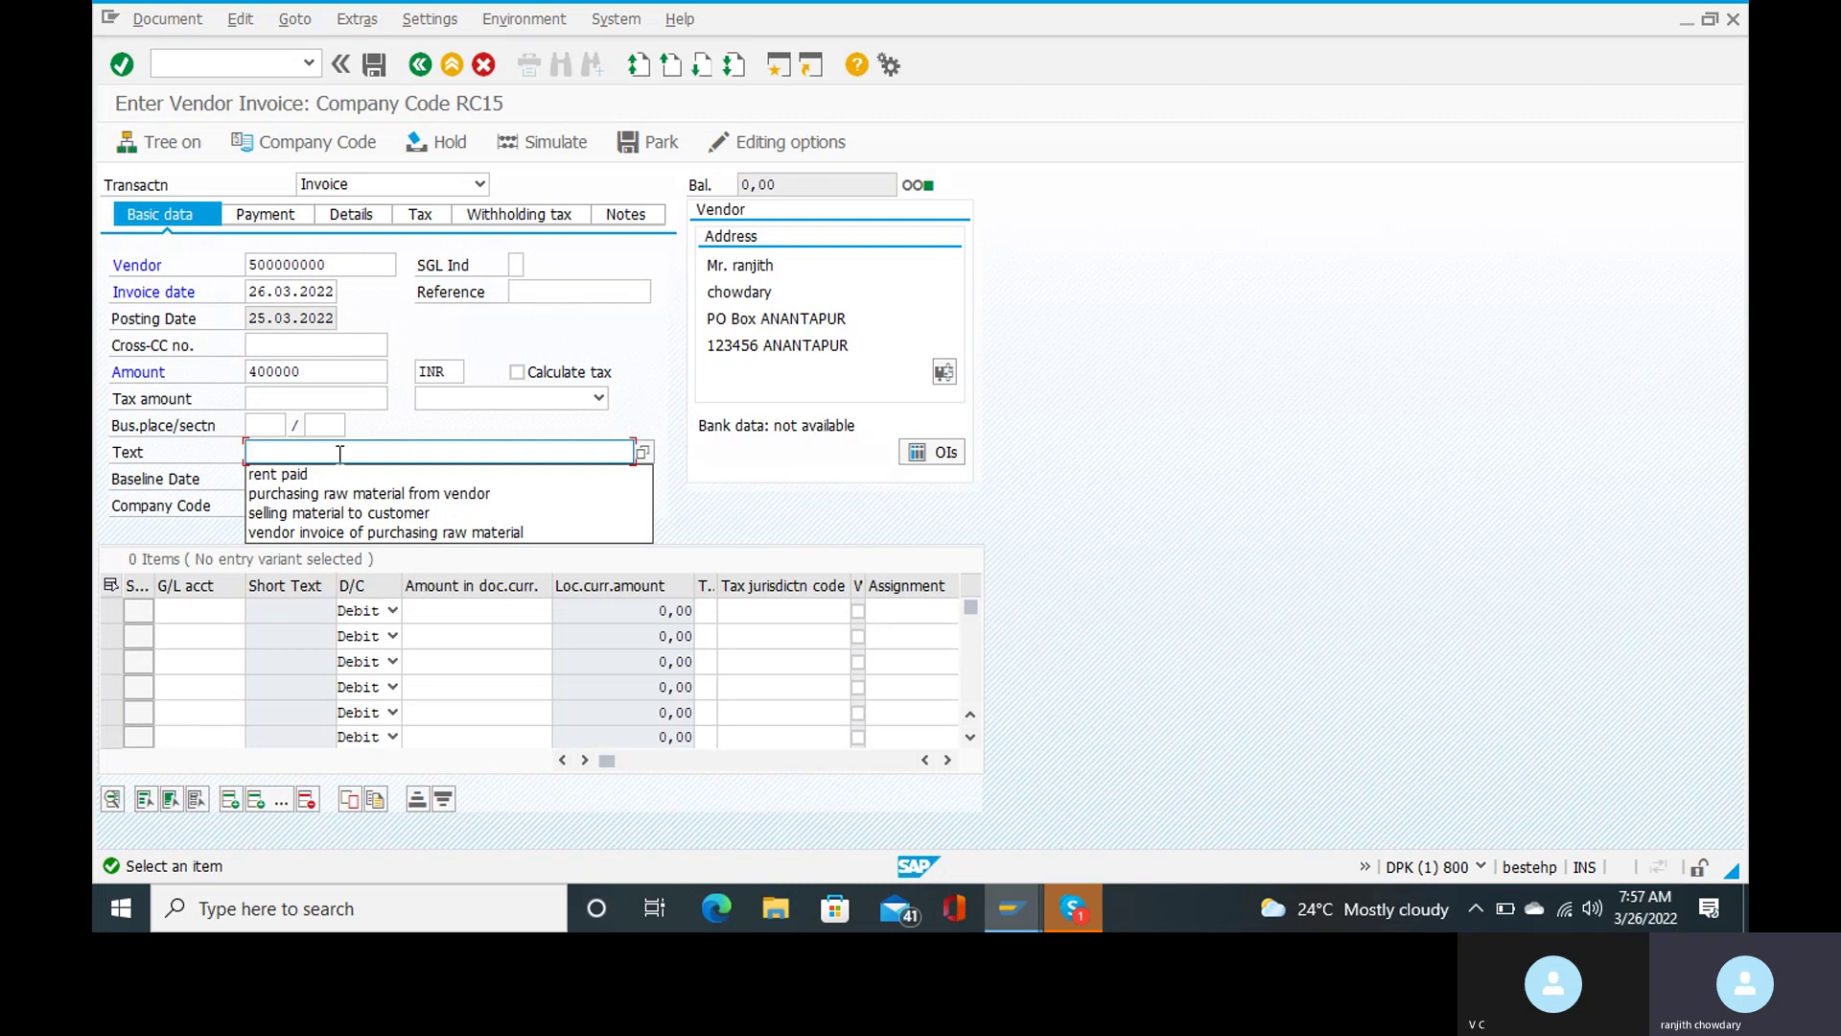
left_click(332, 477)
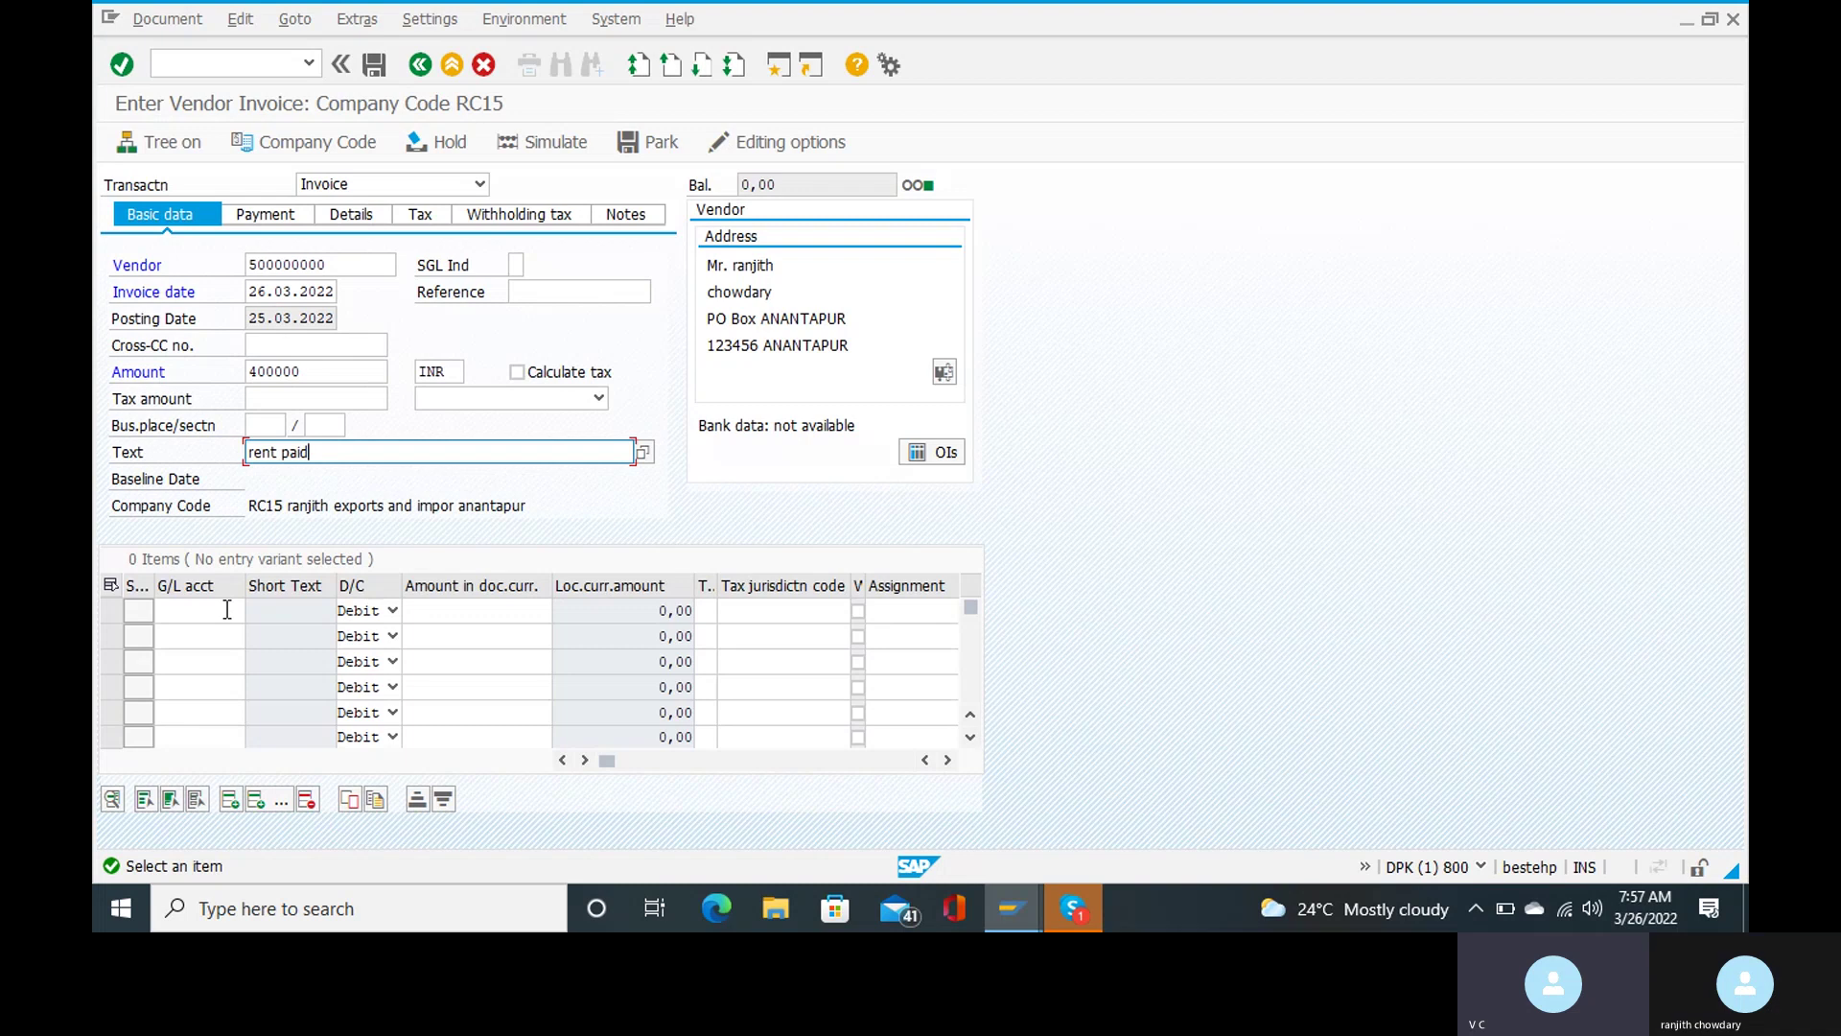
Assign section code SC to the invoice from the list of possible section codes, leaving the business place empty
left_click(344, 416)
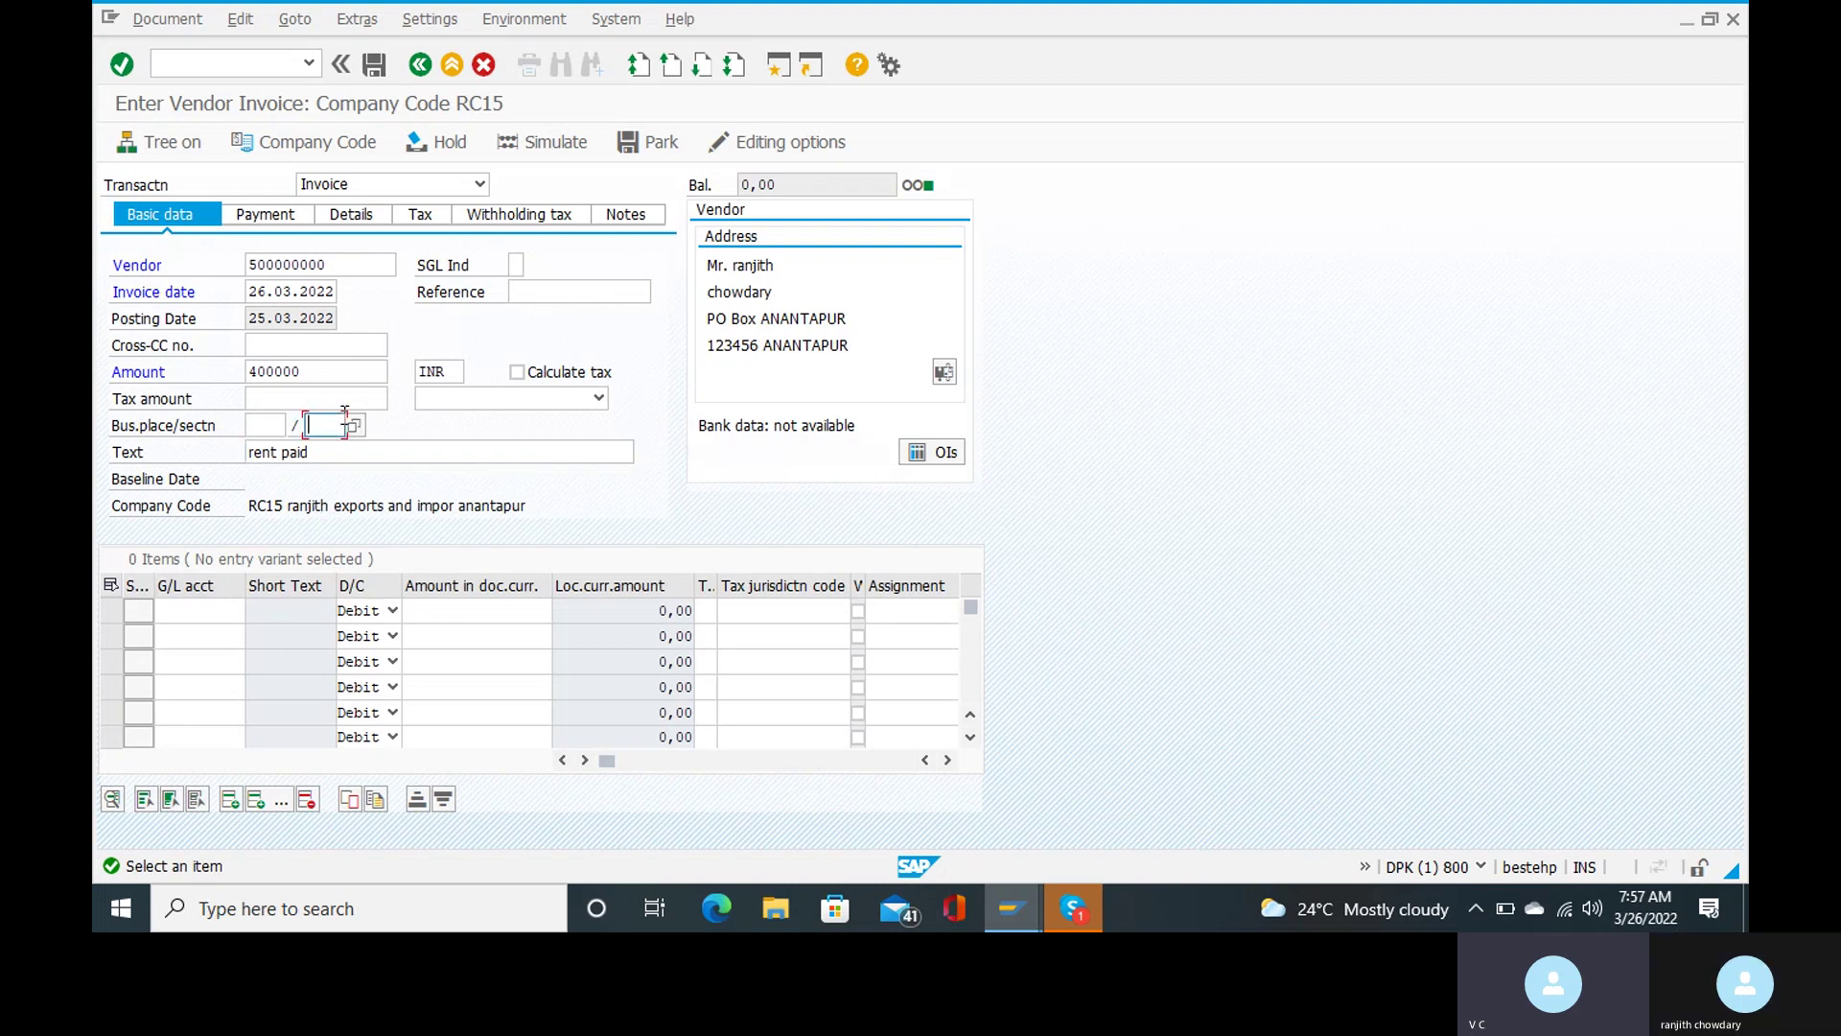
left_click(353, 426)
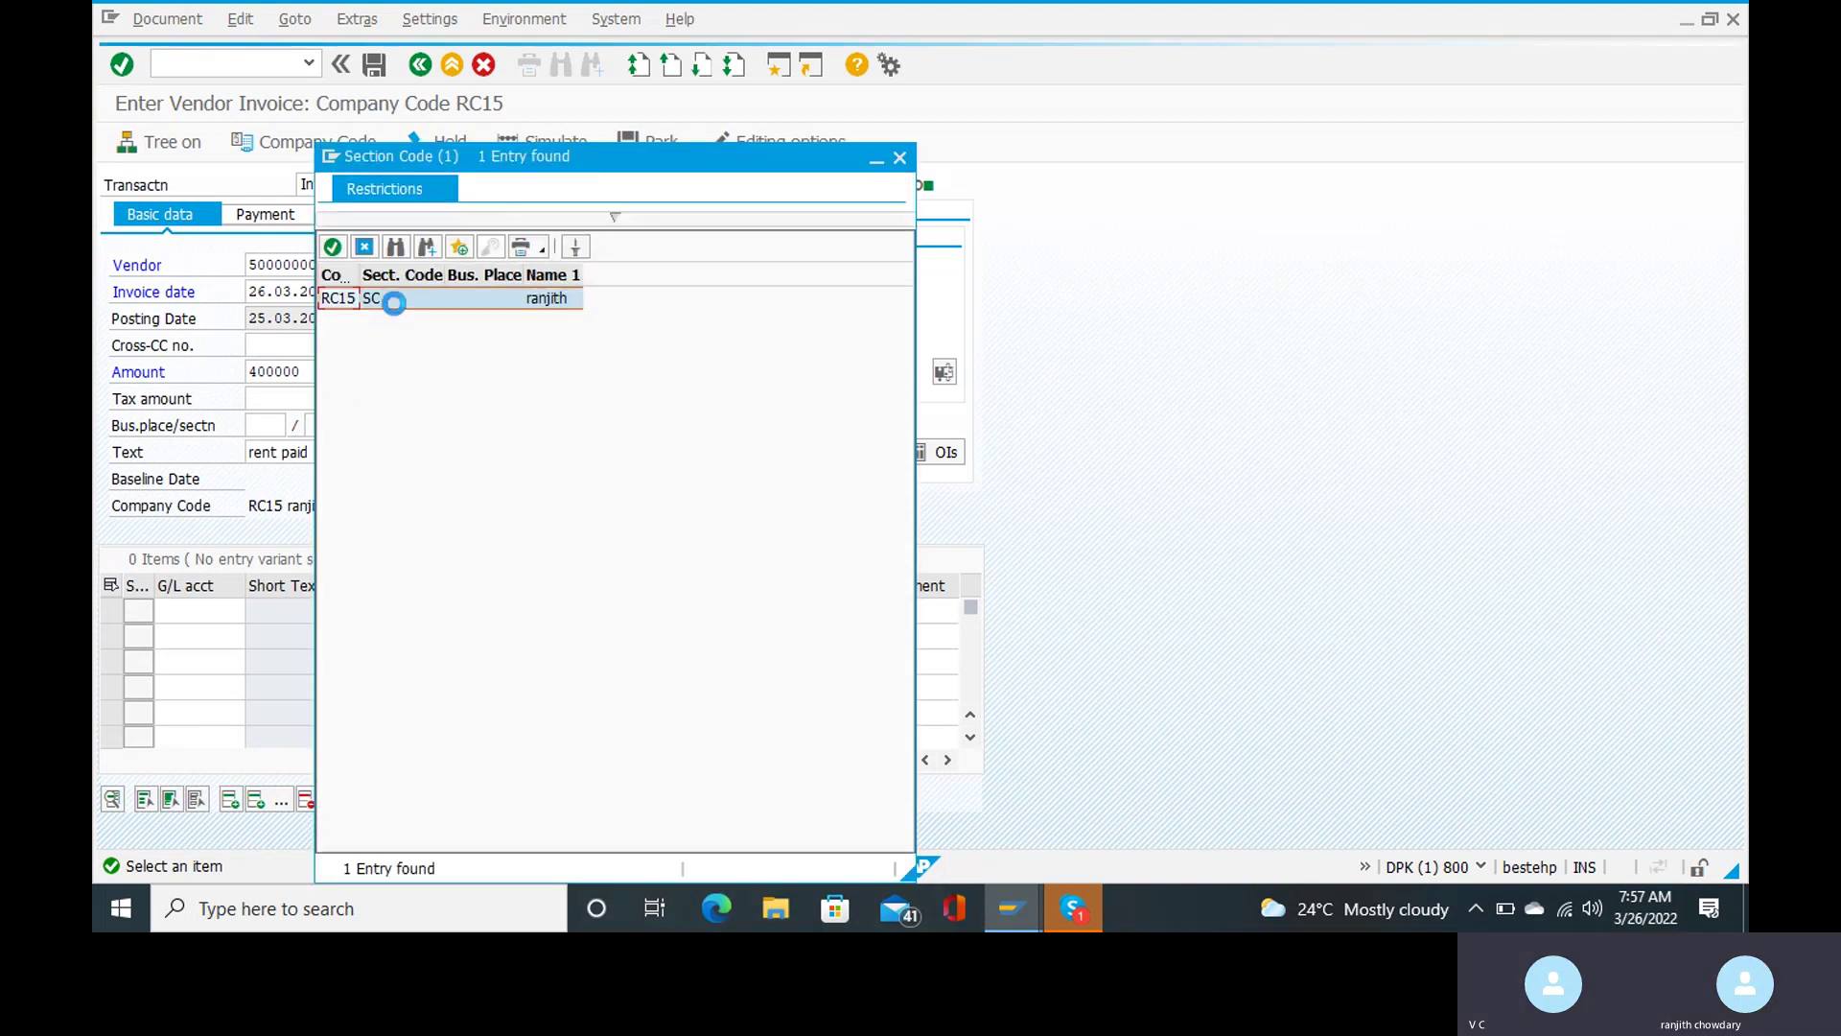
double_click(394, 303)
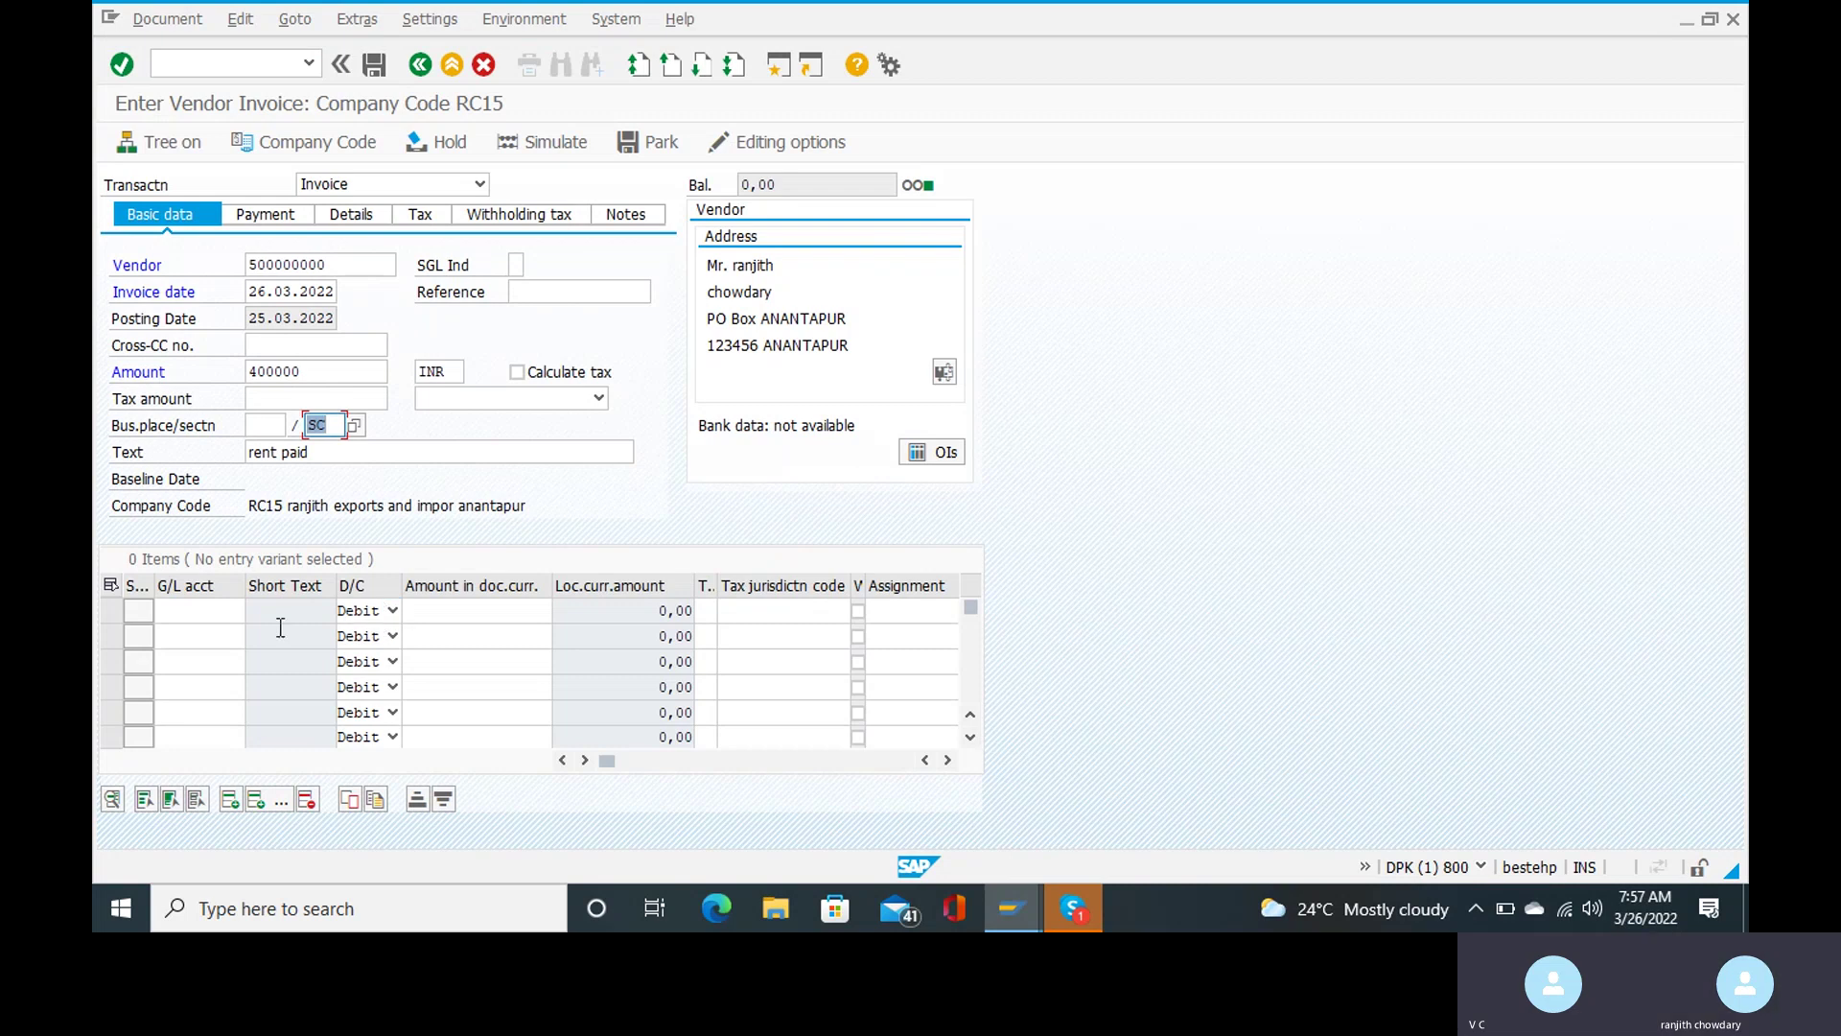
Enter a debit line item for G/L account 400300 with amount 400000, and confirm the invoice entries
left_click(174, 610)
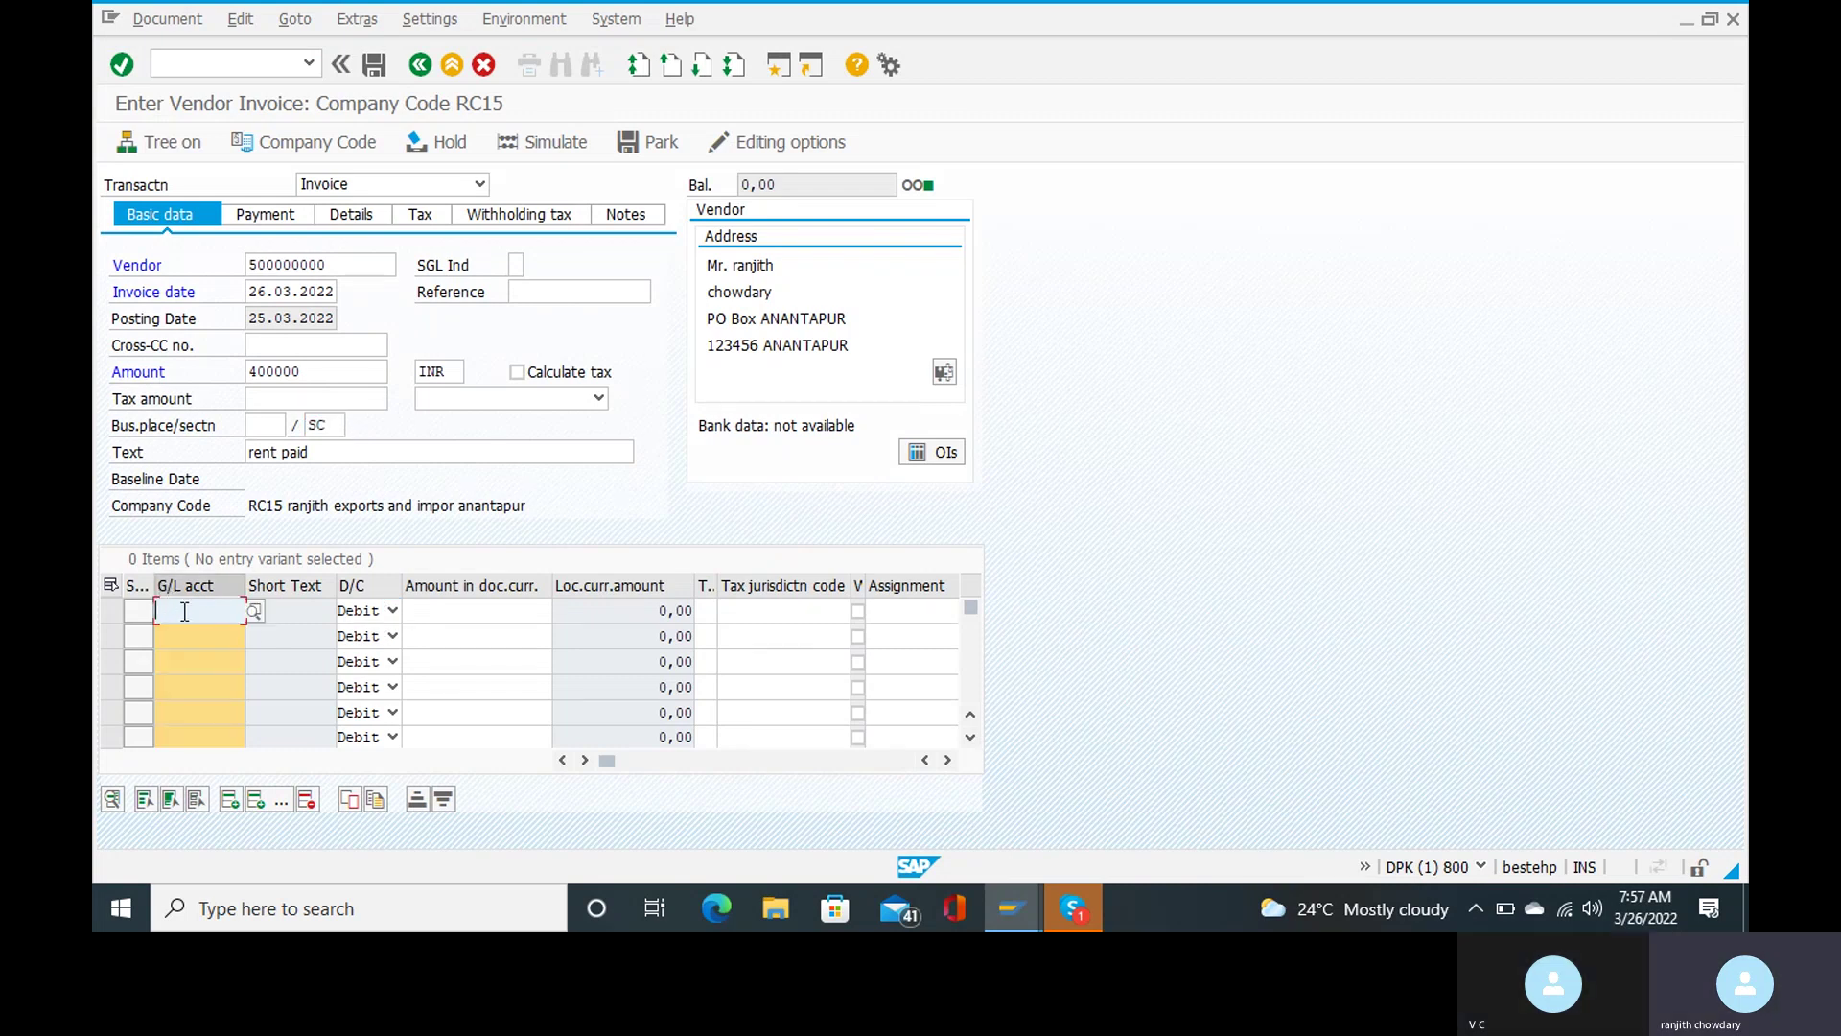
left_click(185, 611)
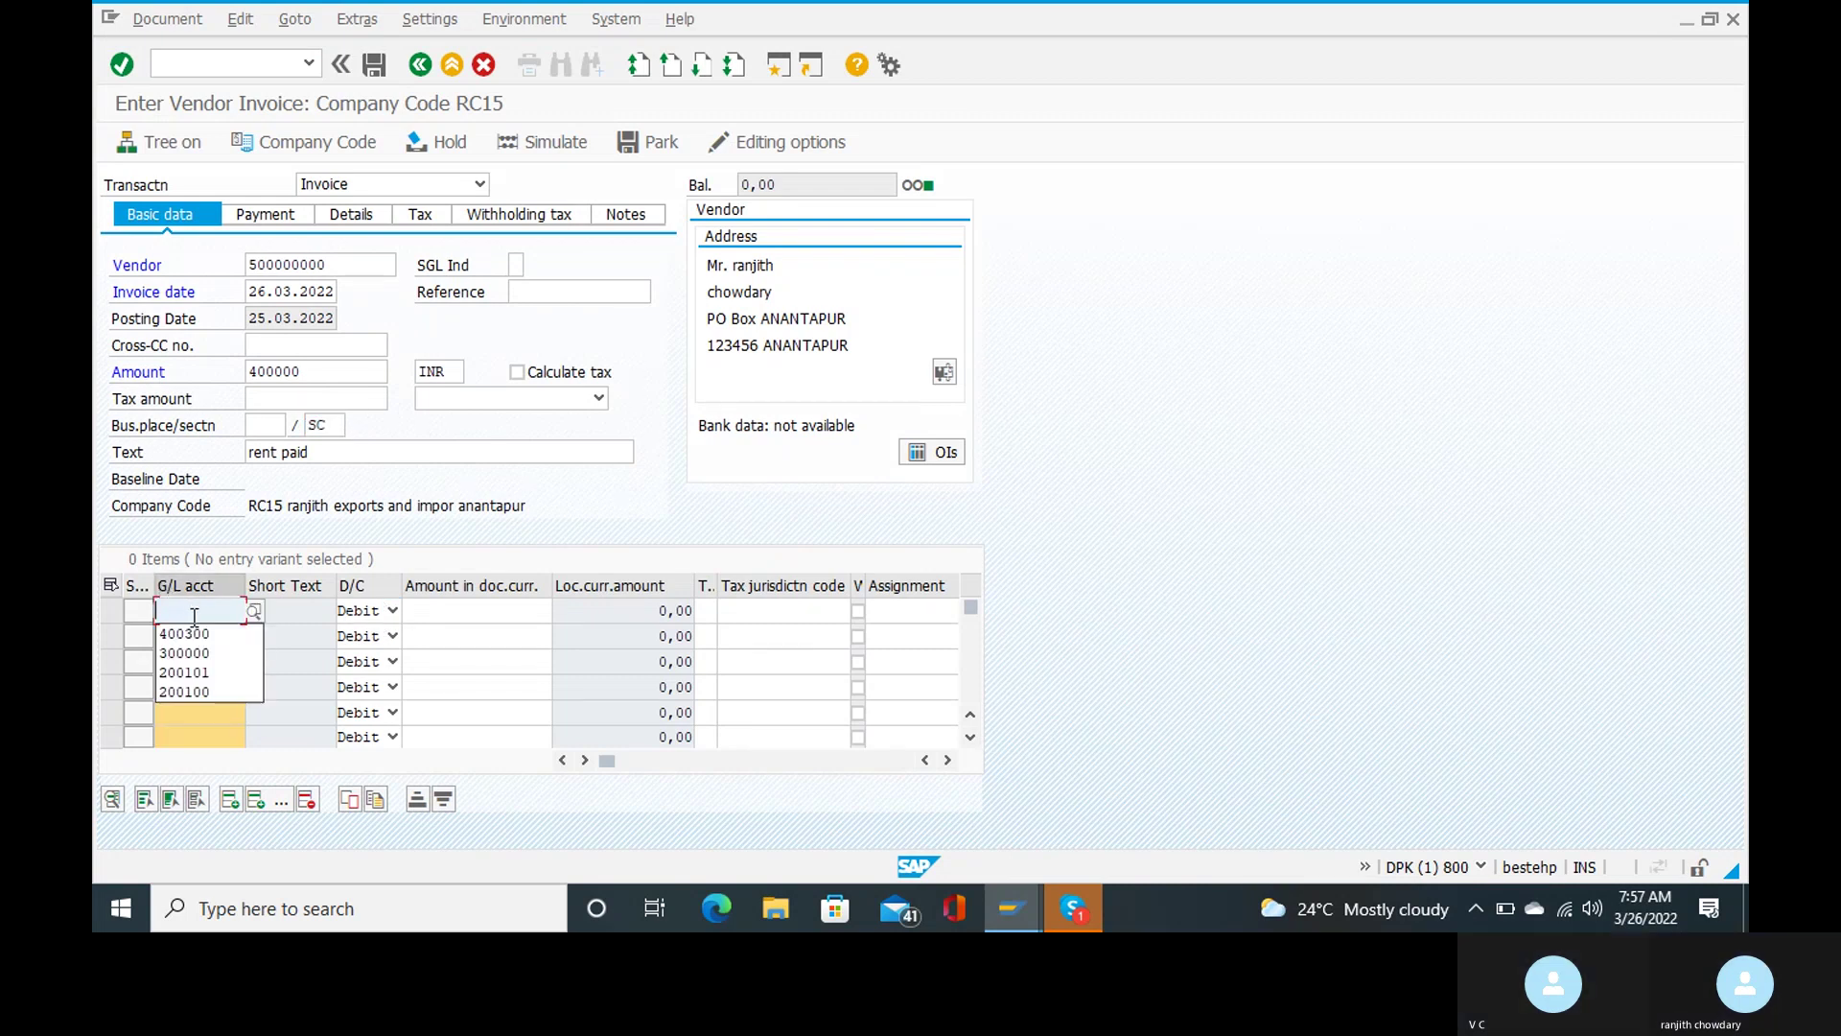
left_click(196, 635)
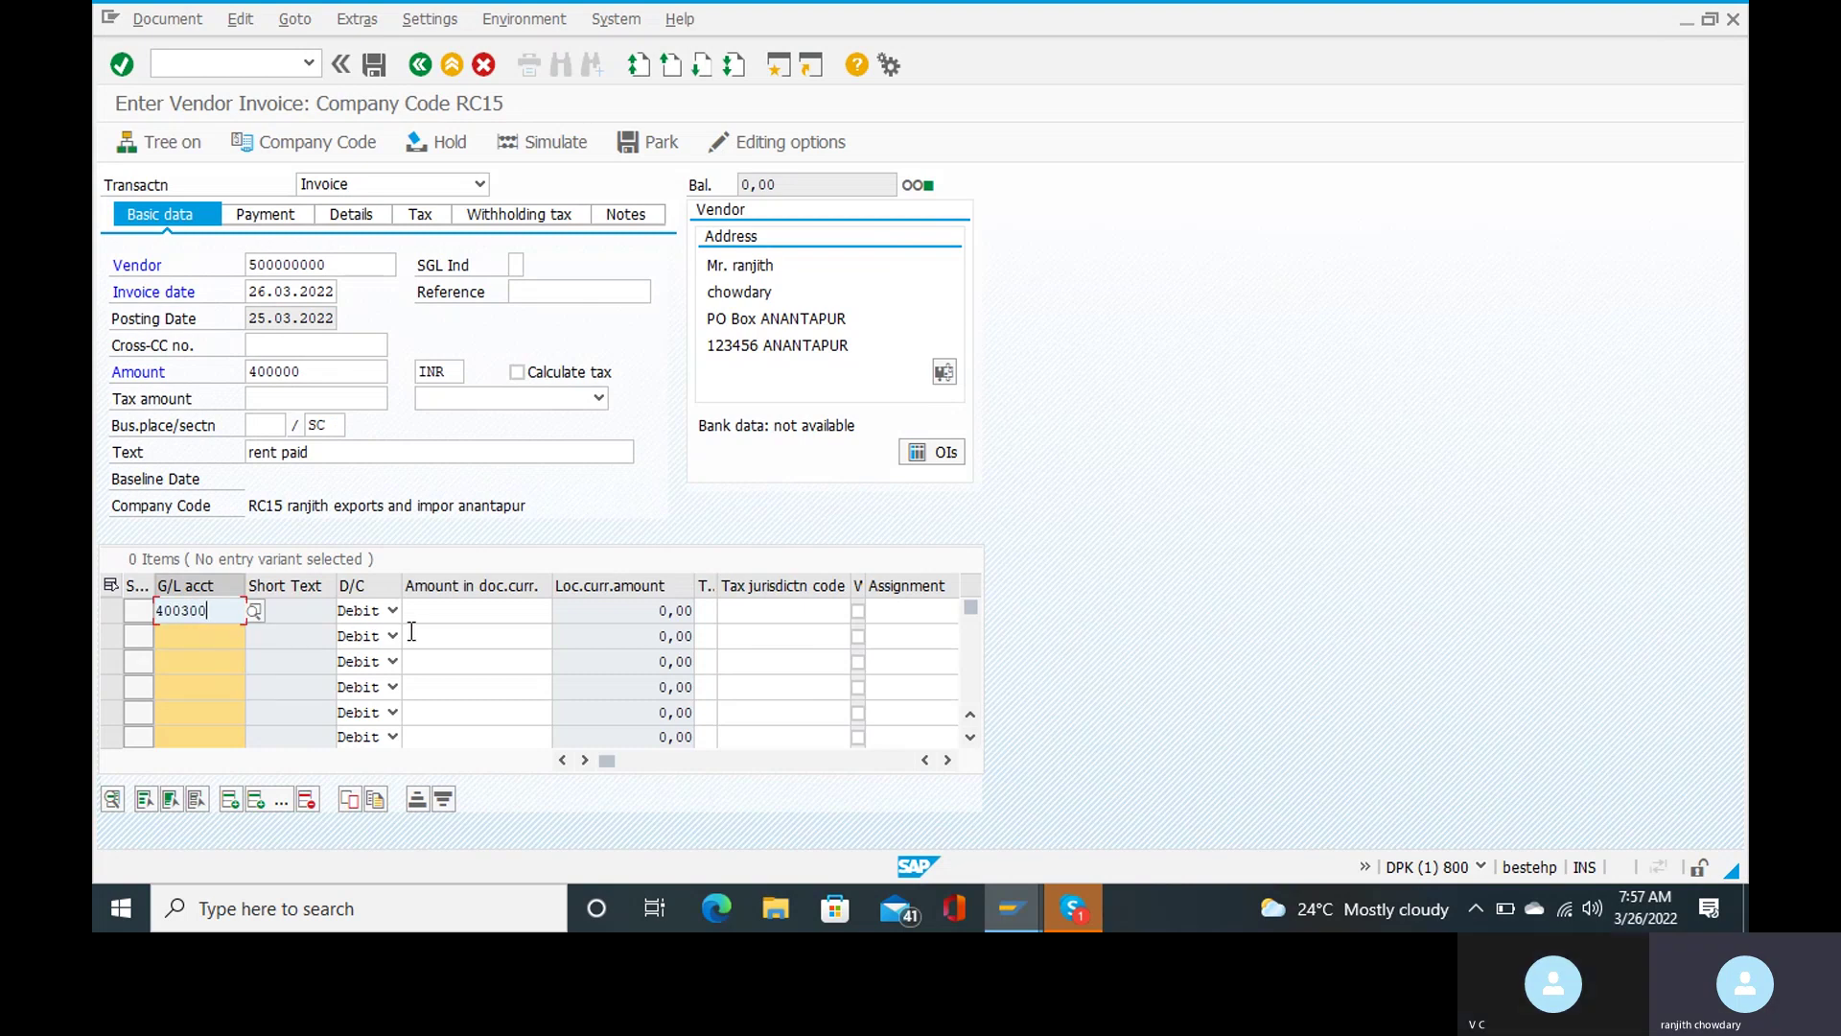
left_click(449, 609)
left_click(476, 610)
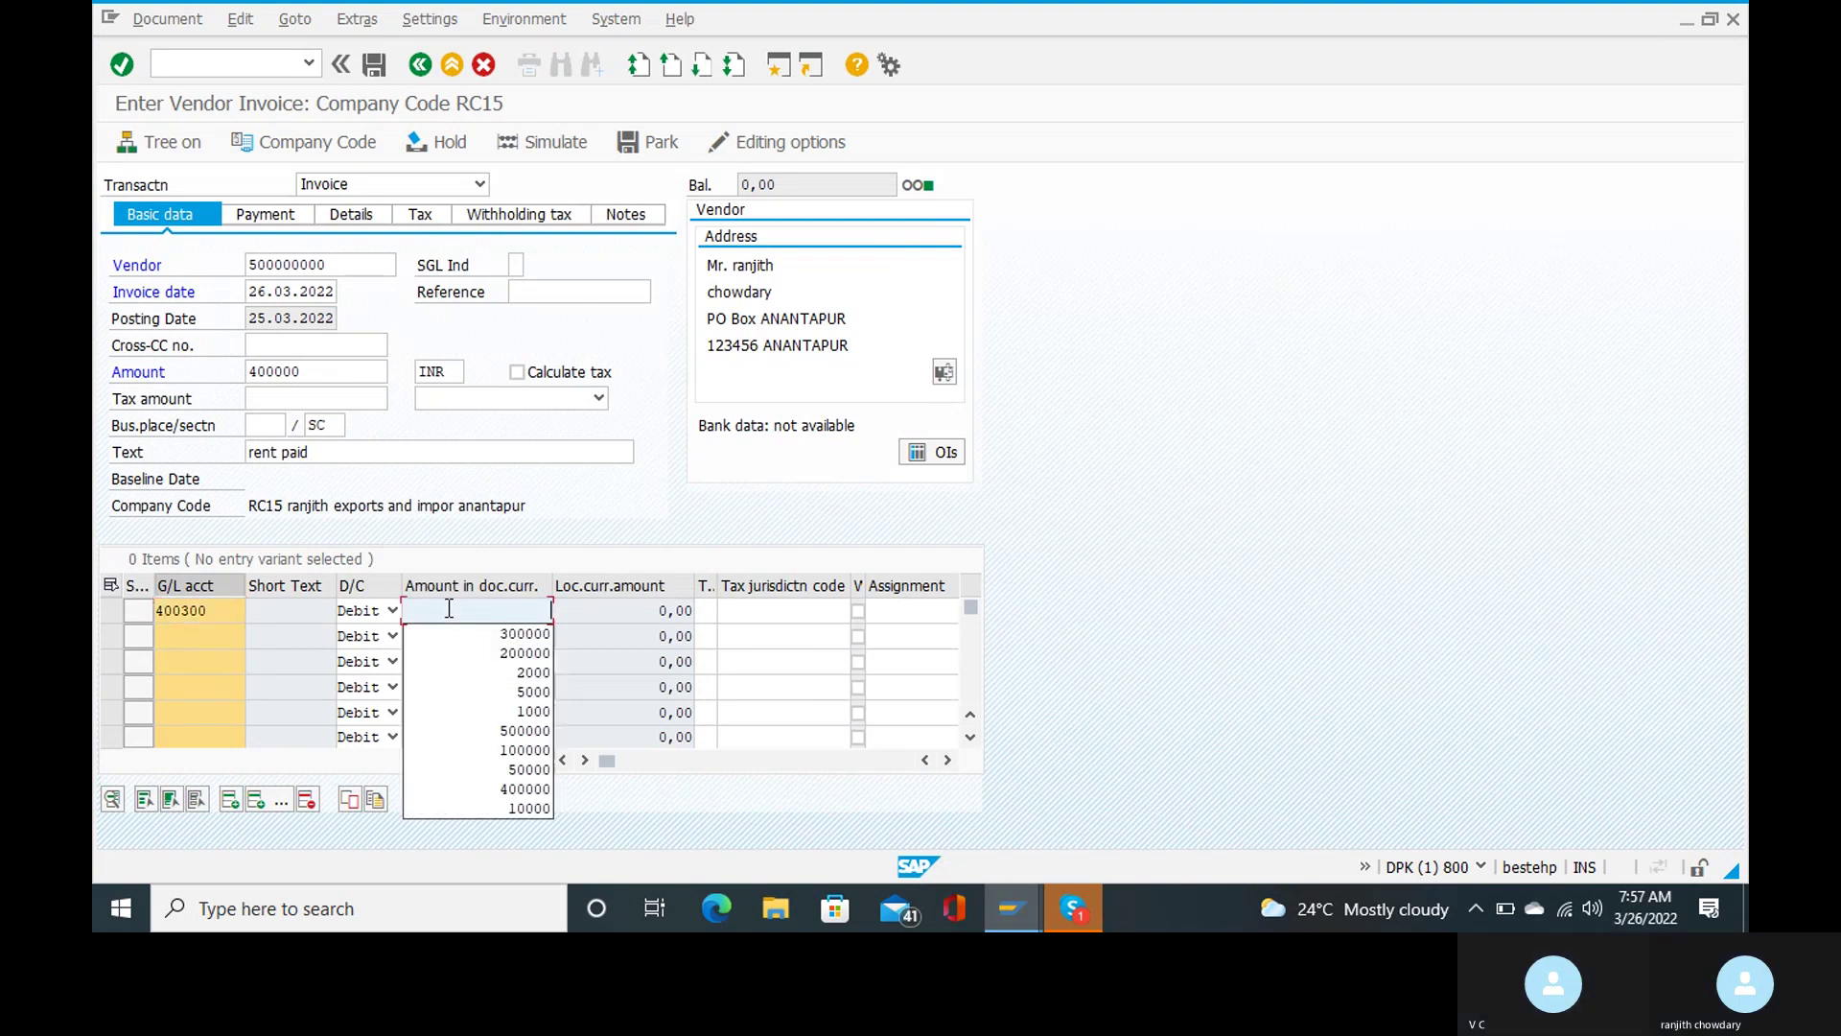
type("4")
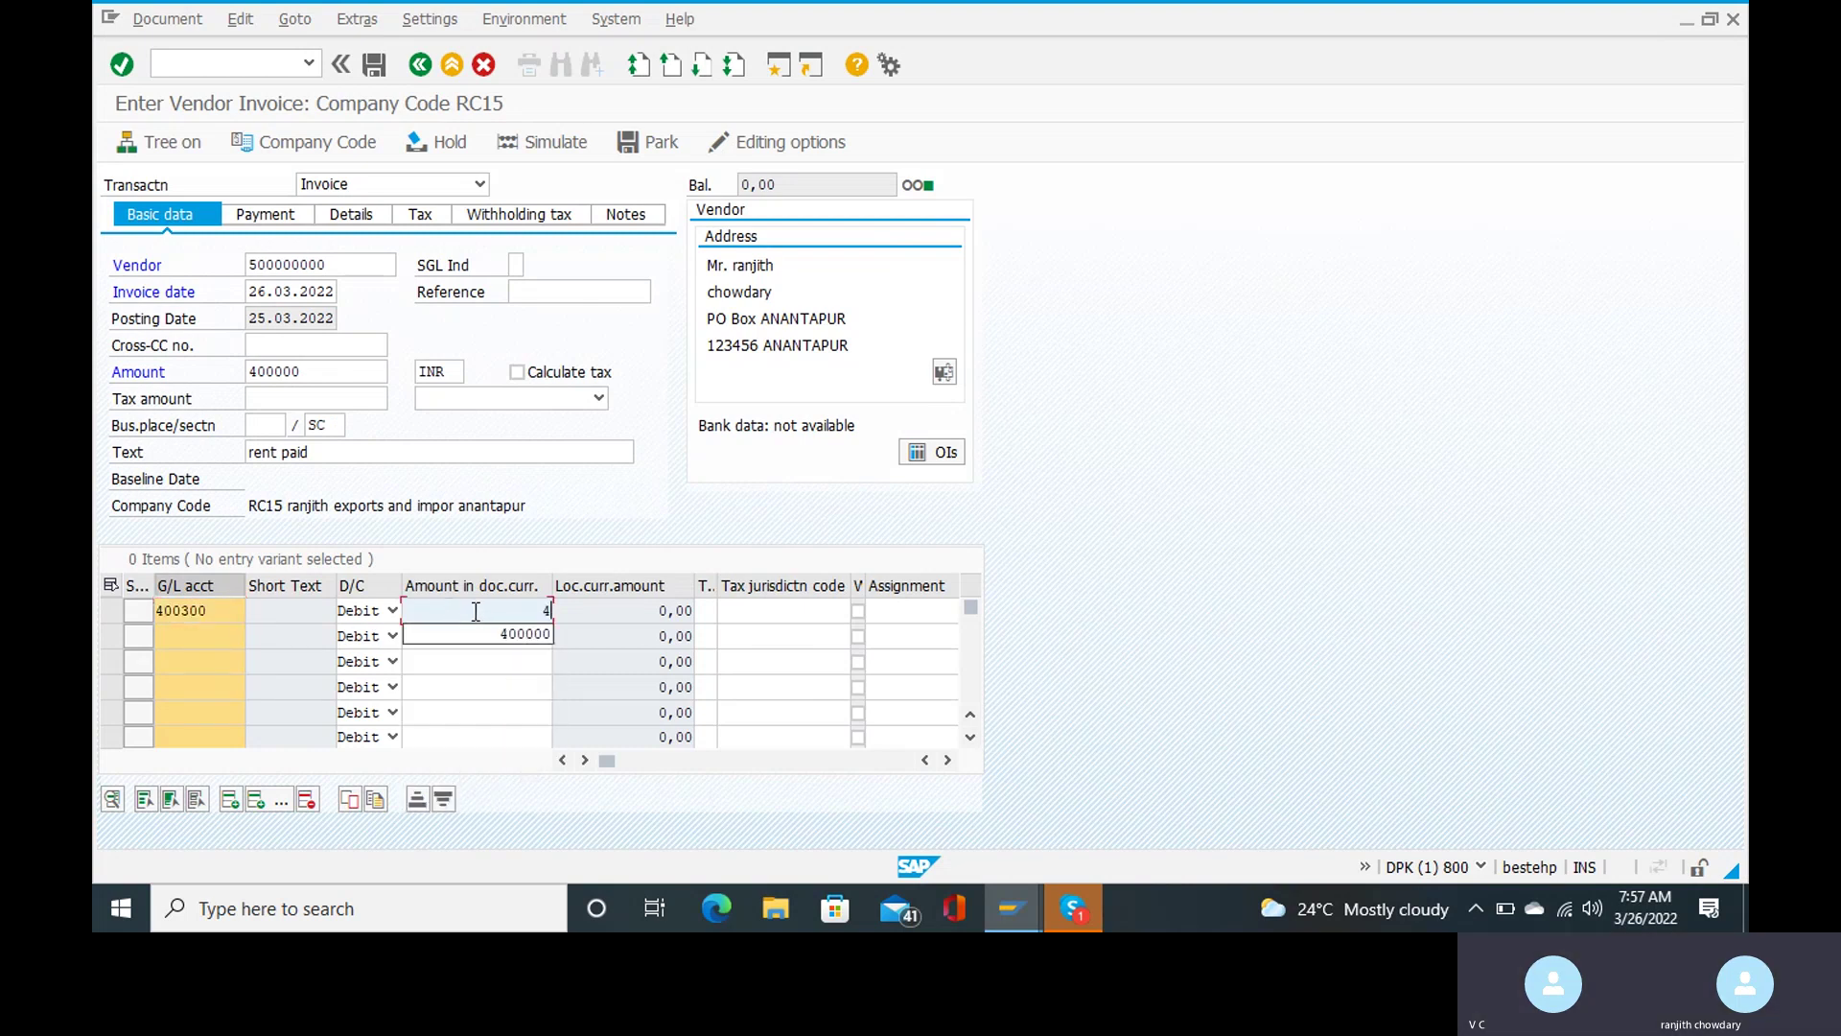
key("Down")
key("Return")
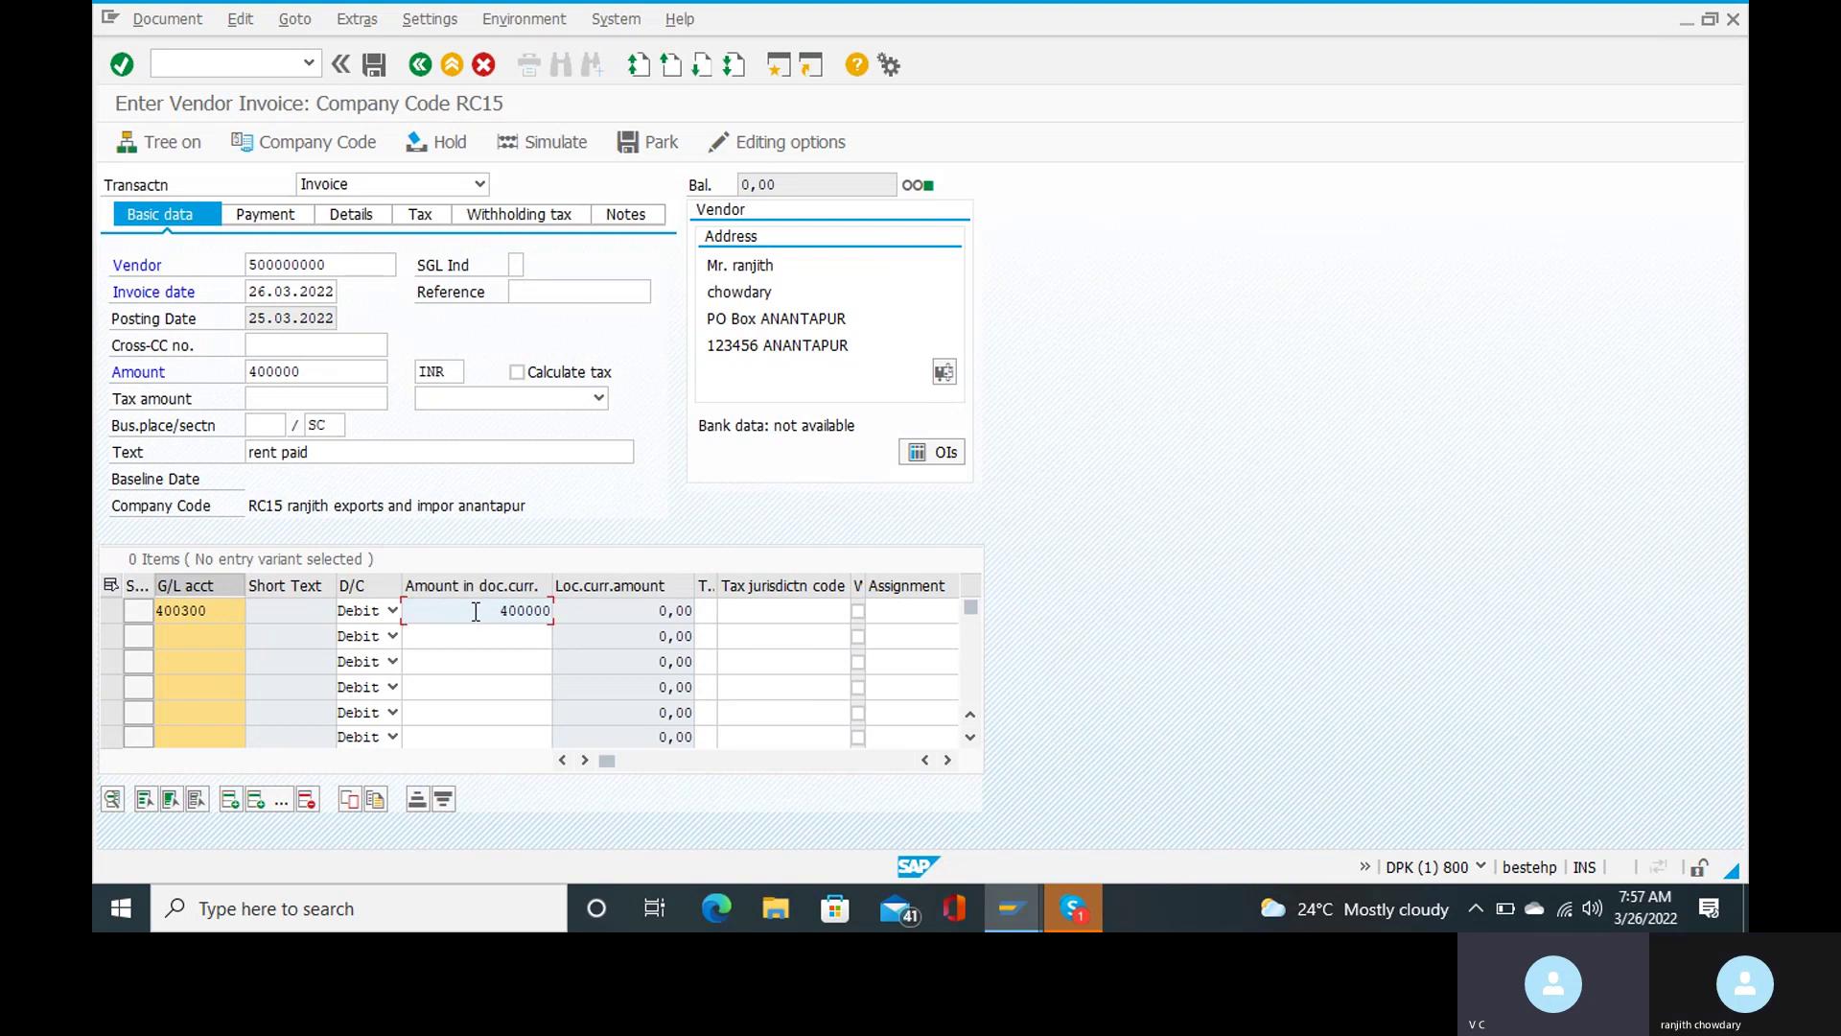
key("Return")
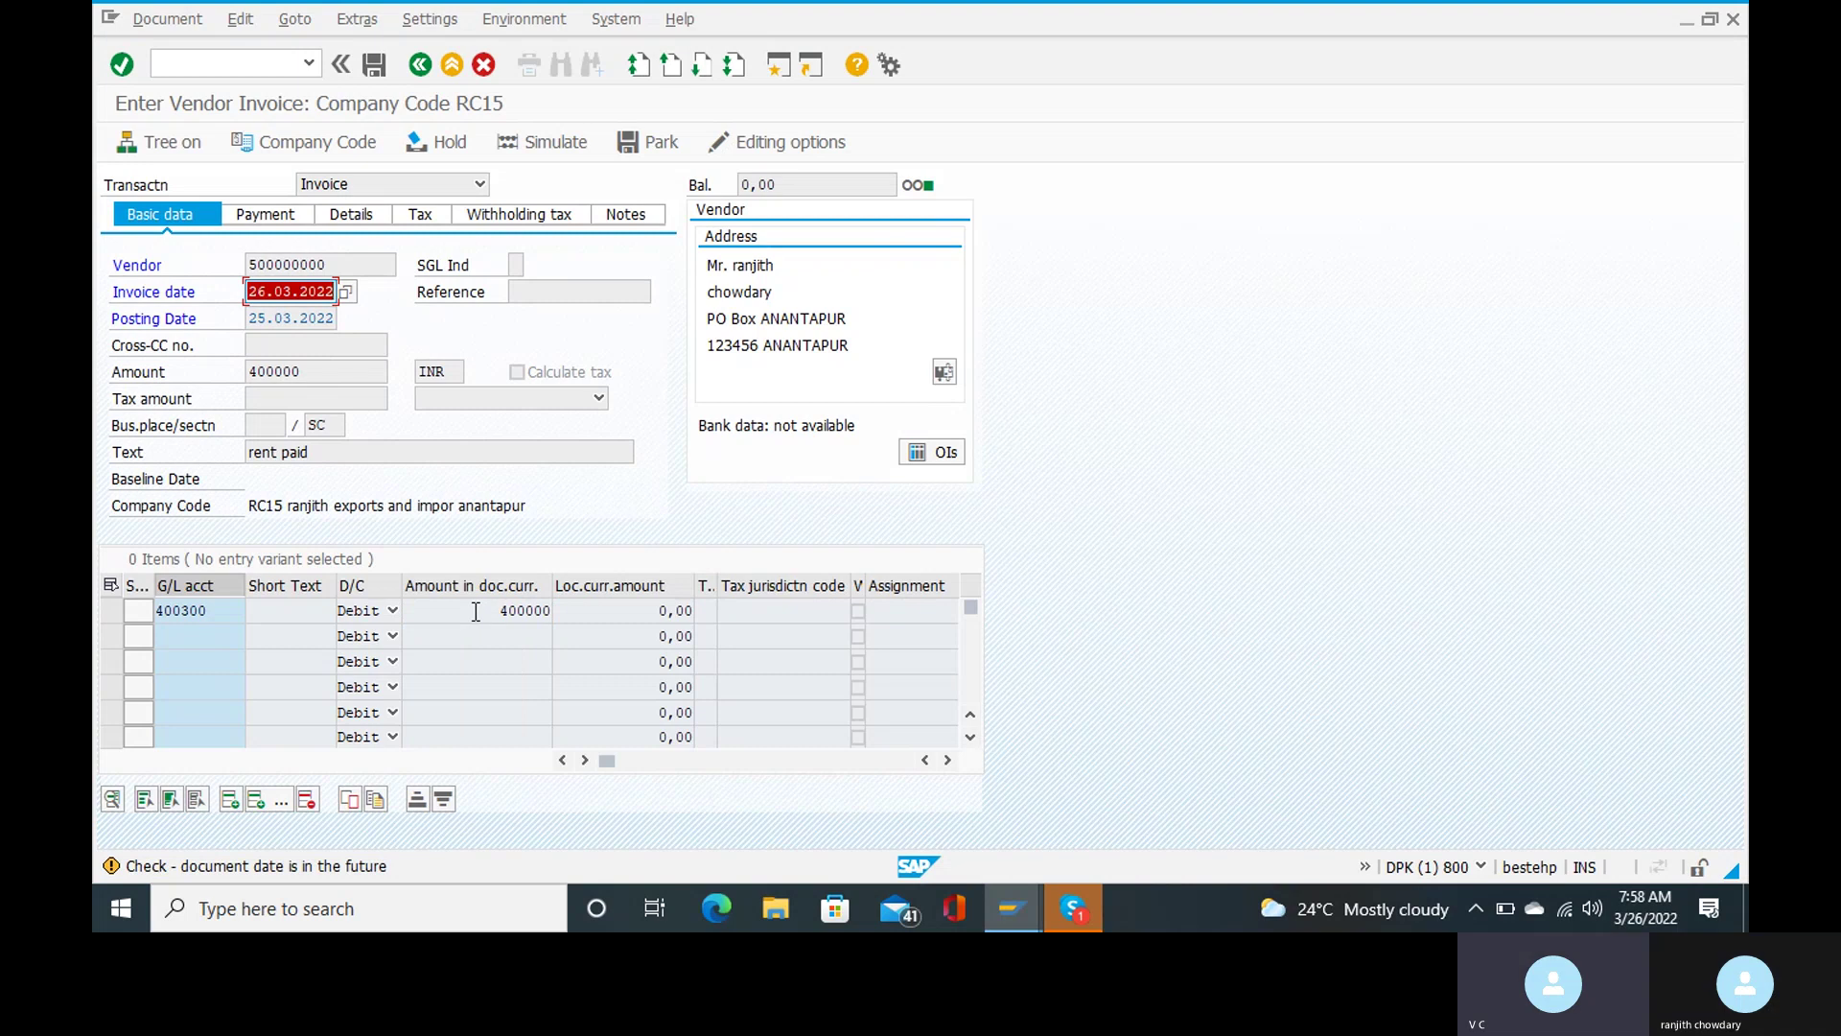
key("Return")
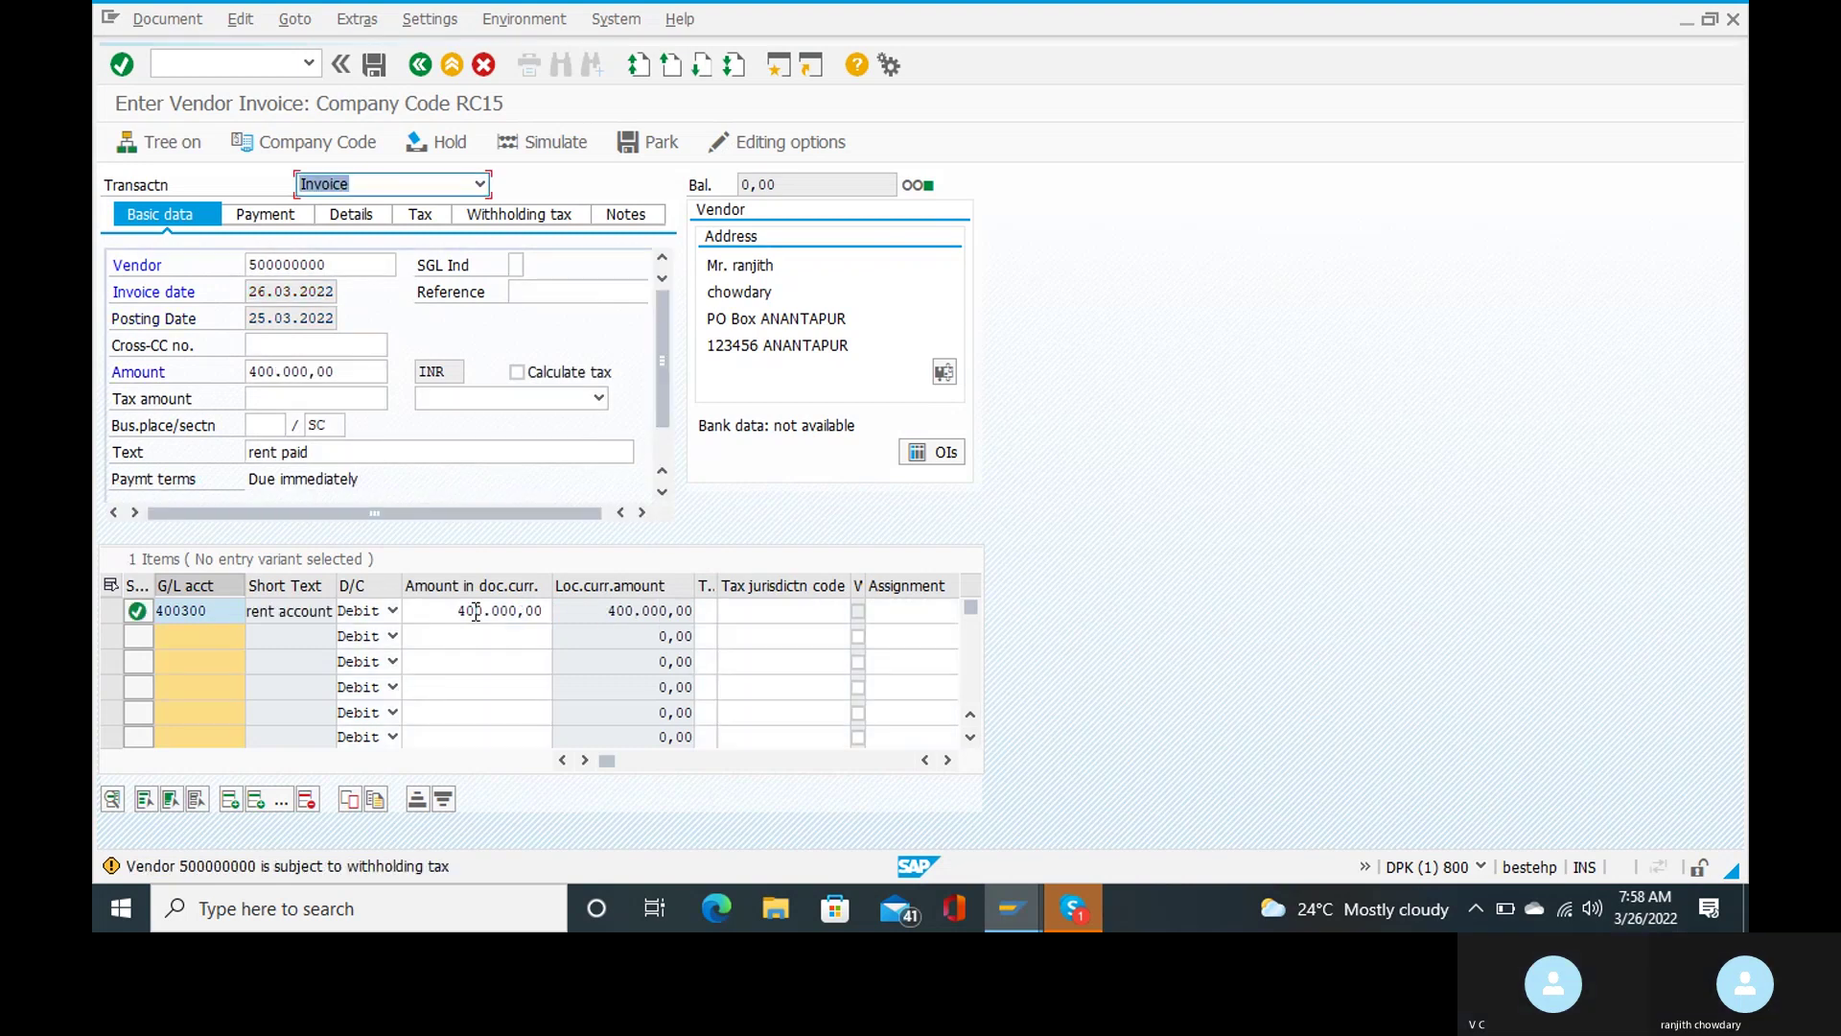
key("Return")
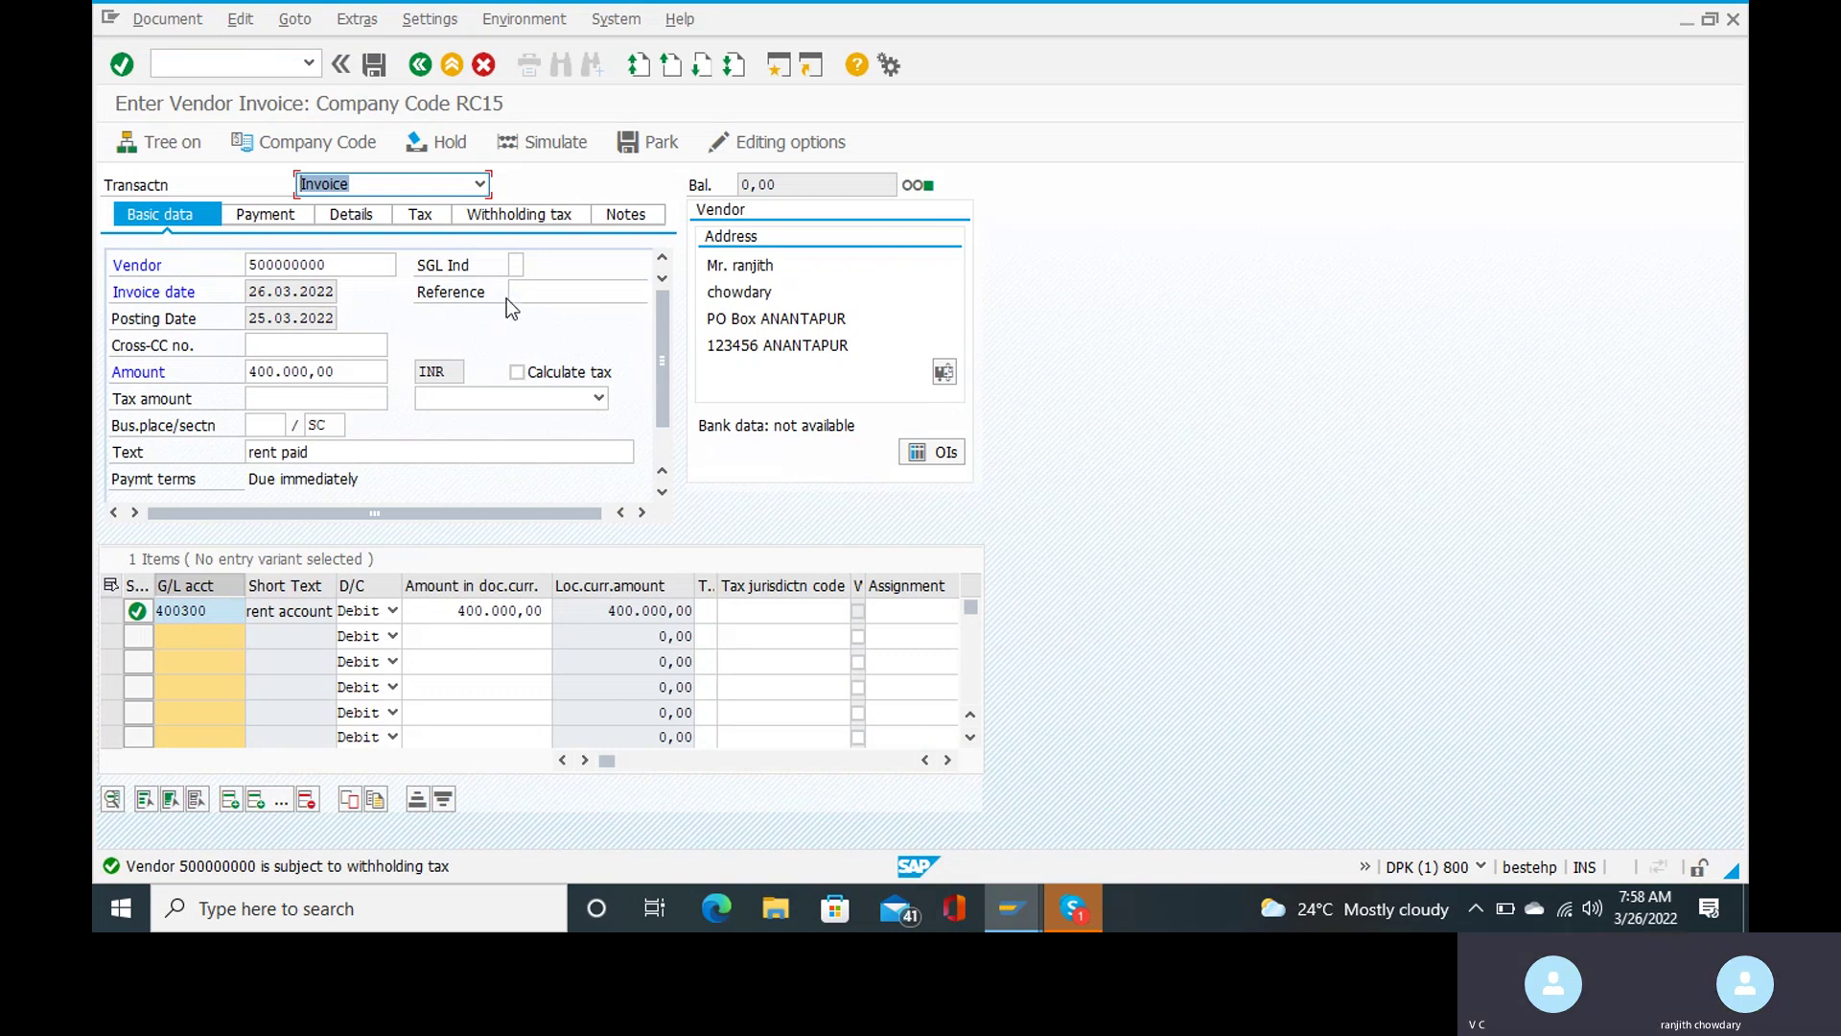
Check the invoice's withholding tax lines, and post the invoice after simulating it
left_click(526, 217)
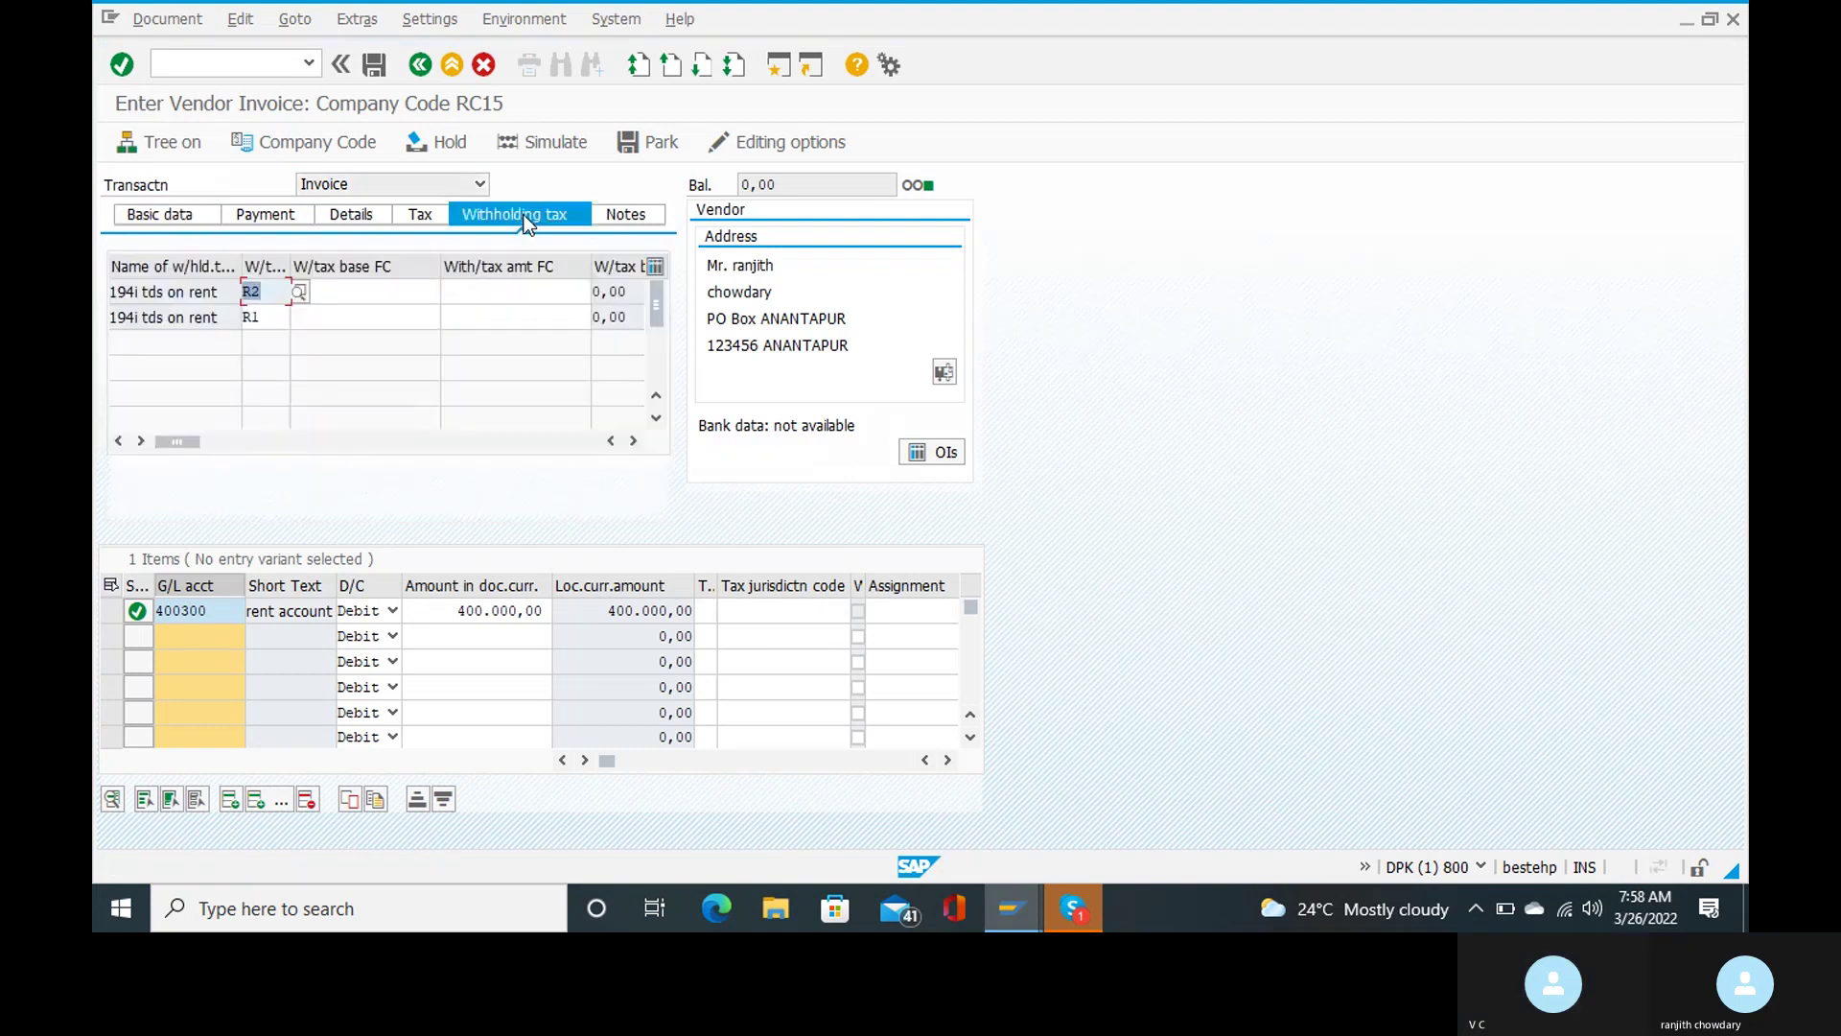
left_click(549, 147)
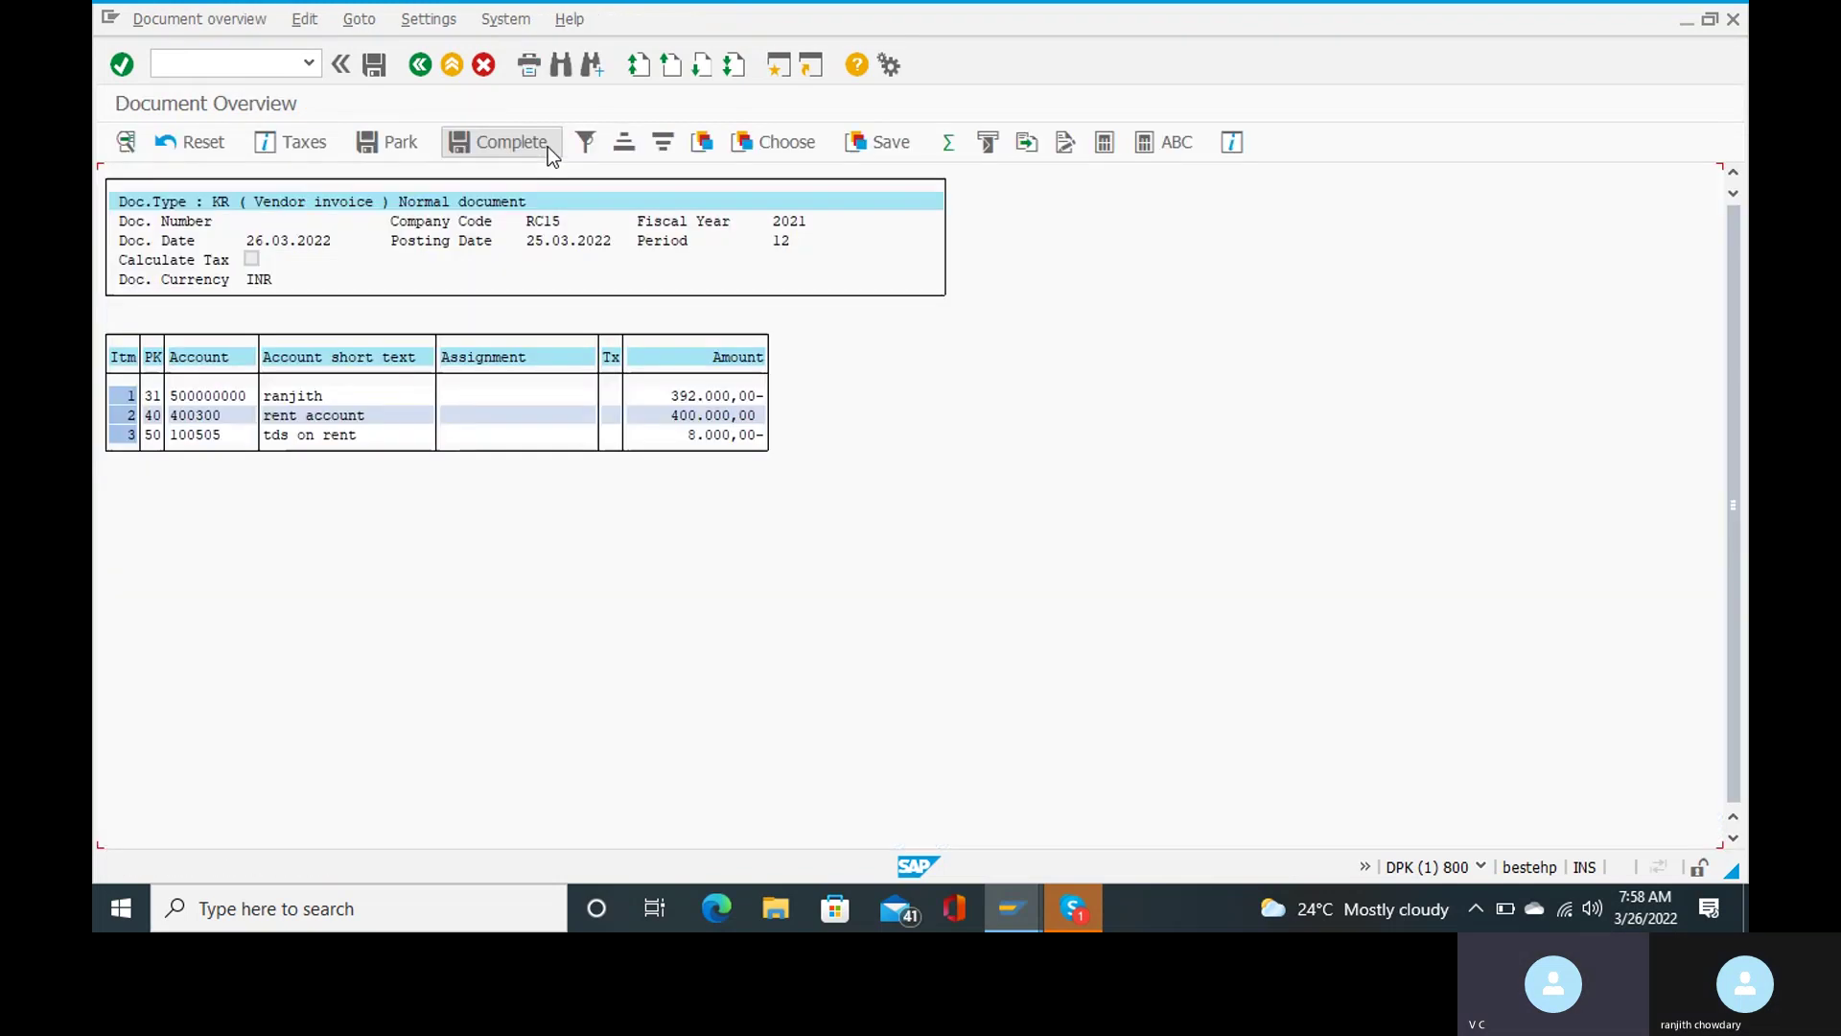
left_click(375, 65)
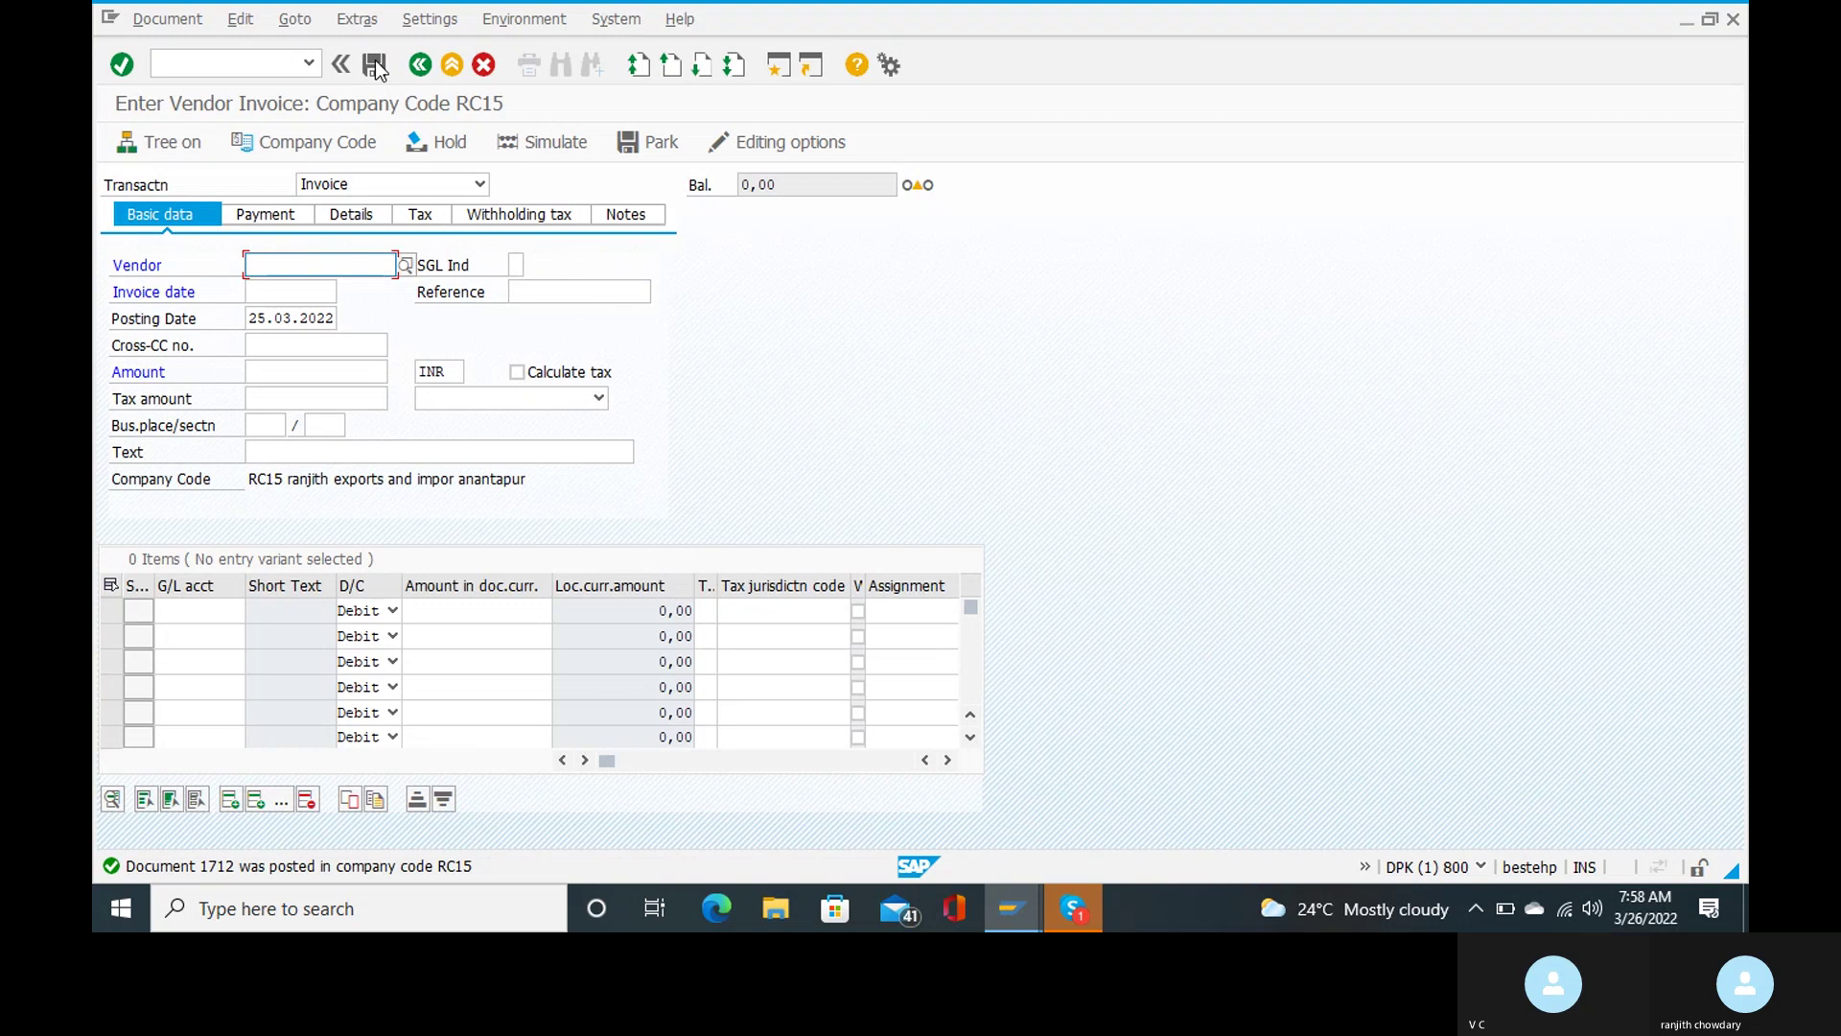
Switch to Skype and view the slide listing withholding tax configuration steps 7 to 12
left_click(205, 58)
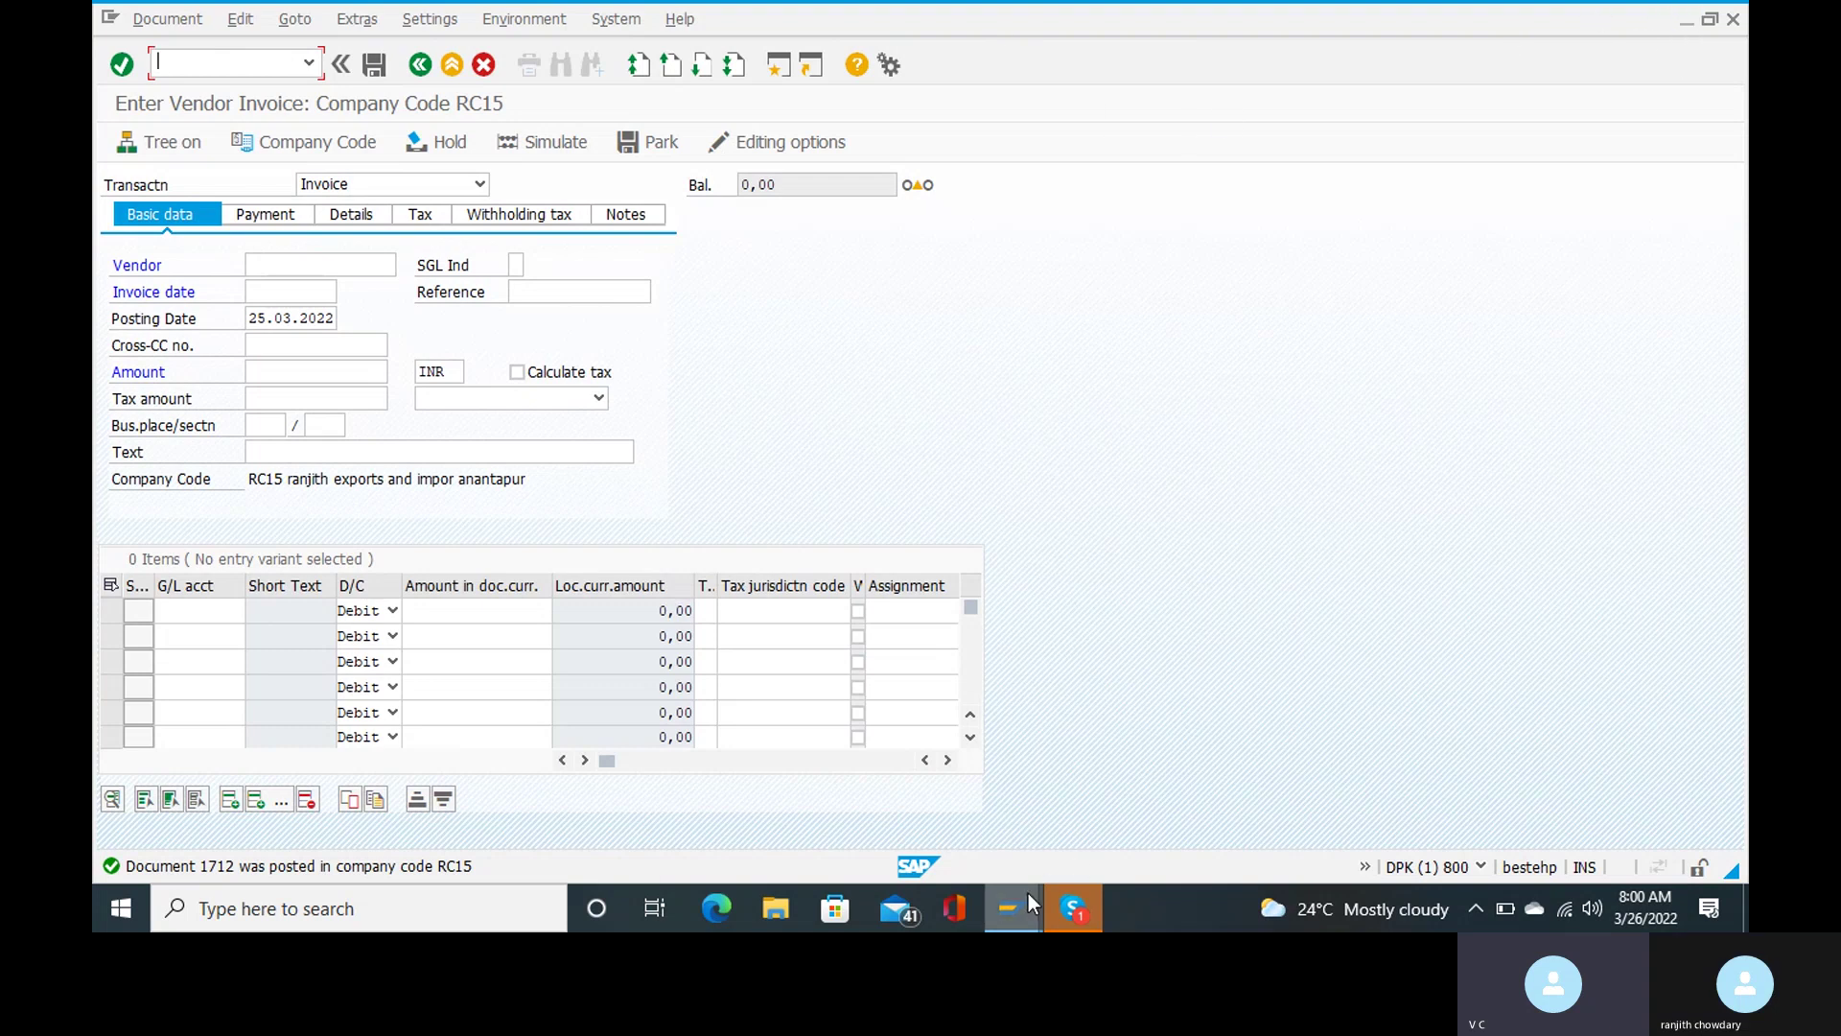
mouse_move(1028, 893)
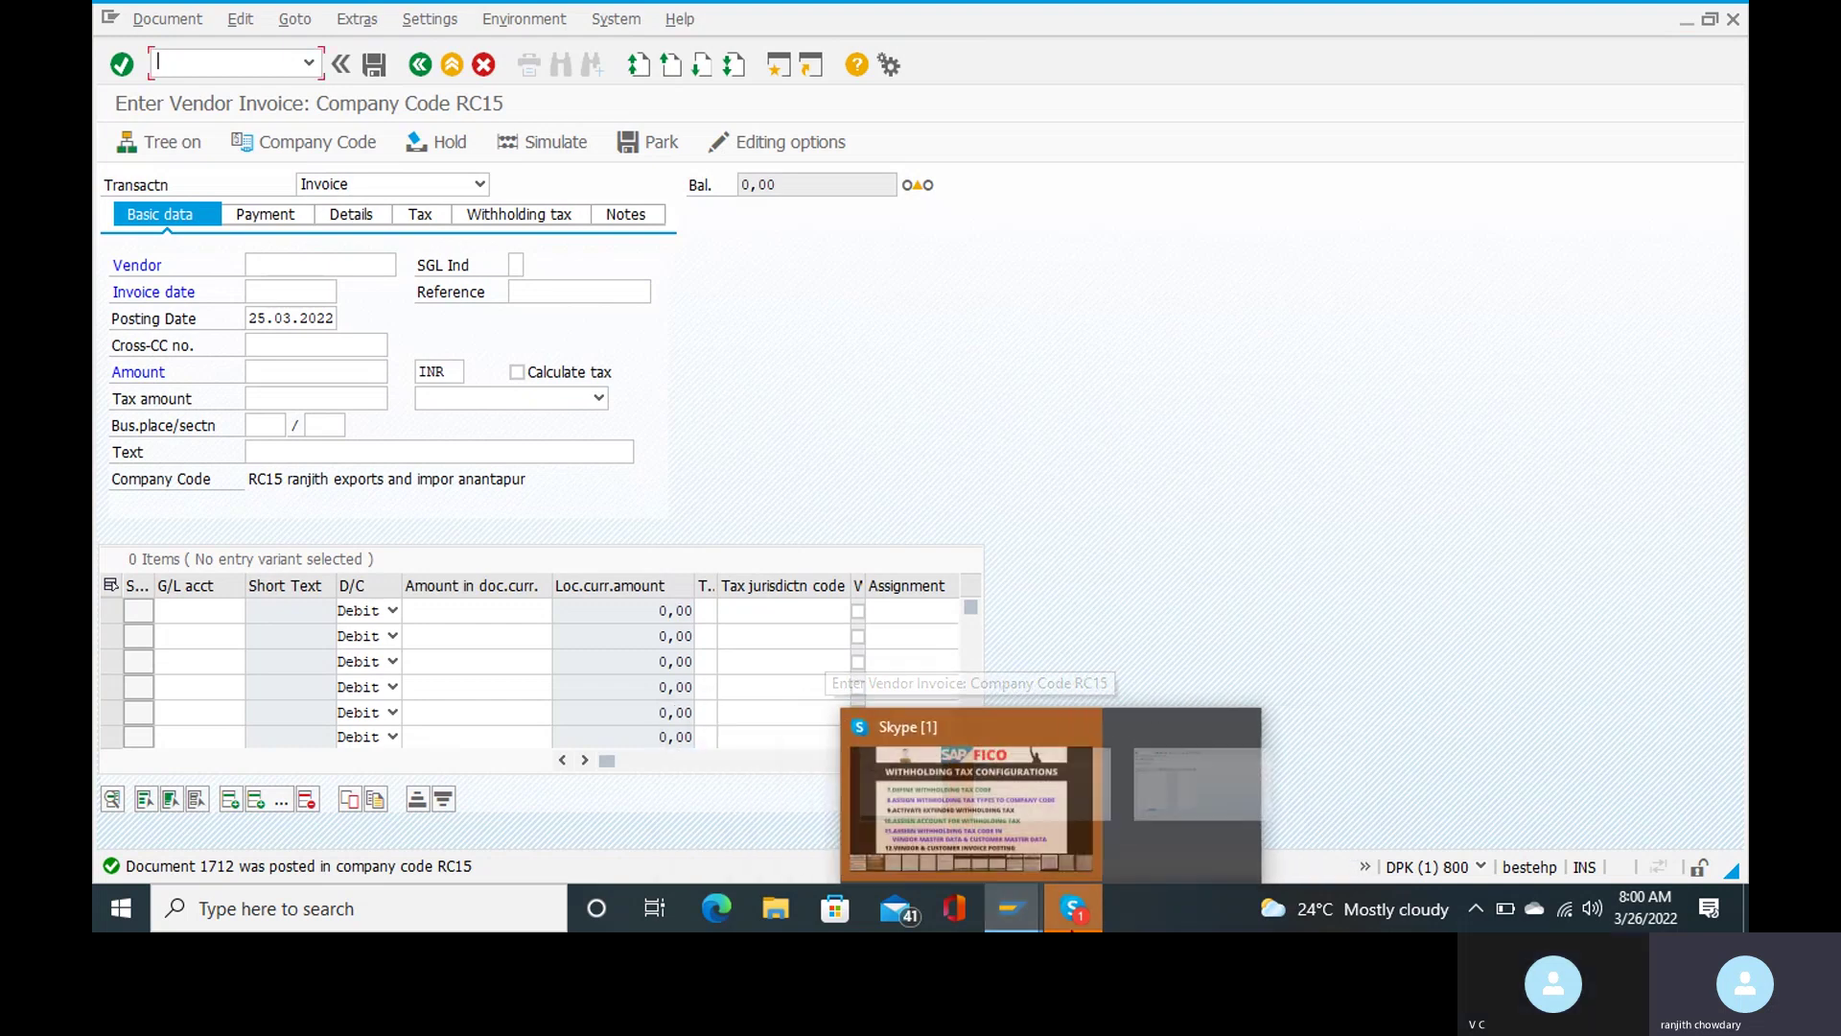
left_click(1083, 866)
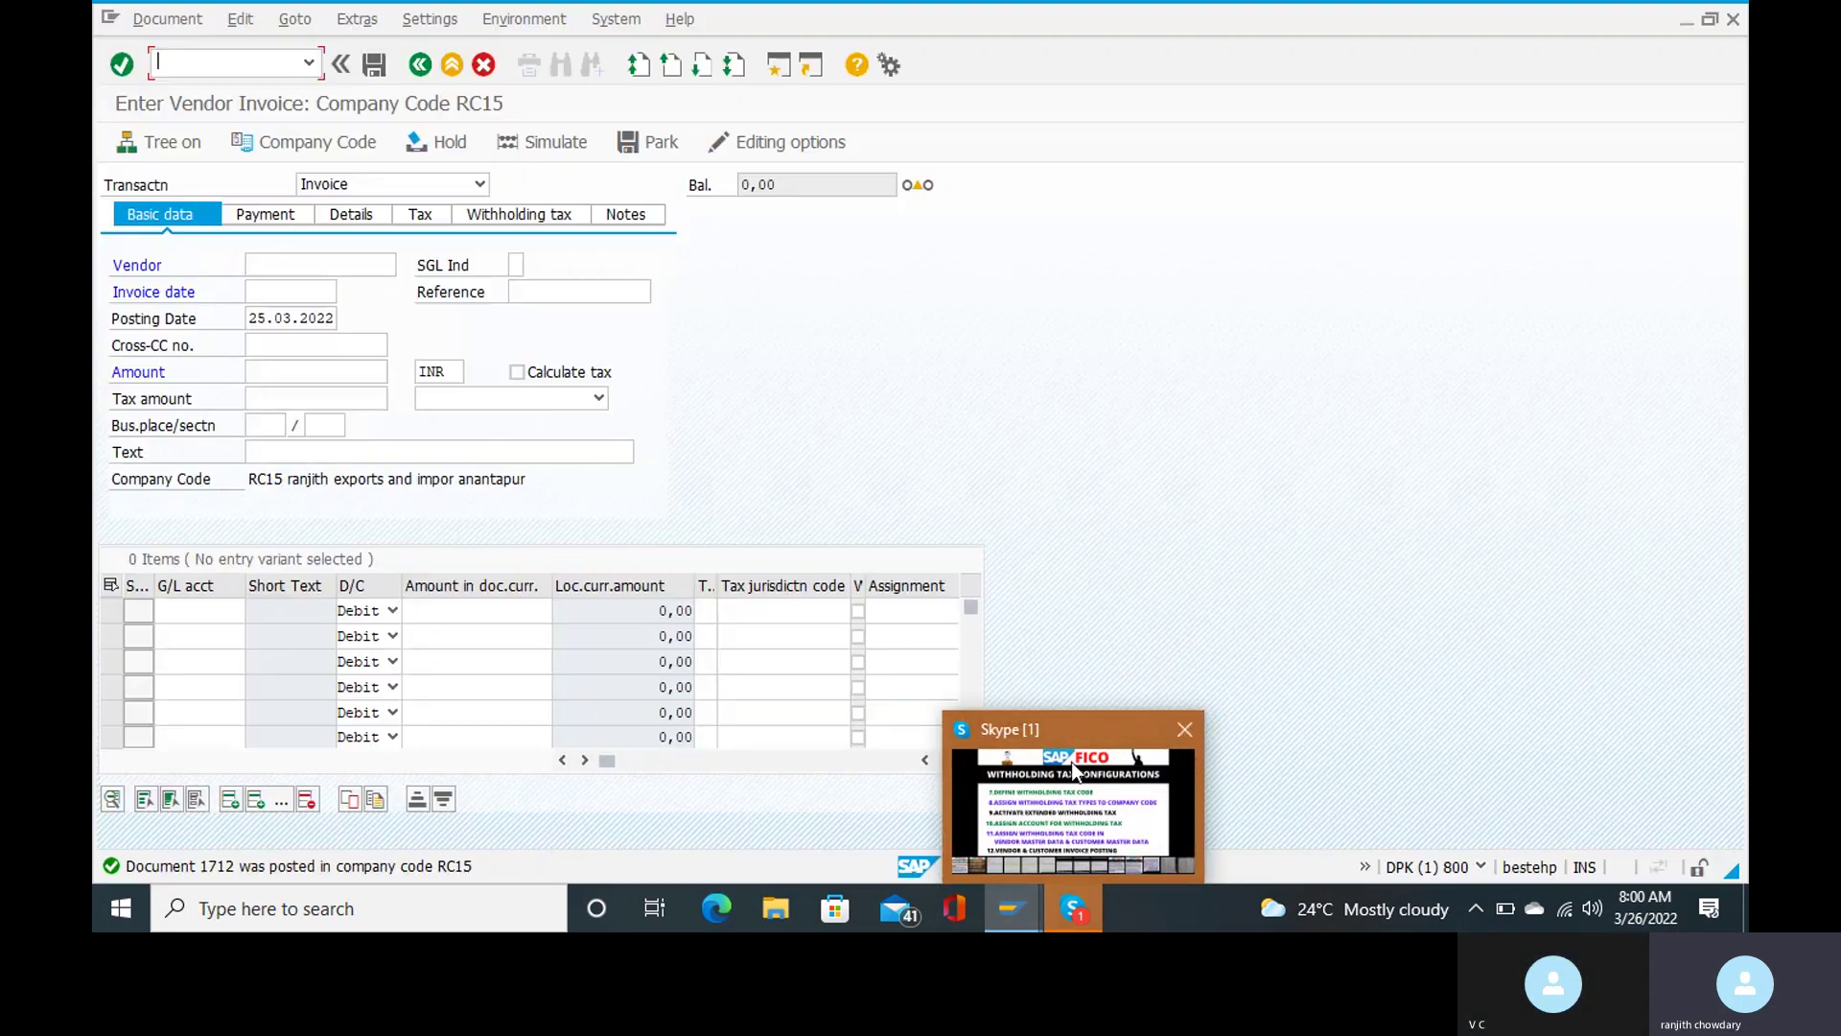
left_click(1072, 767)
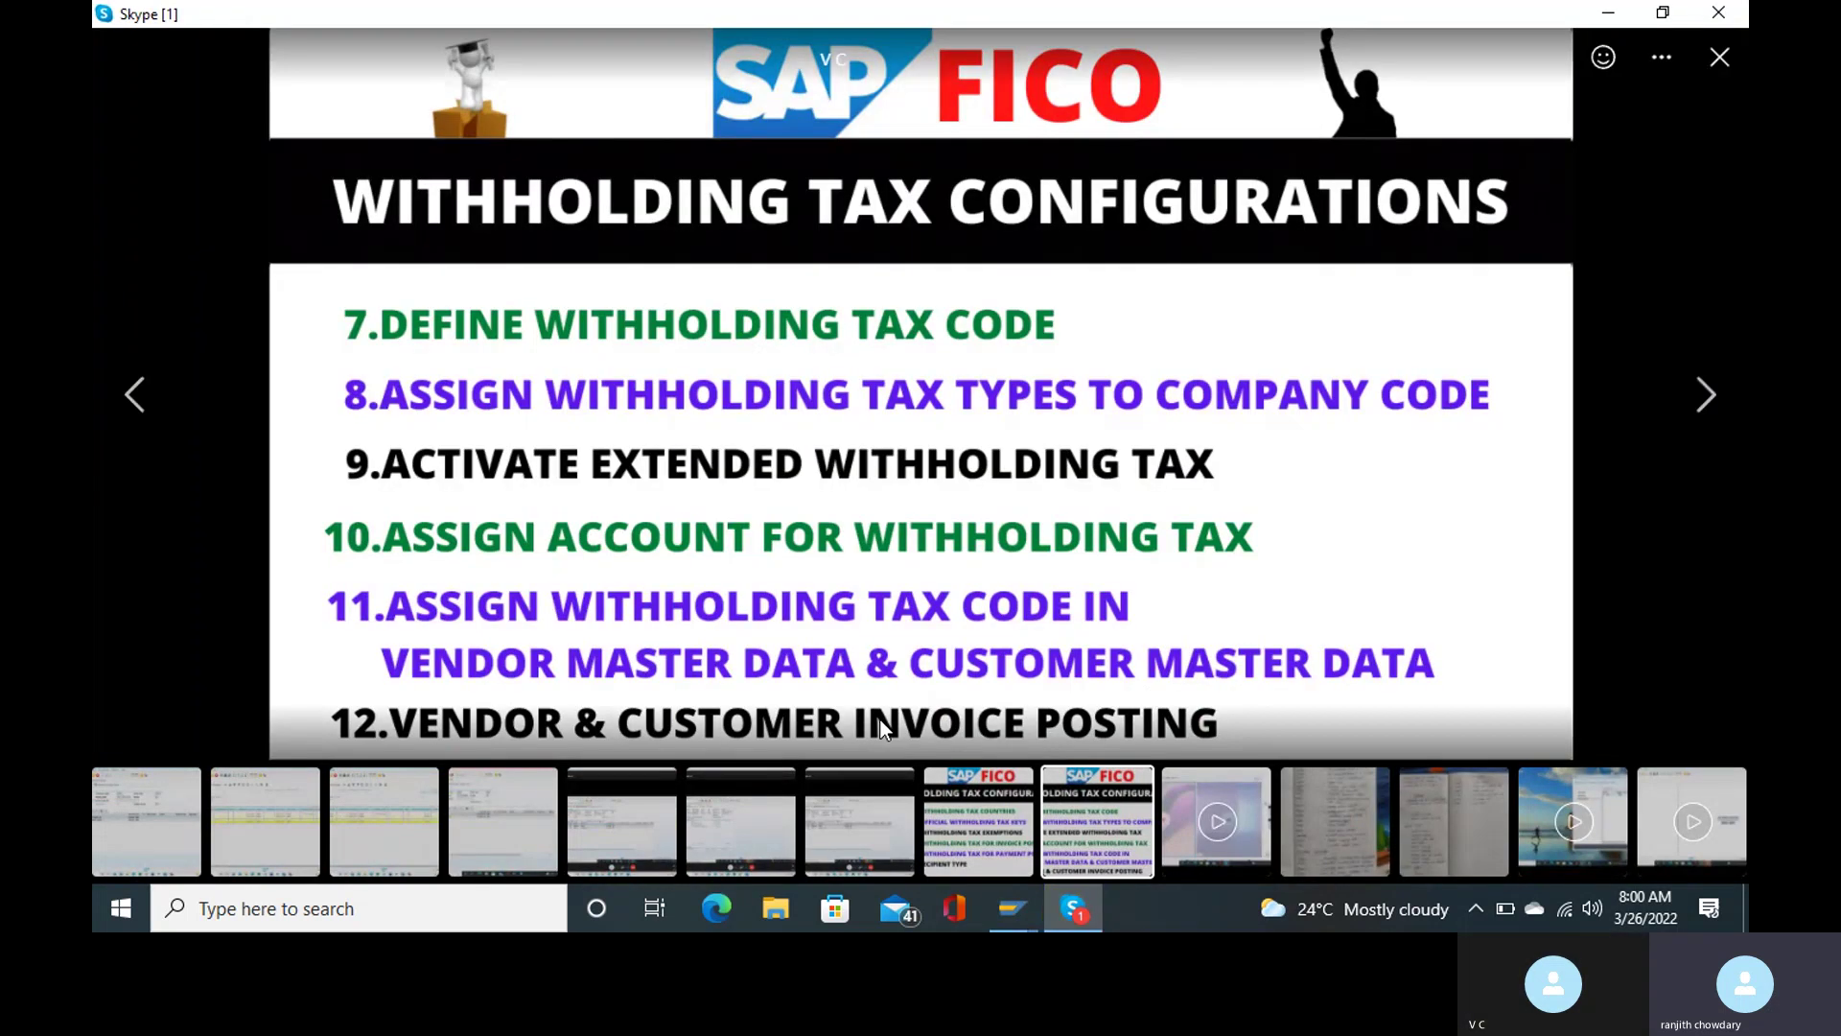